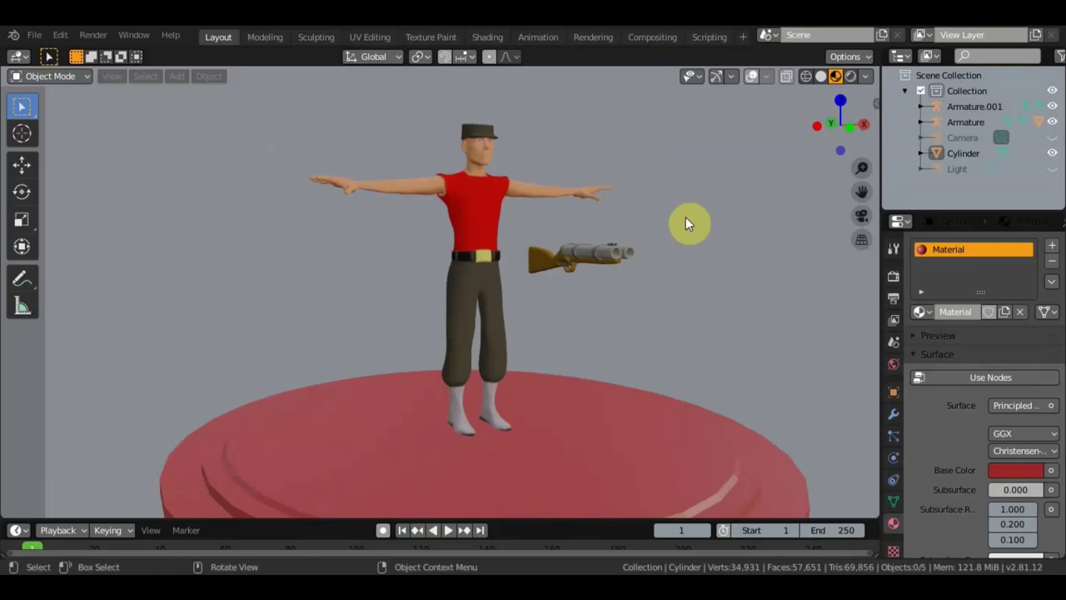
Step: Recentre the view on the soldier and rifle and turn on Viewport Overlays to show the bones
scroll(671, 221, up, 3)
scroll(673, 226, down, 1)
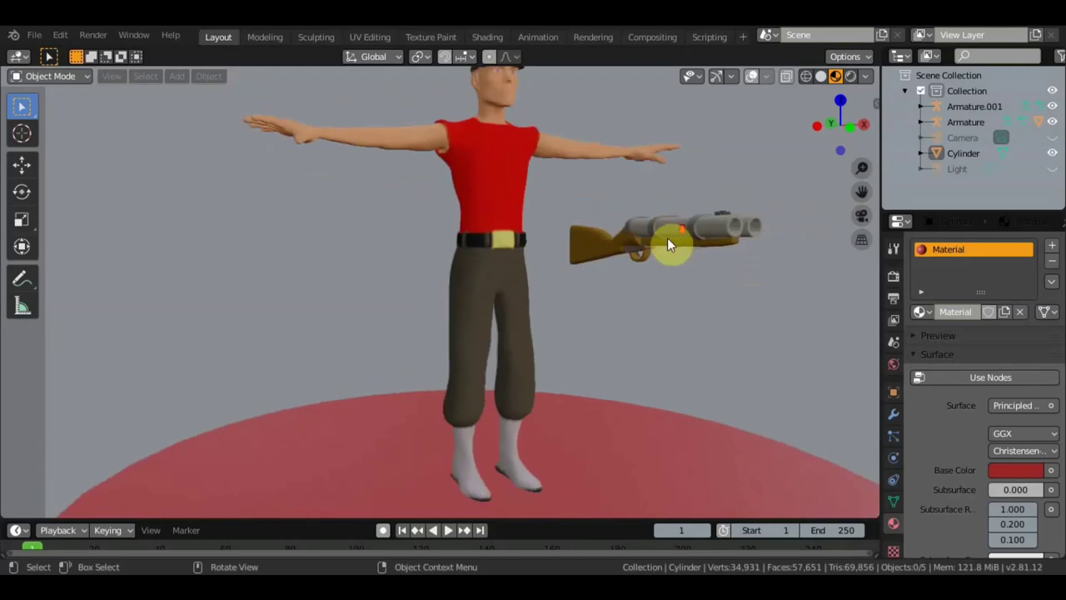
shift+middle_drag(678, 169, 664, 221)
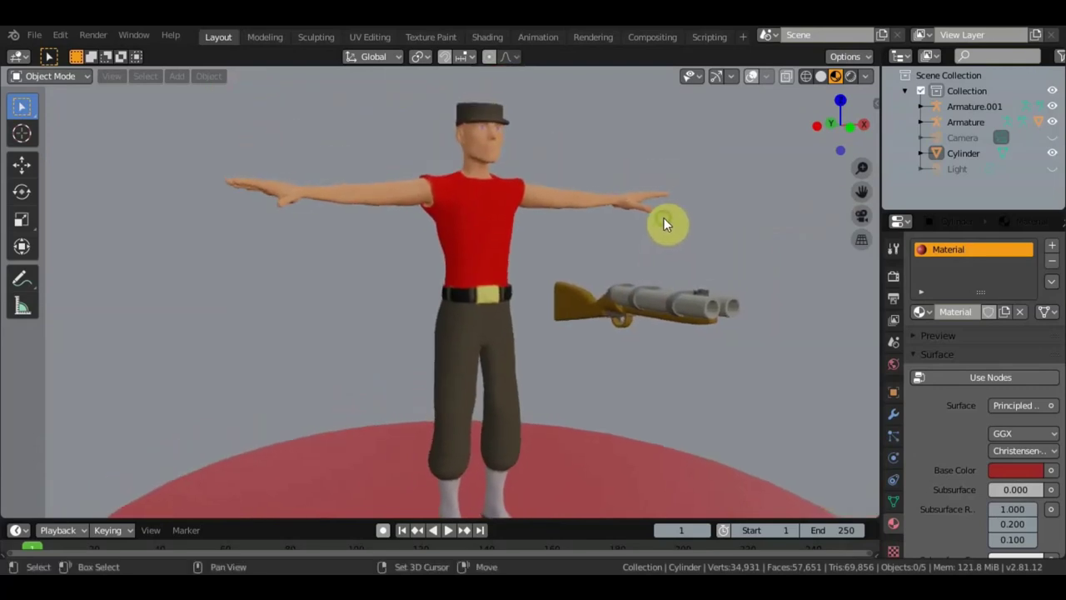
mouse_move(705, 284)
middle_down()
mouse_move(749, 286)
mouse_move(745, 324)
mouse_move(660, 295)
mouse_move(647, 274)
mouse_move(554, 300)
mouse_move(690, 309)
mouse_move(646, 258)
mouse_move(651, 300)
middle_up()
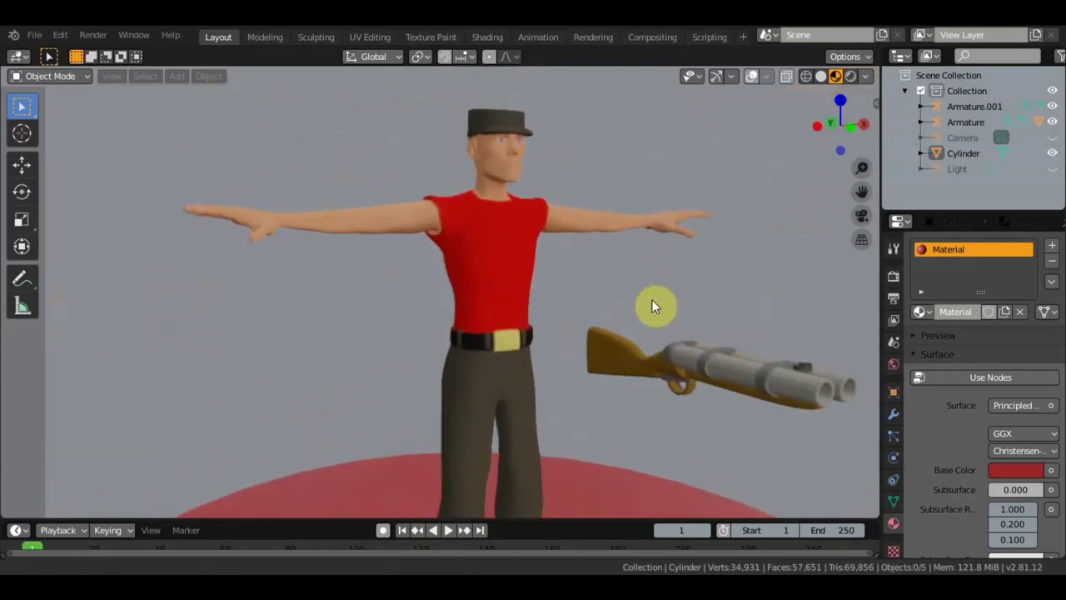
mouse_move(538, 273)
middle_down()
mouse_move(612, 237)
mouse_move(556, 240)
mouse_move(636, 250)
mouse_move(620, 243)
middle_up()
scroll(568, 246, down, 2)
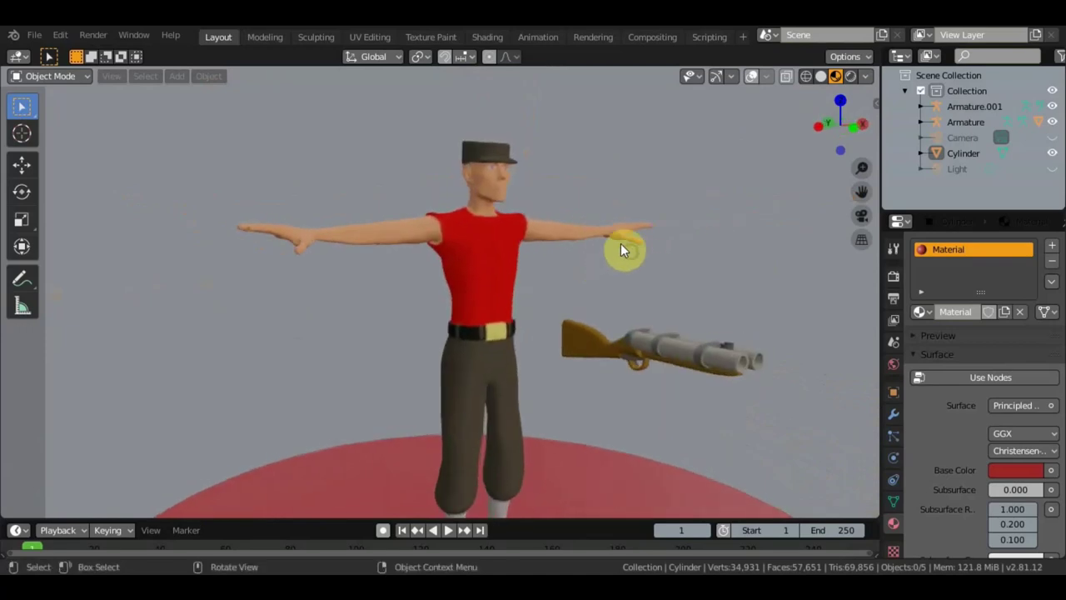
click(750, 75)
Step: Orbit around the rig for a frontal view and select the soldier's armature
mouse_move(702, 145)
middle_down()
mouse_move(643, 200)
mouse_move(593, 202)
mouse_move(657, 202)
middle_up()
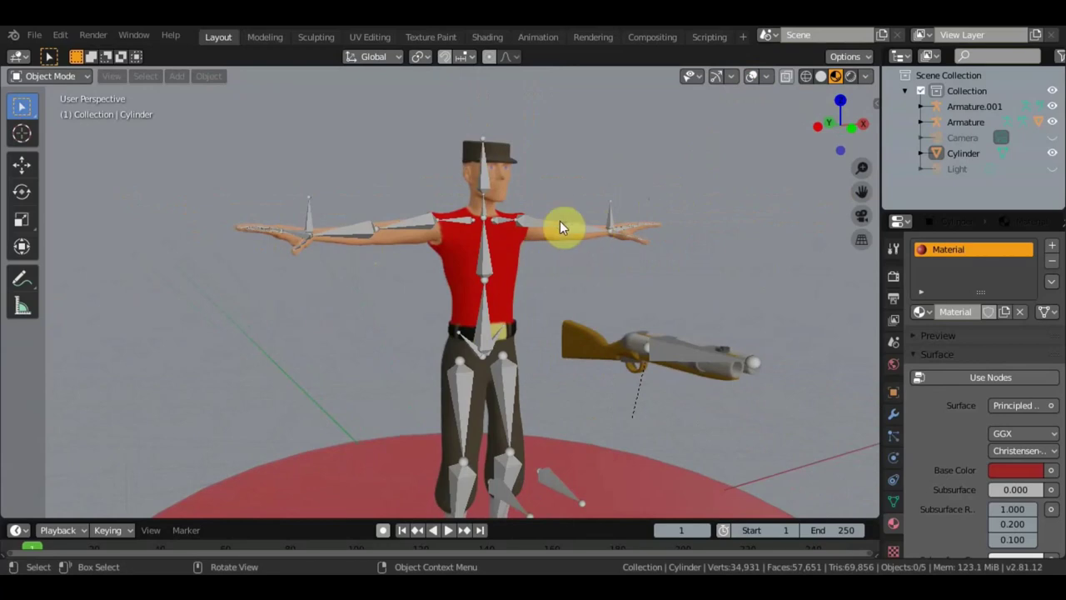
middle_drag(653, 276, 715, 274)
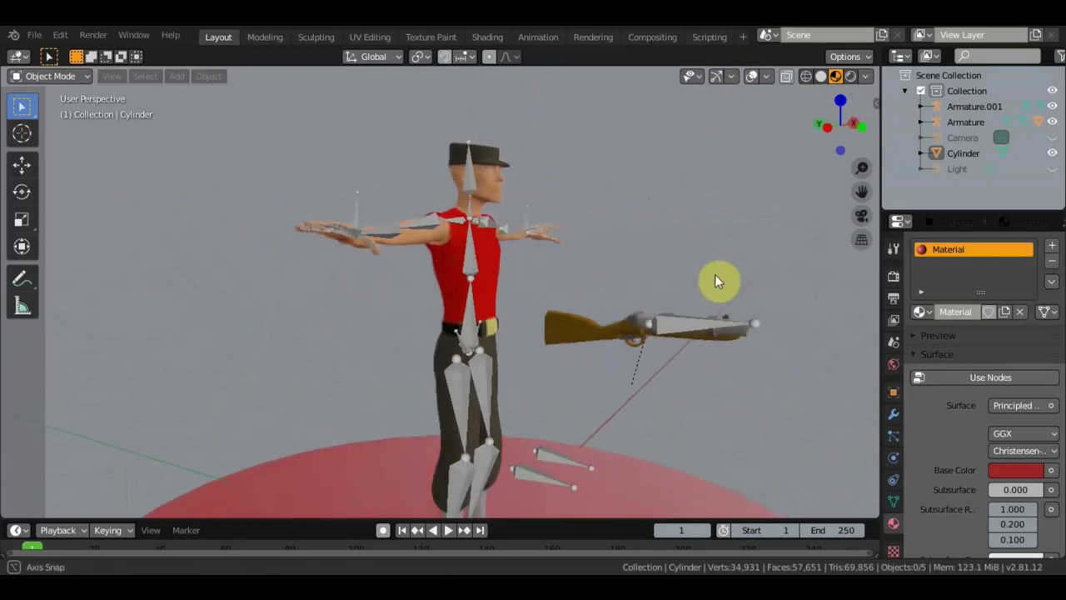
mouse_move(665, 280)
middle_down()
mouse_move(722, 274)
mouse_move(607, 286)
mouse_move(559, 271)
mouse_move(566, 277)
middle_up()
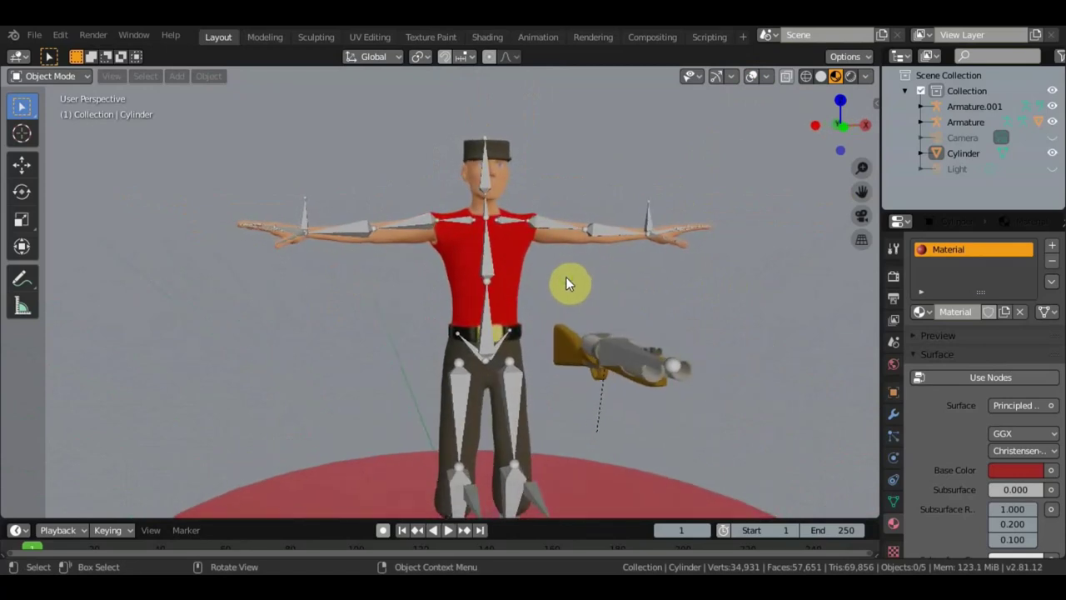
middle_drag(612, 337, 554, 343)
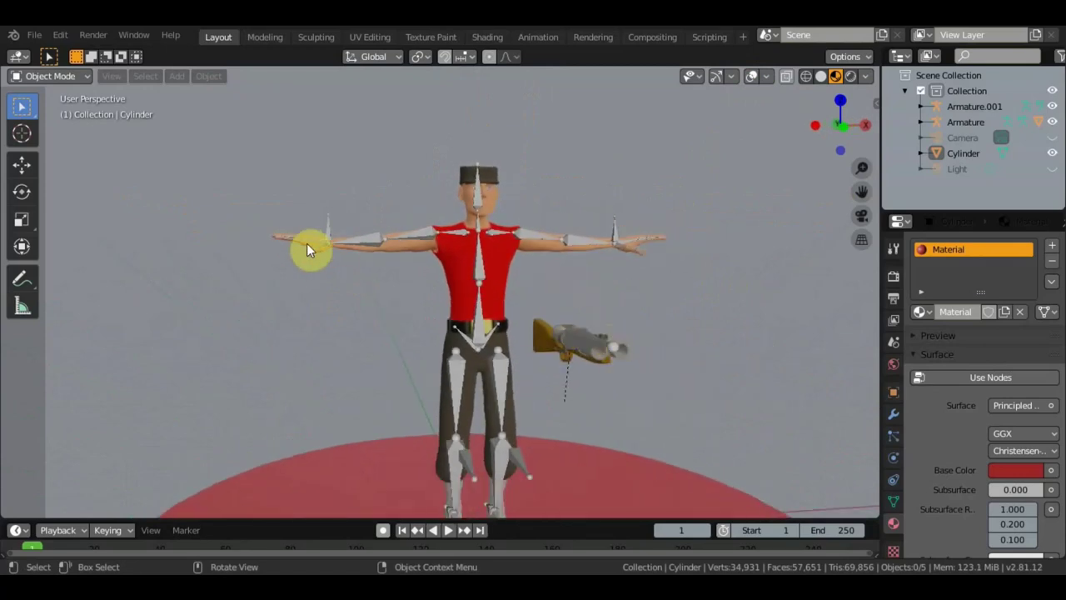
scroll(332, 252, up, 1)
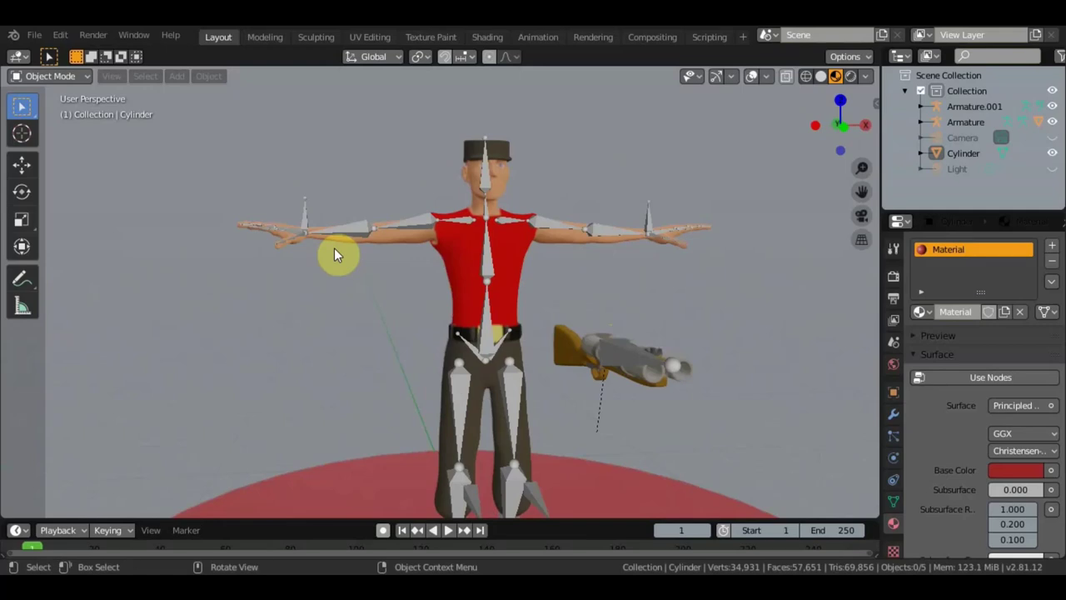
mouse_move(519, 258)
middle_down()
mouse_move(597, 265)
mouse_move(594, 316)
mouse_move(567, 309)
middle_up()
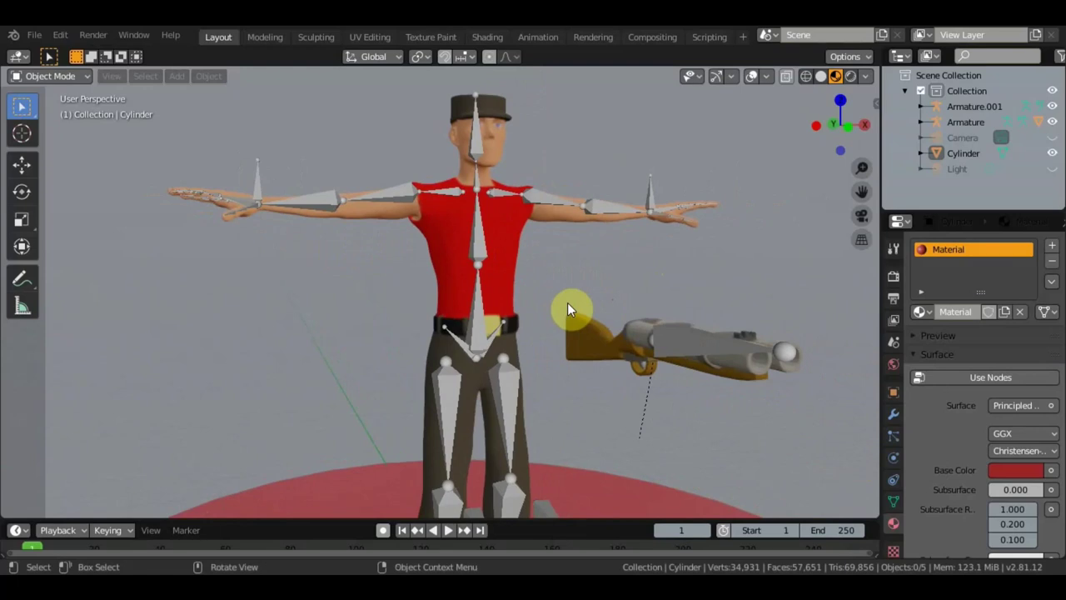
middle_drag(589, 336, 646, 333)
mouse_move(473, 291)
middle_down()
mouse_move(449, 292)
mouse_move(454, 283)
middle_up()
click(473, 227)
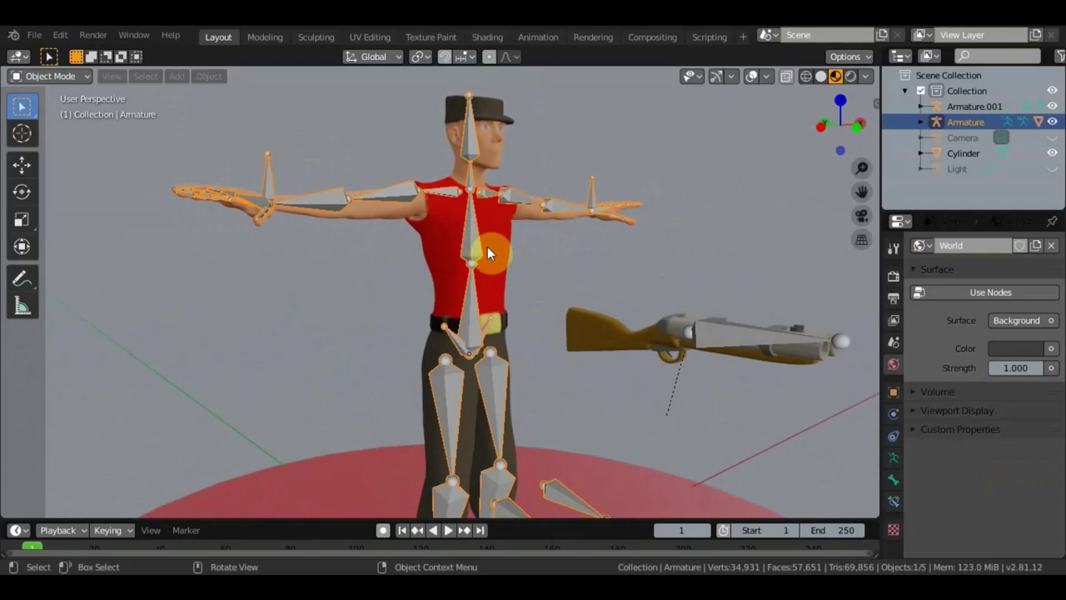
Step: Add the rifle's Armature.001 to the selection, switch both to Pose Mode, and use Solid shading
click(742, 339)
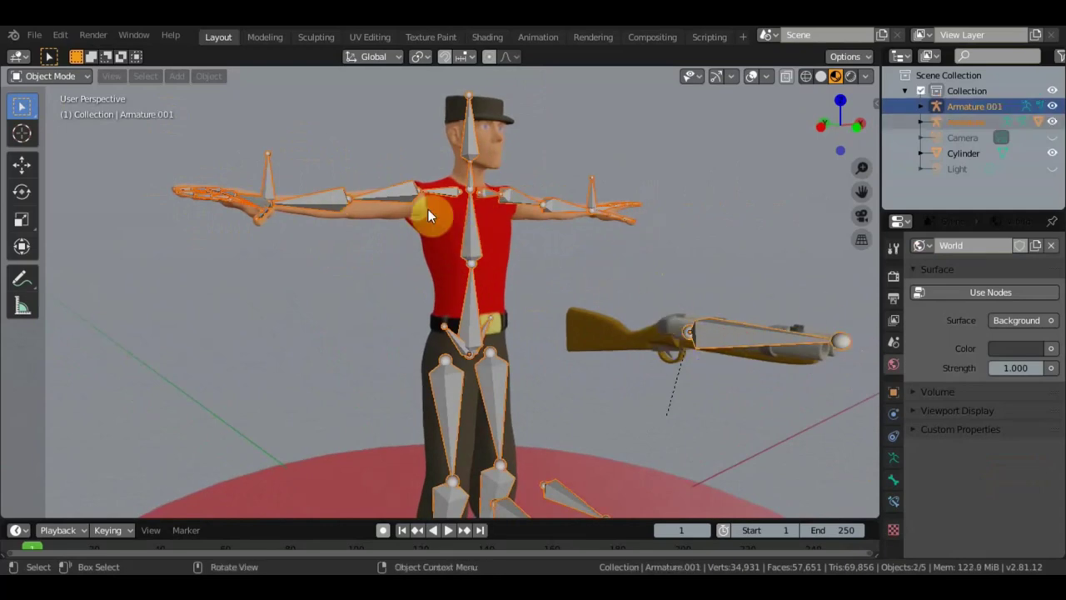
click(63, 76)
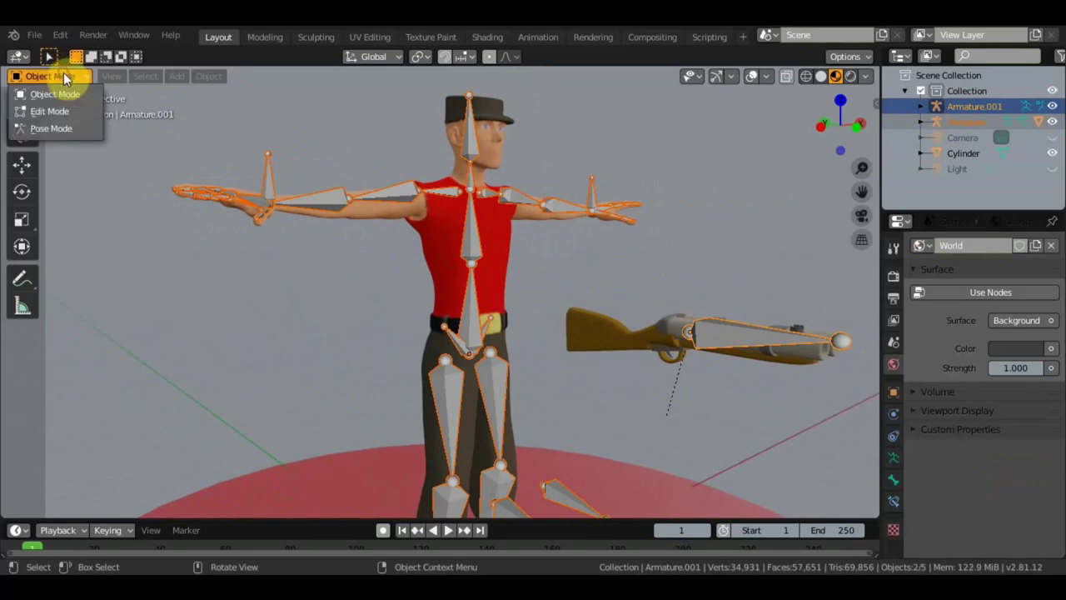
click(75, 126)
scroll(392, 174, down, 2)
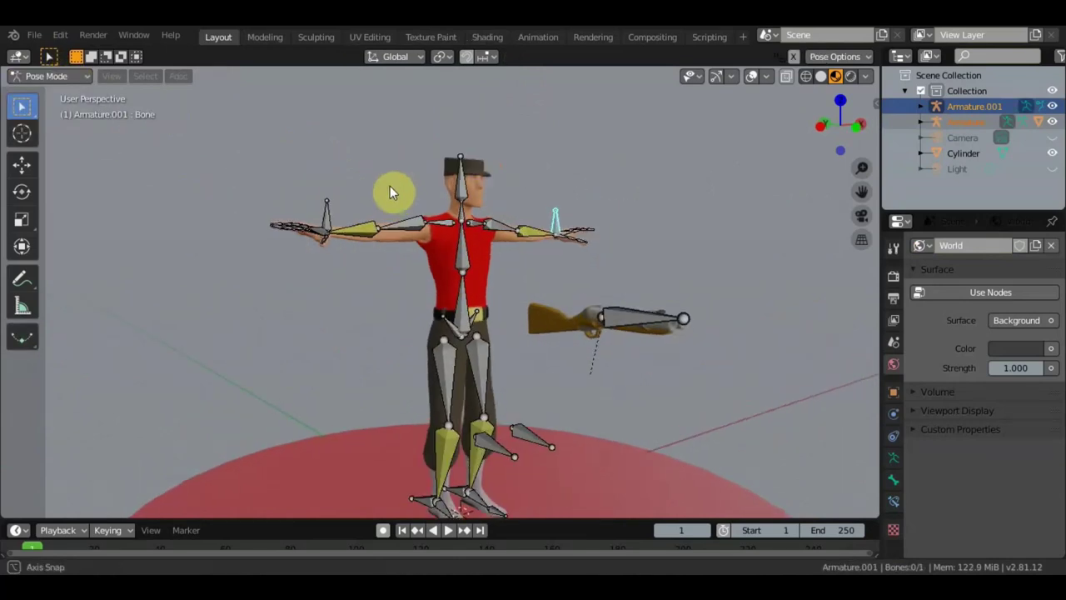
click(820, 76)
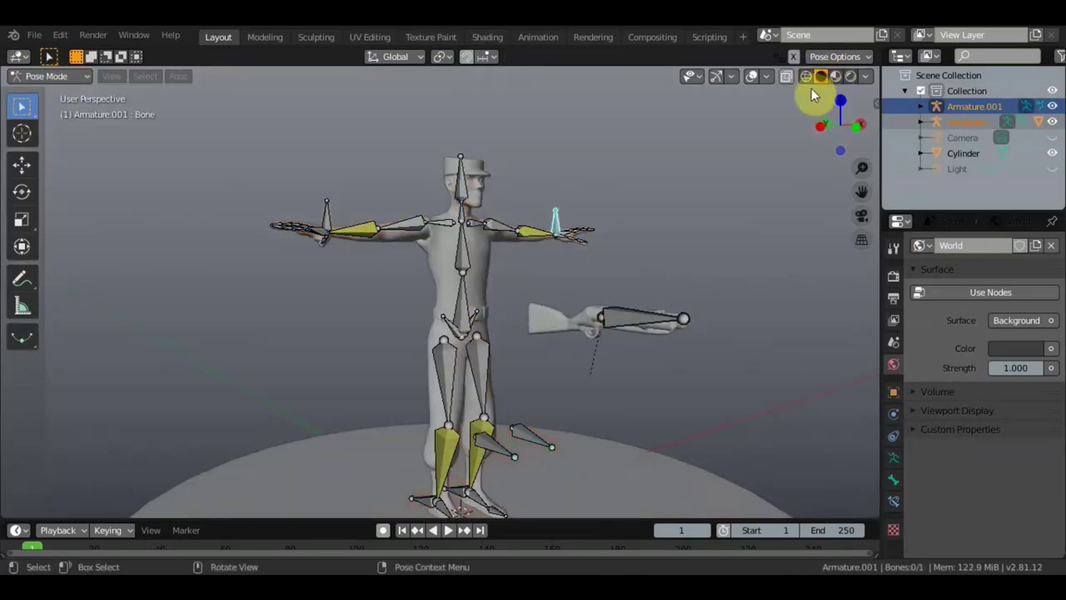
Step: Lower the right hand's control bone Bone.055 from the T-pose down to the soldier's side
scroll(638, 190, up, 2)
scroll(666, 190, up, 2)
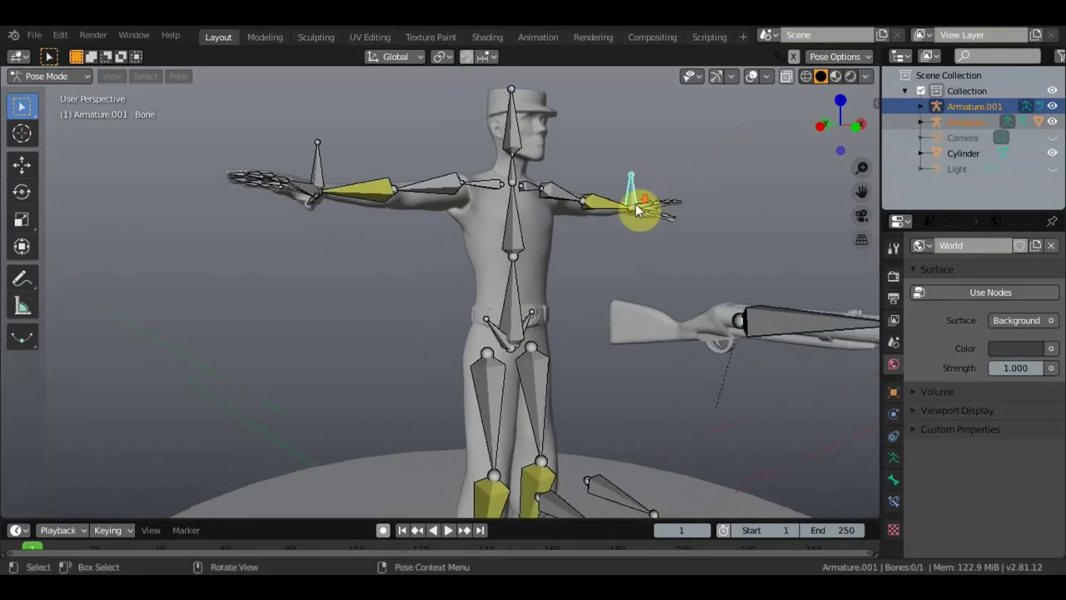
scroll(561, 221, down, 2)
click(341, 191)
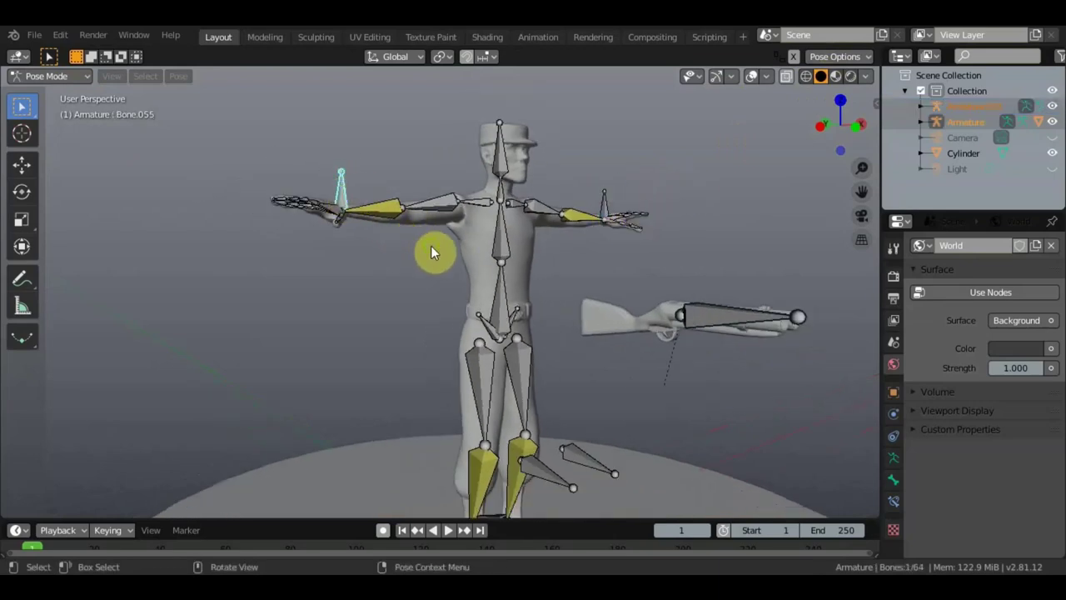
middle_drag(429, 245, 502, 252)
key(g)
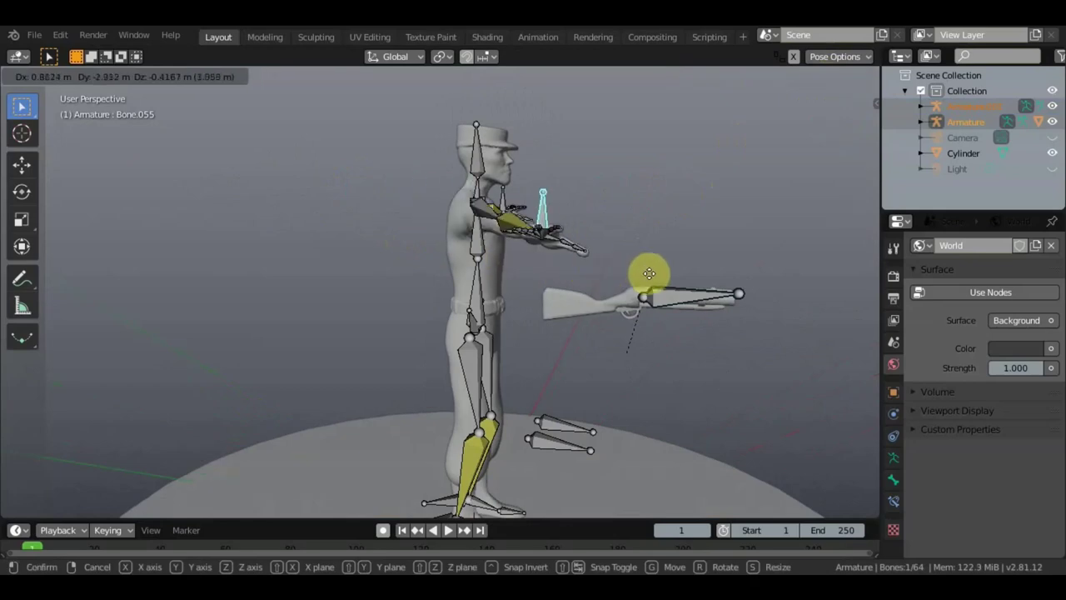
click(638, 269)
middle_drag(603, 279, 483, 297)
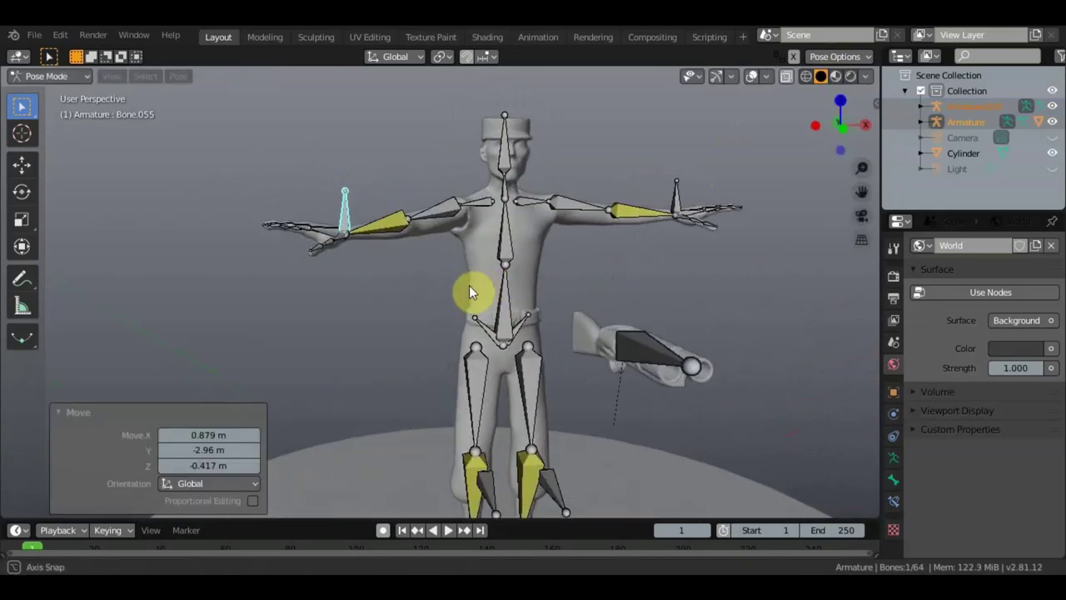
key(g)
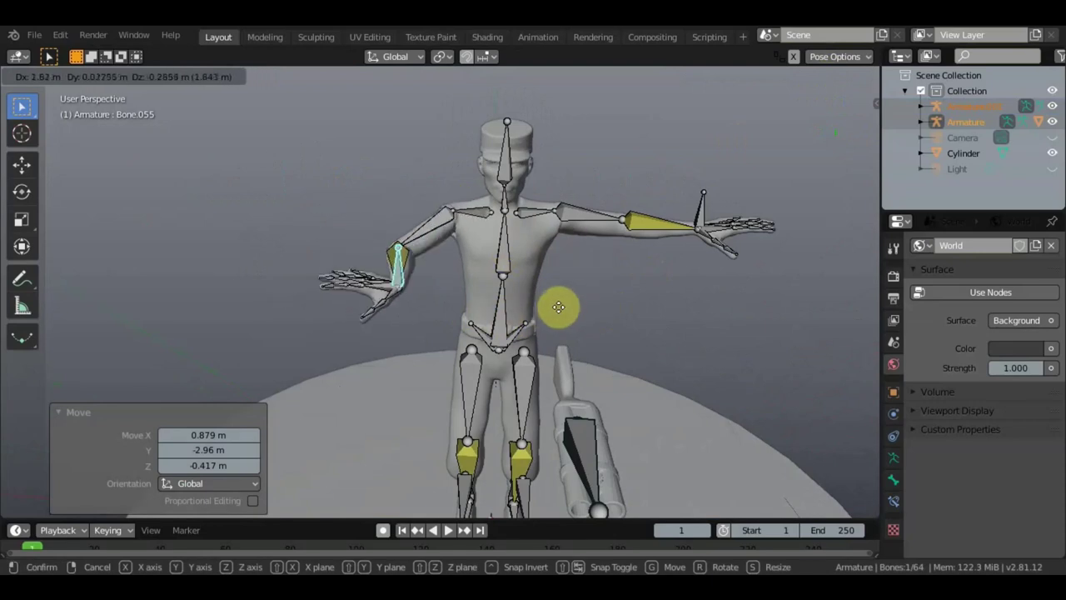
click(575, 310)
Step: Rotate the hand about 89° then -64° inward, and move the rifle bone toward the chest
middle_drag(568, 299, 558, 369)
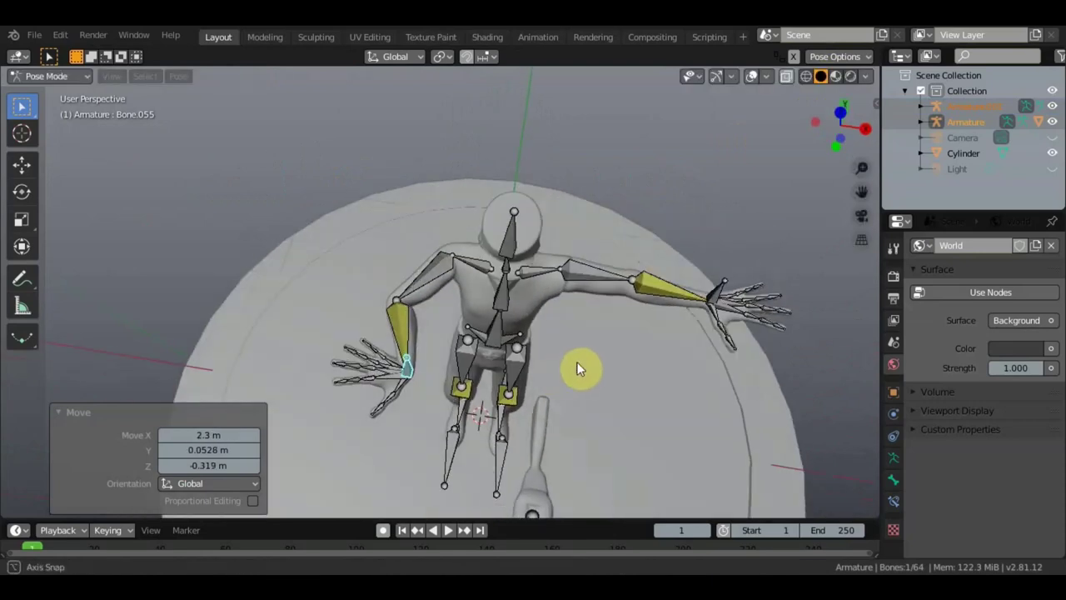
key(r)
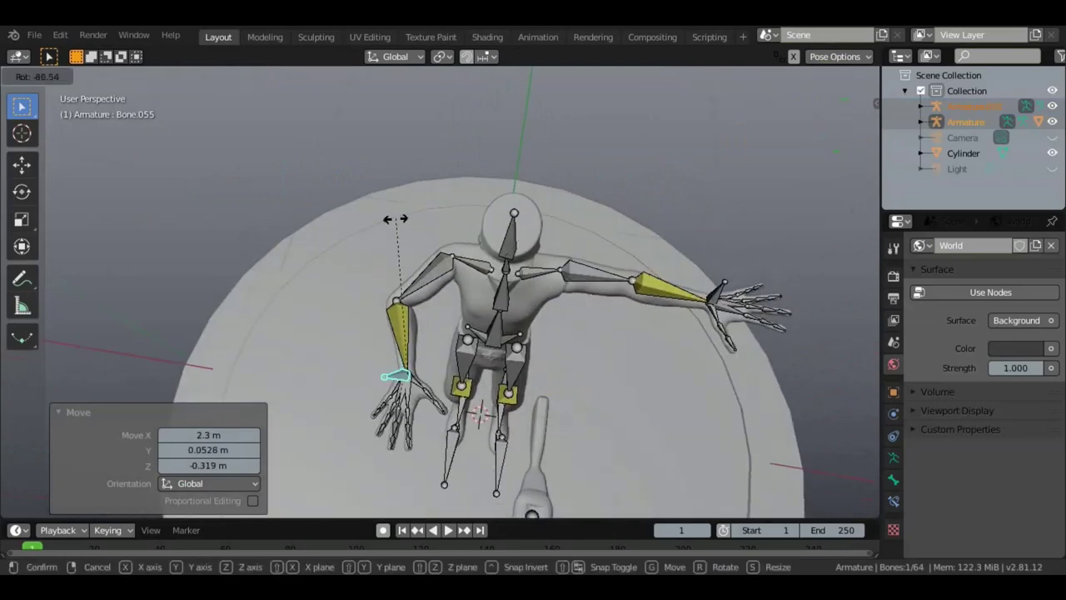
click(389, 220)
middle_drag(425, 236, 437, 136)
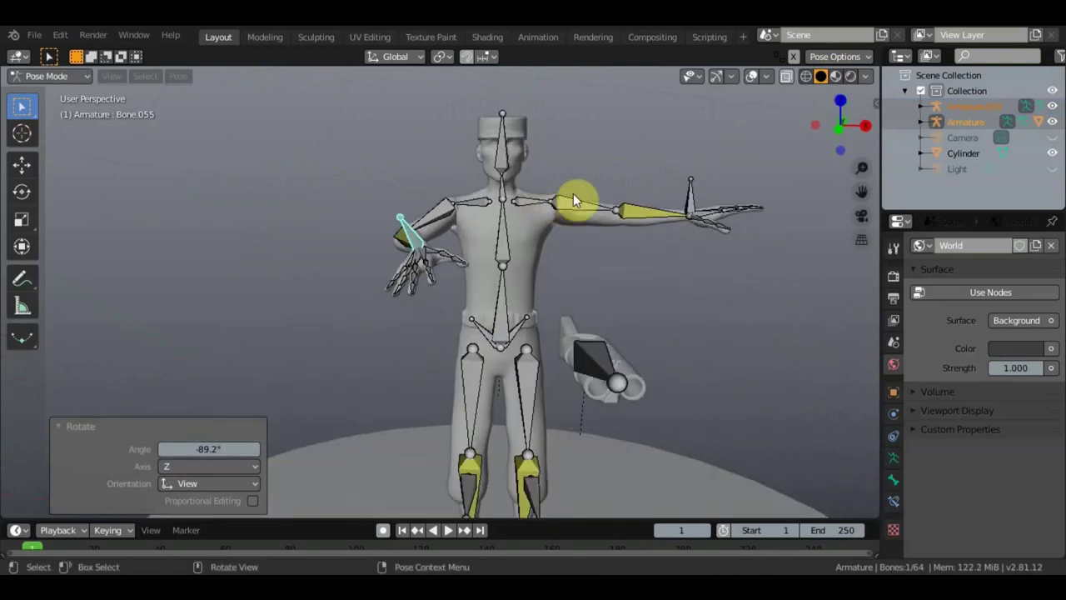
mouse_move(573, 193)
middle_down()
mouse_move(499, 167)
mouse_move(664, 232)
mouse_move(588, 250)
mouse_move(519, 223)
mouse_move(660, 285)
middle_up()
key(r)
click(493, 162)
click(686, 374)
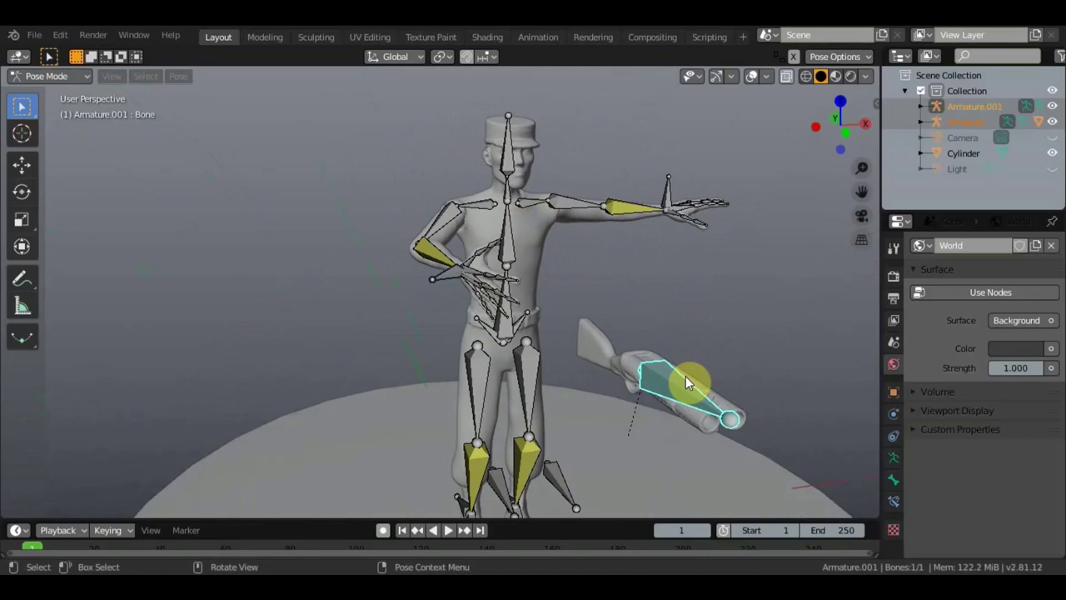
key(g)
click(555, 288)
Step: Move the rifle bone along the Y axis
mouse_move(554, 288)
middle_down()
mouse_move(560, 305)
mouse_move(518, 321)
mouse_move(441, 297)
middle_up()
key(g)
key(x)
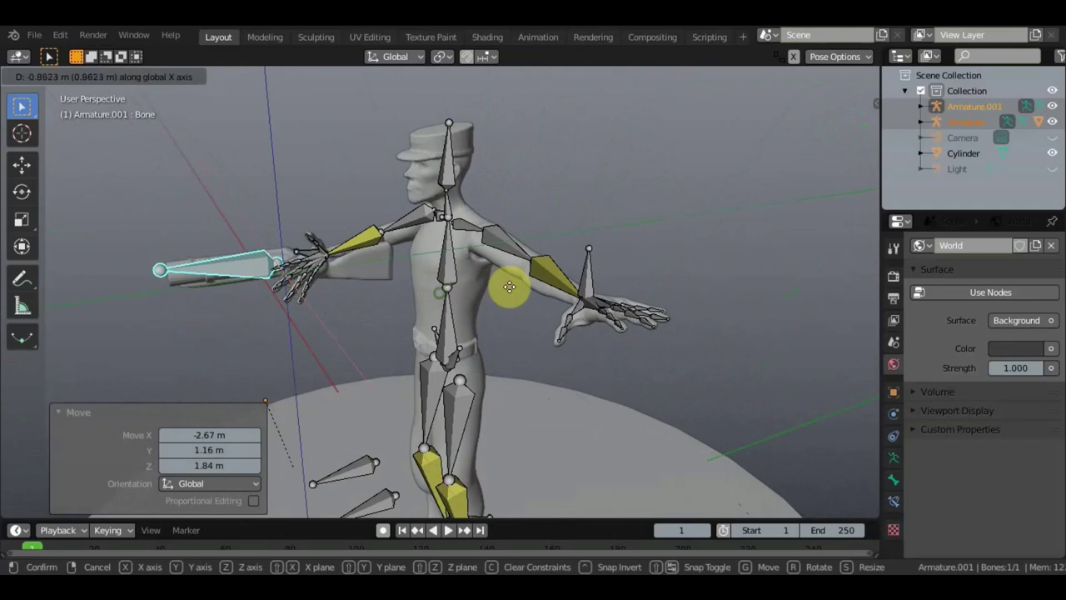
key(z)
key(y)
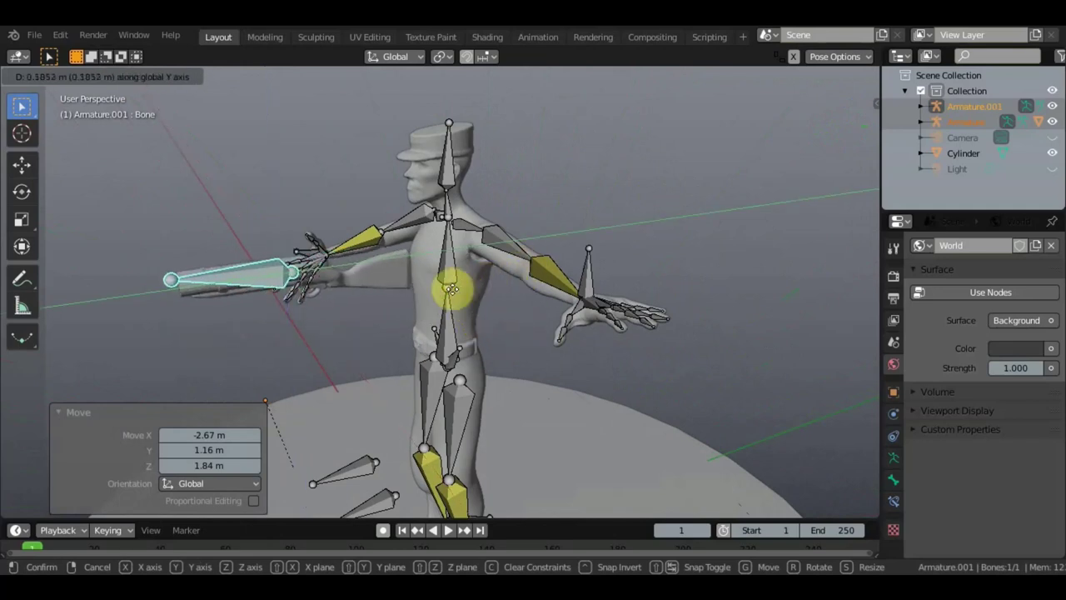
click(453, 289)
Step: Turn the lowered hand bone 18° and set the rifle down beside the leg
mouse_move(453, 289)
middle_down()
mouse_move(568, 343)
mouse_move(559, 367)
mouse_move(461, 393)
middle_up()
click(422, 392)
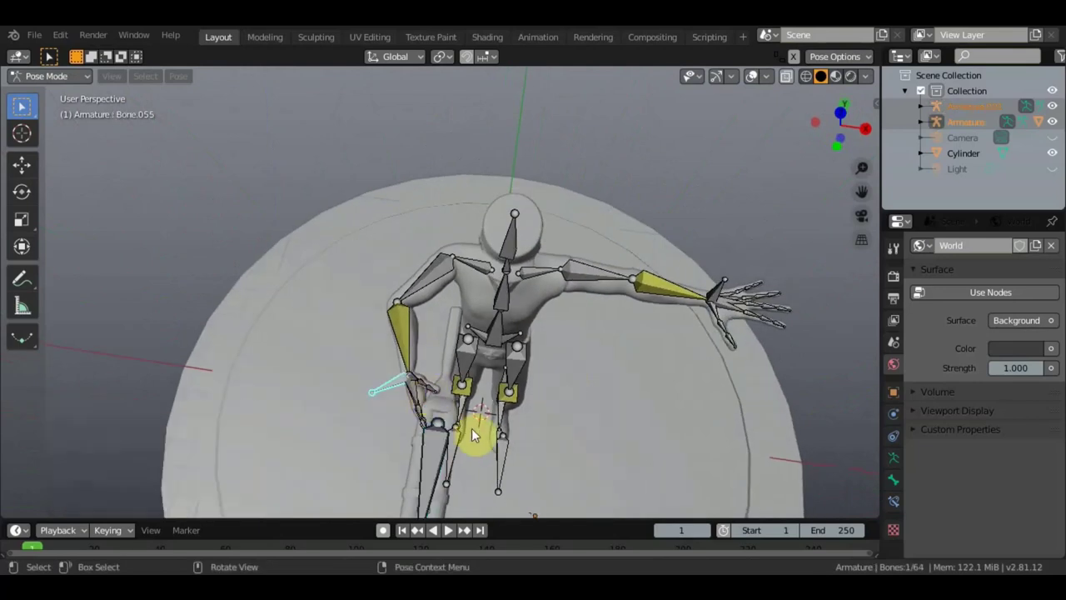
key(r)
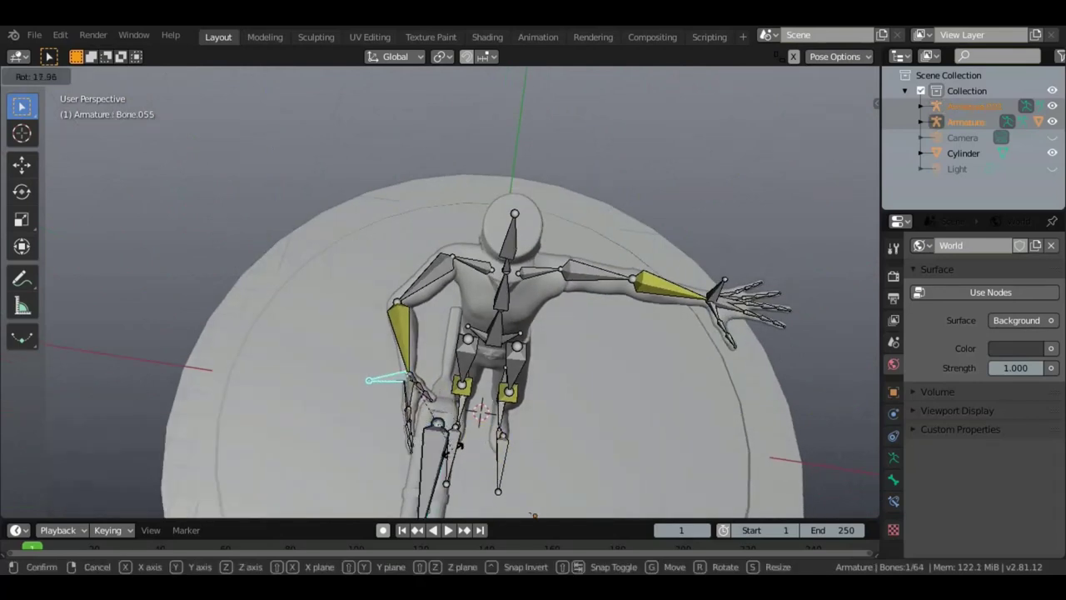
click(453, 450)
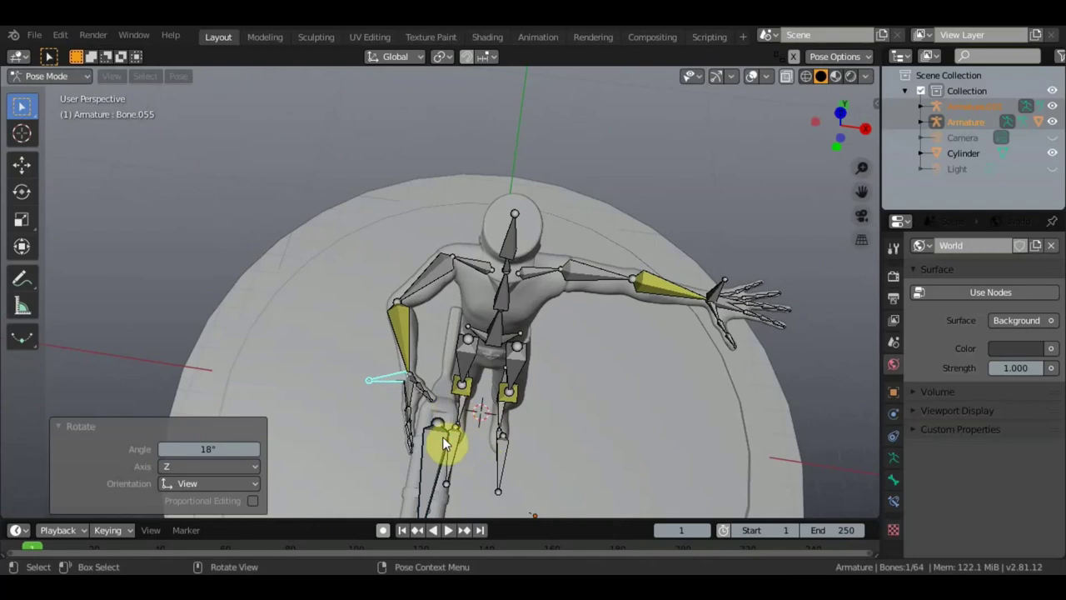
click(441, 441)
key(g)
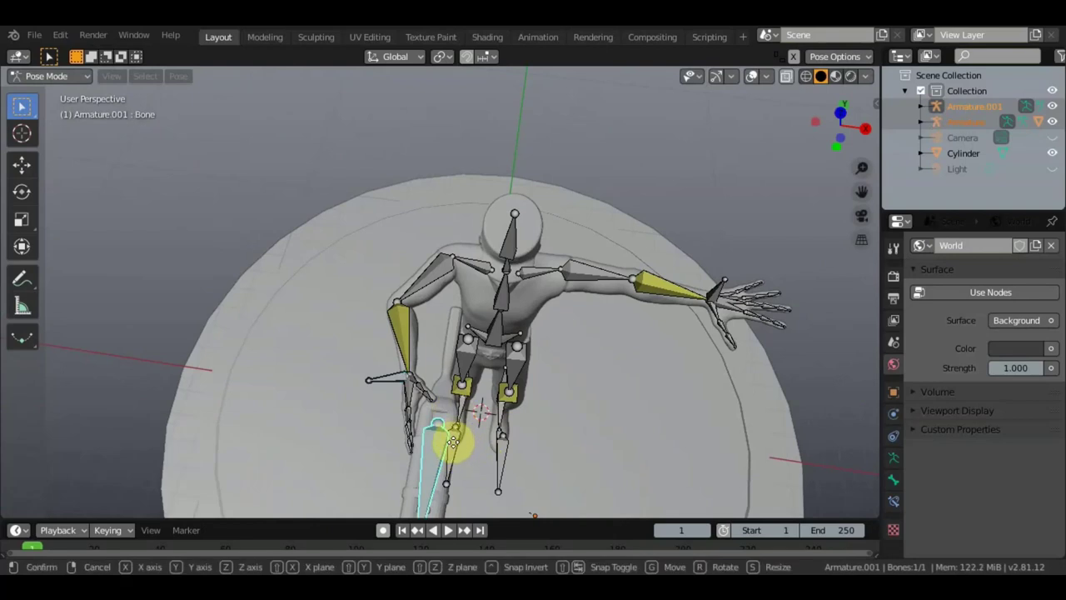
click(455, 460)
Step: Shift the hand bone Bone.055 over toward the rifle
scroll(471, 435, down, 2)
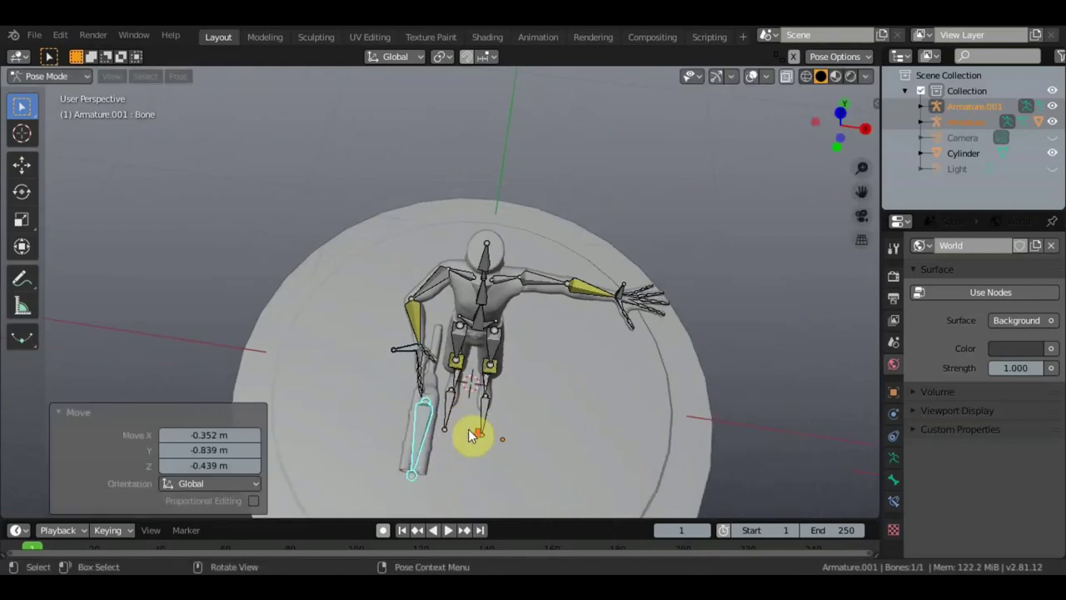
middle_drag(470, 439, 486, 475)
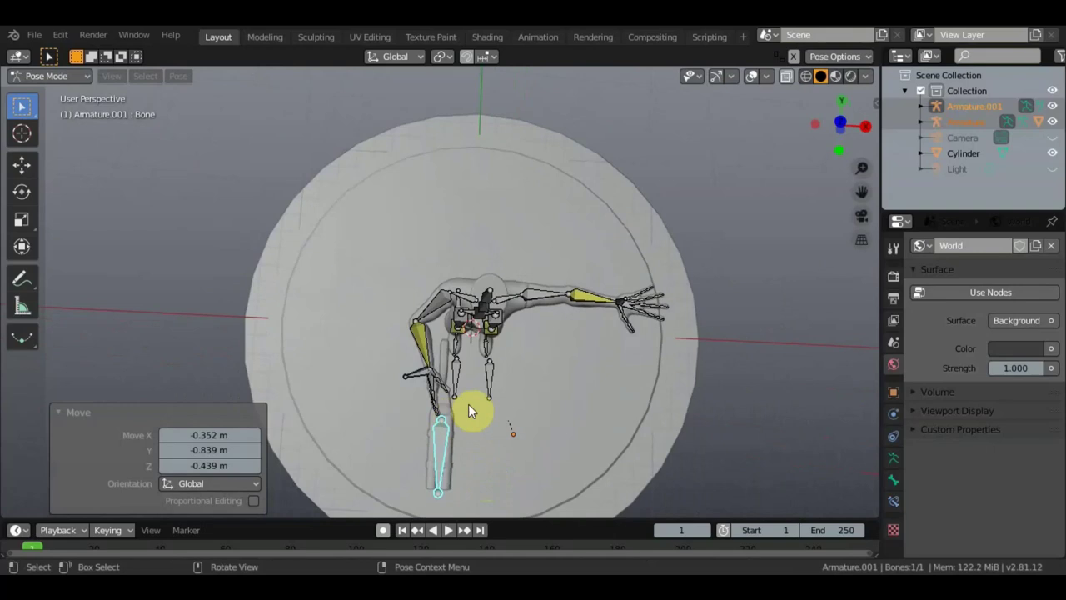
click(424, 380)
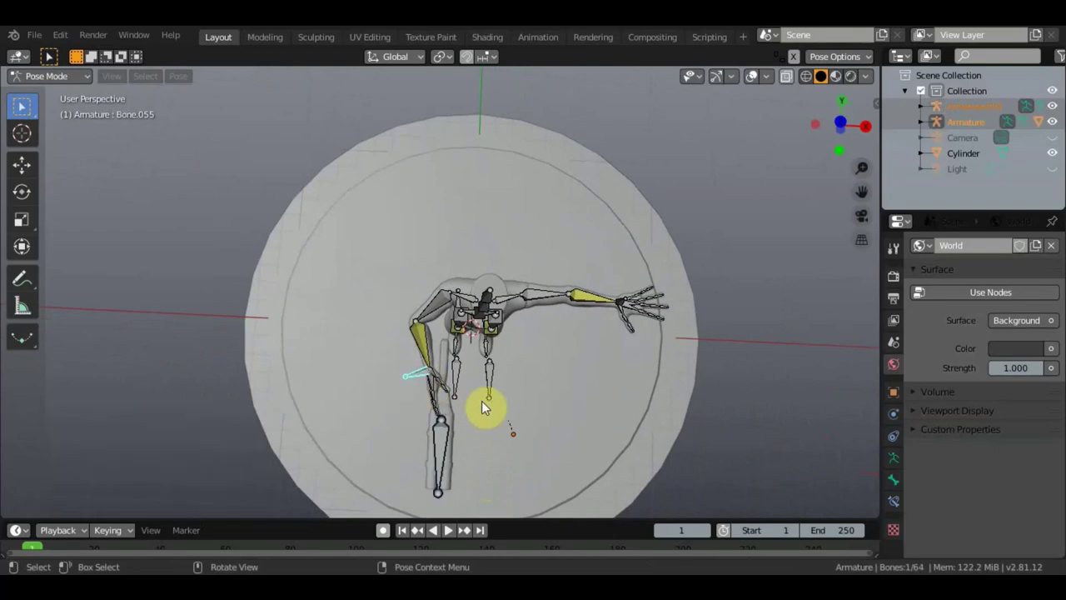
key(g)
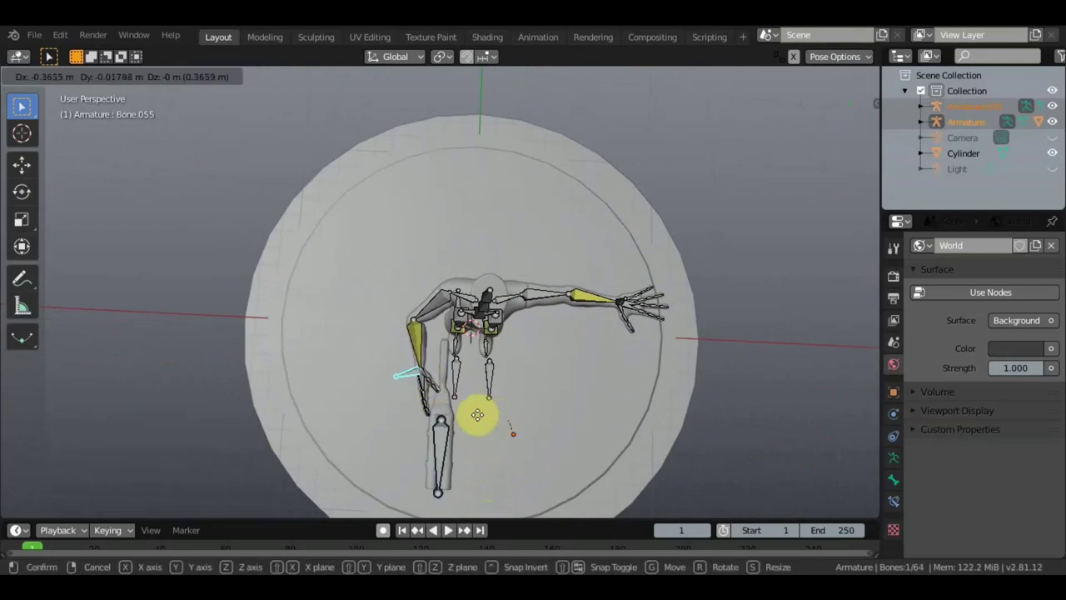
click(478, 416)
Step: Rotate Bone.055 and move the hand onto the rifle
key(r)
click(480, 418)
mouse_move(480, 418)
middle_down()
mouse_move(403, 357)
mouse_move(329, 264)
middle_up()
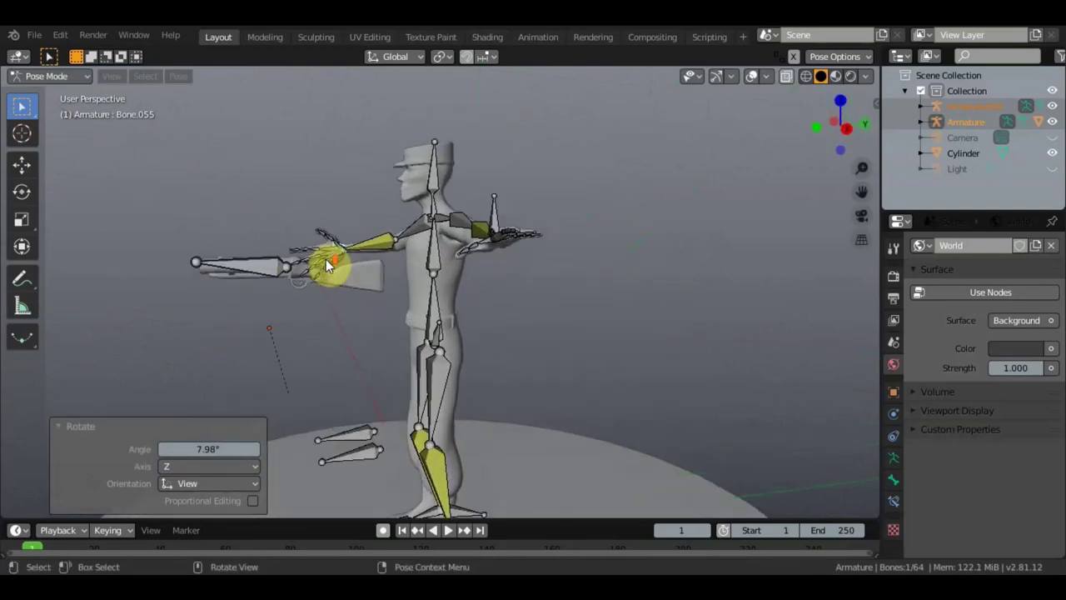
scroll(328, 264, up, 4)
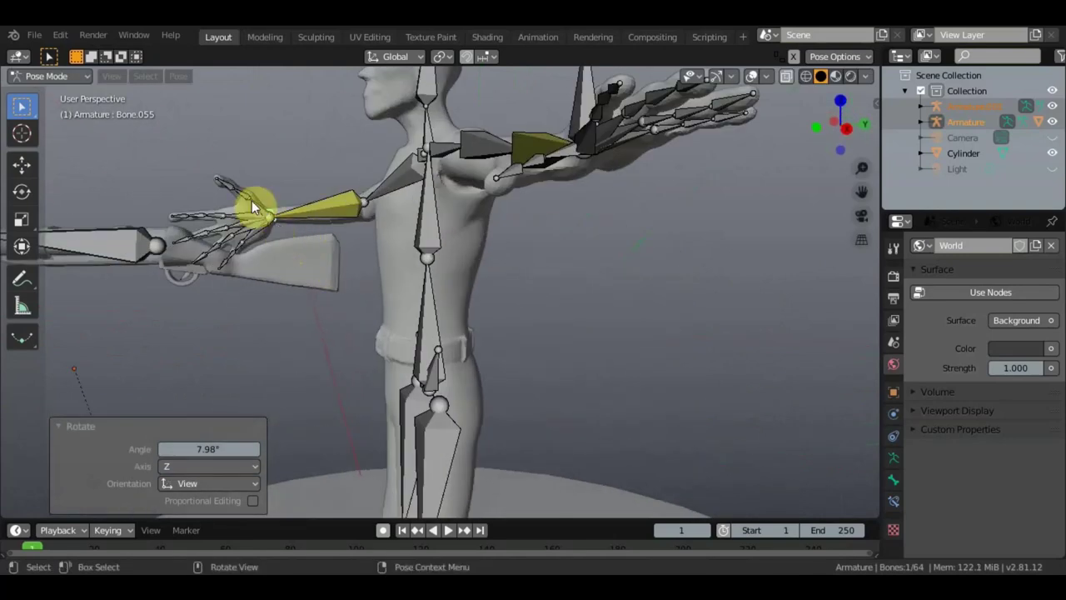
key(g)
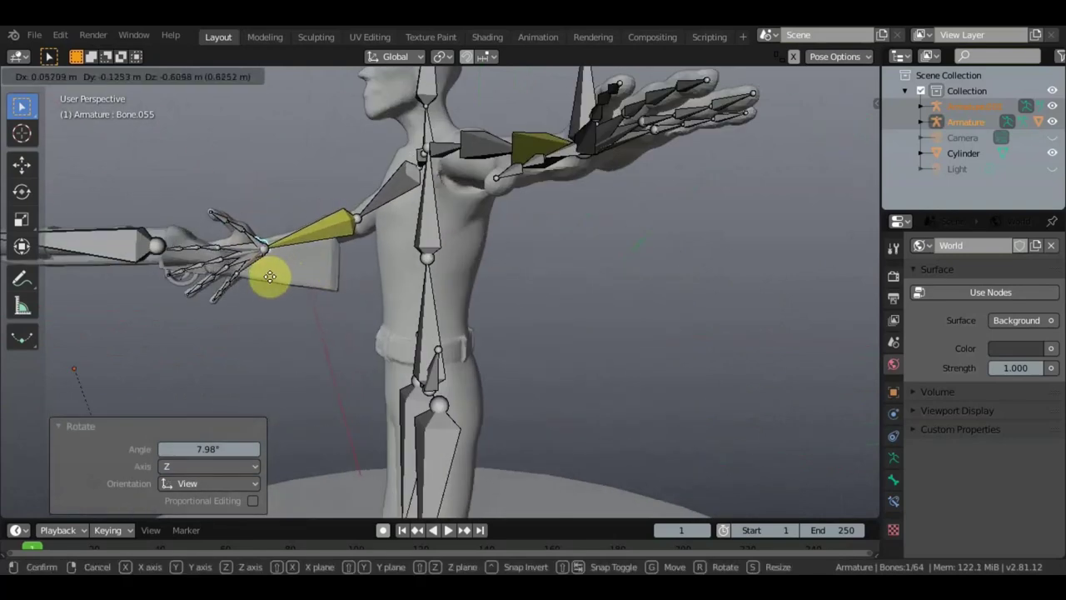
click(279, 290)
scroll(280, 289, up, 2)
middle_drag(298, 283, 697, 318)
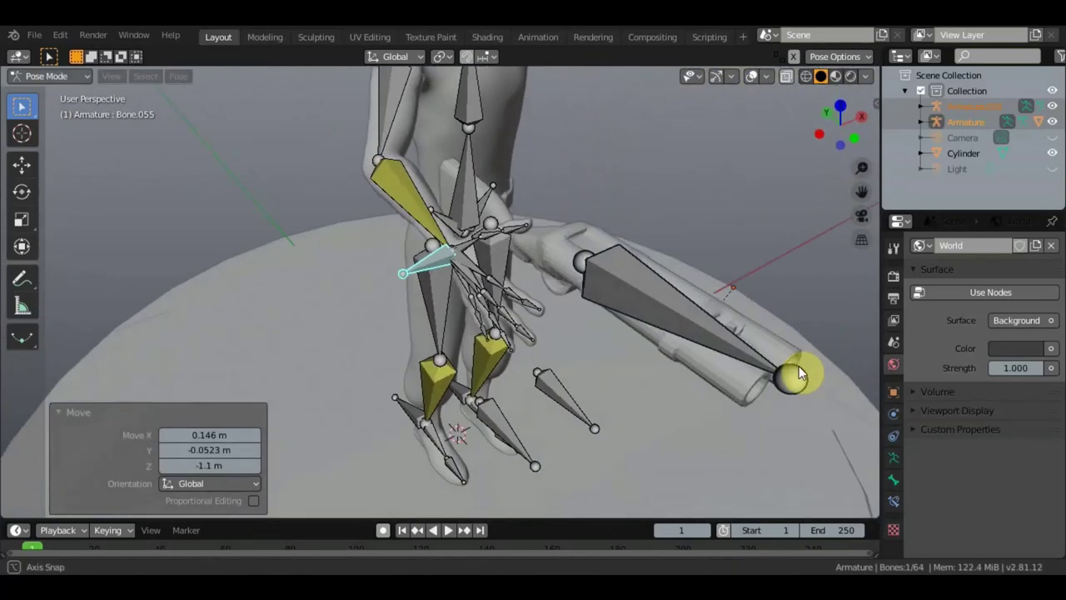
mouse_move(695, 319)
middle_down()
mouse_move(753, 374)
mouse_move(675, 350)
mouse_move(669, 365)
mouse_move(538, 335)
middle_up()
Step: Bend finger joints Bone.045 and Bone.044 toward the grip, refining Bone.045 by 13.1°
click(539, 315)
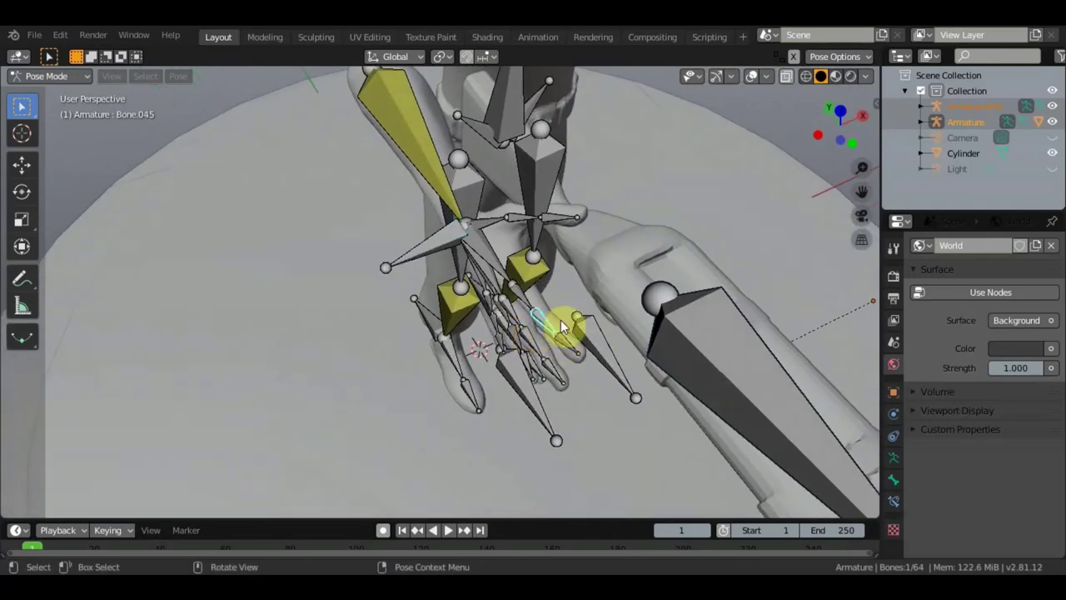
key(r)
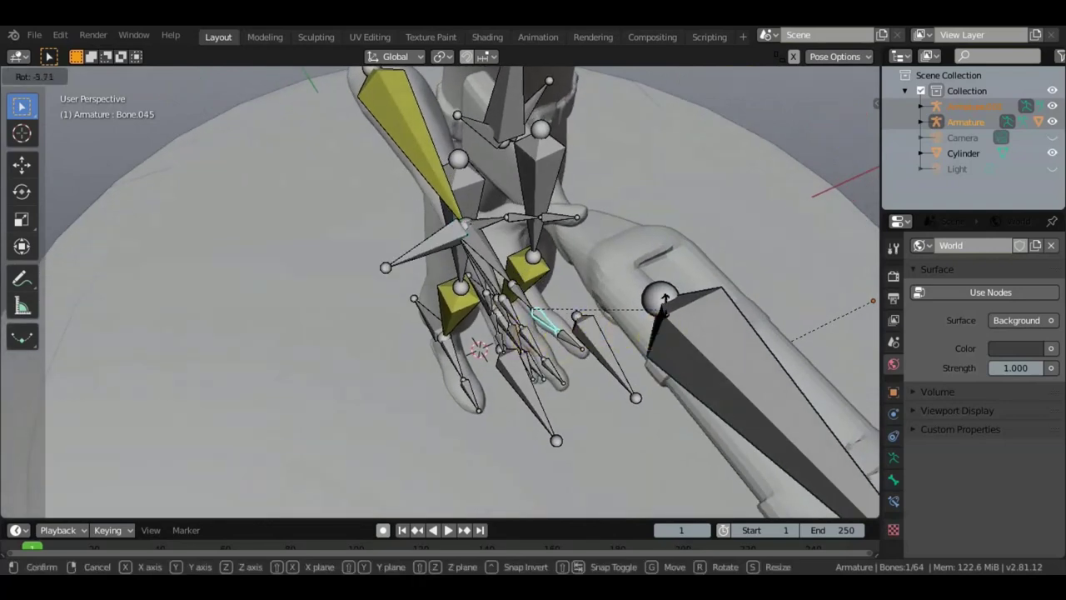
click(647, 219)
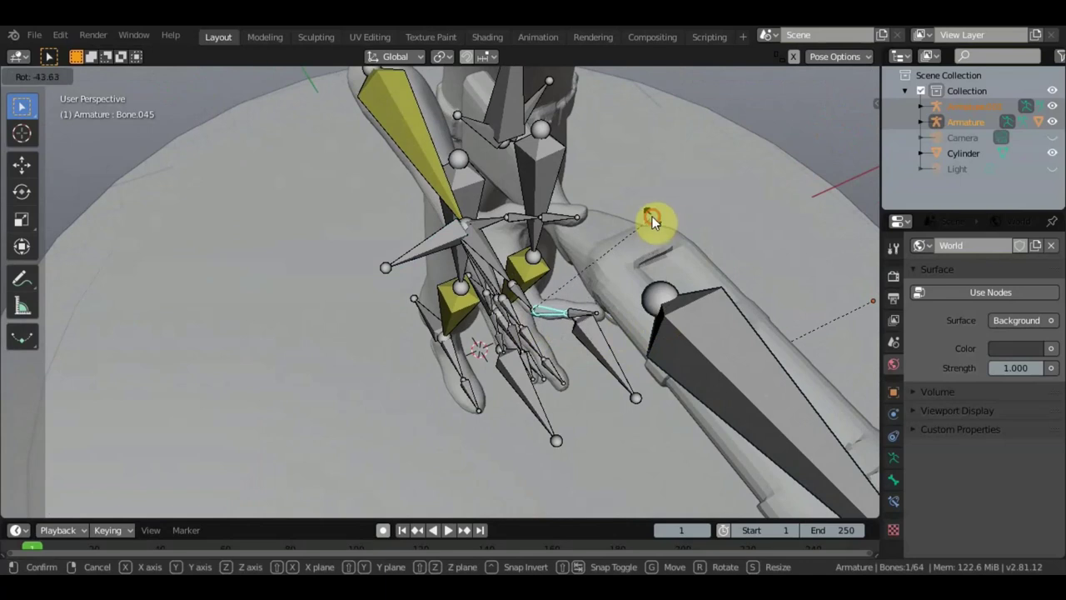
click(588, 315)
key(r)
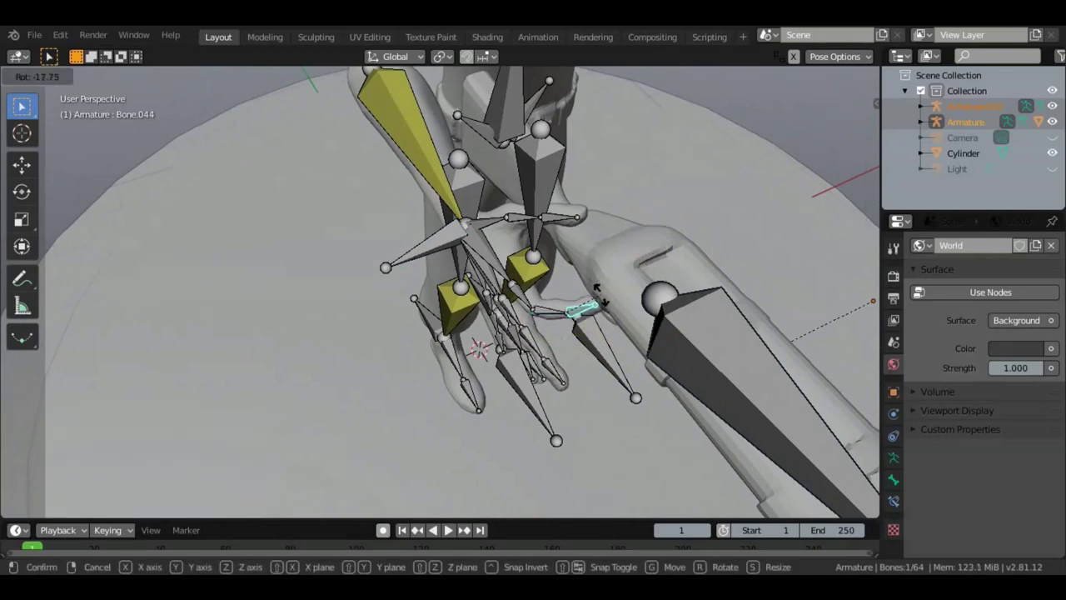
click(579, 279)
middle_drag(599, 287, 576, 243)
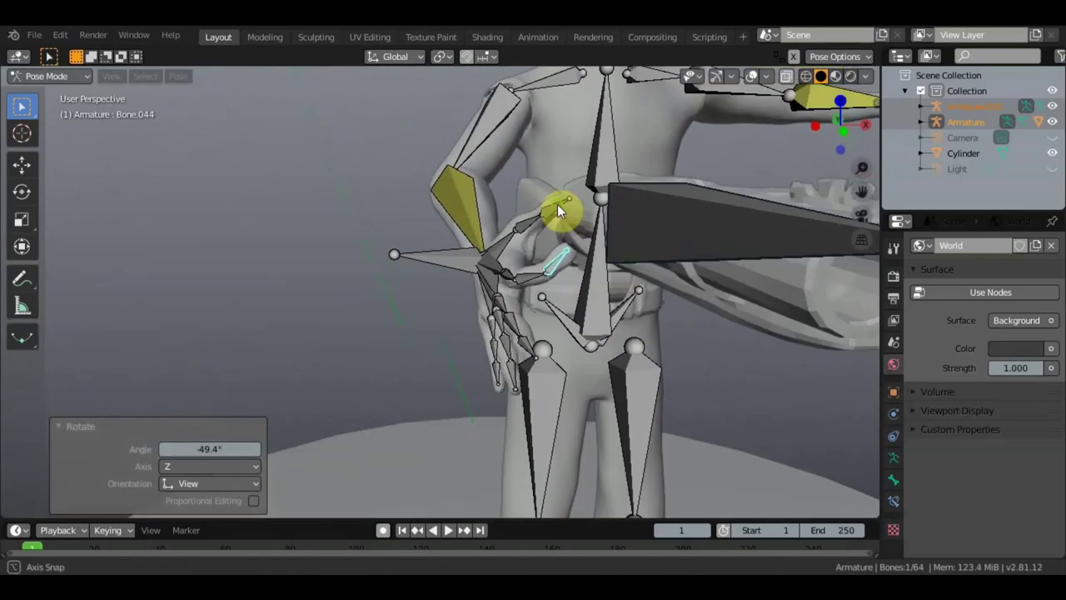
key(r)
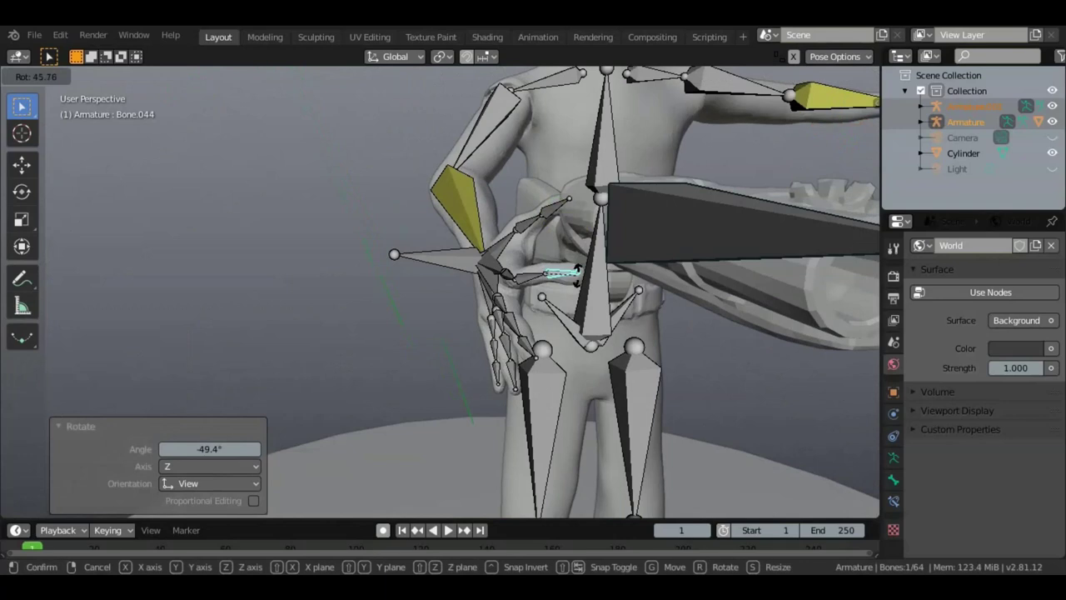
click(577, 270)
click(535, 277)
key(r)
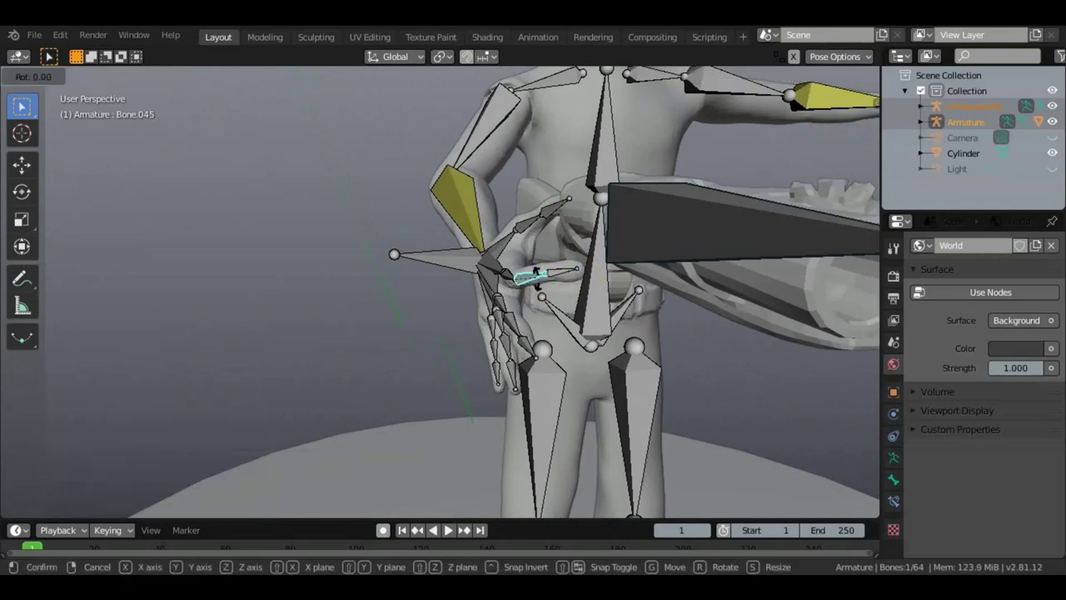
click(539, 277)
Step: Reposition the hand bone Bone.055 twice to sit better on the rifle
mouse_move(561, 297)
middle_down()
mouse_move(638, 335)
mouse_move(678, 339)
mouse_move(686, 381)
mouse_move(563, 305)
mouse_move(471, 289)
middle_up()
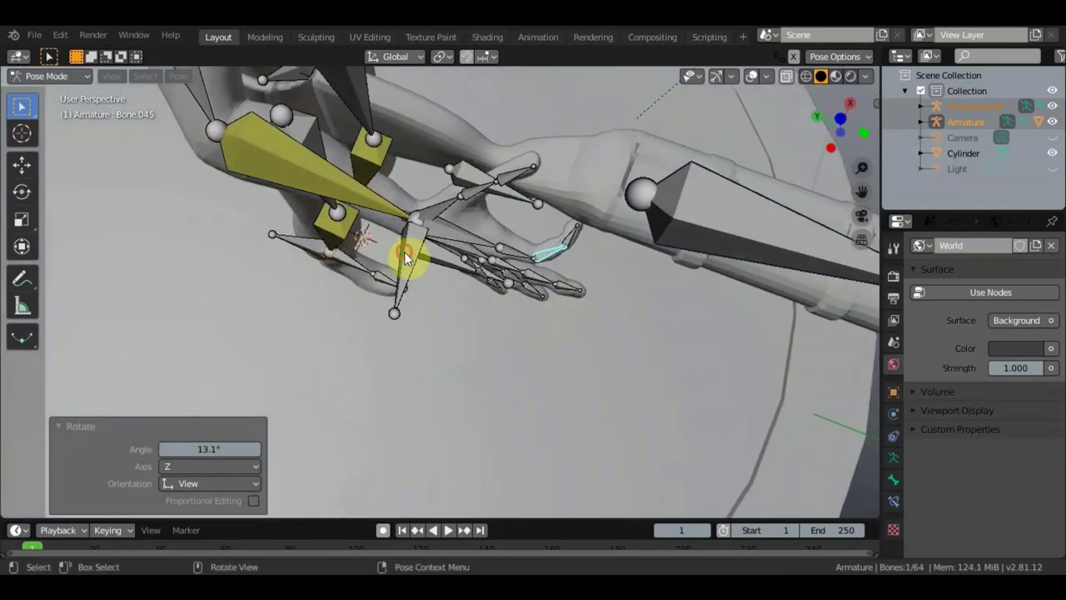
click(404, 252)
key(g)
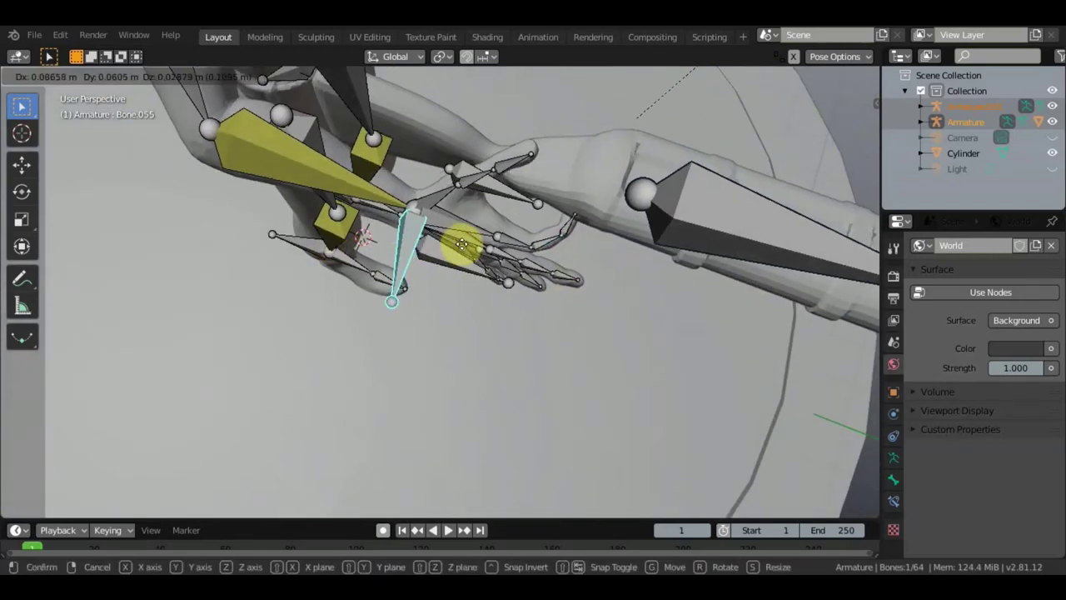
click(472, 220)
mouse_move(473, 221)
middle_down()
mouse_move(473, 174)
mouse_move(430, 102)
mouse_move(519, 142)
middle_up()
key(g)
click(546, 157)
mouse_move(548, 155)
middle_down()
mouse_move(572, 308)
mouse_move(672, 214)
middle_up()
Step: Curl finger bones Bone.045 and Bone.044 further around the grip
click(558, 205)
click(566, 205)
key(r)
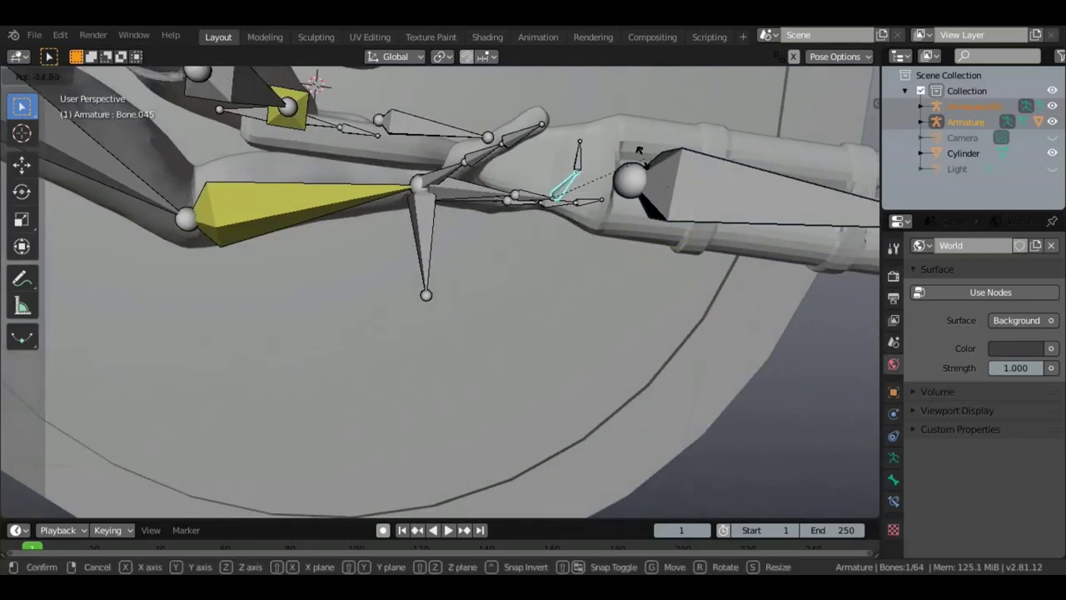
click(623, 148)
click(567, 153)
key(r)
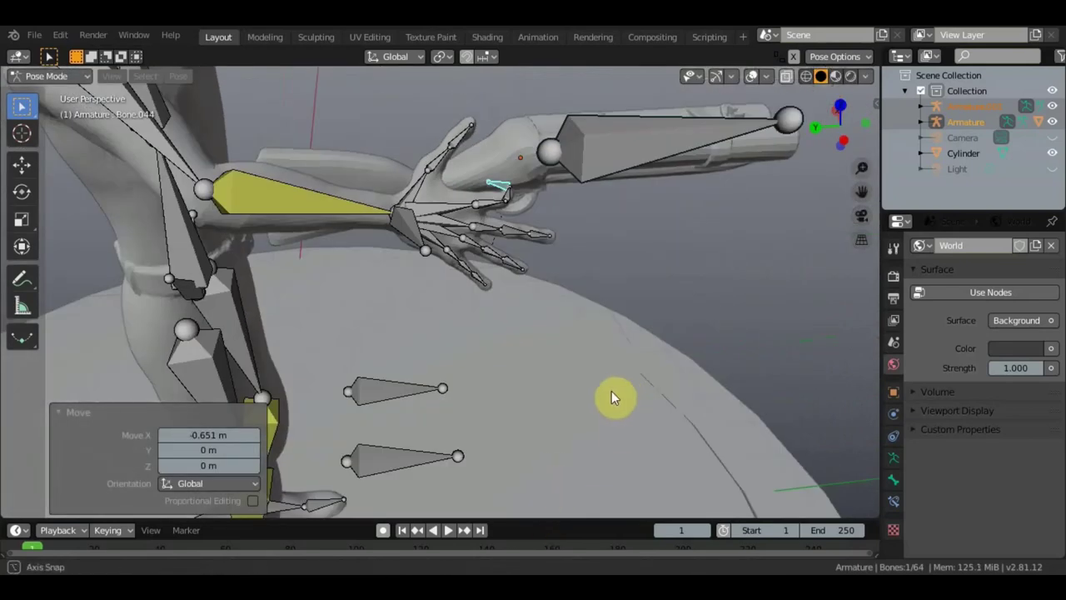
Step: Nudge the hand bone Bone.055 slightly into place beside the trigger guard
middle_drag(611, 390, 415, 371)
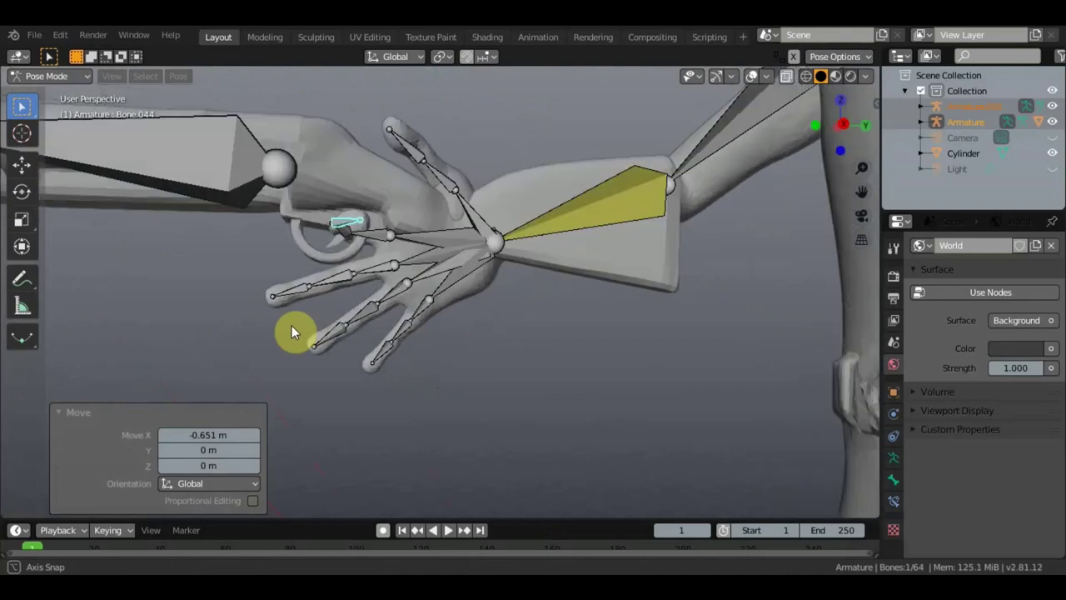
middle_drag(399, 359, 348, 252)
mouse_move(441, 189)
middle_down()
mouse_move(480, 347)
mouse_move(460, 235)
middle_up()
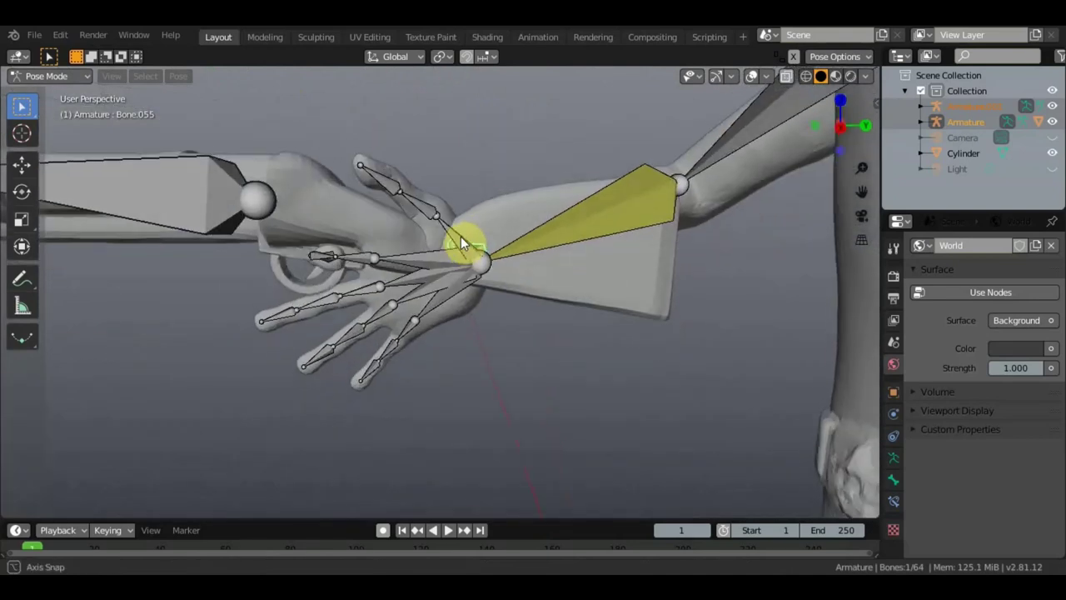
click(460, 234)
key(g)
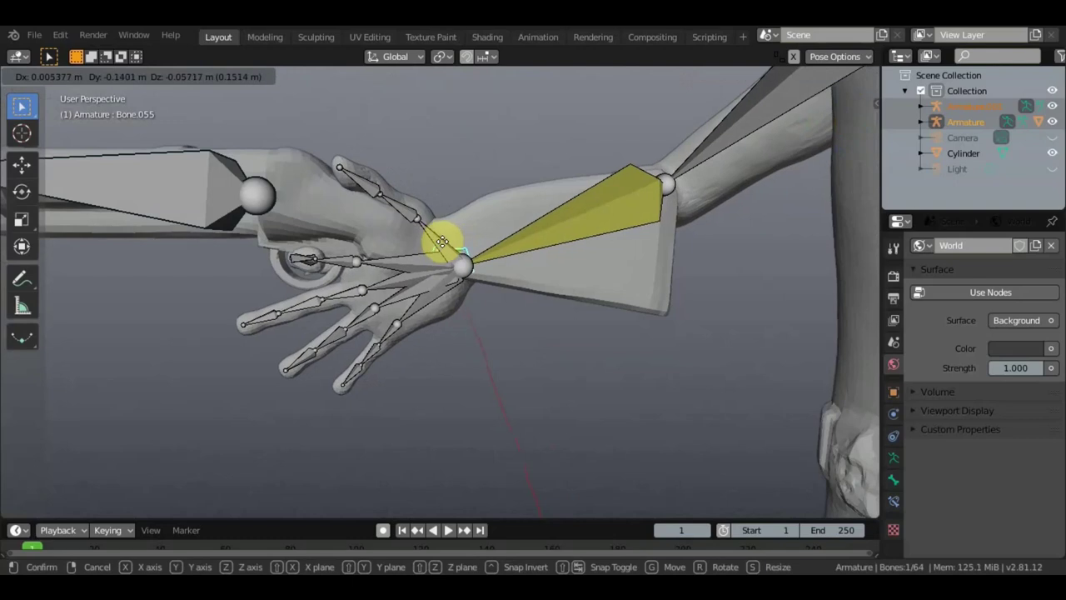
click(447, 246)
middle_drag(481, 253, 502, 250)
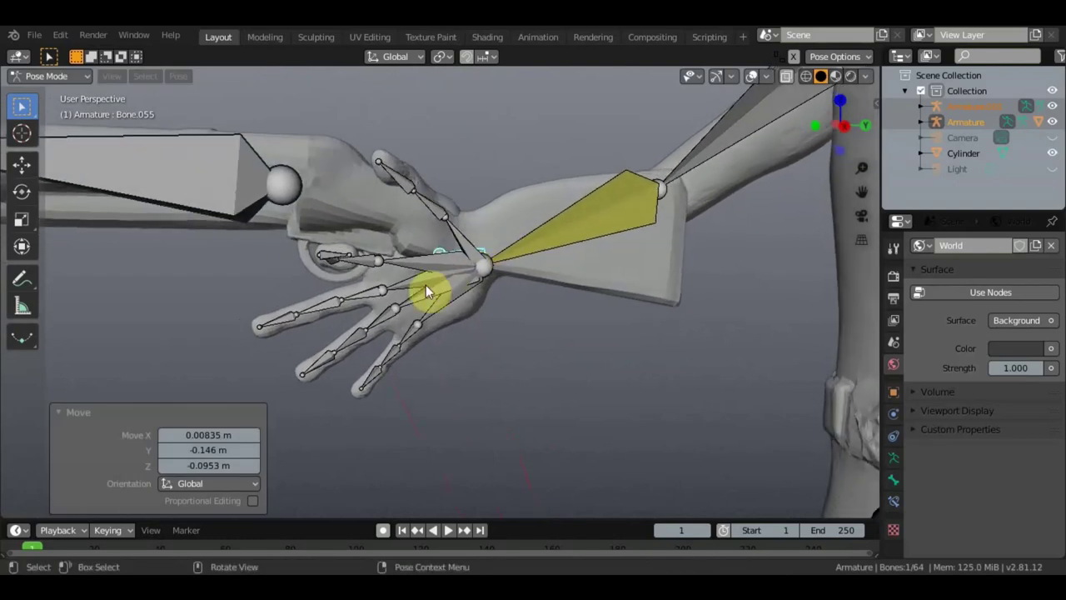
click(167, 166)
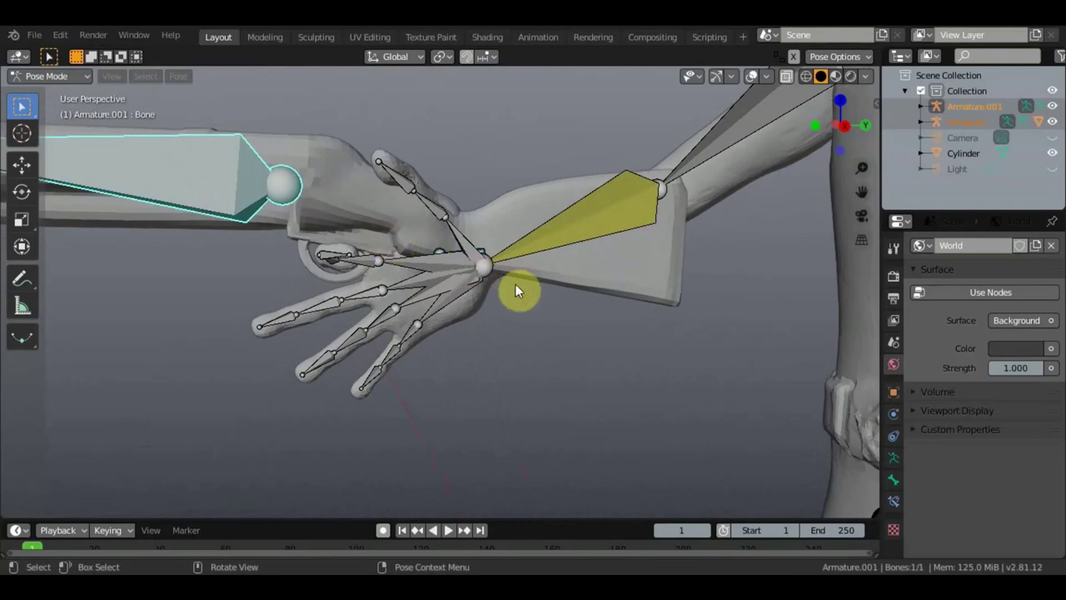
Step: Rotate the rifle bone slightly
key(r)
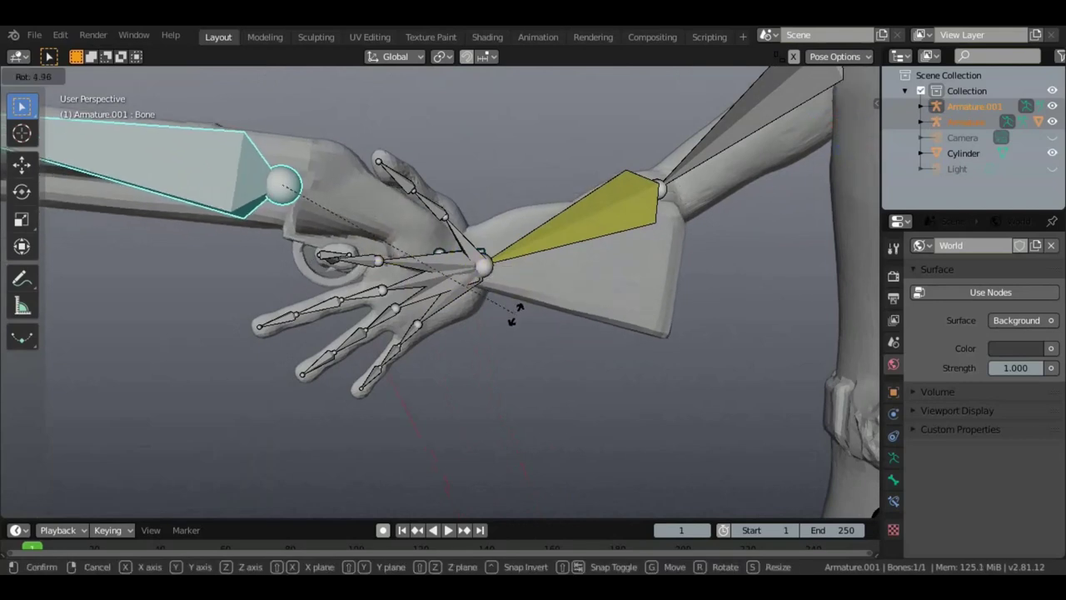
click(511, 330)
middle_drag(439, 229, 383, 272)
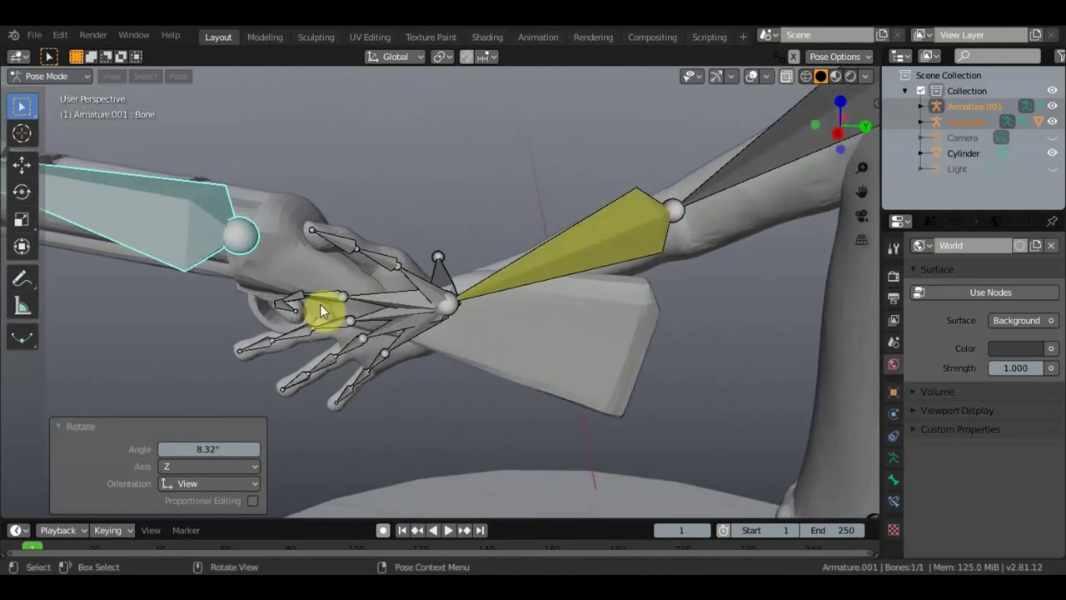
middle_drag(320, 304, 258, 317)
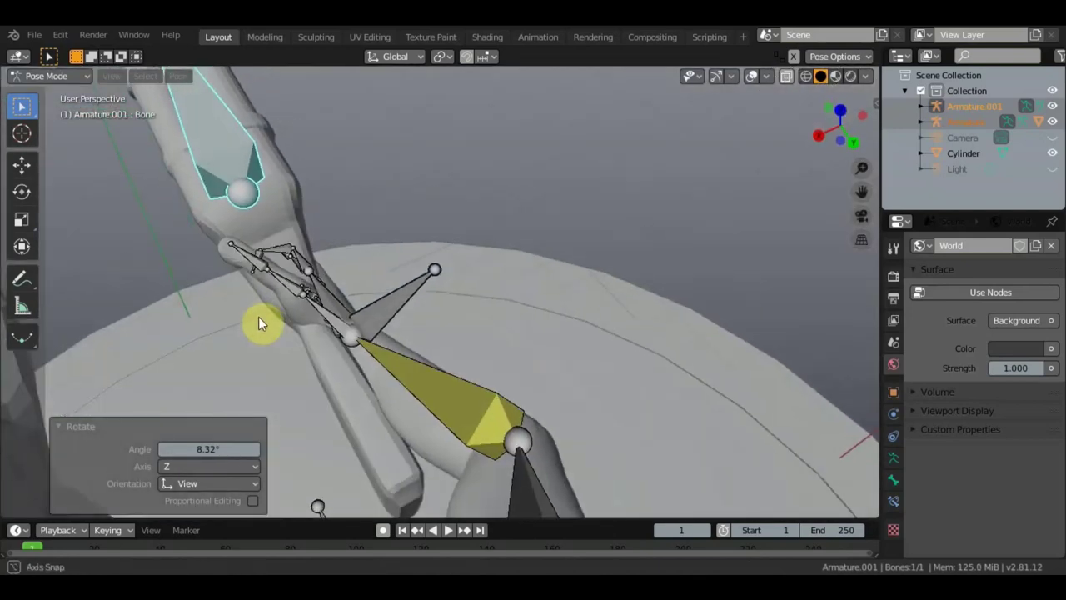
Step: Bend thumb bones Bone.040, Bone.041 (-50.8°) and Bone.042 (-62.8°) around the grip
click(329, 311)
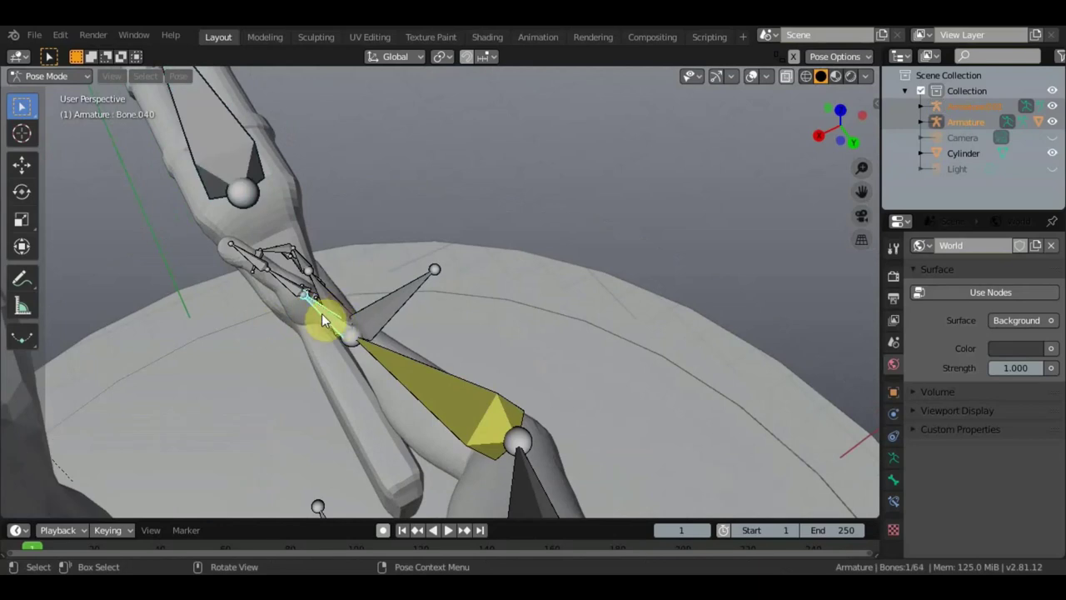
key(r)
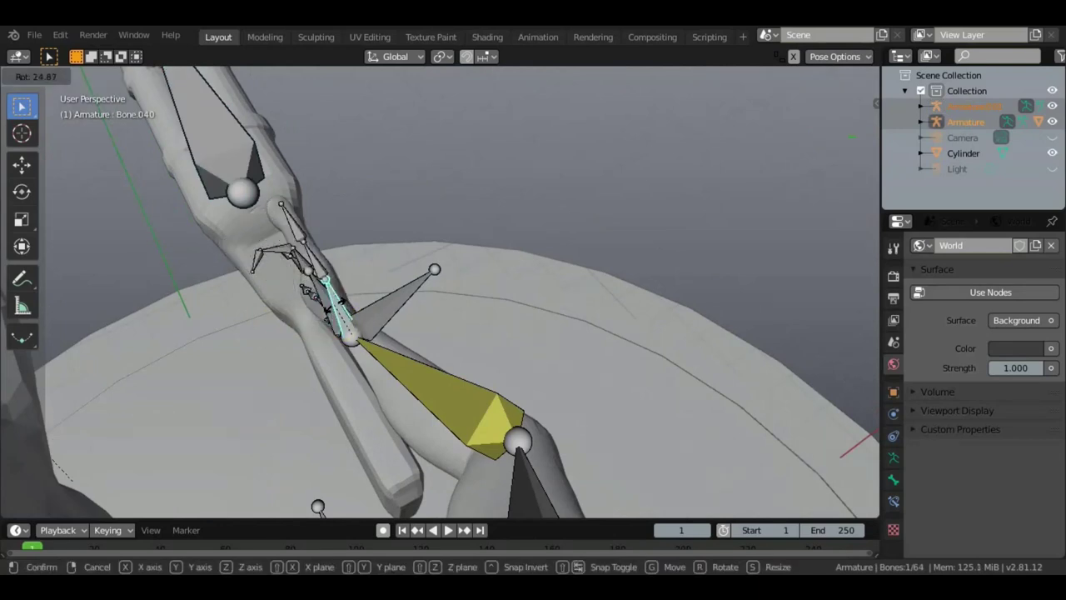
click(334, 304)
click(308, 265)
key(r)
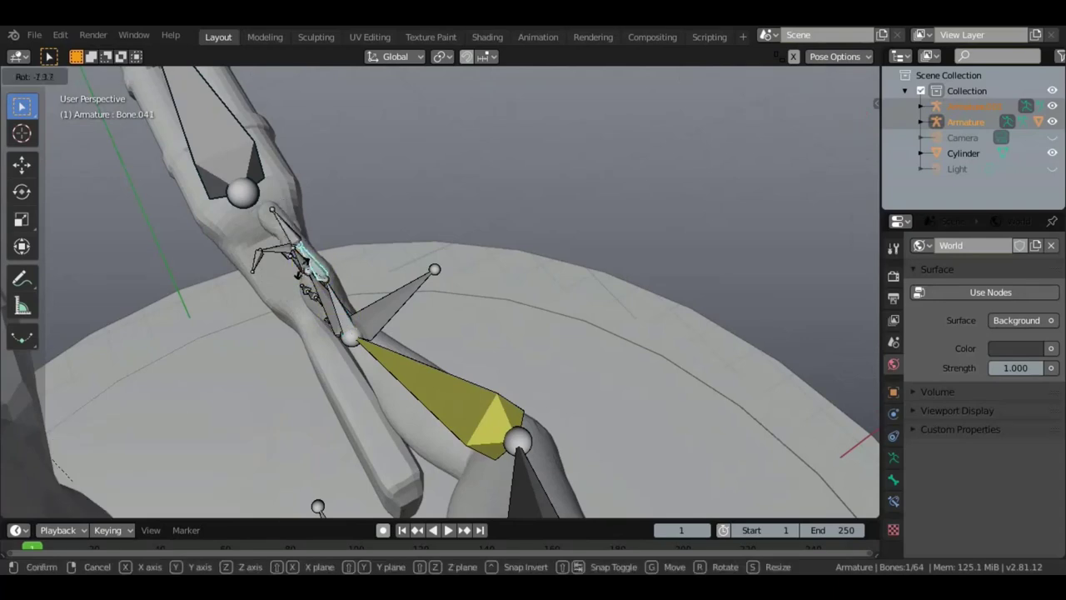
click(294, 288)
middle_drag(335, 254, 303, 254)
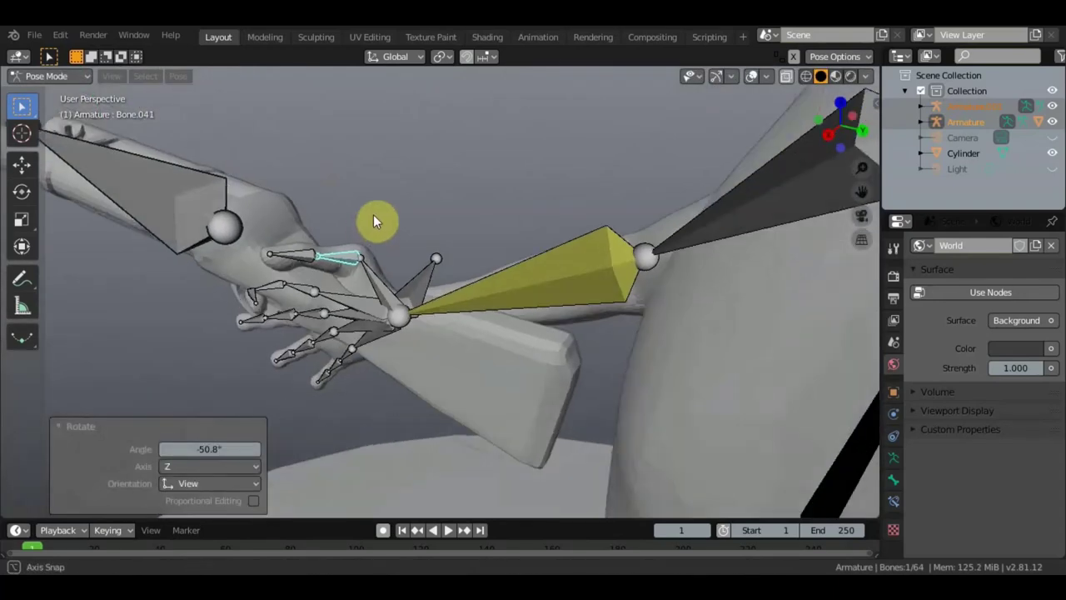
click(303, 254)
key(r)
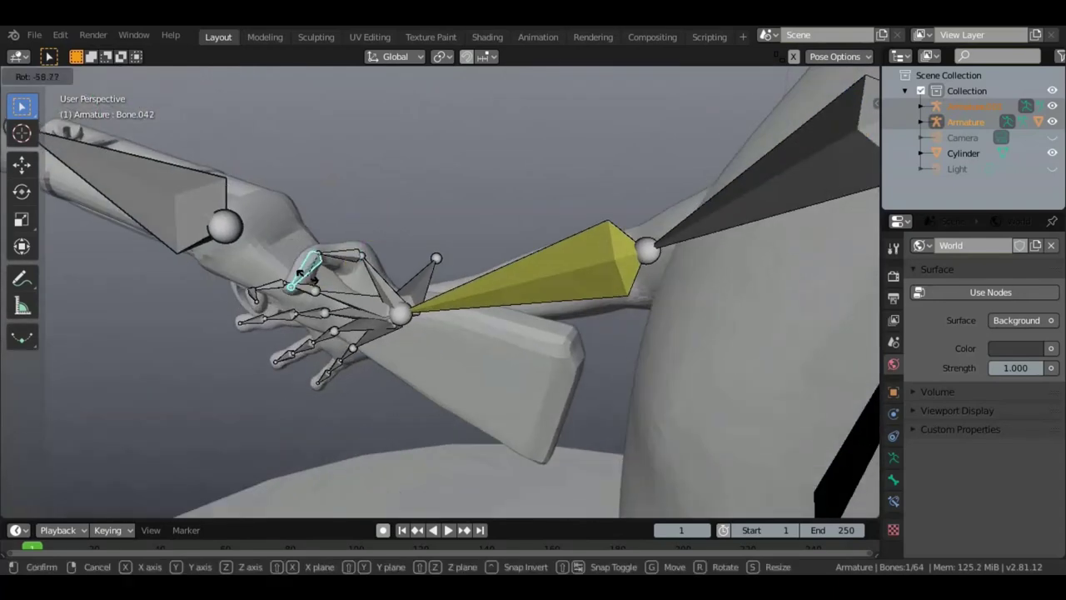
click(300, 276)
Step: Fine-tune the thumb tip and middle thumb bone, then orbit to check the grip
middle_drag(325, 265, 395, 253)
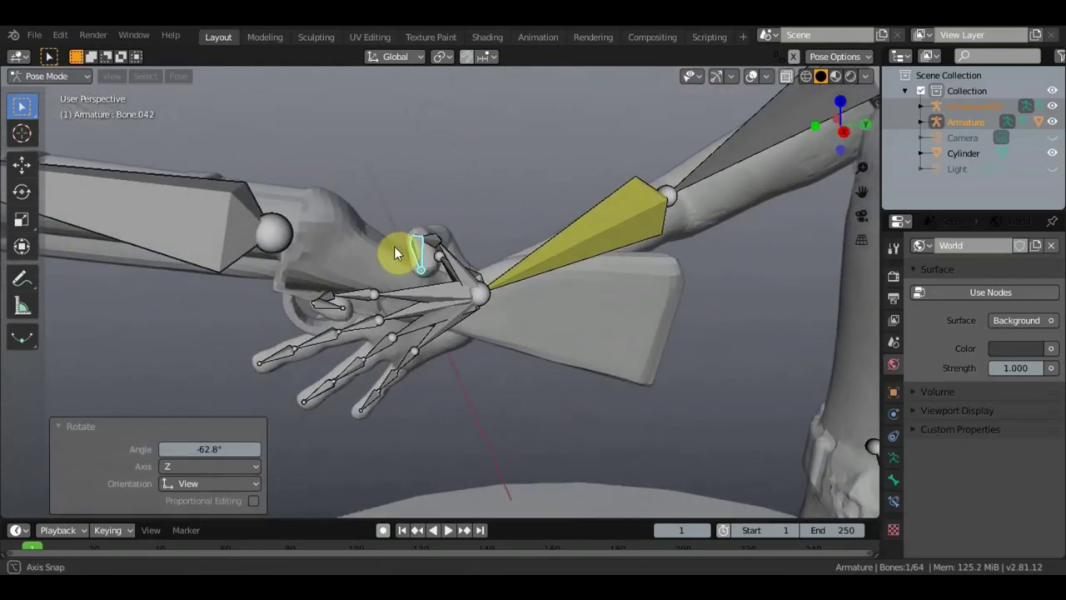
key(r)
click(408, 250)
click(433, 244)
key(r)
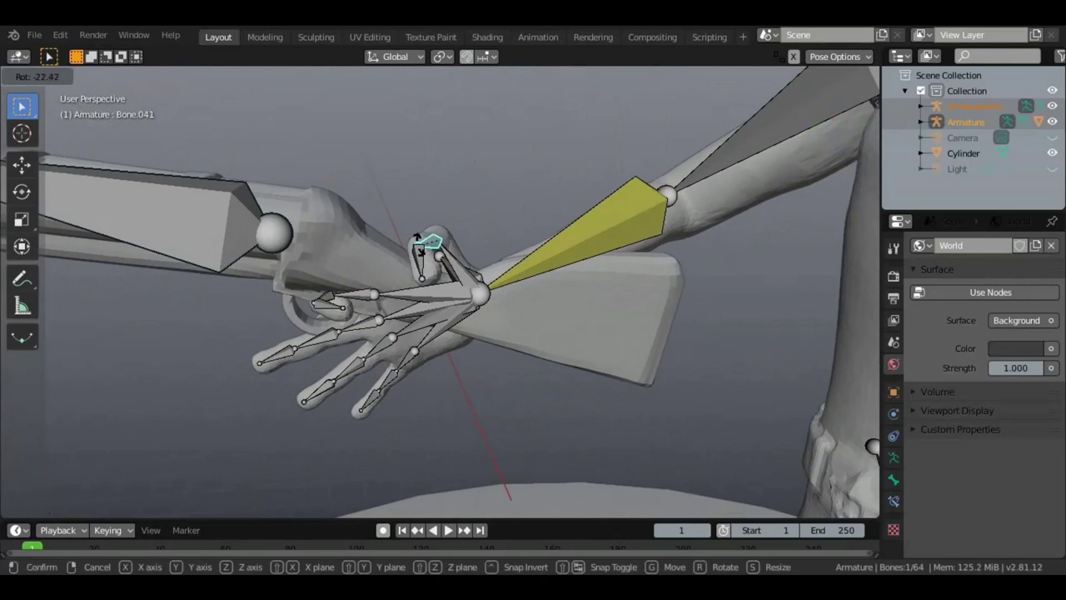
click(400, 245)
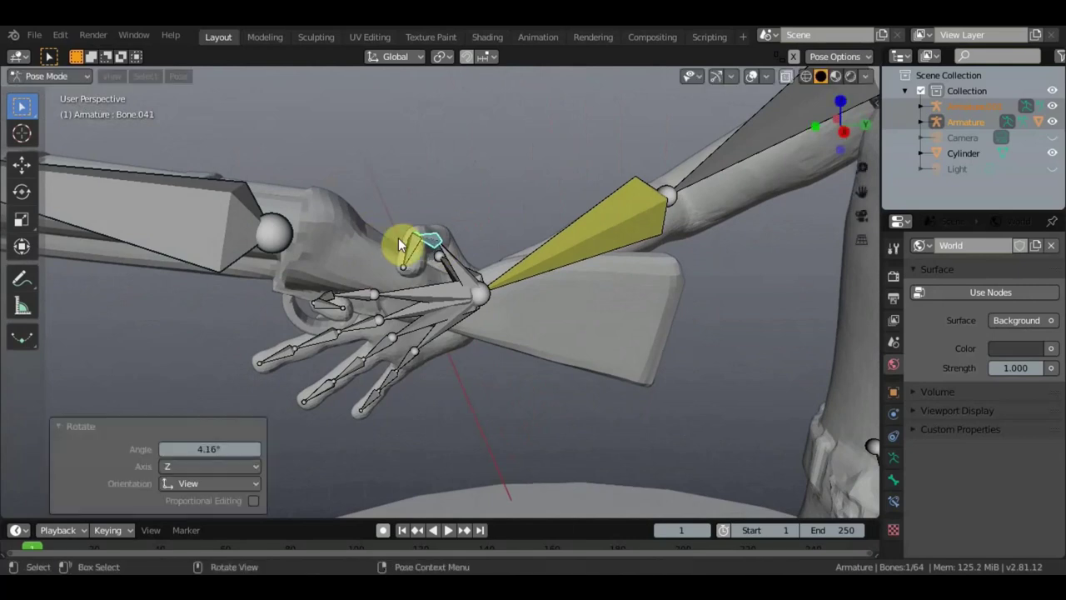
mouse_move(439, 246)
middle_down()
mouse_move(439, 214)
mouse_move(395, 280)
mouse_move(357, 257)
mouse_move(338, 172)
middle_up()
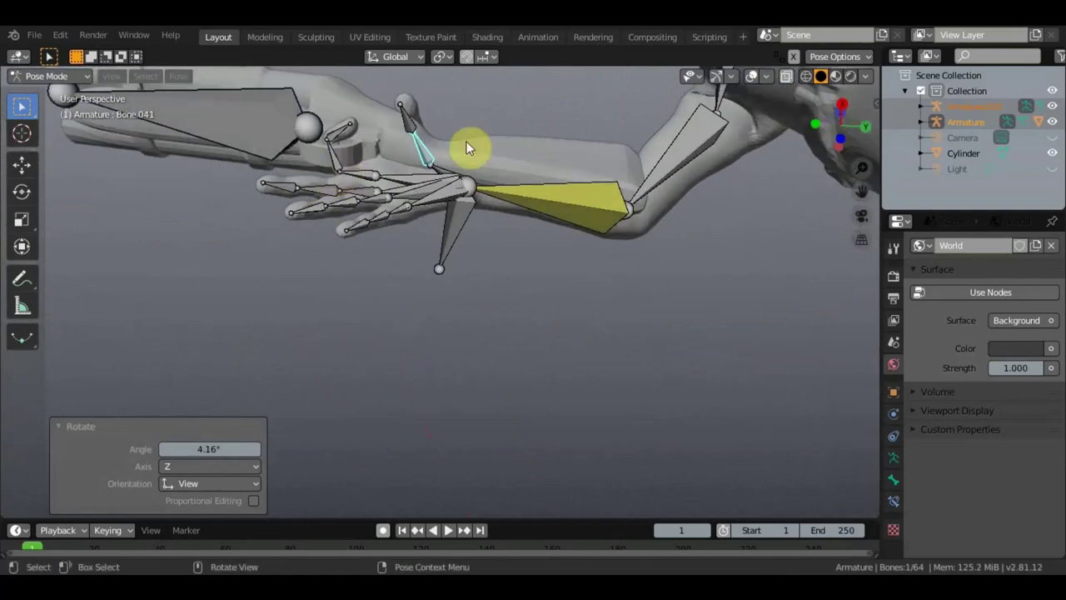
middle_drag(431, 179, 424, 201)
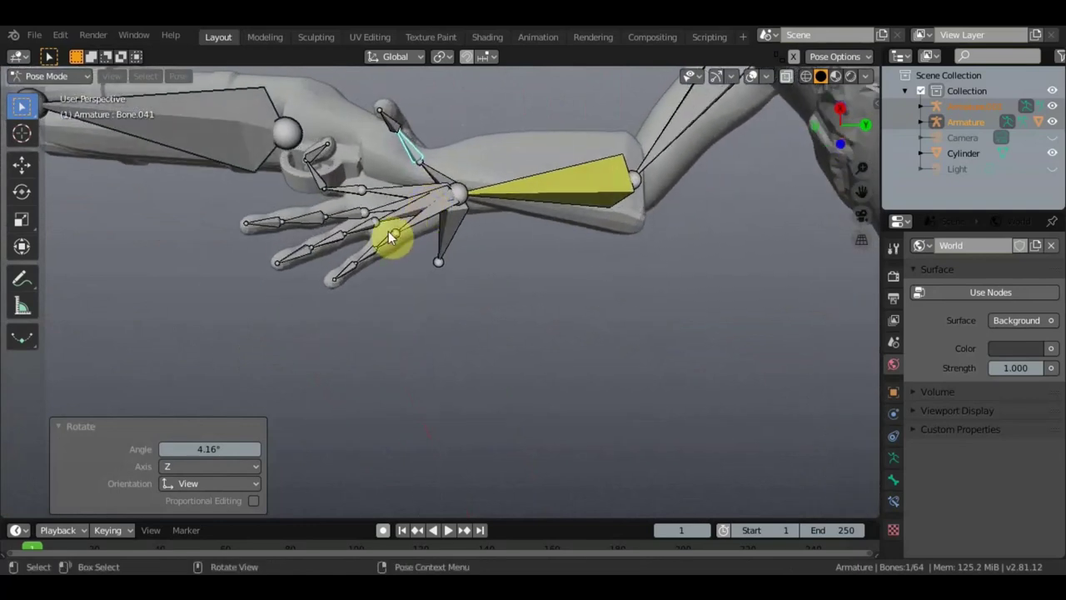
middle_drag(390, 237, 395, 261)
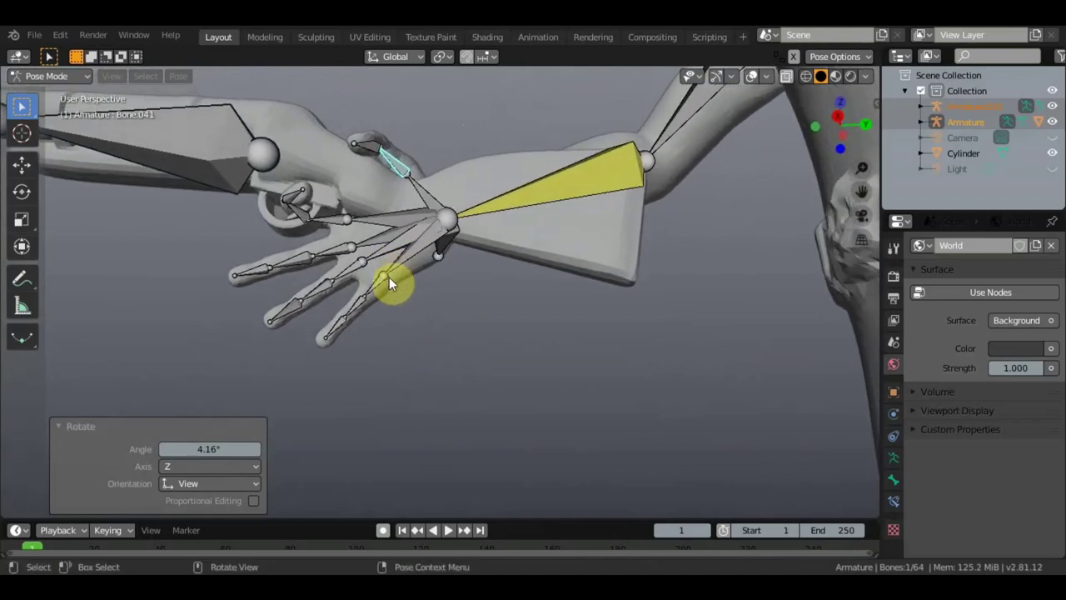
click(376, 284)
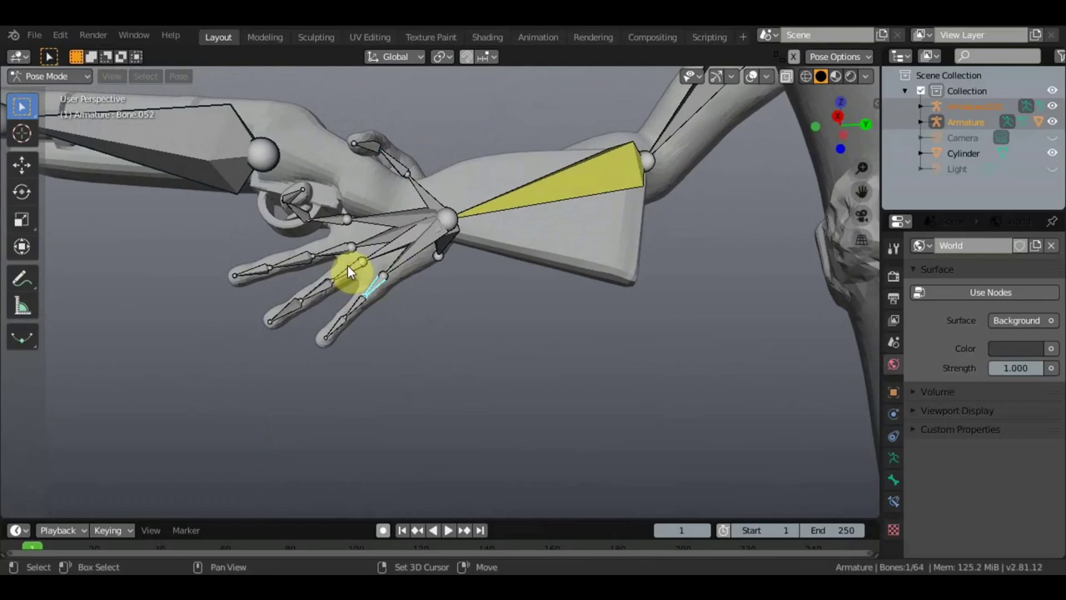
Step: Select three finger bones together and rotate them into a curl
shift+click(347, 265)
shift+click(335, 248)
mouse_move(335, 248)
middle_down()
mouse_move(309, 175)
mouse_move(299, 192)
middle_up()
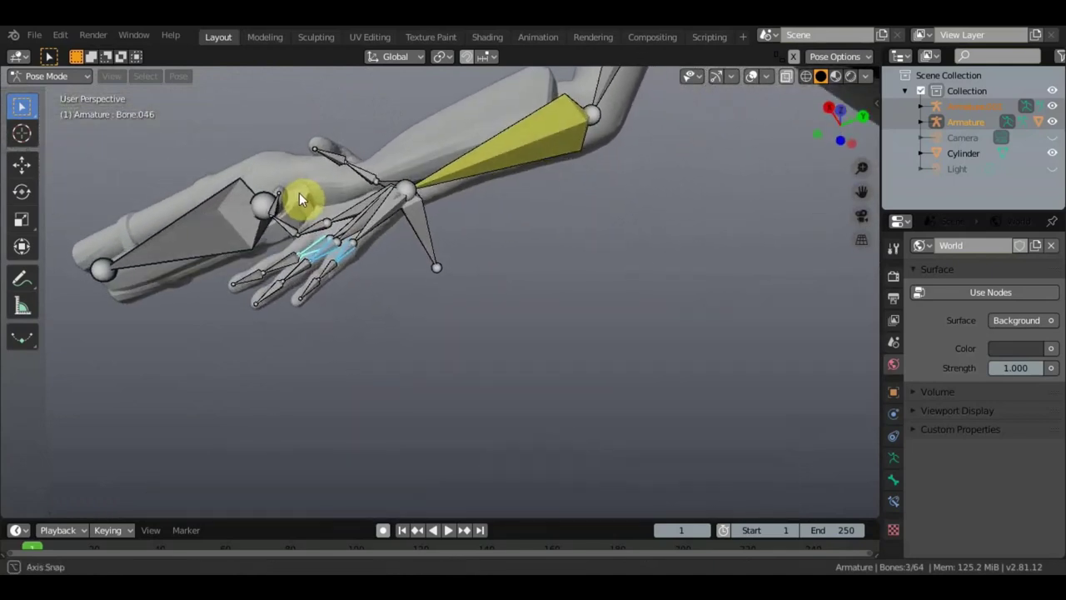
key(r)
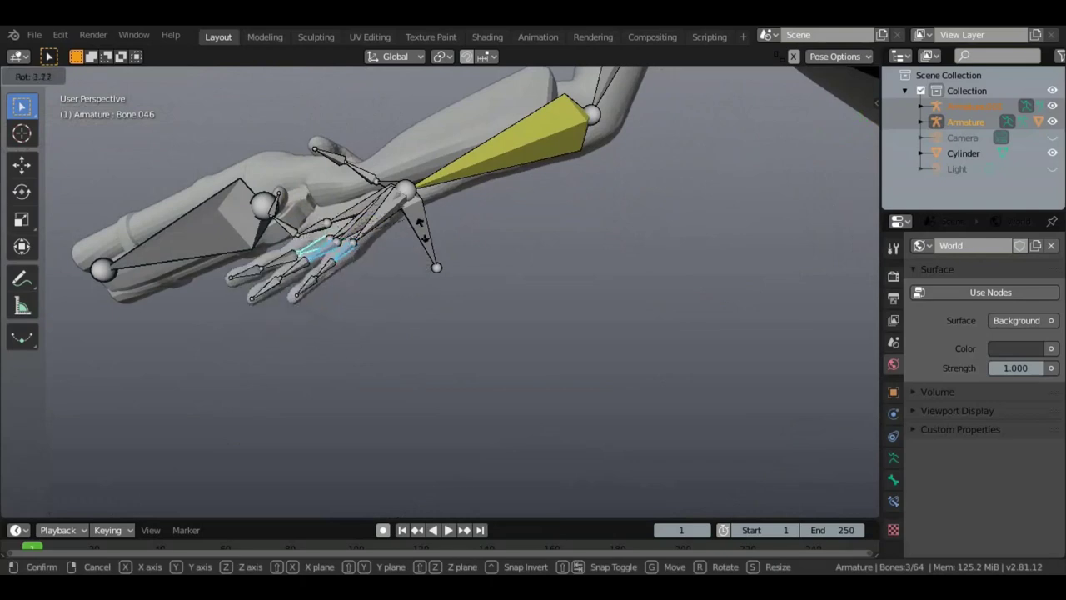
click(382, 308)
Step: Bend finger bone Bone.036 further toward the grip
mouse_move(393, 295)
middle_down()
mouse_move(378, 326)
mouse_move(364, 257)
mouse_move(409, 267)
mouse_move(382, 262)
middle_up()
click(382, 254)
key(r)
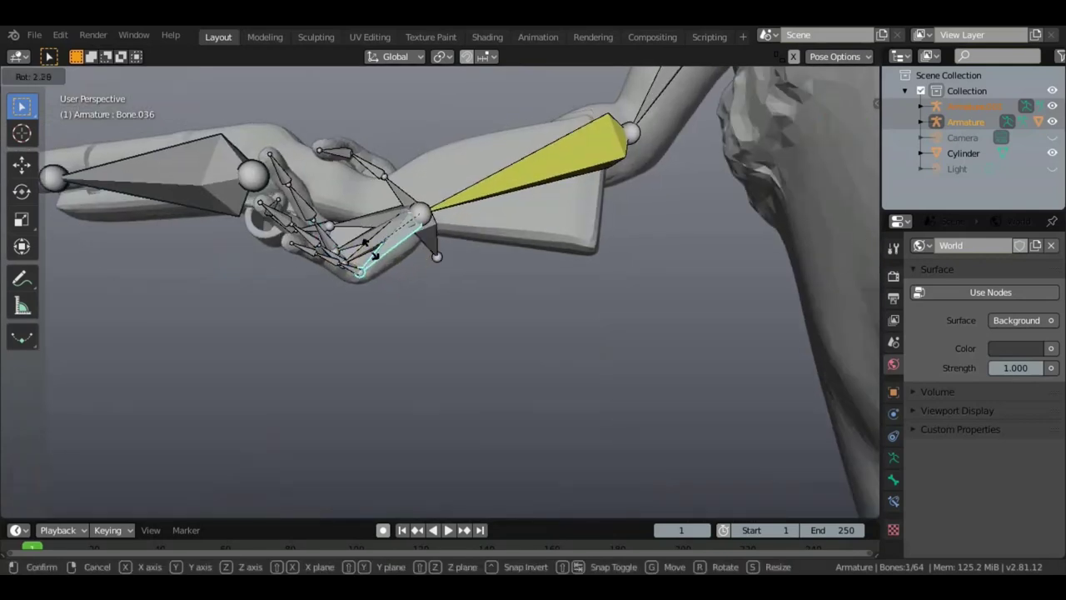
click(371, 244)
middle_drag(372, 245, 408, 285)
click(412, 291)
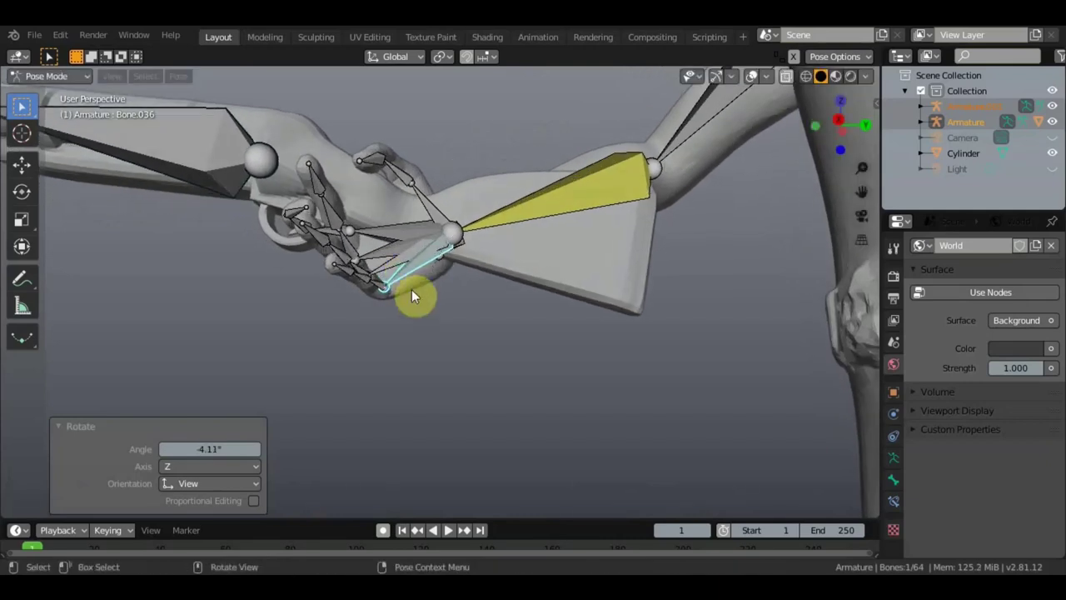
Step: Curl the next finger's three joints together by 12.2°
shift+click(385, 249)
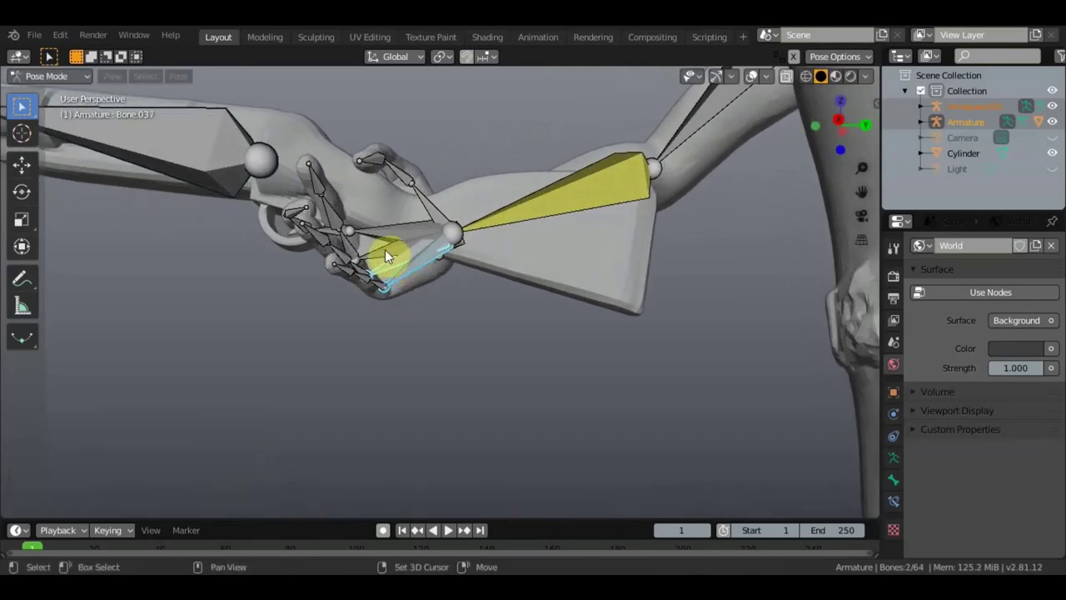
mouse_move(382, 235)
middle_down()
mouse_move(357, 190)
mouse_move(414, 218)
middle_up()
key(r)
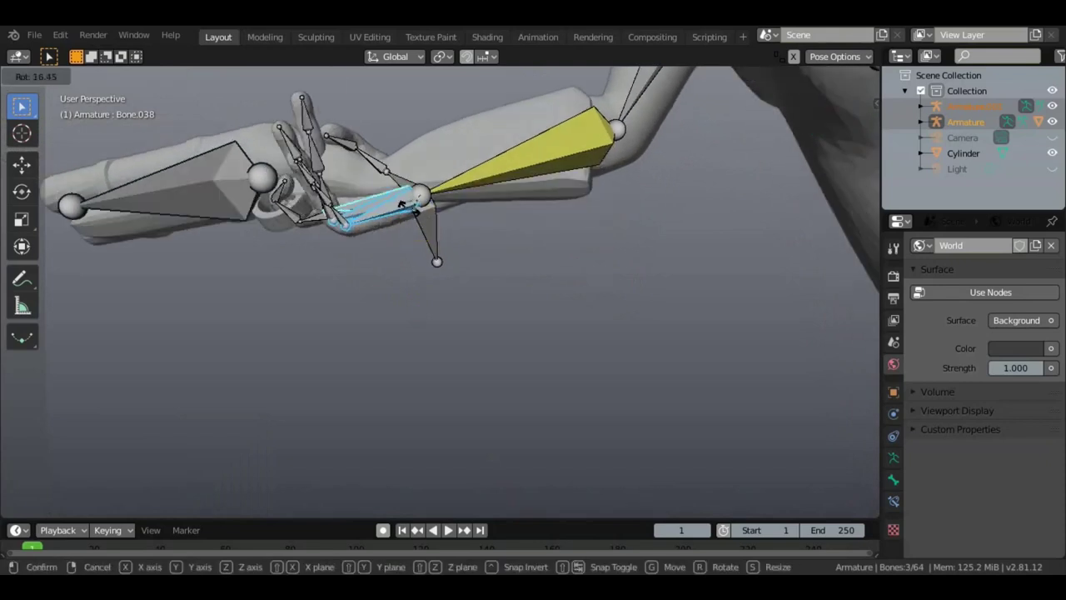
click(408, 234)
mouse_move(352, 222)
middle_down()
mouse_move(339, 295)
mouse_move(358, 322)
mouse_move(398, 302)
mouse_move(407, 392)
mouse_move(425, 399)
mouse_move(442, 388)
mouse_move(475, 421)
mouse_move(491, 408)
middle_up()
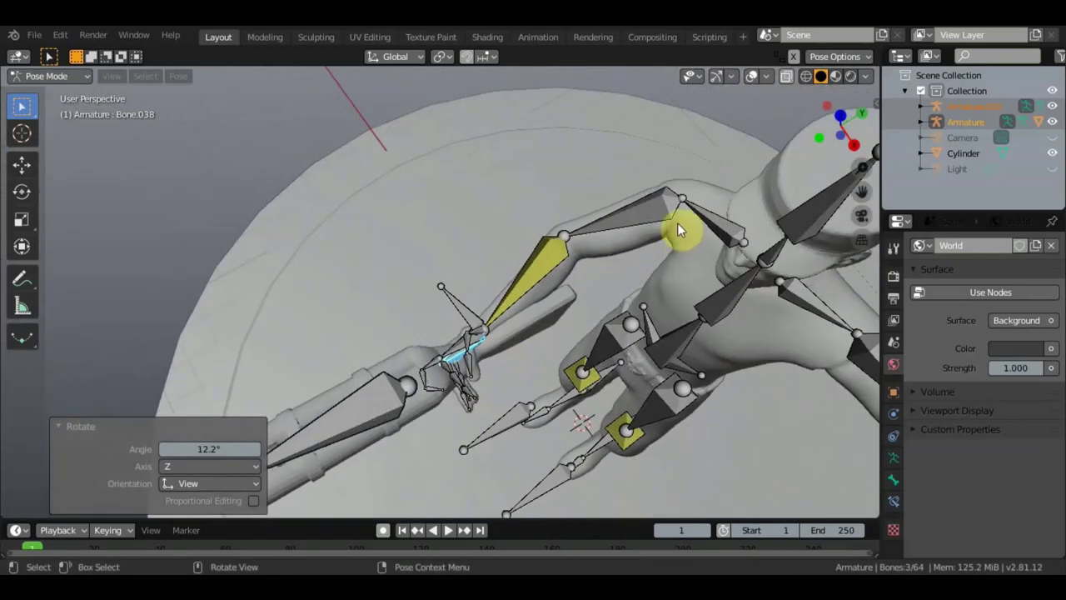
Step: Switch to Material Preview shading and frame the hand on the rifle stock
click(834, 76)
mouse_move(558, 320)
middle_down()
mouse_move(481, 370)
mouse_move(467, 344)
mouse_move(443, 367)
middle_up()
scroll(446, 387, up, 2)
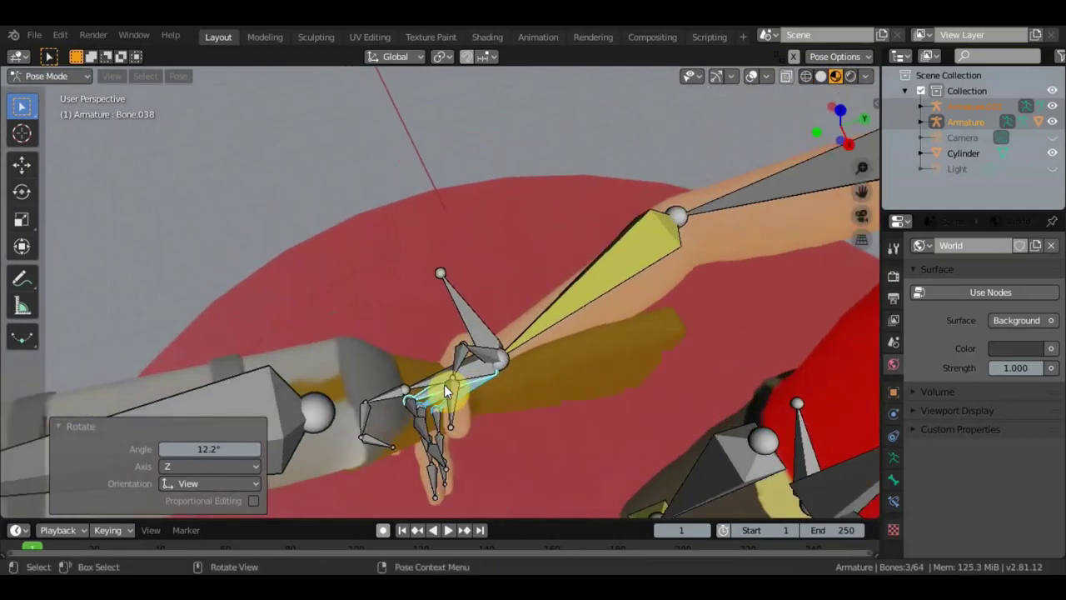
shift+middle_drag(417, 292, 422, 199)
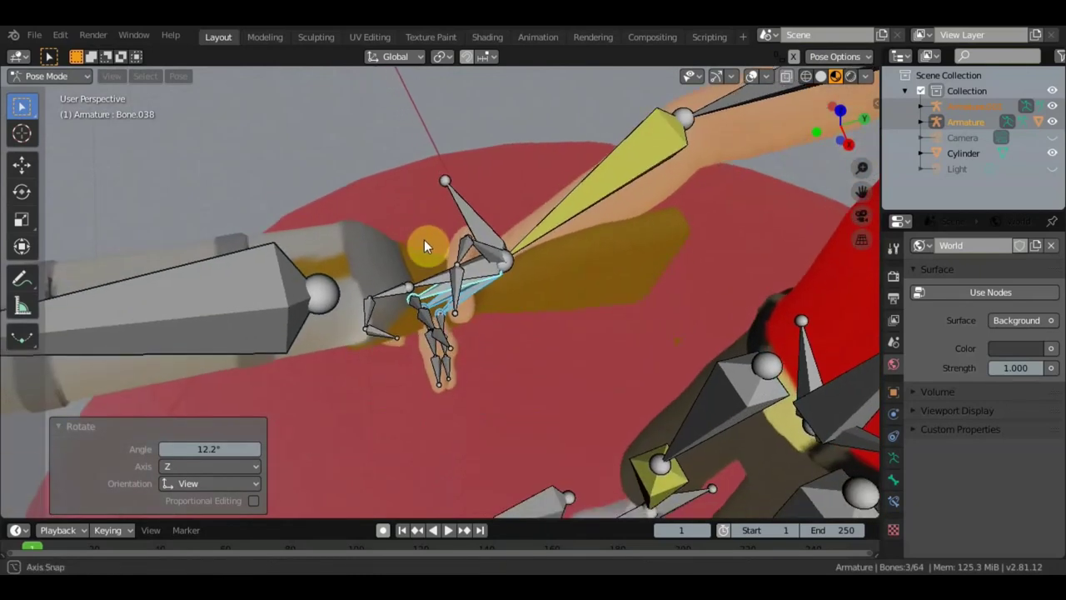
Step: Bend Bone.048 by -67° and Bone.047 by -60.4°
click(439, 352)
mouse_move(439, 351)
middle_down()
mouse_move(454, 319)
mouse_move(517, 359)
mouse_move(598, 350)
mouse_move(583, 369)
mouse_move(590, 330)
mouse_move(547, 325)
middle_up()
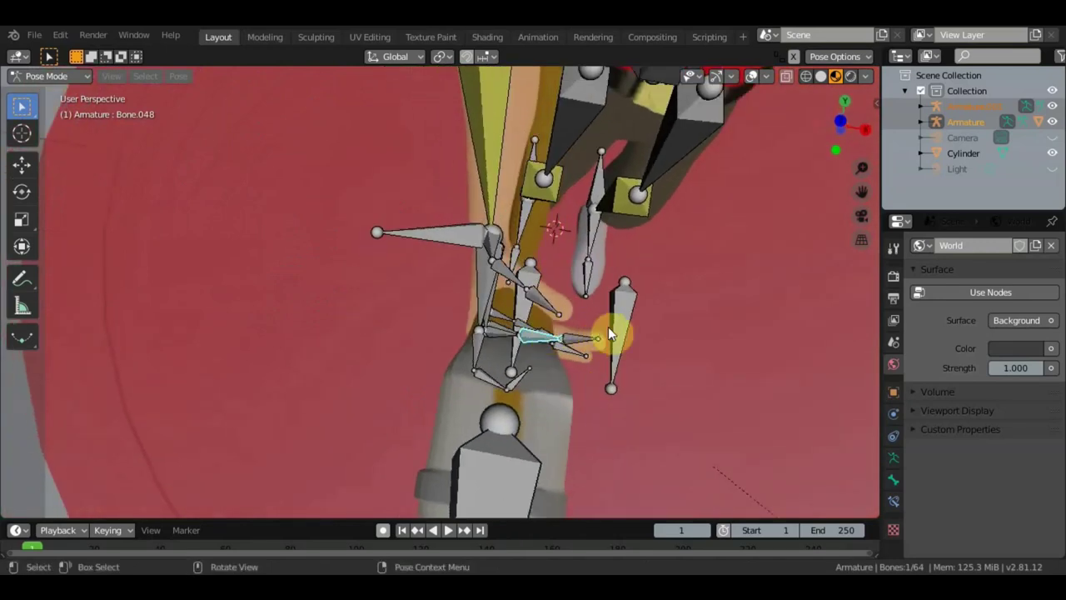
key(r)
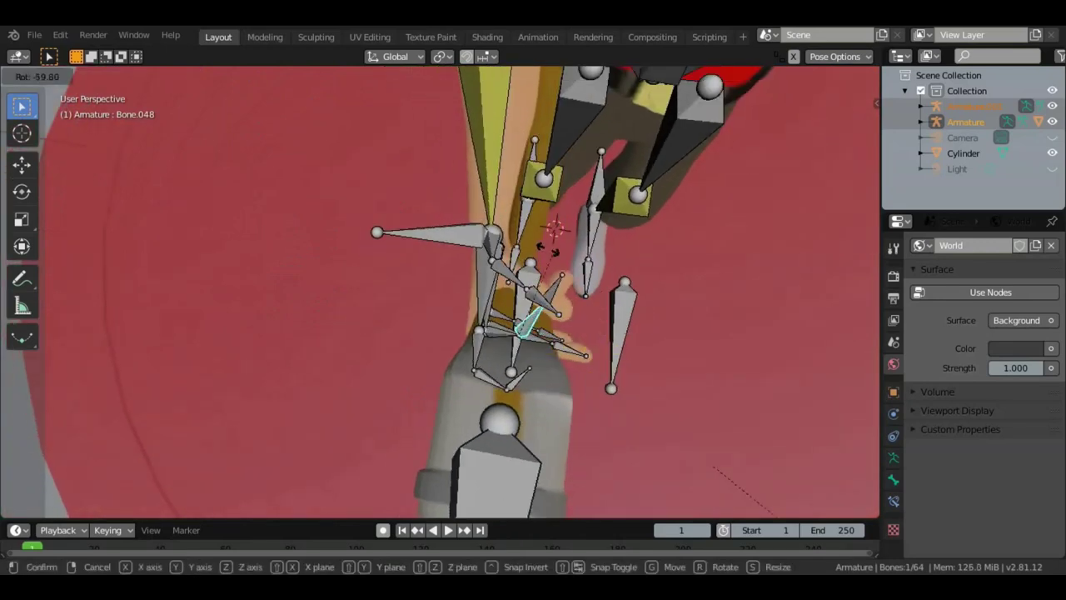
click(545, 254)
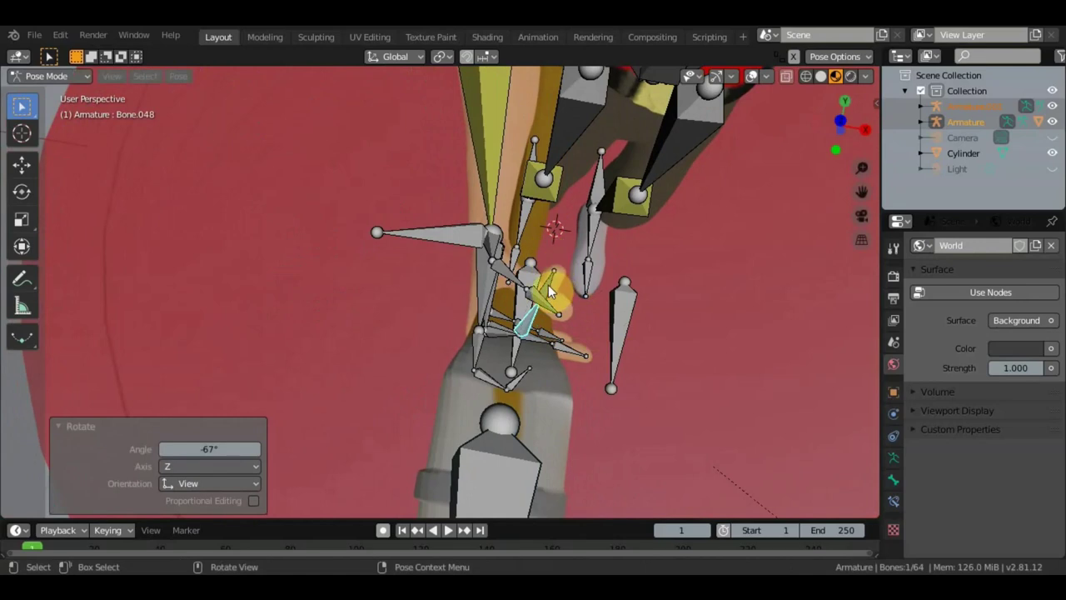
click(543, 282)
key(r)
click(524, 281)
Step: Readjust Bone.048's bend and bend Bone.046 by -21.6°
mouse_move(524, 281)
middle_down()
mouse_move(479, 268)
mouse_move(410, 132)
middle_up()
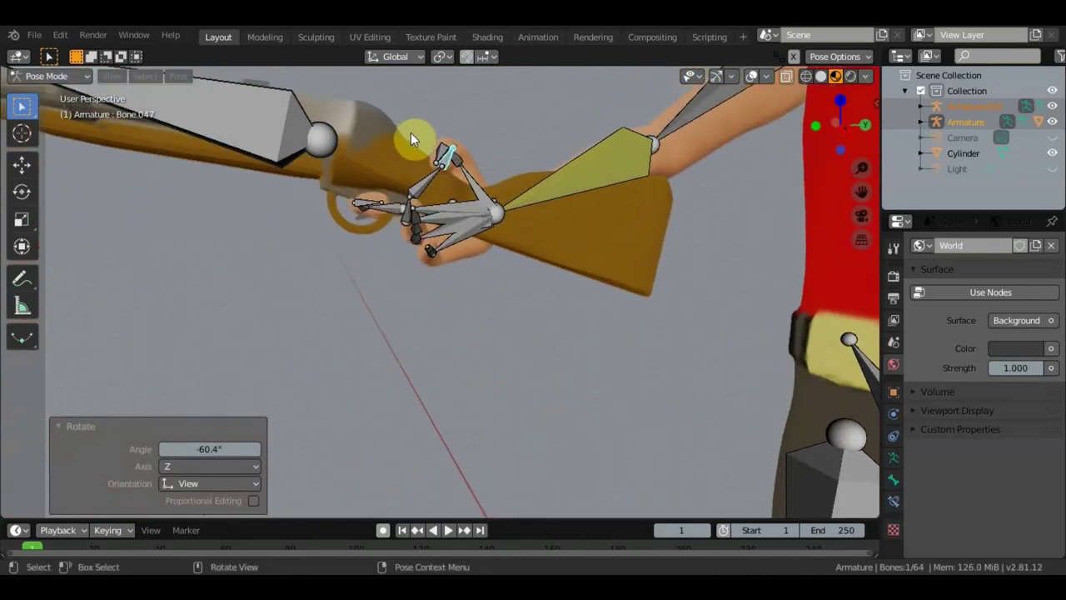
click(432, 176)
key(r)
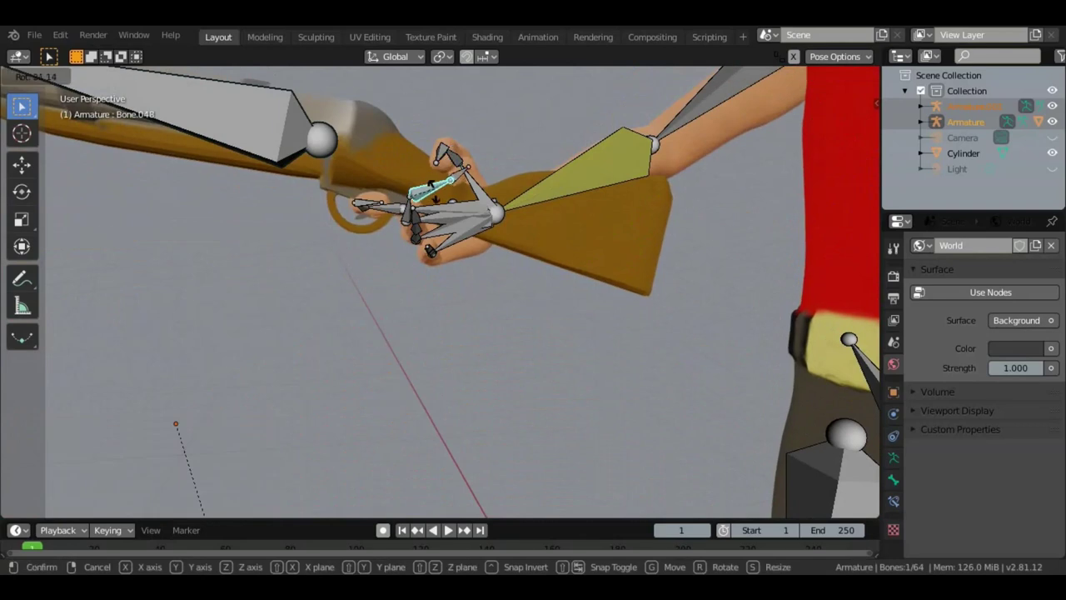
click(436, 189)
mouse_move(438, 193)
middle_down()
mouse_move(429, 221)
mouse_move(393, 164)
middle_up()
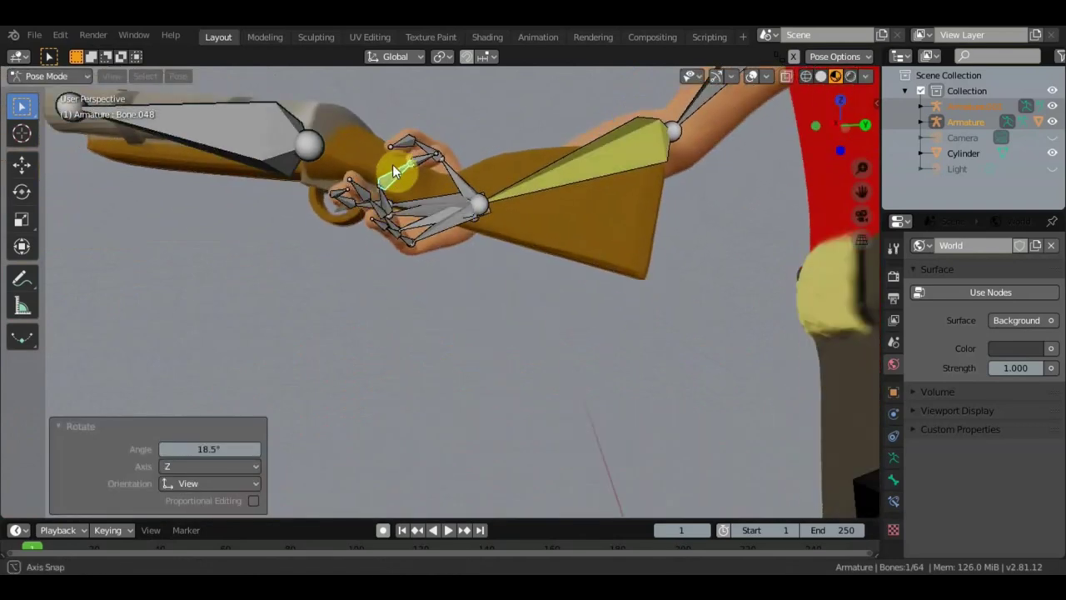
click(386, 198)
key(r)
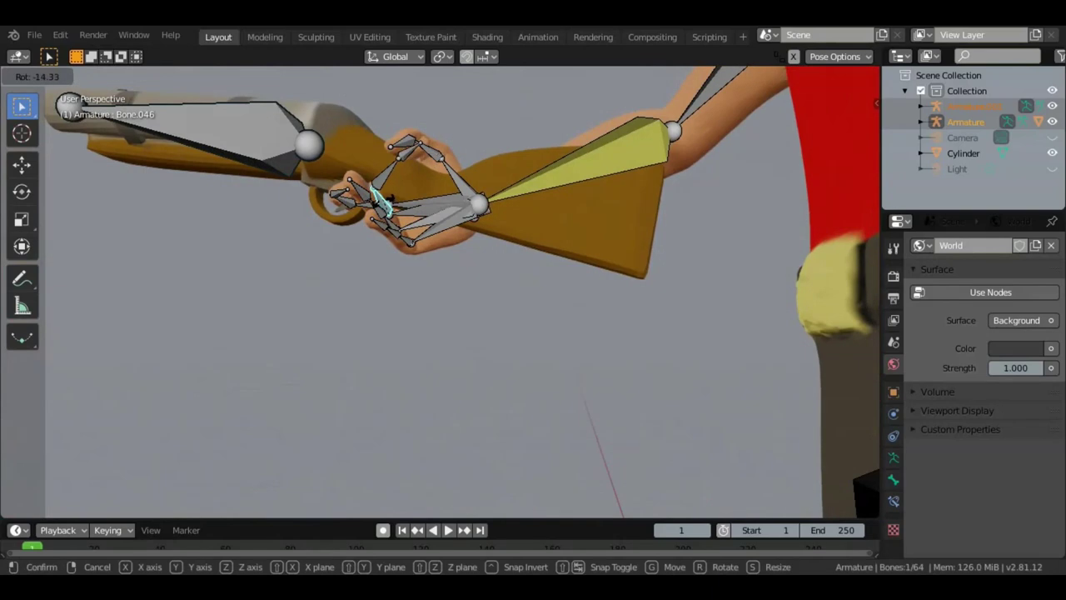
click(390, 200)
Step: Fine-tune the selected finger bone with an 11.6° rotation and another adjustment
mouse_move(393, 202)
middle_down()
mouse_move(459, 268)
mouse_move(535, 285)
middle_up()
key(r)
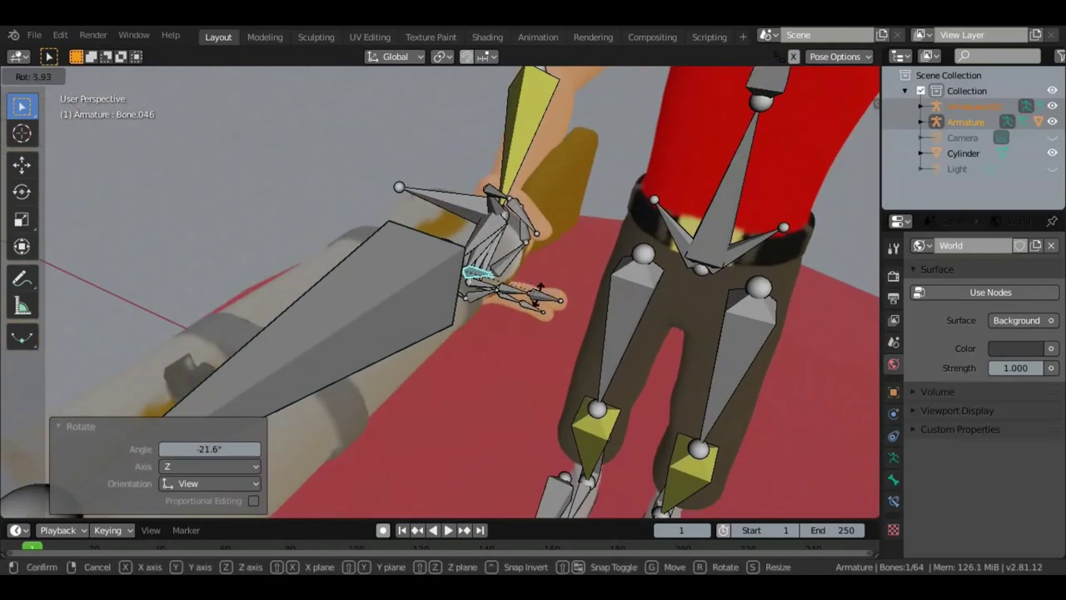
click(545, 300)
mouse_move(545, 299)
middle_down()
mouse_move(433, 248)
mouse_move(401, 221)
mouse_move(386, 181)
middle_up()
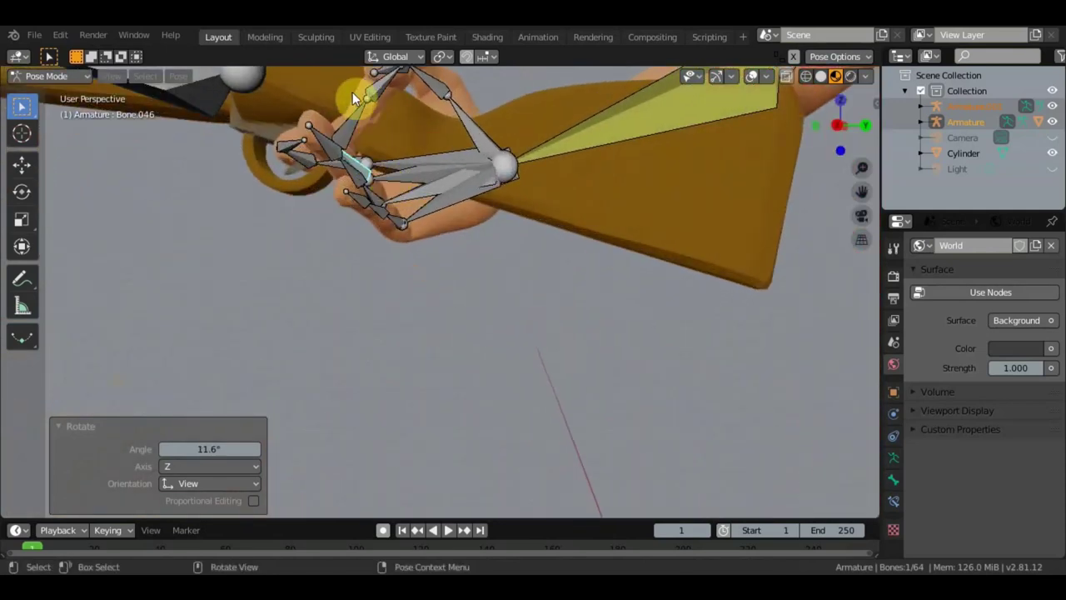
mouse_move(380, 123)
middle_down()
mouse_move(411, 150)
mouse_move(523, 106)
mouse_move(530, 140)
mouse_move(442, 216)
mouse_move(394, 211)
mouse_move(453, 172)
mouse_move(436, 134)
mouse_move(438, 173)
mouse_move(377, 167)
middle_up()
key(r)
click(534, 153)
Step: Bend finger joints Bone.049 and Bone.051 toward the grip
click(437, 170)
key(r)
click(375, 147)
click(374, 141)
key(r)
click(396, 147)
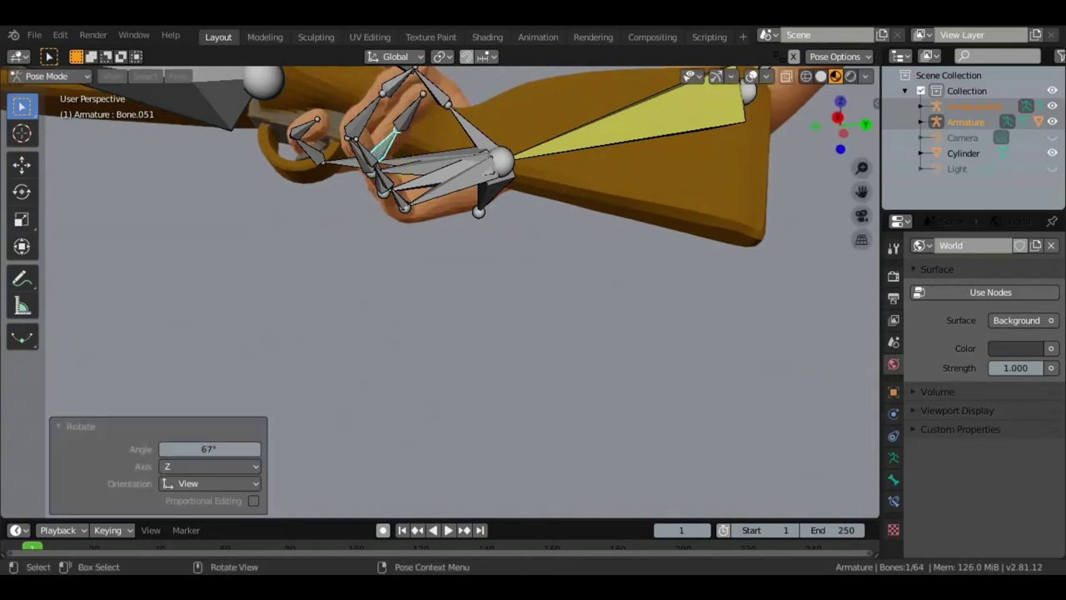
key(r)
key(Escape)
Step: Bend finger joint Bone.050 in two rotation passes
click(407, 116)
key(r)
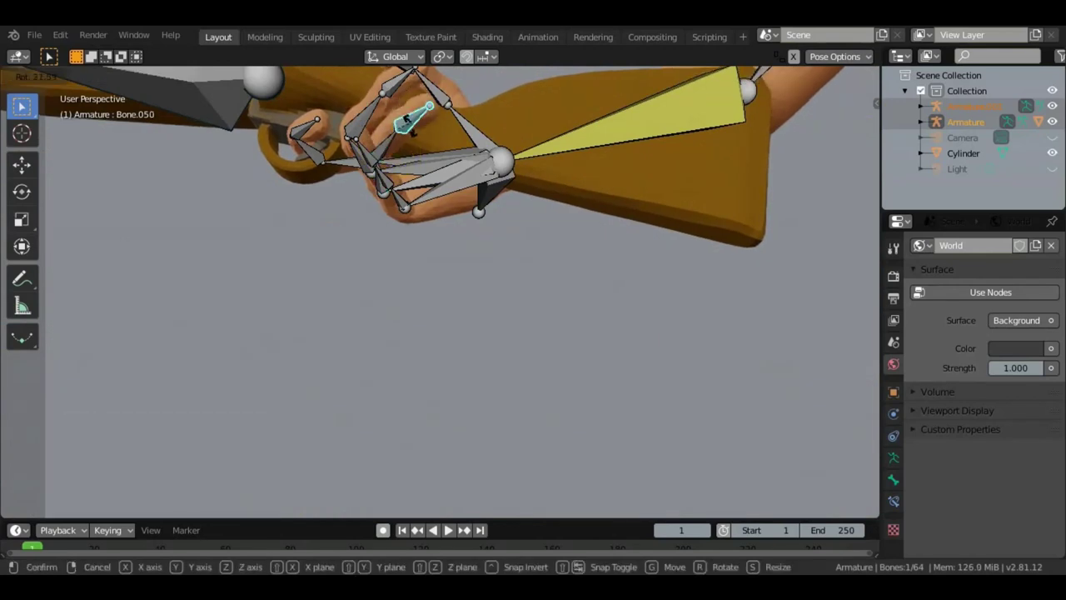
click(414, 133)
mouse_move(417, 129)
middle_down()
mouse_move(516, 149)
mouse_move(496, 255)
middle_up()
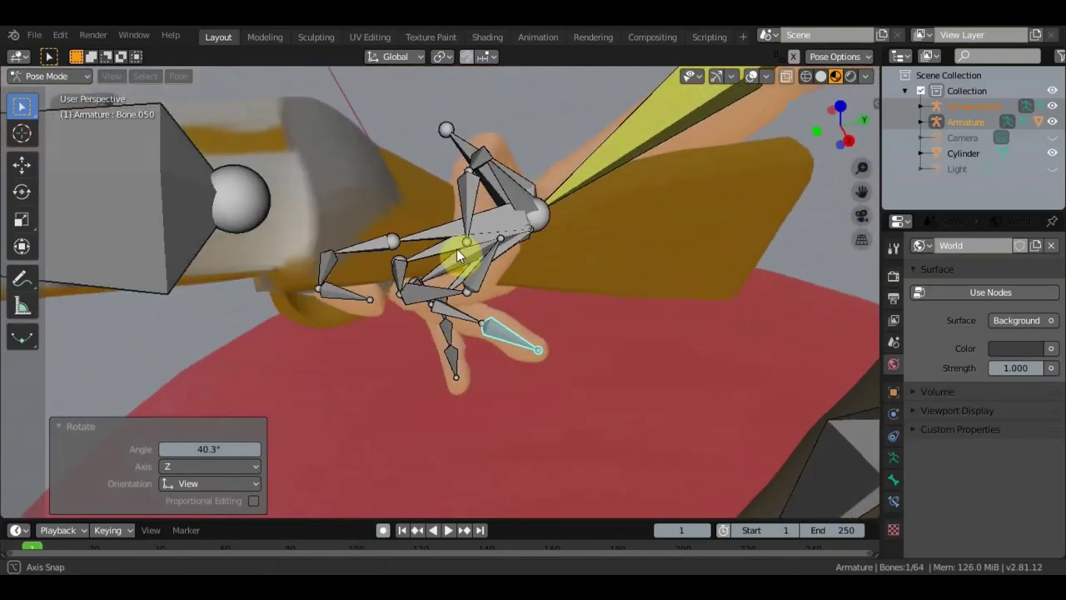
key(r)
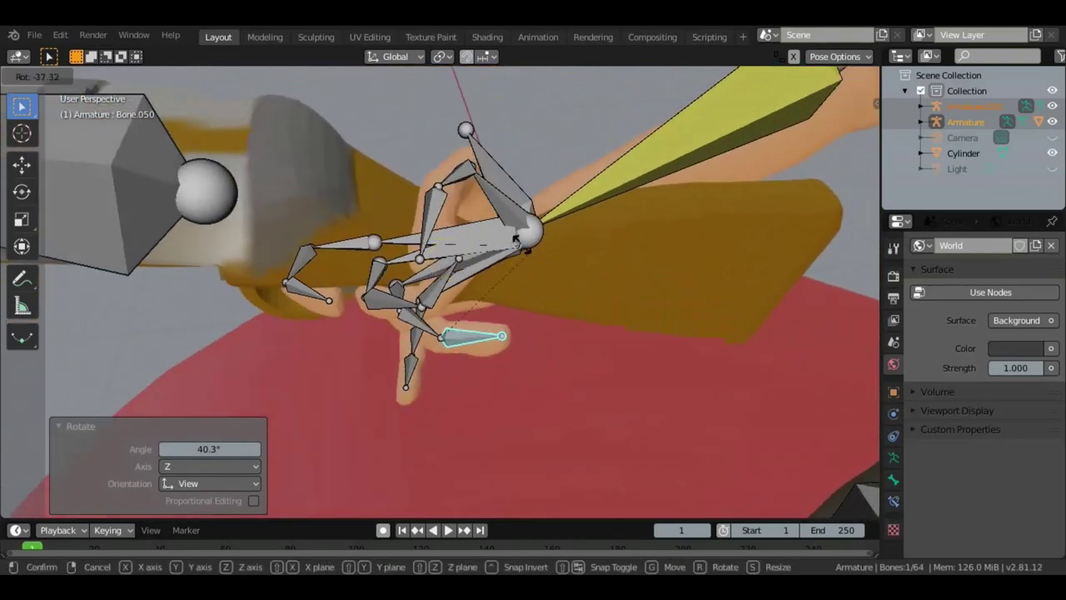
click(504, 225)
mouse_move(472, 259)
middle_down()
mouse_move(414, 233)
mouse_move(342, 259)
mouse_move(330, 296)
middle_up()
Step: Bend Bone.051, then briefly hide the overlays to check the hand mesh
click(320, 326)
key(r)
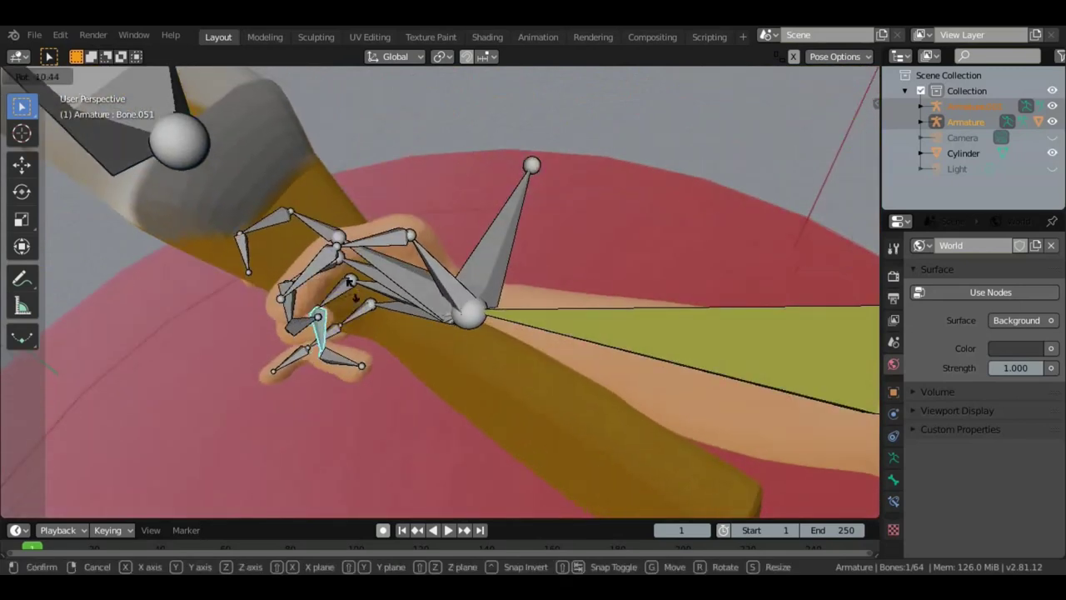
click(376, 247)
mouse_move(376, 247)
middle_down()
mouse_move(425, 216)
mouse_move(457, 148)
middle_up()
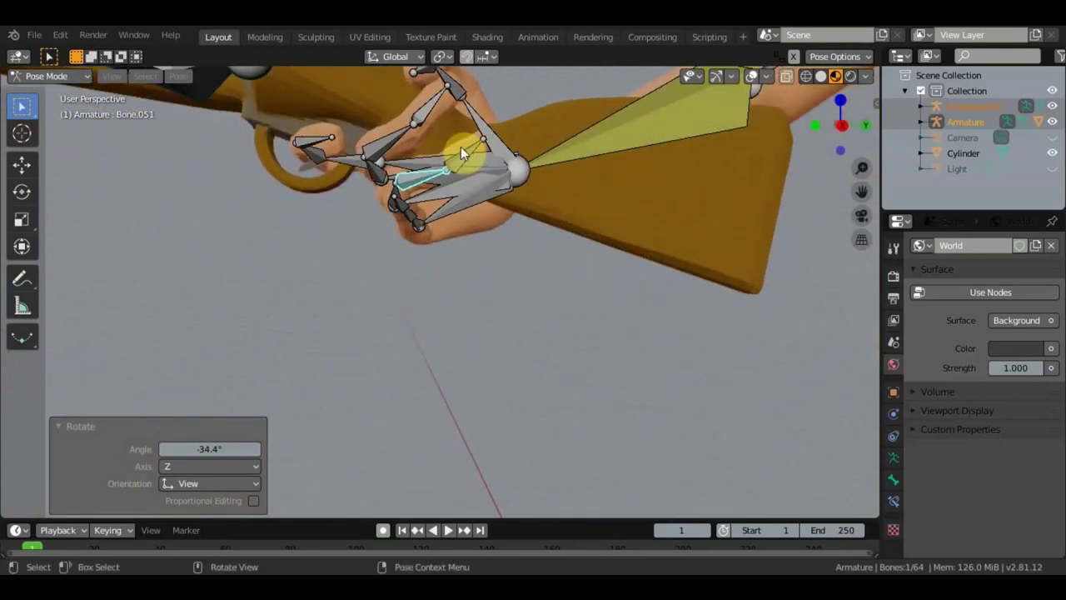
click(750, 77)
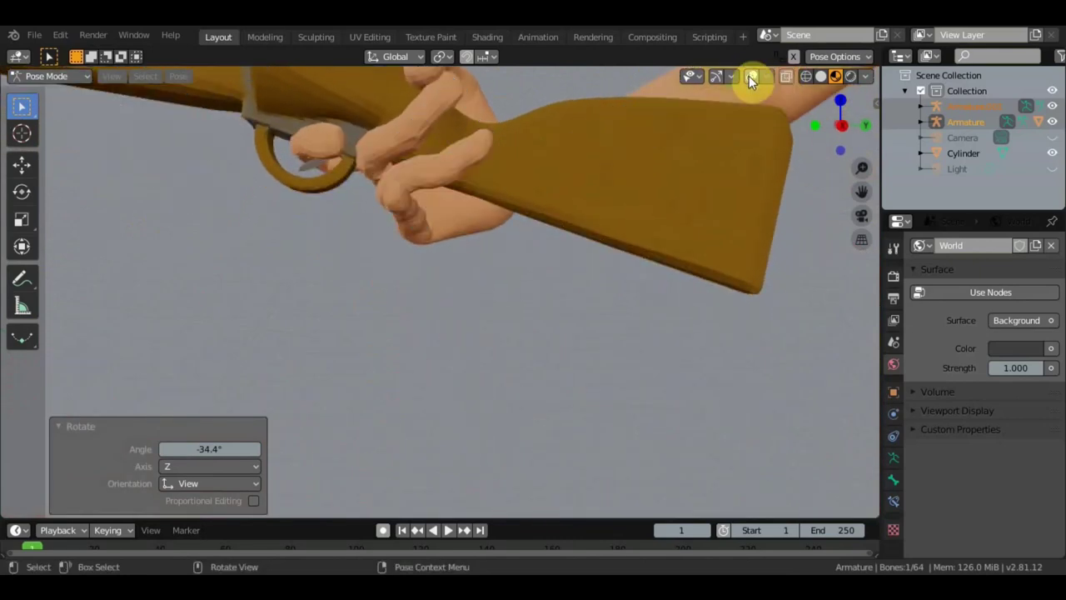
click(751, 77)
mouse_move(676, 124)
middle_down()
mouse_move(545, 273)
mouse_move(527, 350)
mouse_move(476, 319)
mouse_move(475, 333)
middle_up()
Step: Bend Bone.050 again and rotate Bone.051 to -9.9°
click(453, 329)
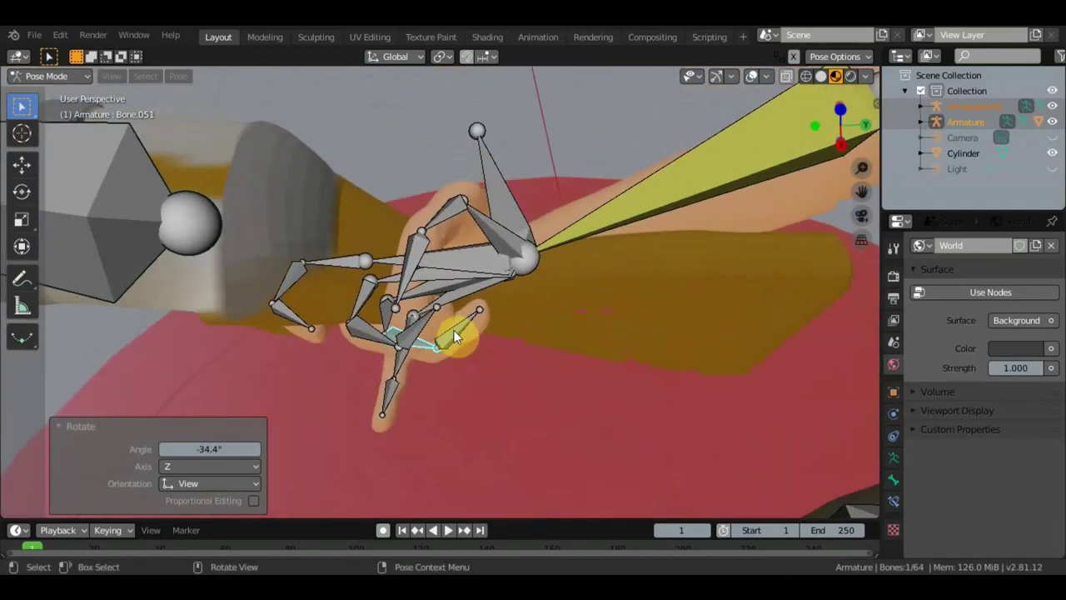
key(r)
click(461, 332)
mouse_move(458, 284)
middle_down()
mouse_move(527, 203)
mouse_move(545, 217)
mouse_move(568, 208)
mouse_move(551, 181)
middle_up()
click(547, 177)
key(r)
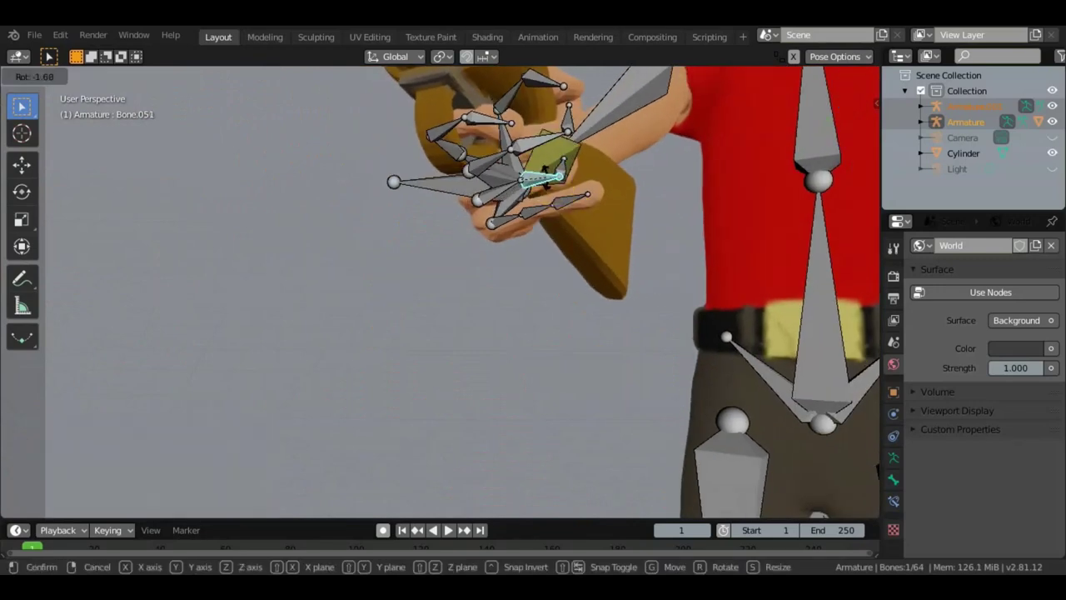
click(554, 175)
Step: Rotate Bone.050 by 20.6°, then hide overlays to check the grip
click(556, 165)
key(r)
click(563, 161)
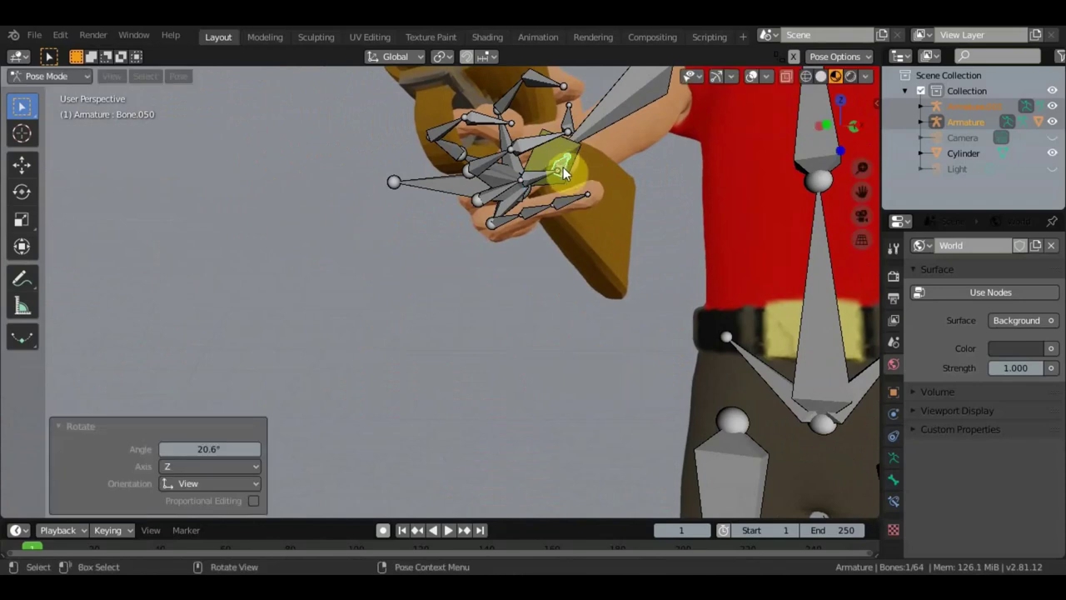
middle_drag(563, 161, 491, 223)
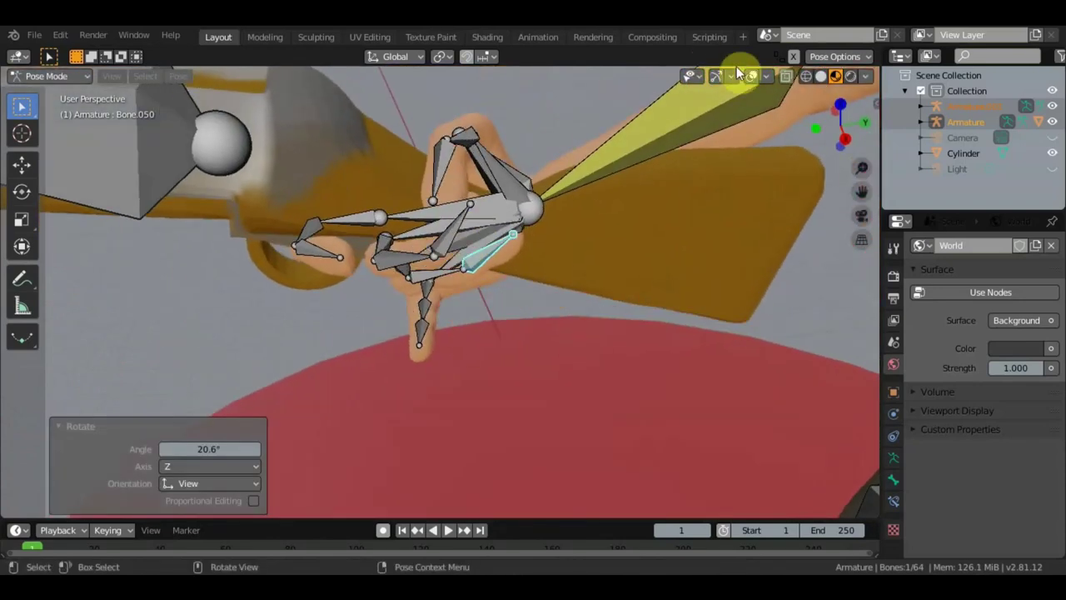
click(753, 75)
mouse_move(605, 156)
middle_down()
mouse_move(600, 125)
mouse_move(630, 140)
middle_up()
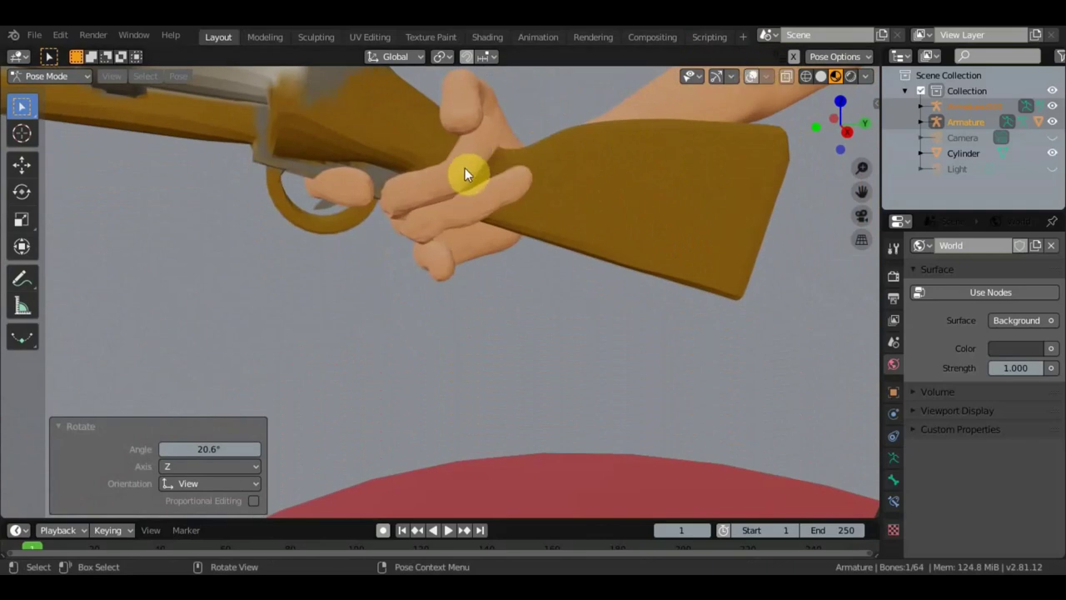
click(752, 75)
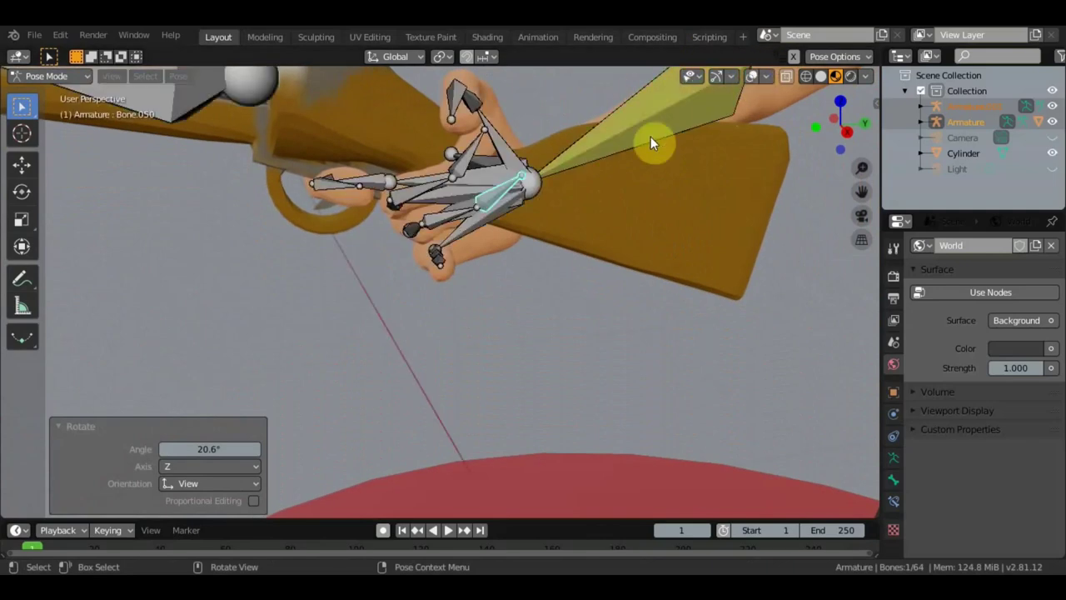
Step: Bend the upper finger bone Bone.047 around the stock
middle_drag(650, 137, 672, 151)
mouse_move(591, 180)
middle_down()
mouse_move(564, 208)
mouse_move(595, 209)
mouse_move(621, 190)
mouse_move(558, 233)
mouse_move(541, 217)
middle_up()
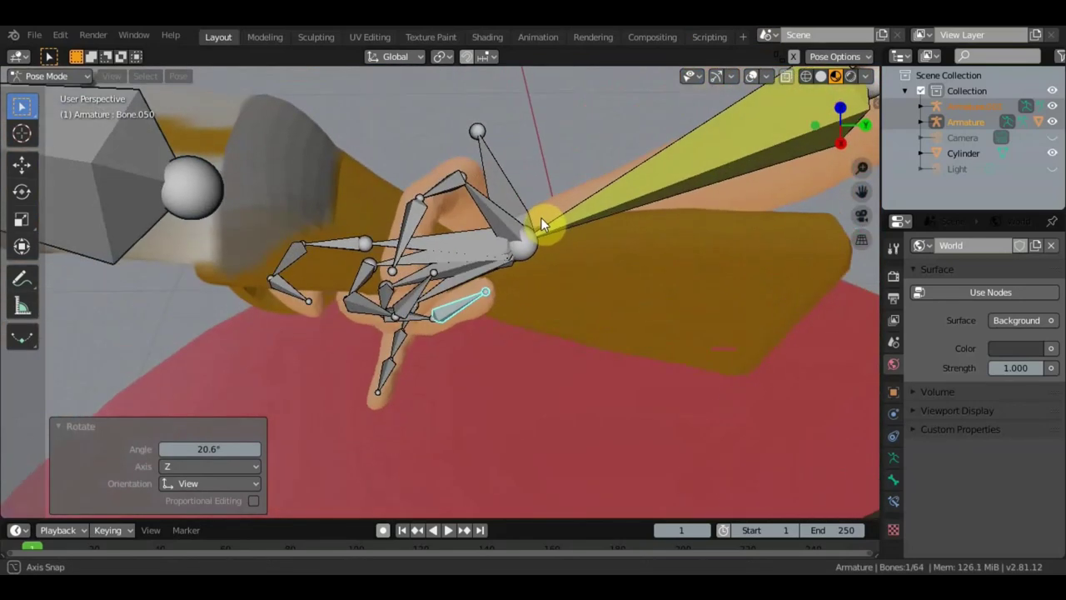
middle_drag(434, 229, 457, 181)
click(448, 203)
key(r)
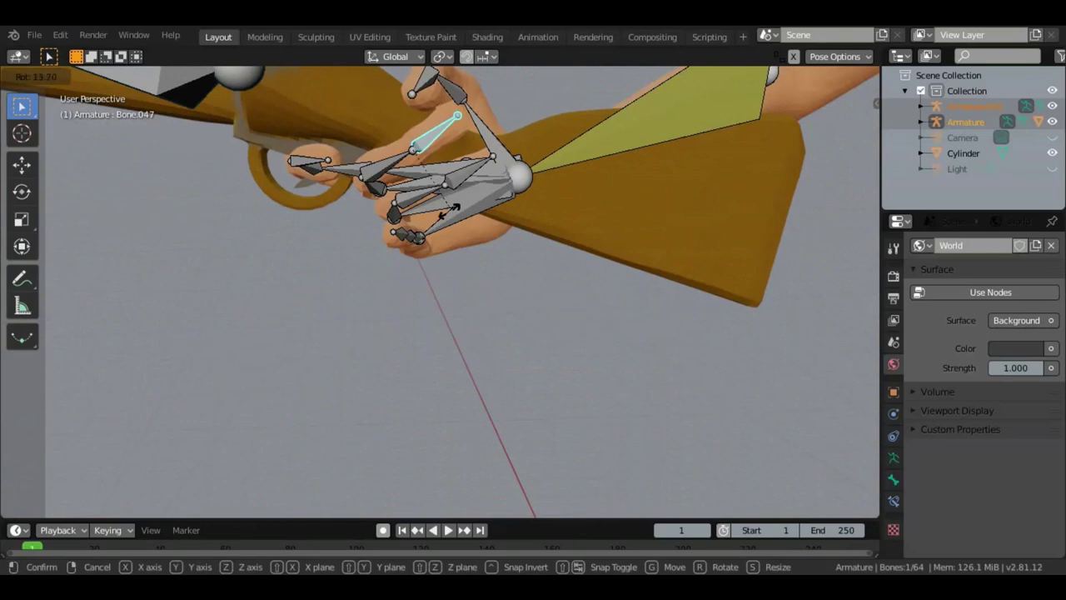
click(440, 240)
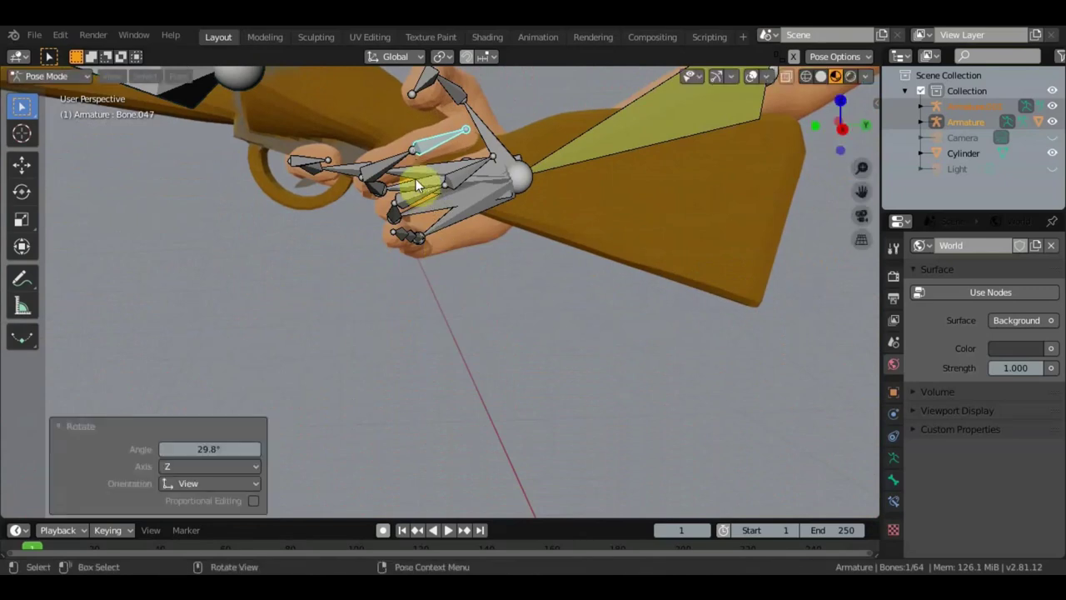
Step: Bend Bone.048 and hide the bone overlays to check the grip
click(399, 158)
key(r)
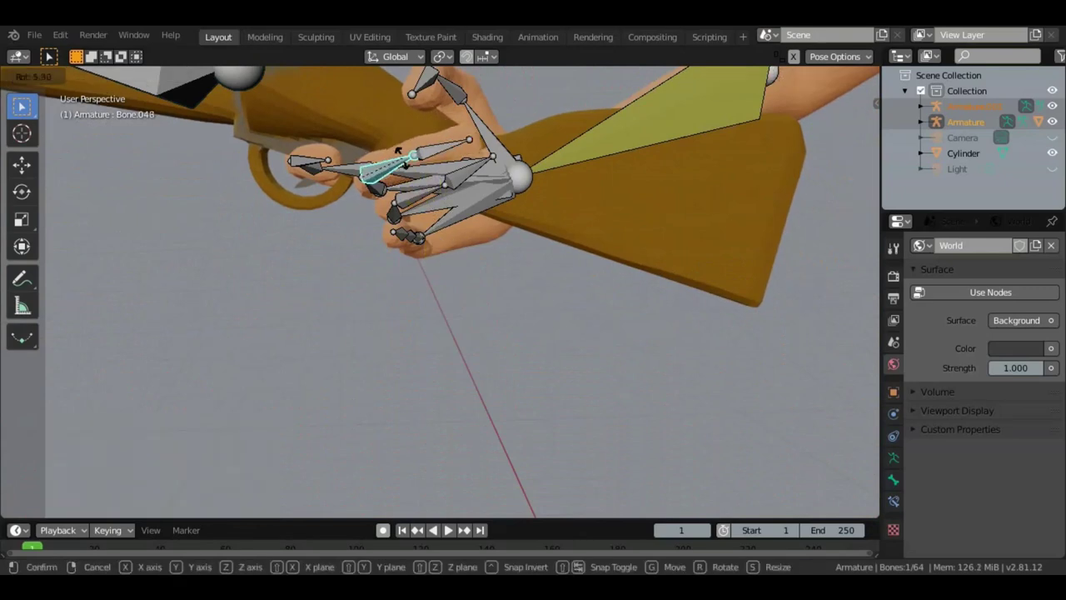
click(411, 159)
mouse_move(411, 159)
middle_down()
mouse_move(425, 184)
mouse_move(668, 53)
middle_up()
click(750, 76)
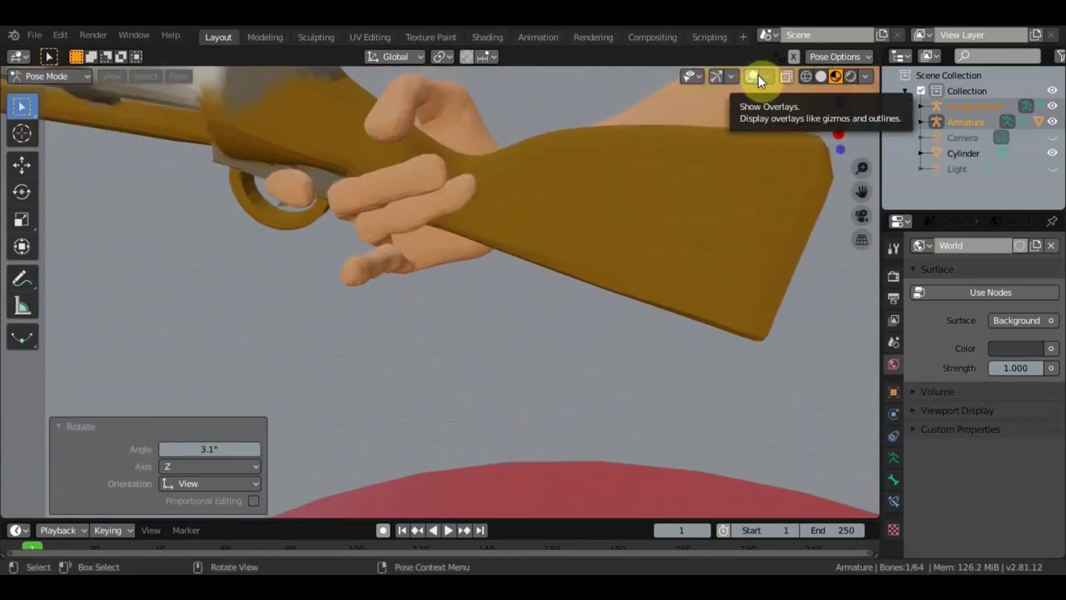
Step: Turn overlays back on and bend Bone.046 by -18.4°
click(757, 76)
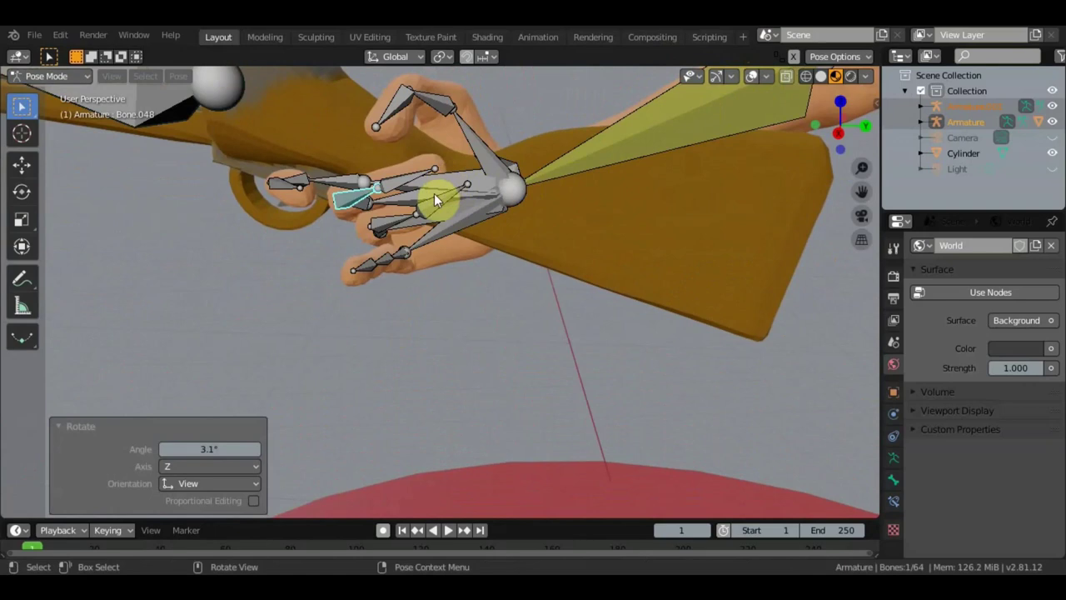
key(r)
click(386, 208)
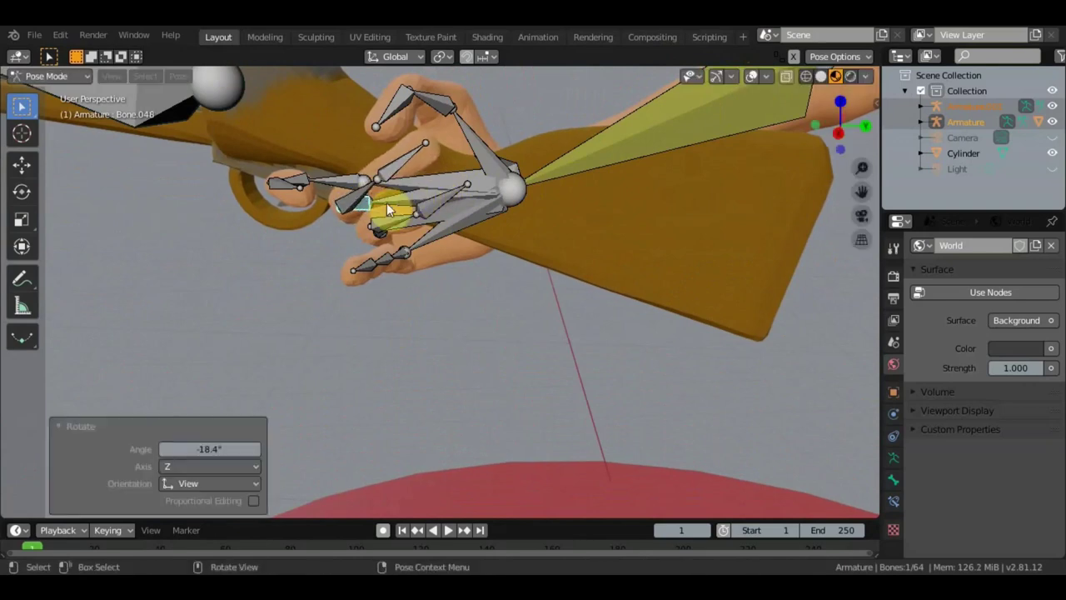
mouse_move(382, 203)
middle_down()
mouse_move(400, 193)
mouse_move(384, 194)
mouse_move(392, 201)
middle_up()
Step: Bend finger joint Bone.051 by -14.3°
click(402, 196)
click(392, 201)
key(r)
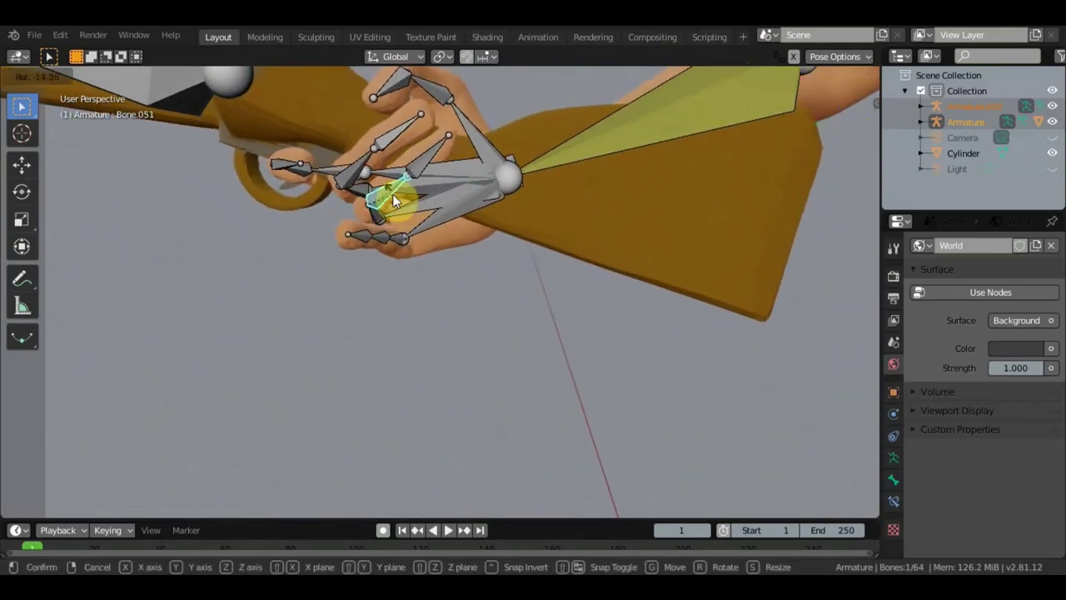
click(392, 195)
mouse_move(409, 210)
middle_down()
mouse_move(409, 179)
mouse_move(409, 194)
middle_up()
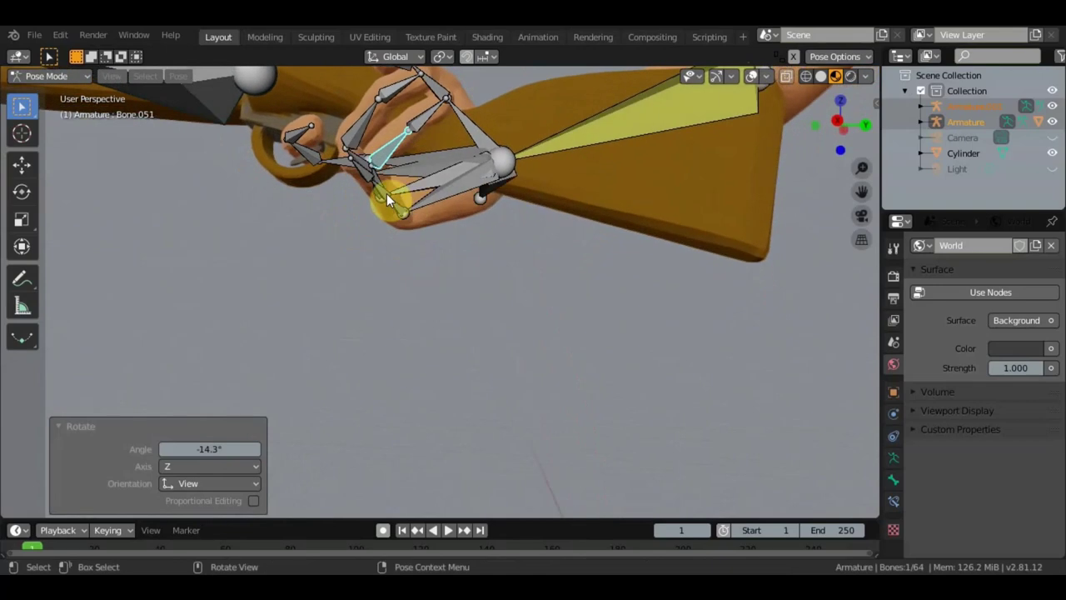
Step: Tighten the fingers by bending Bone.054 by -9.94° and adjusting Bone.052
click(386, 193)
key(r)
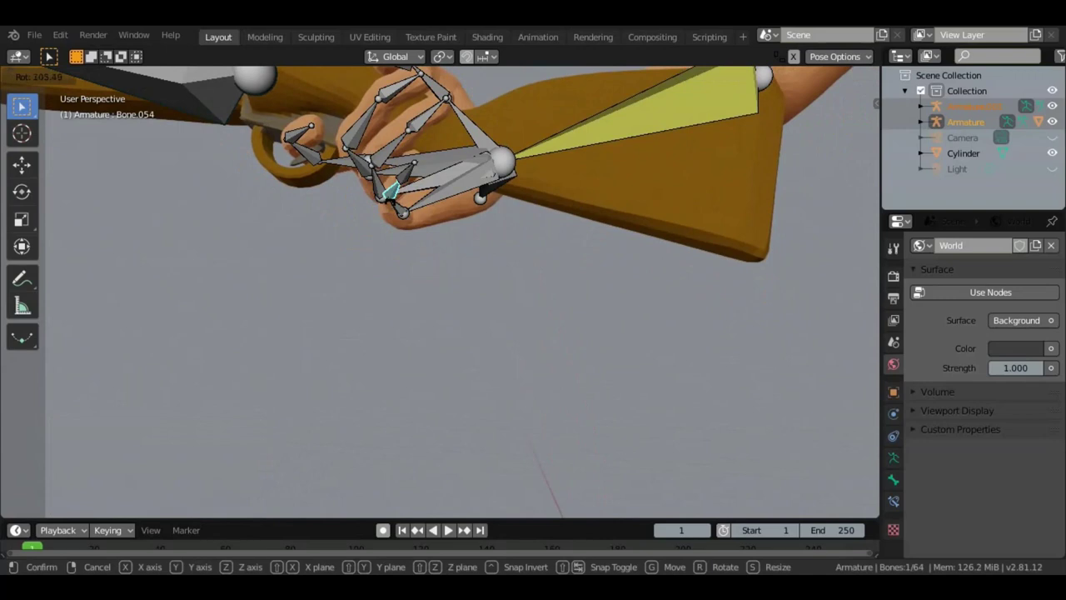
click(395, 210)
click(399, 209)
key(r)
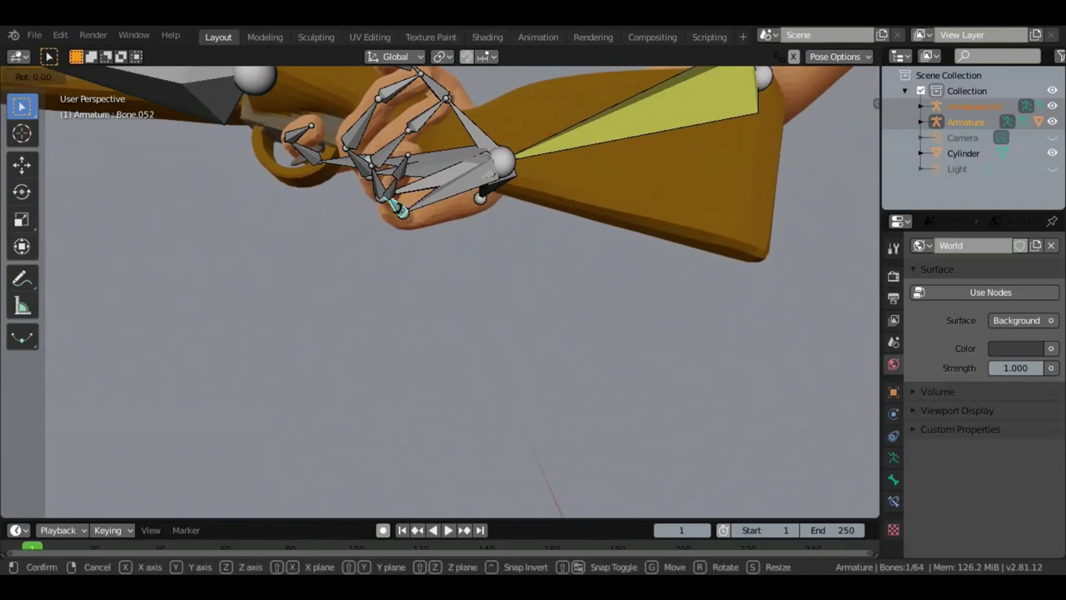
click(392, 210)
Step: Bend Bone.036 by 6.84°, then review the hand in Solid and Material Preview shading
click(416, 204)
key(r)
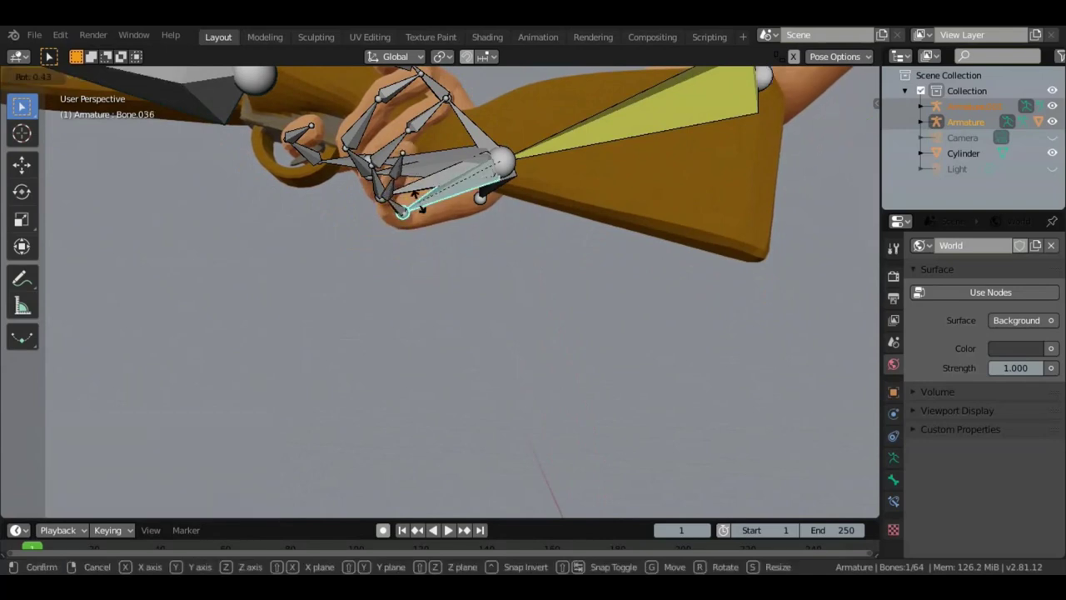
click(424, 190)
click(753, 77)
mouse_move(629, 163)
middle_down()
mouse_move(638, 200)
mouse_move(607, 248)
mouse_move(695, 180)
mouse_move(744, 177)
middle_up()
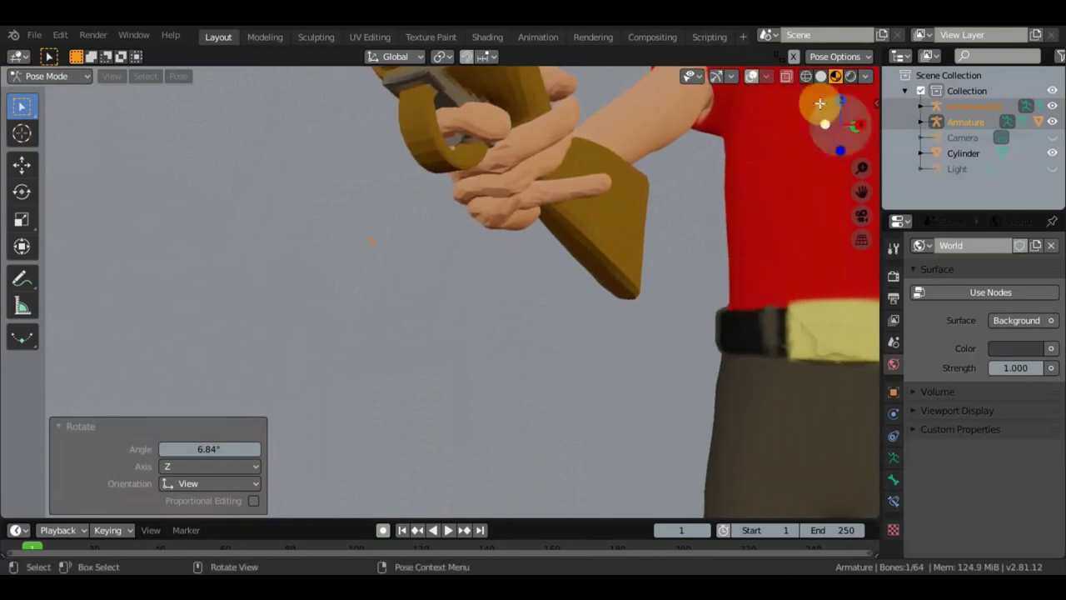
click(821, 76)
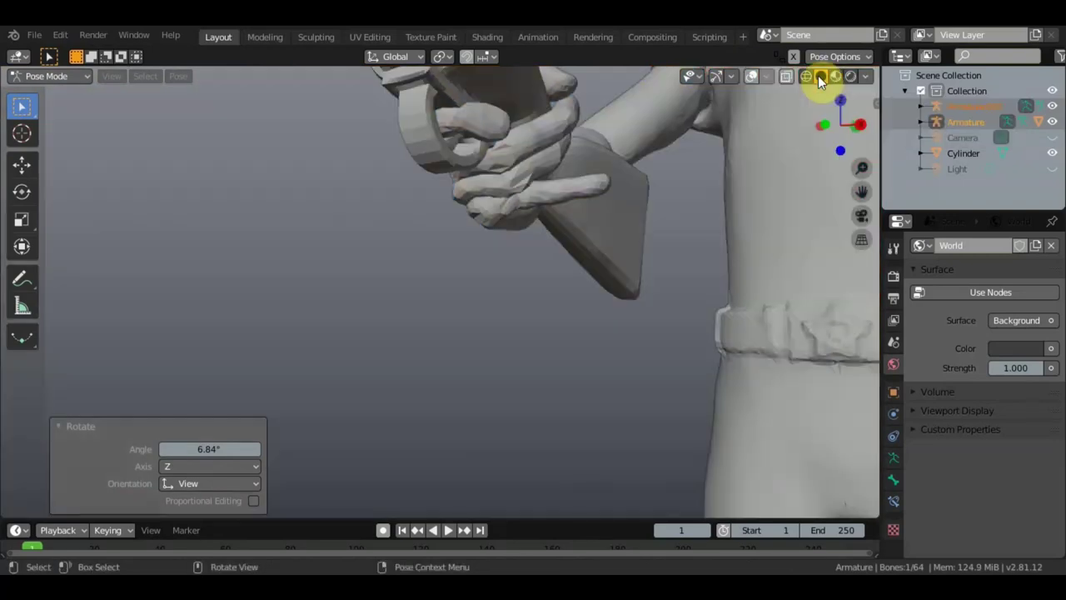
click(836, 78)
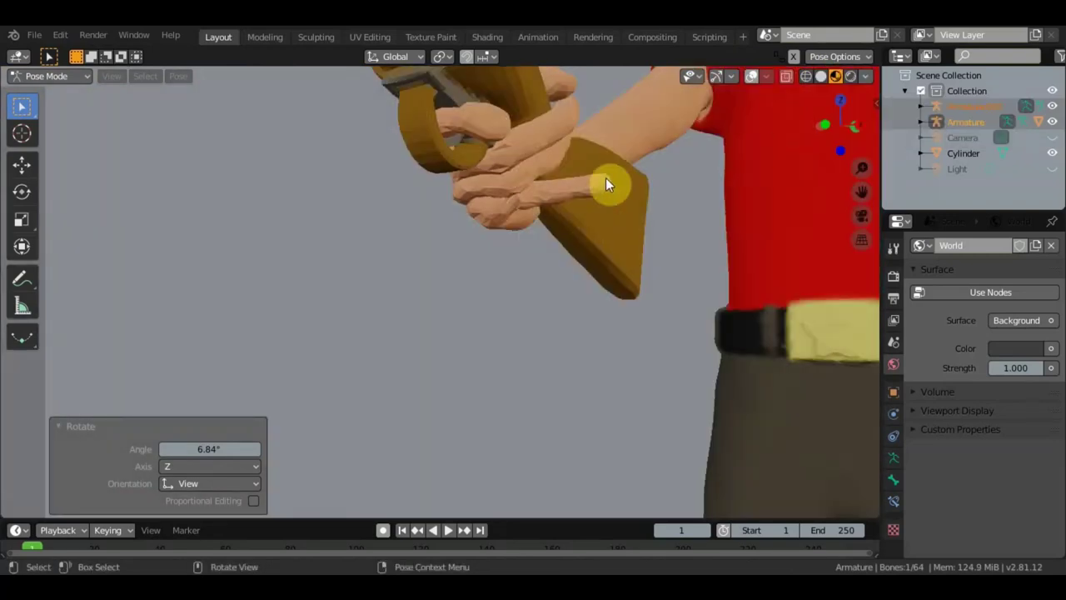
Step: Show the bones again and bend two more finger joints on the grip
click(750, 80)
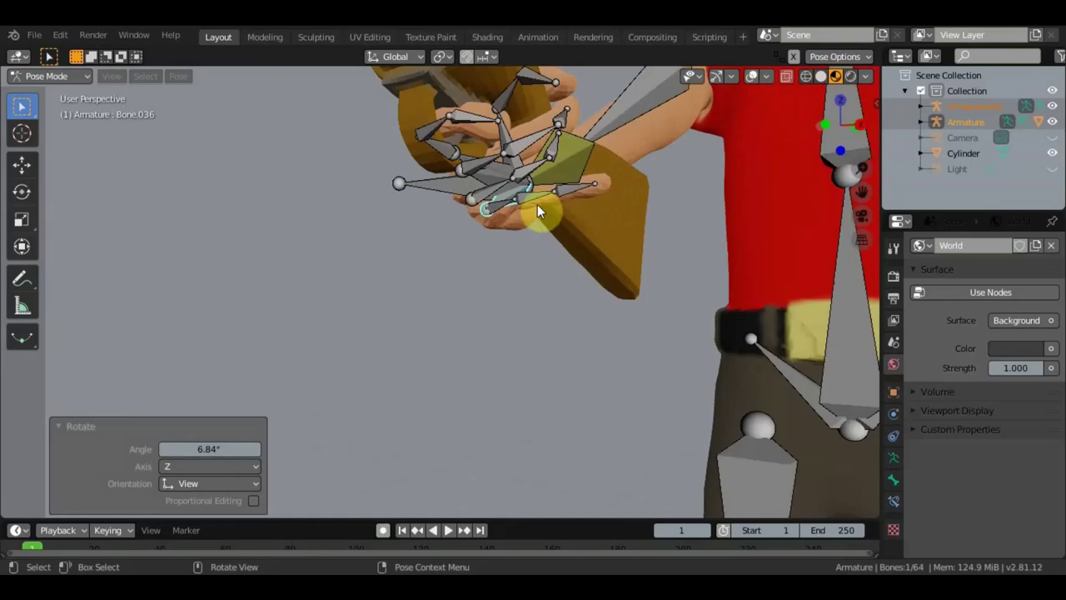
click(506, 210)
key(r)
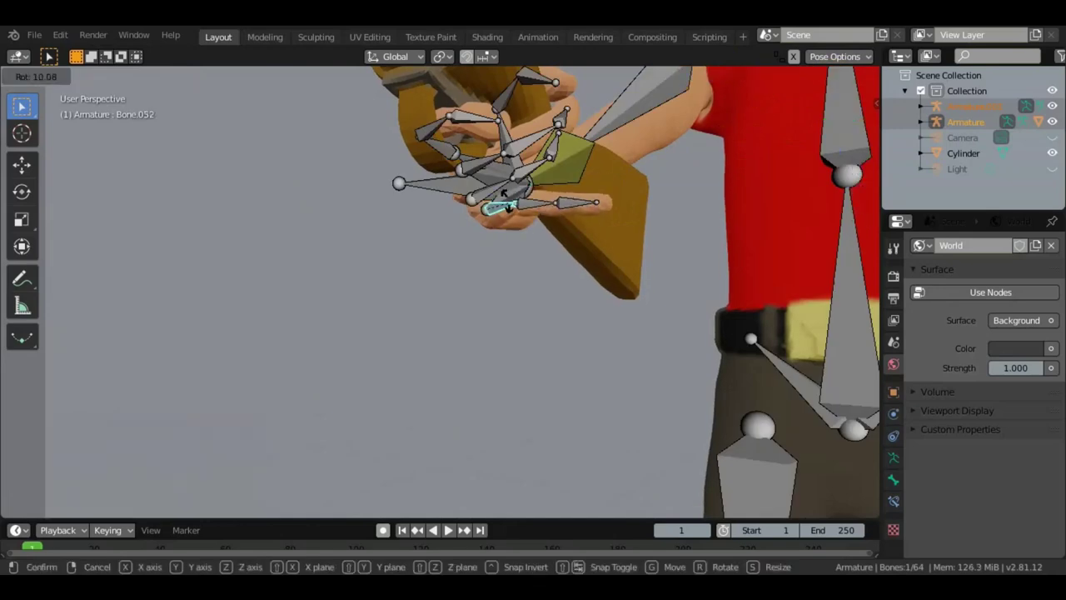
click(545, 190)
click(539, 191)
key(r)
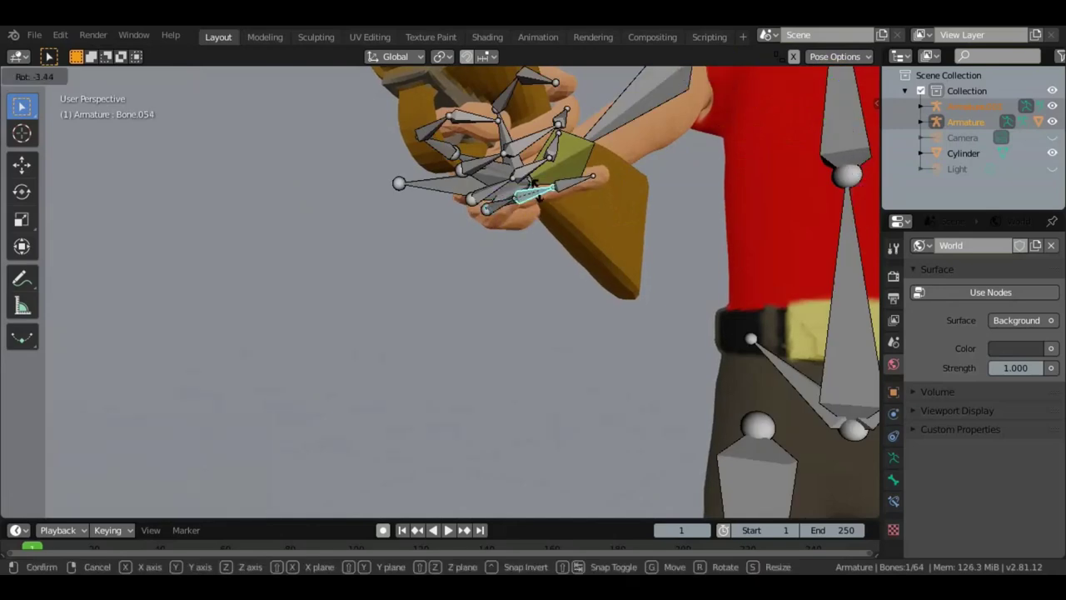
click(539, 193)
mouse_move(539, 193)
middle_down()
mouse_move(467, 187)
mouse_move(441, 144)
mouse_move(399, 133)
middle_up()
click(386, 126)
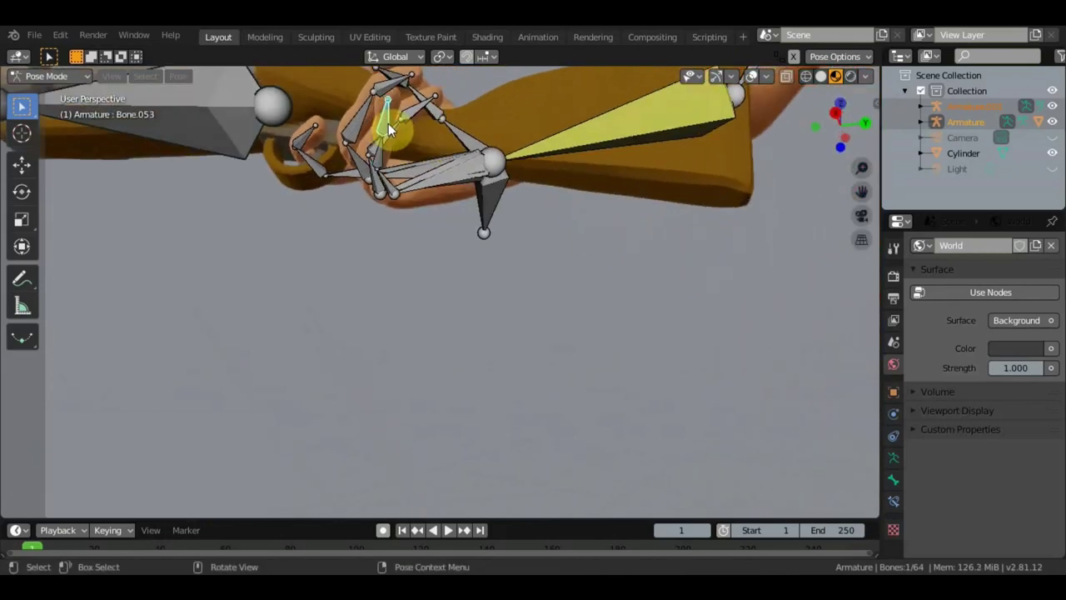
Step: Curl the upper finger joints further around the rifle stock
key(r)
click(403, 136)
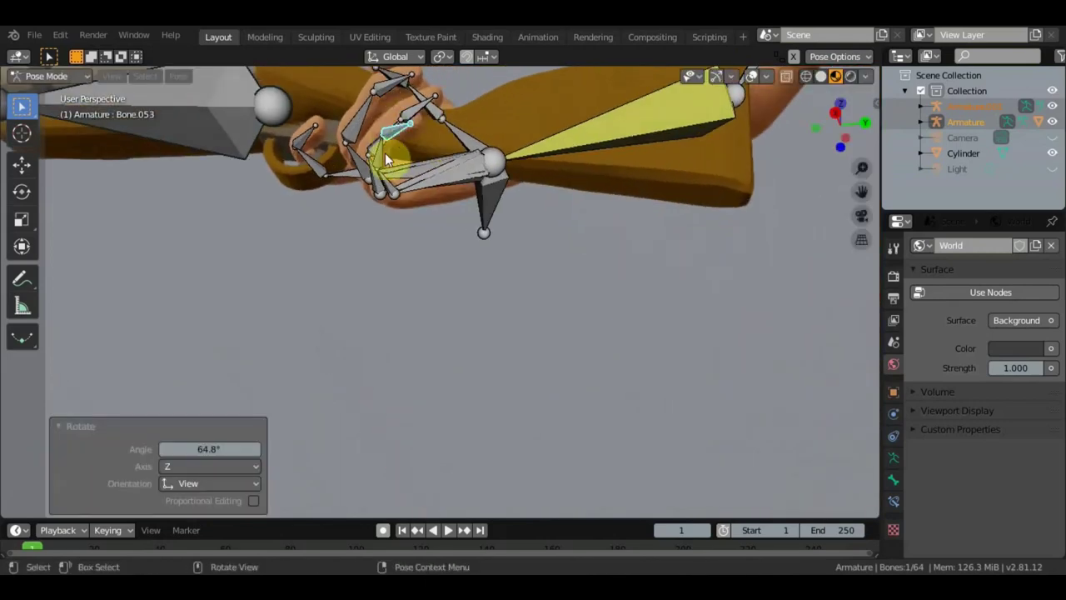
key(r)
click(387, 155)
click(379, 152)
key(r)
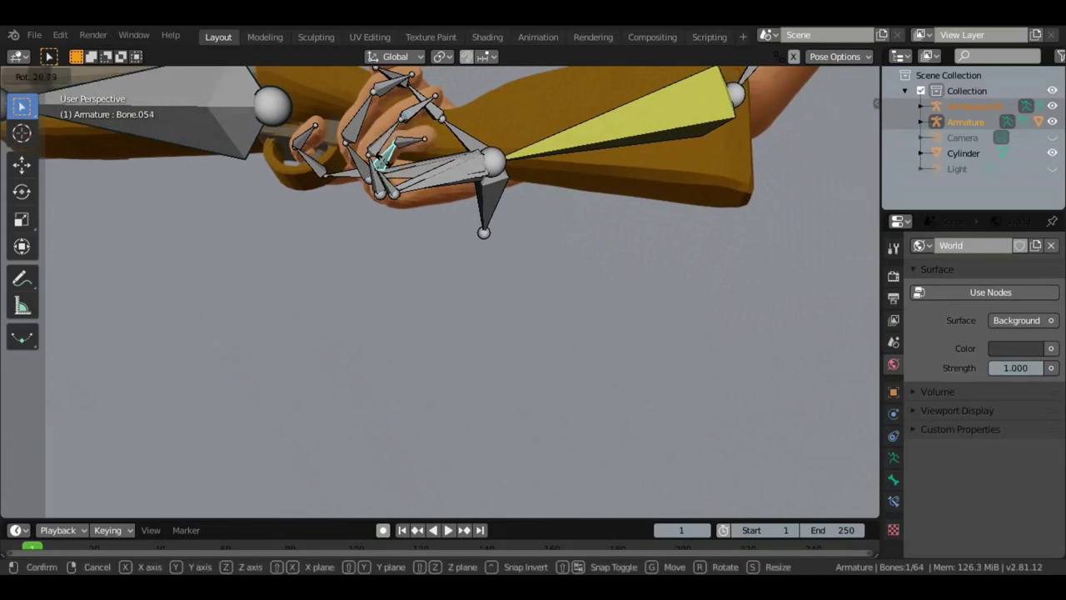
click(410, 173)
Step: Bend the lower finger's base bone and next bone to wrap the stock
click(412, 177)
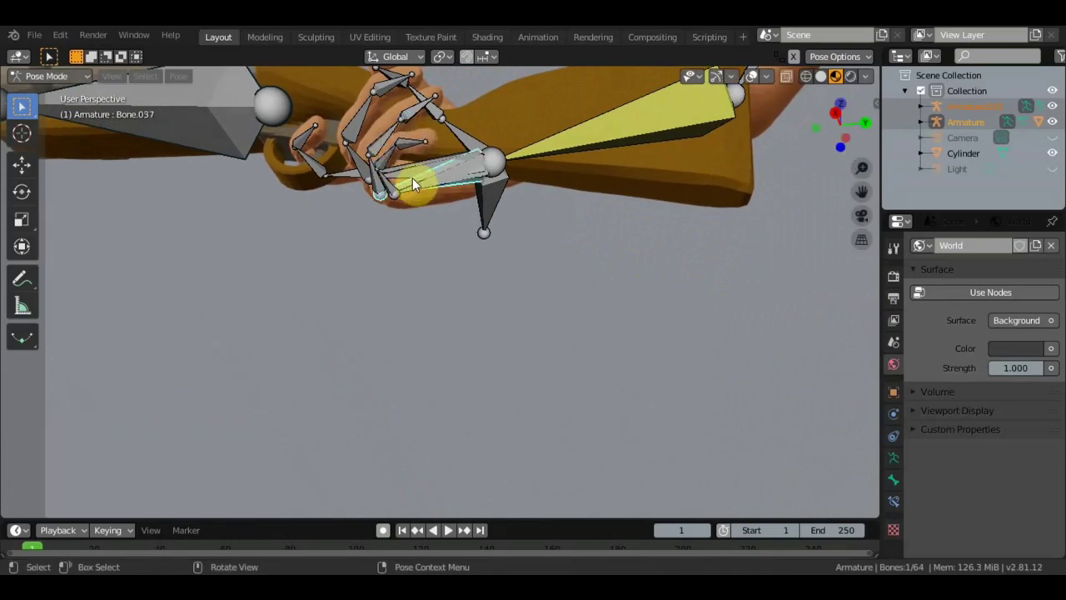
key(r)
click(417, 179)
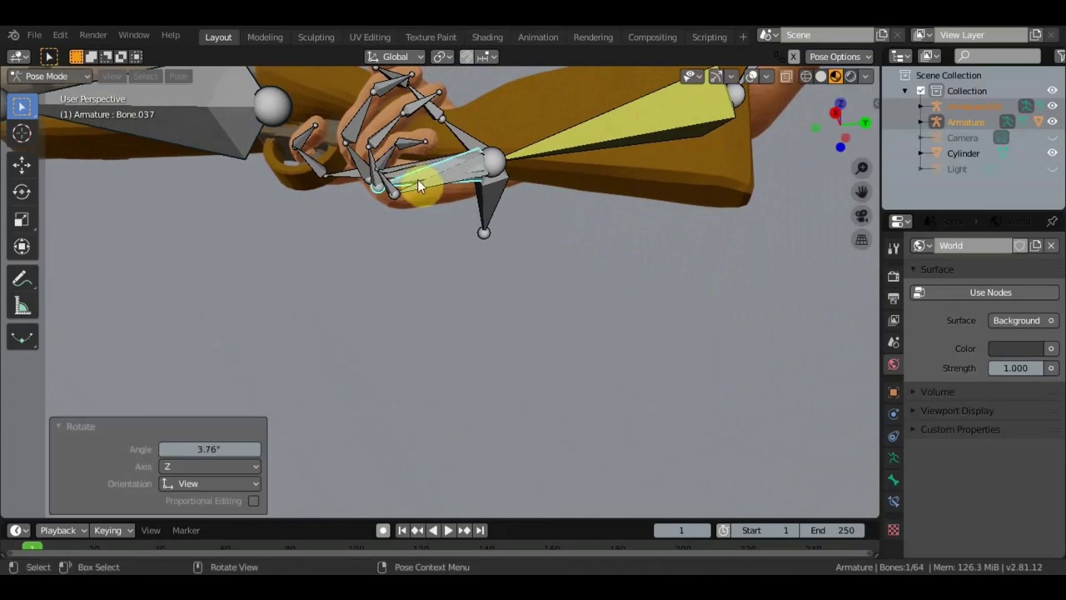
click(422, 182)
key(r)
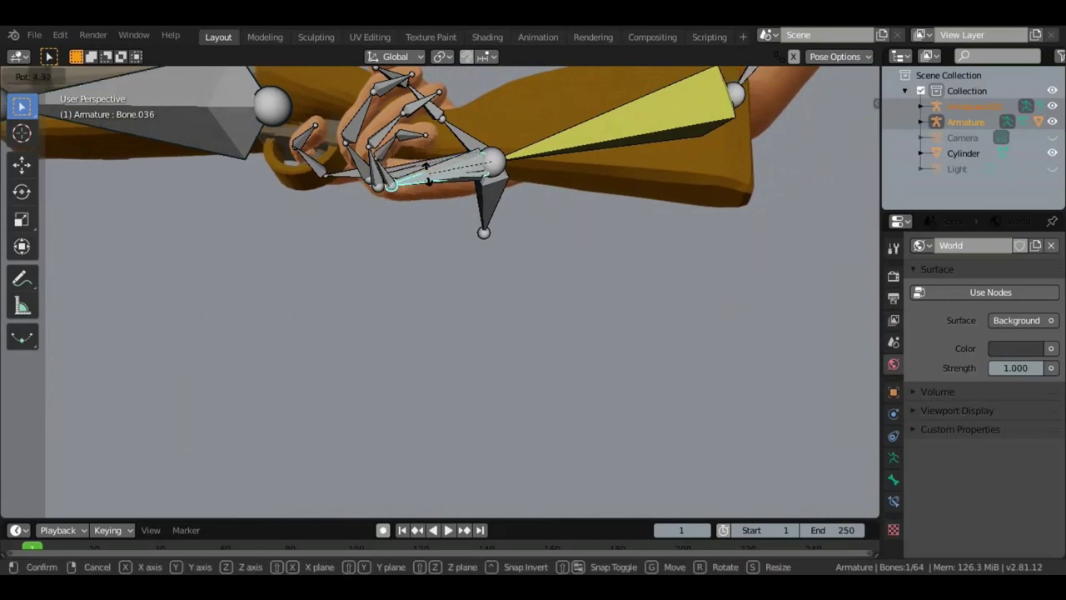
click(414, 150)
Step: Refine the upper joint, fingertip and middle joint angles of the grip
click(411, 140)
key(r)
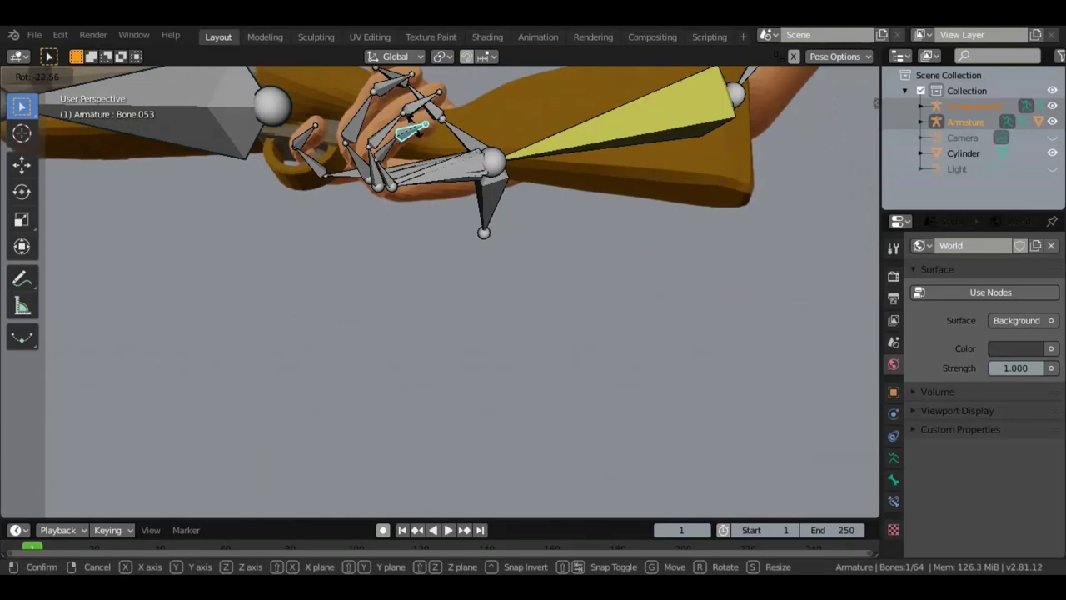
click(391, 160)
click(387, 172)
key(r)
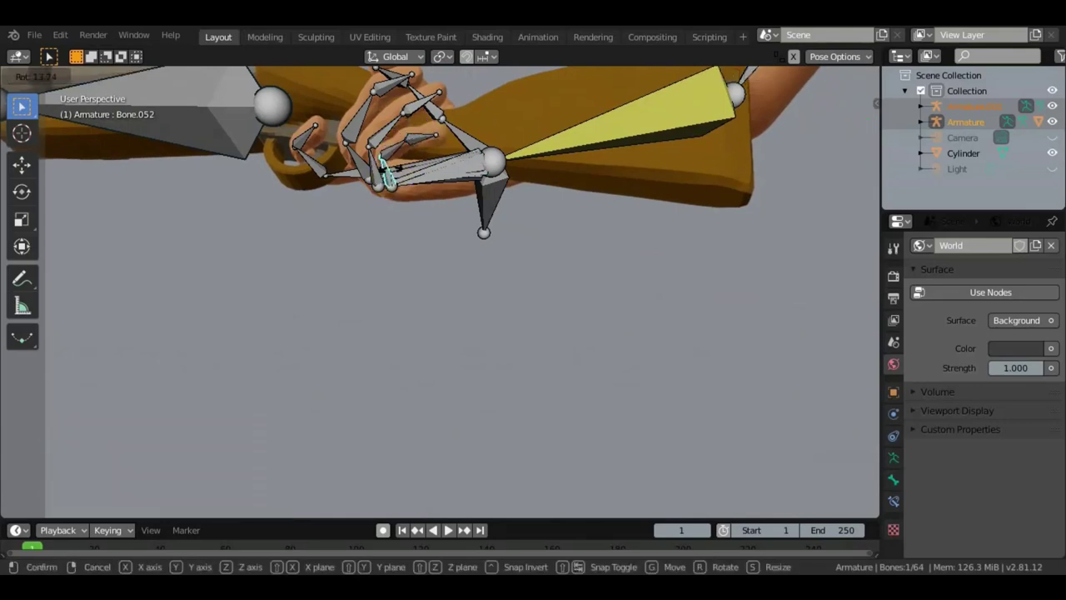
click(398, 152)
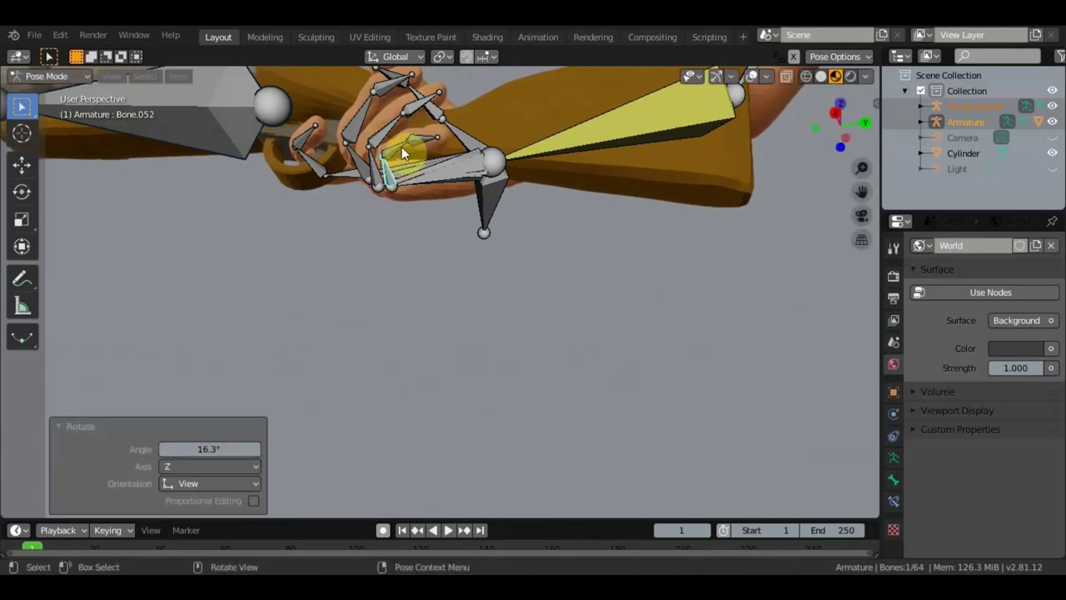
click(403, 147)
key(r)
click(419, 143)
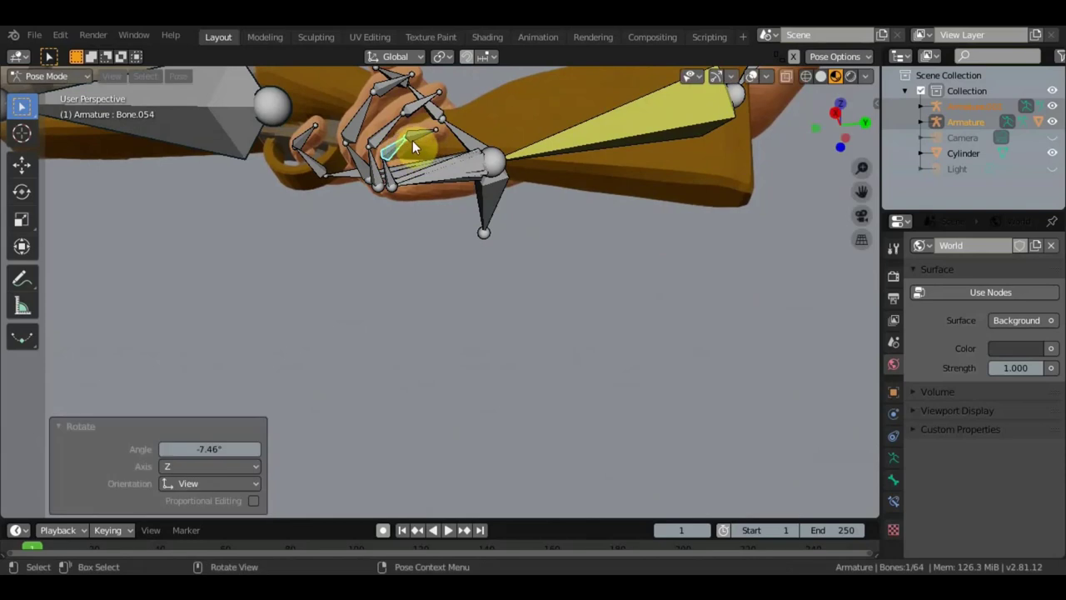
click(414, 127)
key(r)
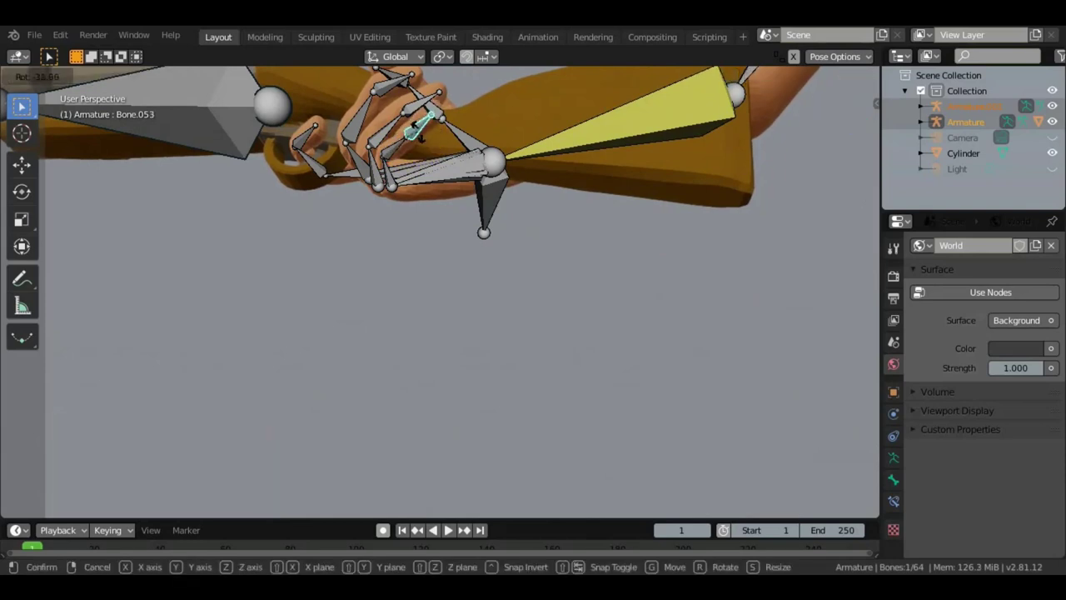
click(422, 138)
Step: Bend two more finger joints from an orbited view to tighten the grip
mouse_move(421, 138)
middle_down()
mouse_move(488, 194)
mouse_move(447, 258)
middle_up()
key(r)
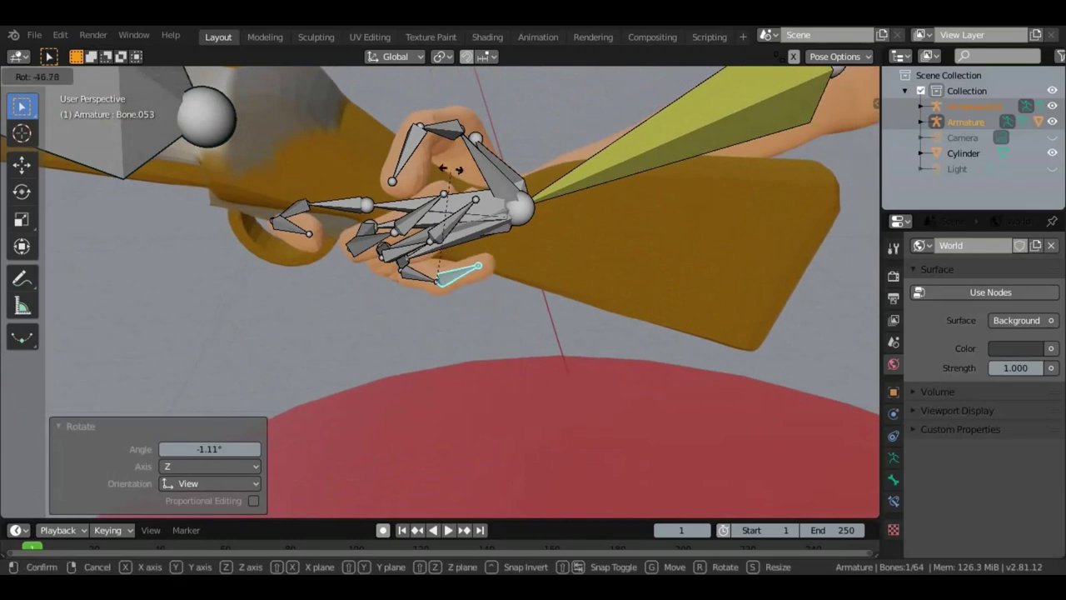
click(432, 158)
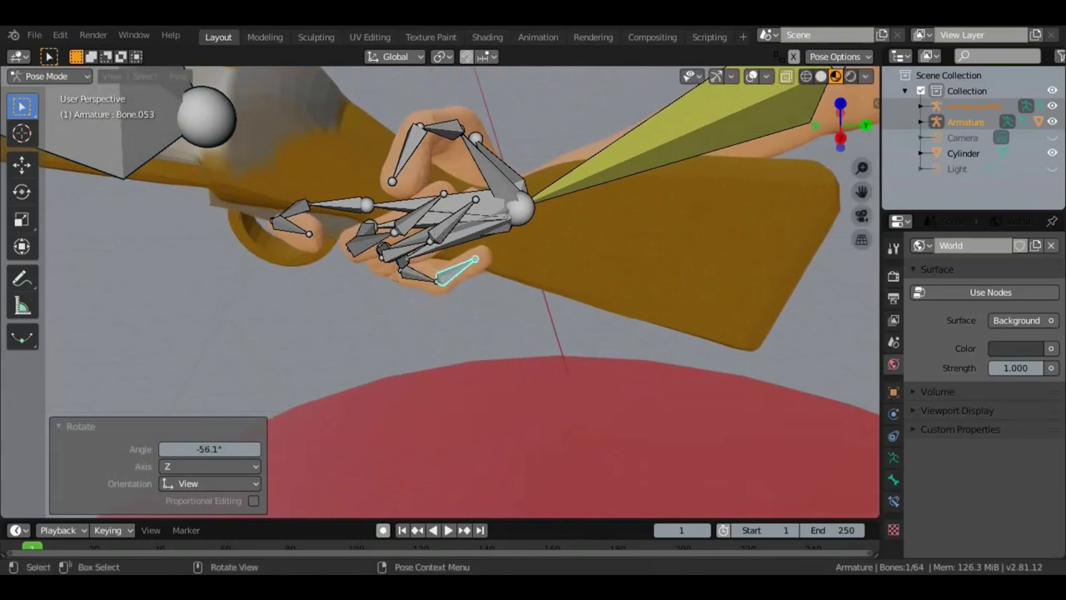
click(422, 279)
key(r)
click(419, 273)
Step: Hide the bones and orbit to inspect the grip, then show them again
mouse_move(420, 273)
middle_down()
mouse_move(419, 247)
mouse_move(689, 143)
middle_up()
click(752, 76)
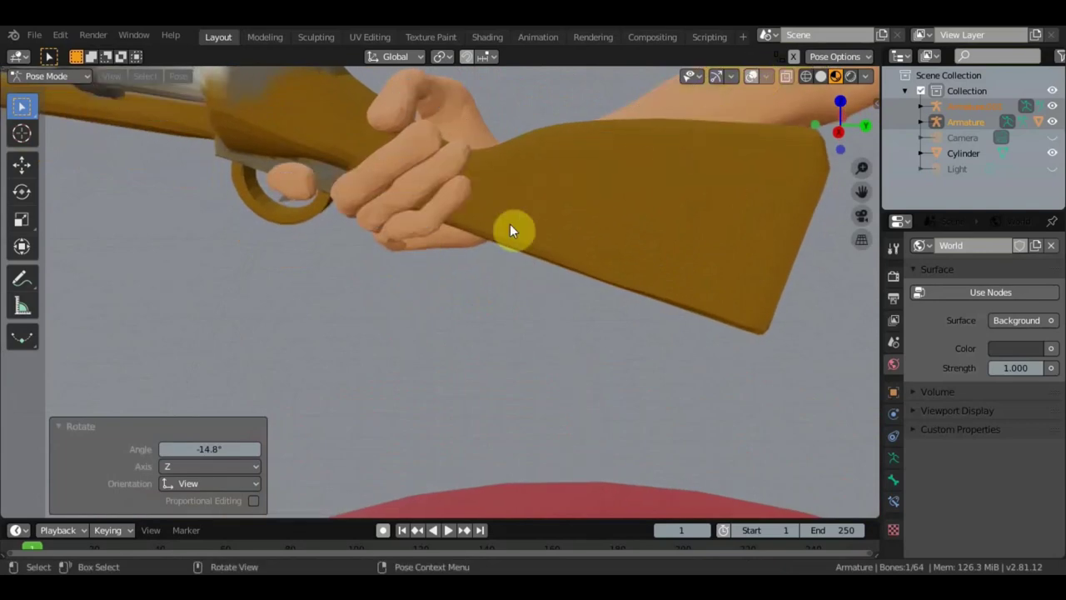
mouse_move(474, 243)
middle_down()
mouse_move(424, 131)
mouse_move(463, 191)
mouse_move(545, 178)
mouse_move(488, 150)
mouse_move(409, 214)
mouse_move(464, 224)
mouse_move(519, 305)
mouse_move(583, 285)
mouse_move(558, 232)
middle_up()
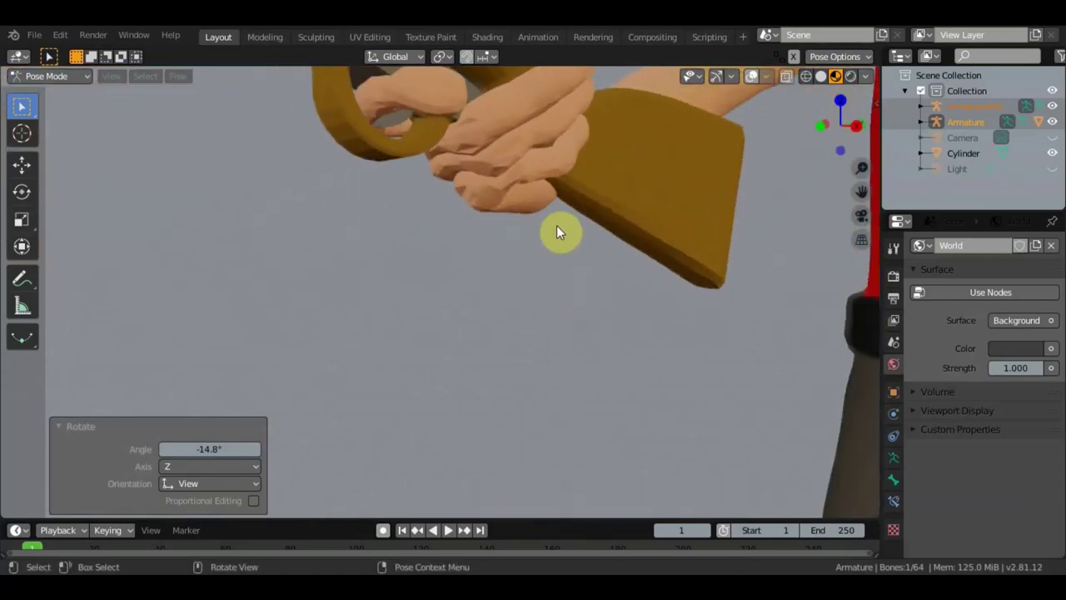
click(752, 77)
Step: Rotate four finger bones, the last by -9.84° about Z, closing the hand on the stock
click(499, 173)
key(r)
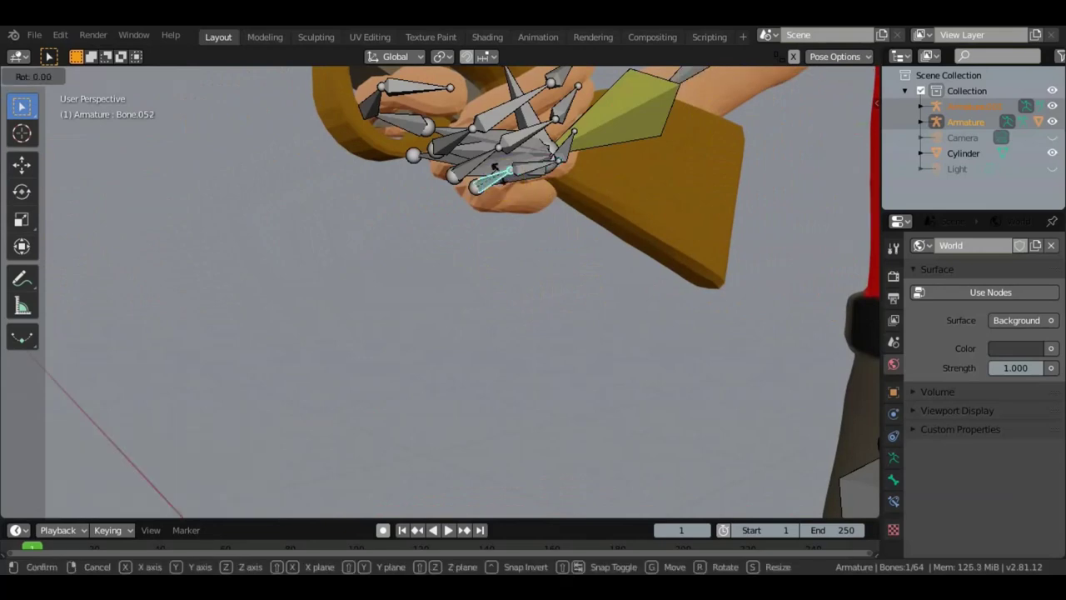
click(547, 169)
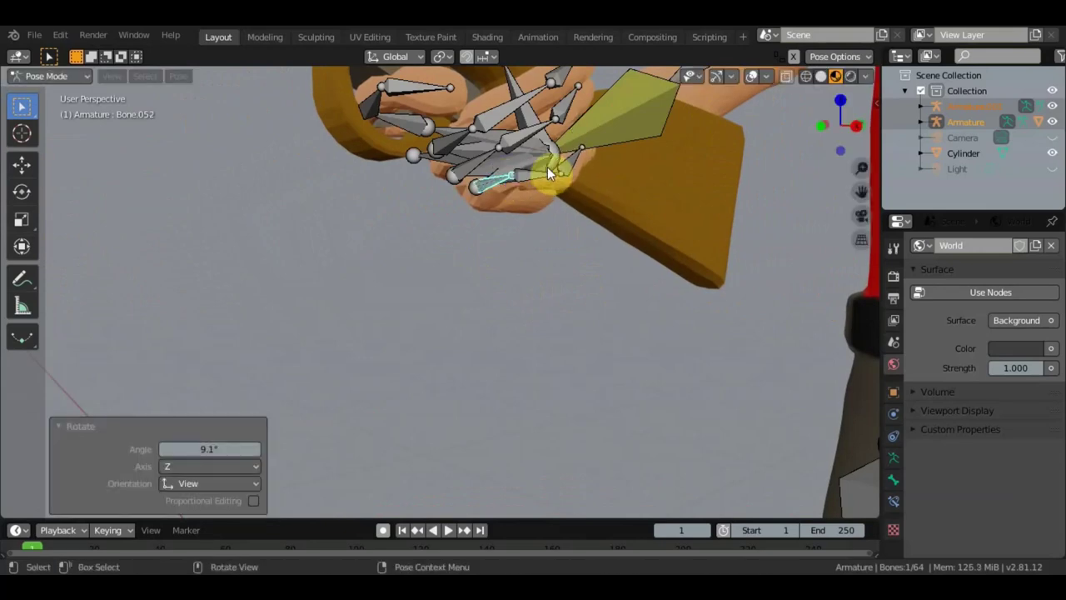
click(547, 166)
key(r)
click(481, 185)
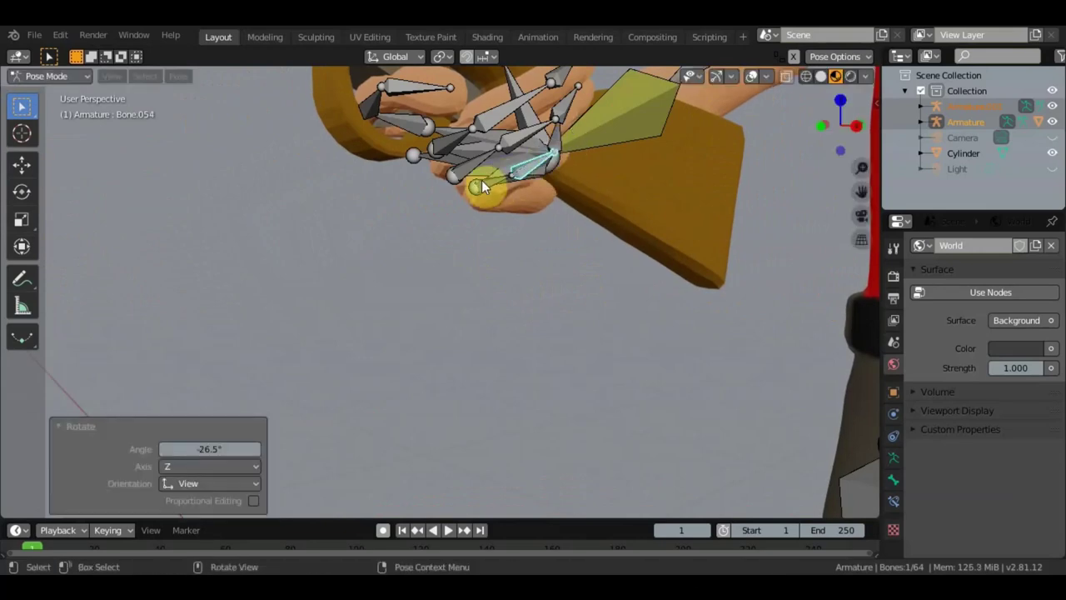
click(484, 179)
key(r)
click(542, 161)
click(540, 170)
key(r)
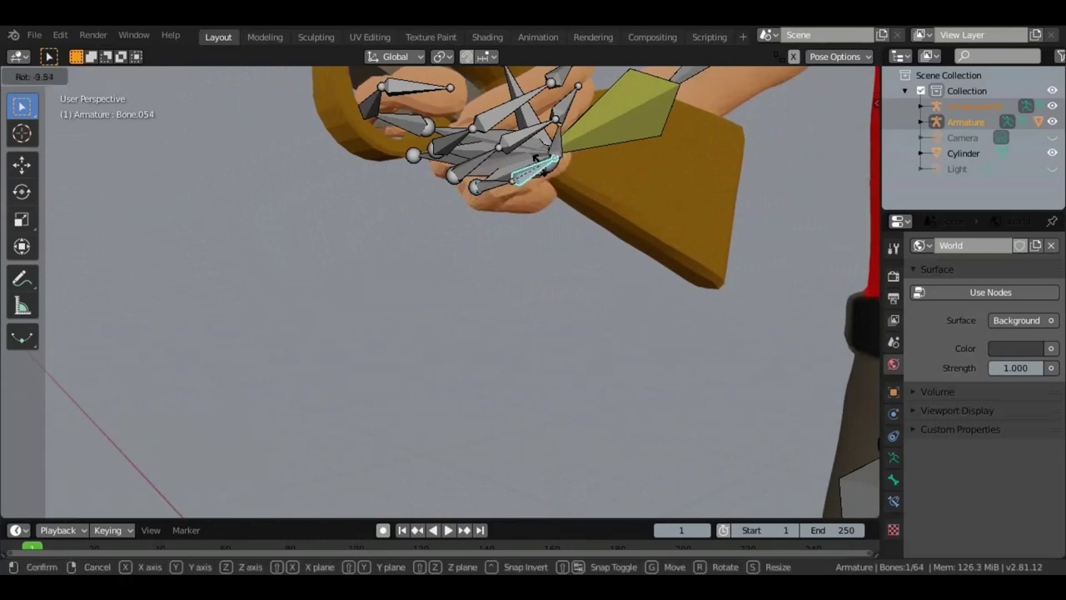
click(542, 167)
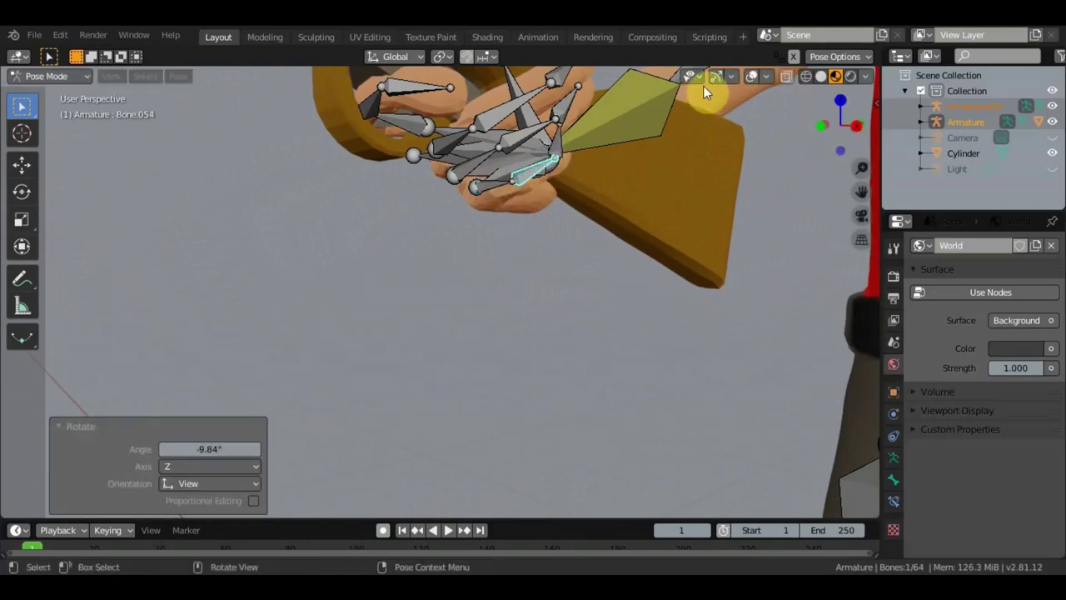
Step: Turn off overlays and orbit around the hand and stock to check the result
click(748, 77)
mouse_move(694, 128)
middle_down()
mouse_move(545, 150)
mouse_move(582, 209)
mouse_move(609, 178)
mouse_move(568, 174)
mouse_move(556, 155)
mouse_move(540, 153)
mouse_move(550, 174)
mouse_move(499, 191)
mouse_move(436, 190)
mouse_move(575, 241)
mouse_move(766, 181)
mouse_move(802, 141)
mouse_move(804, 117)
mouse_move(620, 219)
mouse_move(583, 217)
middle_up()
scroll(582, 209, down, 3)
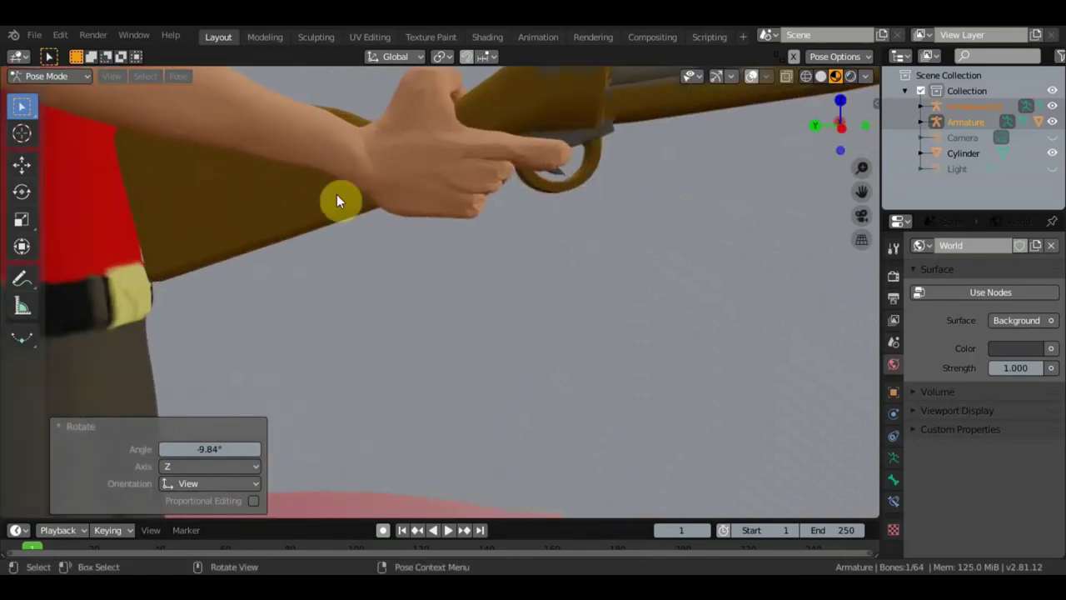
Step: With bones shown, slightly reposition the bottom finger's bones to fit the rifle
click(748, 76)
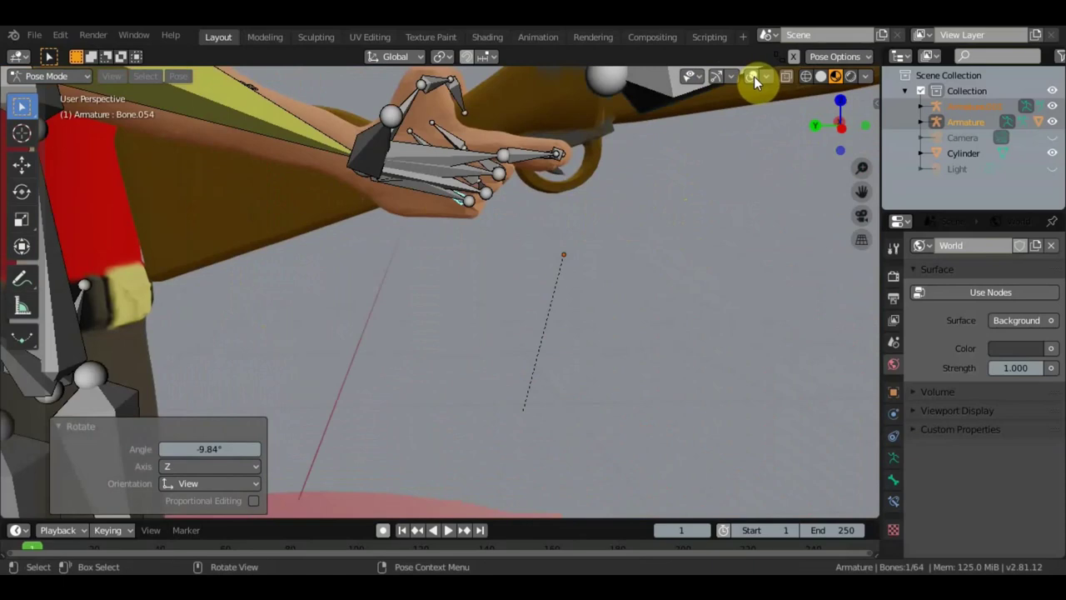
click(449, 193)
click(446, 194)
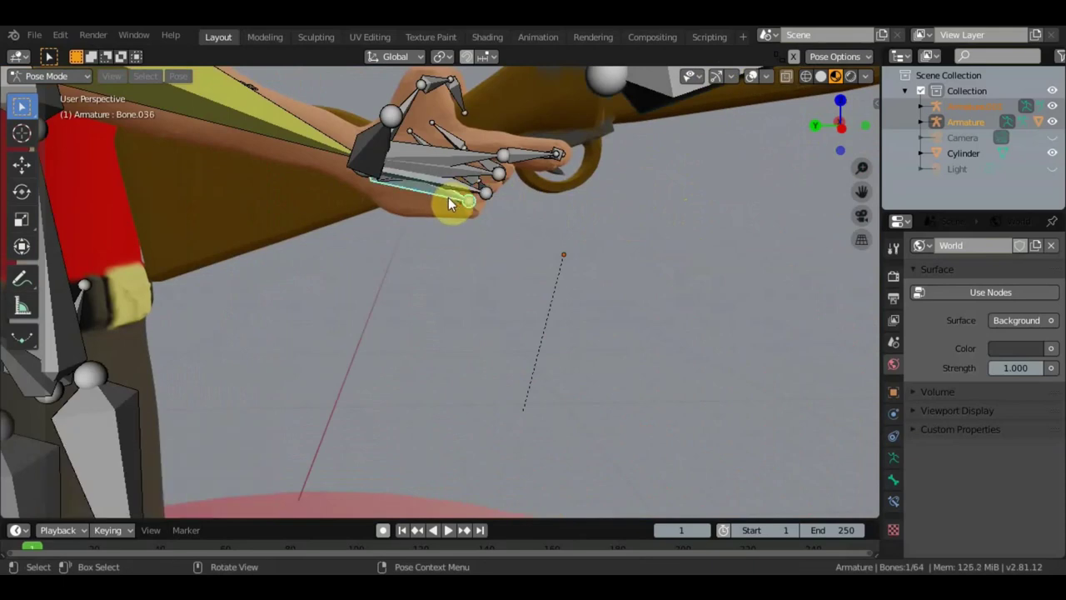
key(g)
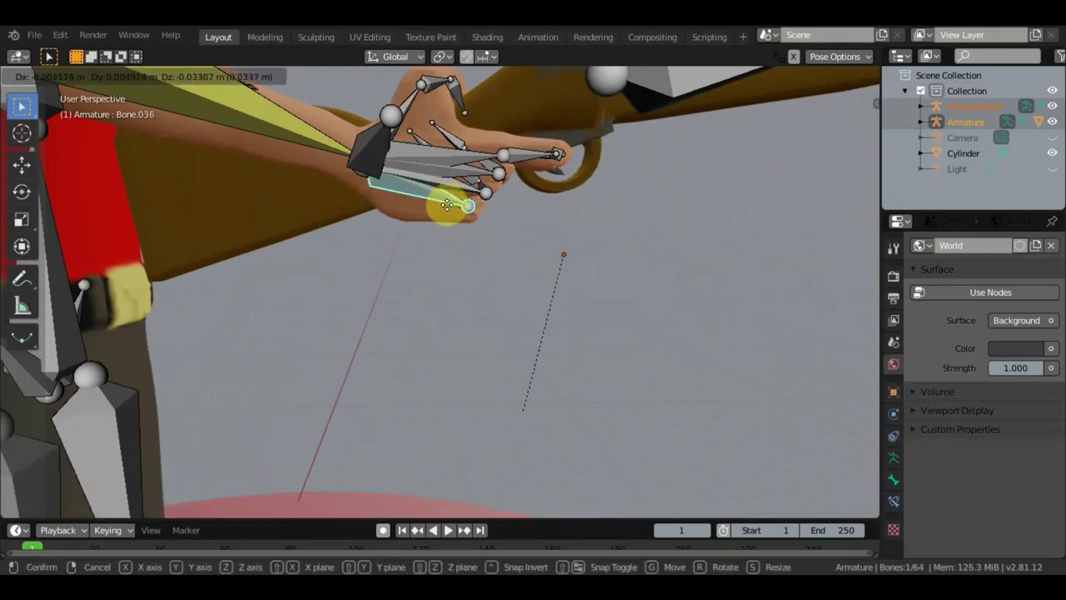
click(456, 193)
click(458, 185)
key(g)
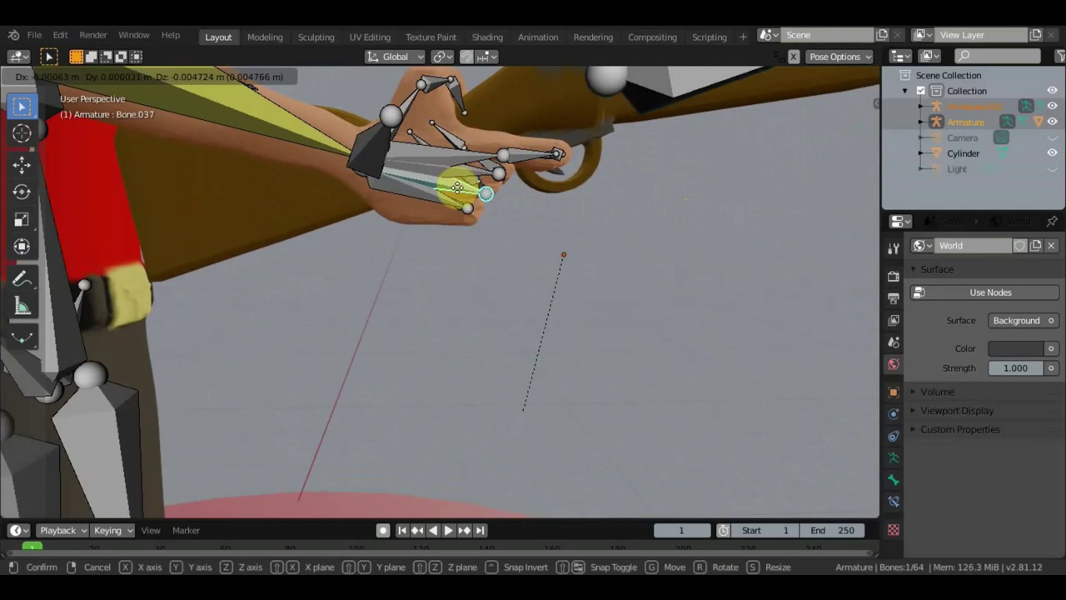
click(456, 189)
click(471, 168)
key(g)
click(471, 186)
click(453, 203)
key(g)
click(452, 204)
Step: Nudge three finger bones, Bone.038 by 0.428° about Z, then hide overlays to check
key(r)
click(466, 190)
click(465, 191)
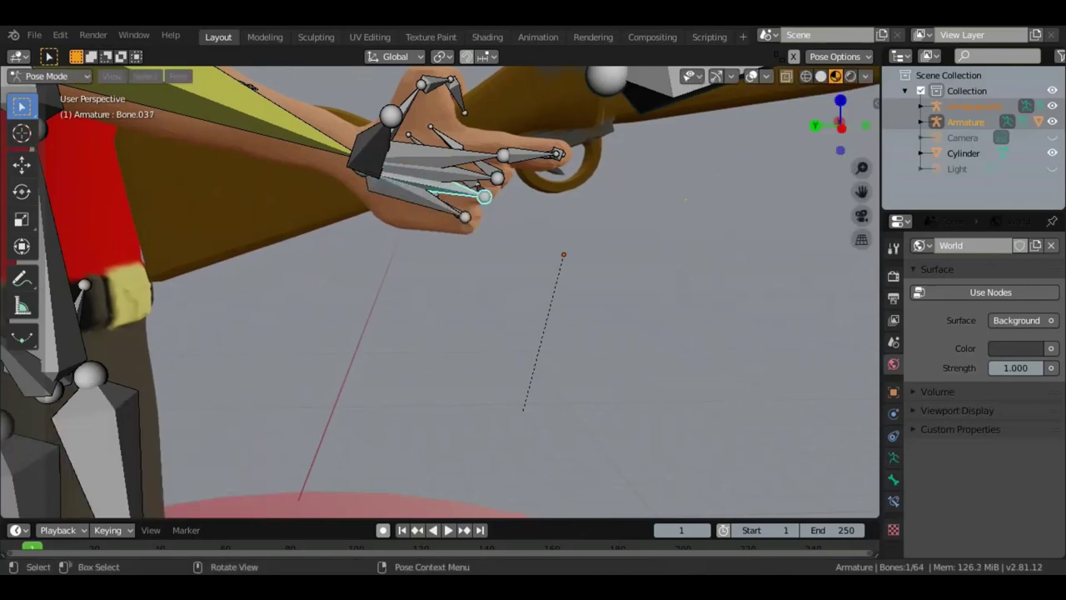
key(r)
click(466, 193)
click(468, 174)
key(r)
click(494, 178)
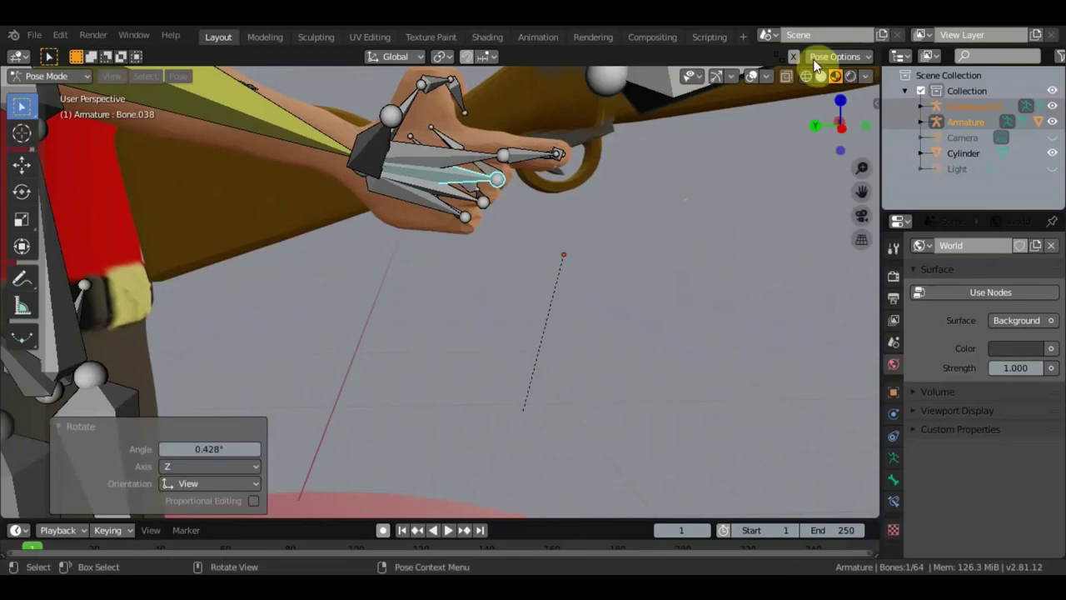
click(753, 77)
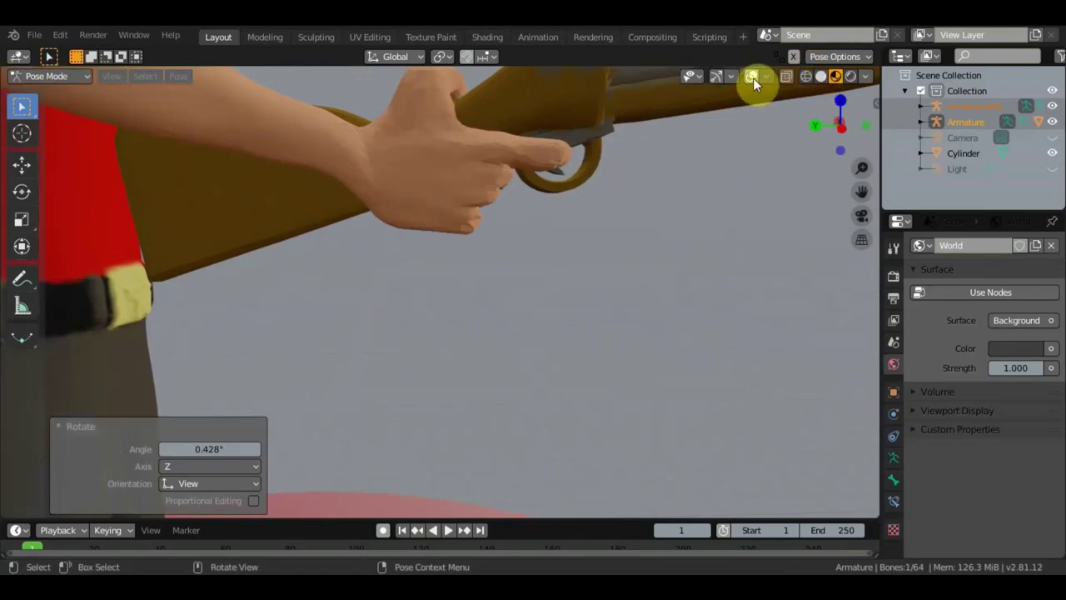
scroll(587, 221, down, 3)
Step: Make the rifle's armature active and orbit round to a front view of the soldier
middle_drag(585, 220, 638, 215)
scroll(585, 218, down, 3)
click(619, 215)
scroll(618, 216, up, 5)
mouse_move(556, 301)
middle_down()
mouse_move(416, 230)
mouse_move(381, 198)
mouse_move(680, 200)
mouse_move(614, 311)
mouse_move(587, 333)
mouse_move(528, 314)
mouse_move(565, 333)
mouse_move(585, 300)
middle_up()
scroll(527, 308, down, 3)
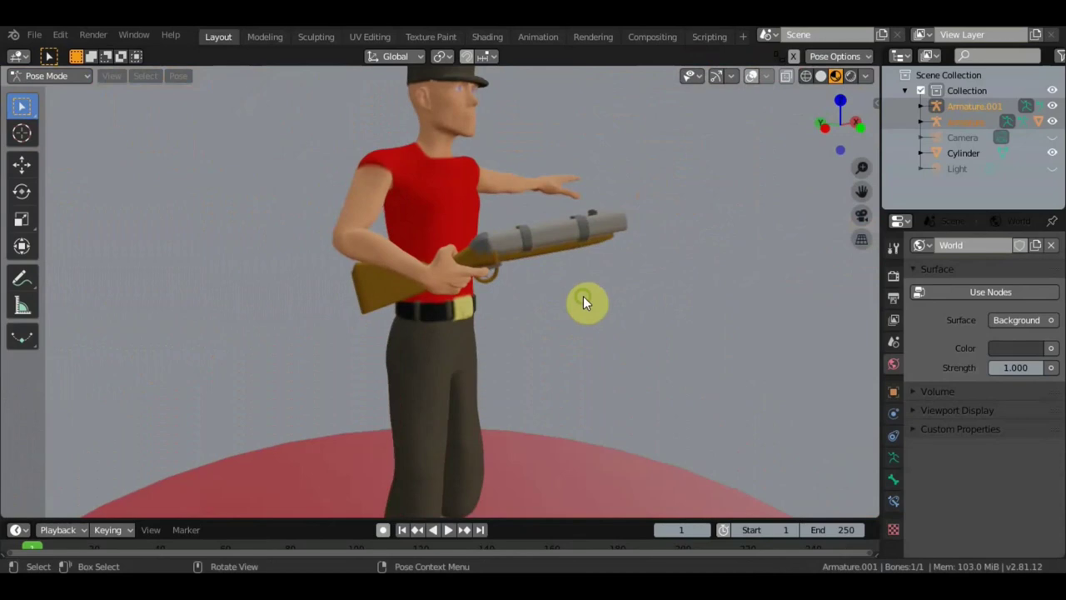
mouse_move(730, 148)
middle_down()
mouse_move(673, 222)
mouse_move(709, 236)
mouse_move(588, 231)
mouse_move(595, 208)
mouse_move(657, 205)
mouse_move(512, 280)
middle_up()
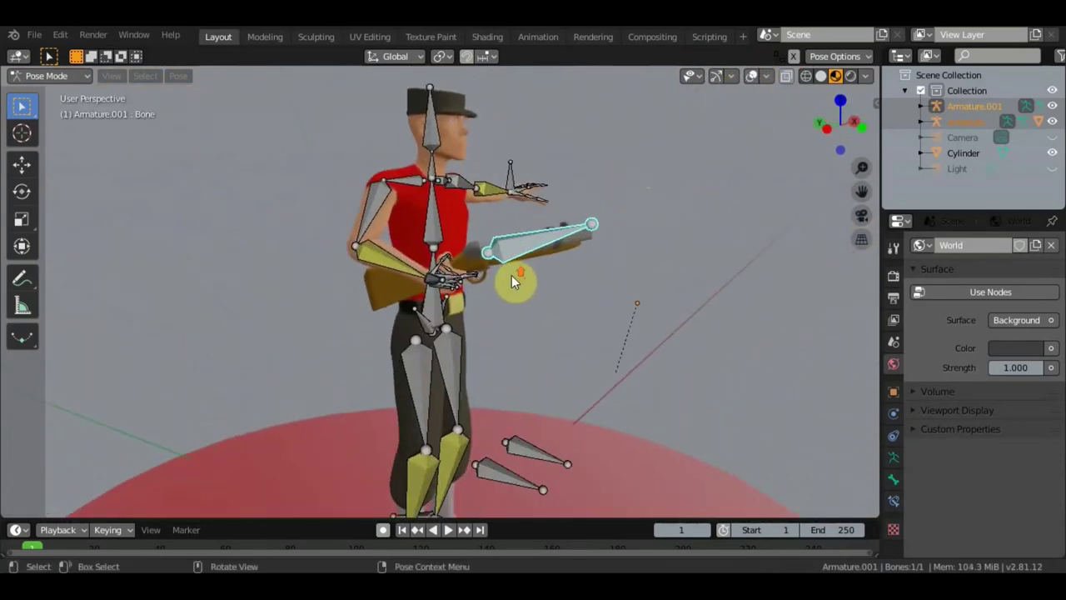
Step: Trial-move the rifle bone lower, then undo to restore its held position
click(442, 279)
key(g)
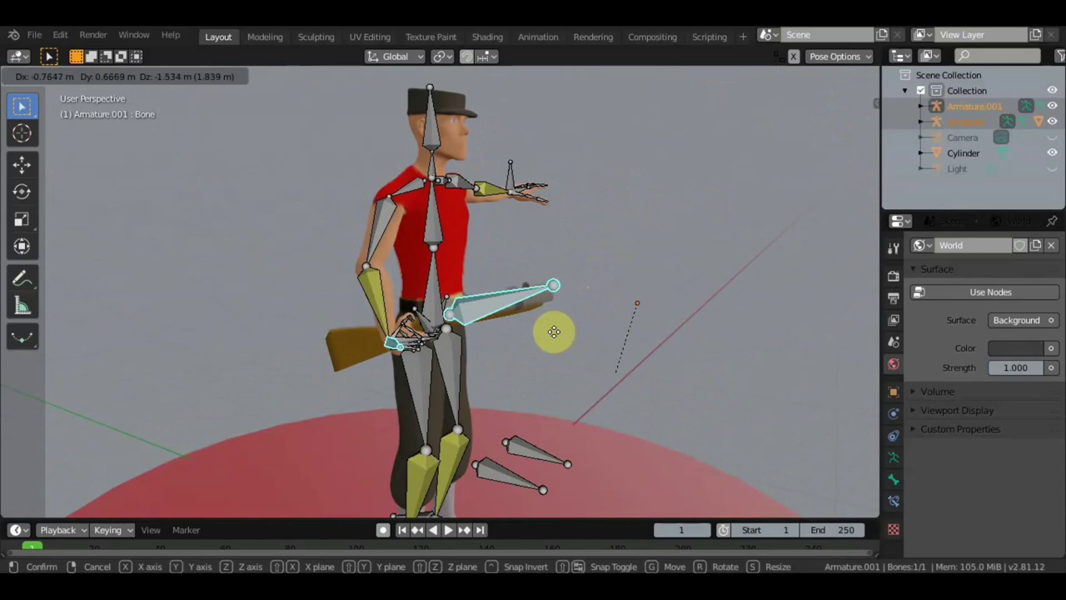
click(666, 306)
mouse_move(666, 306)
middle_down()
mouse_move(481, 338)
mouse_move(539, 331)
mouse_move(480, 175)
mouse_move(523, 198)
mouse_move(443, 132)
middle_up()
scroll(481, 175, up, 3)
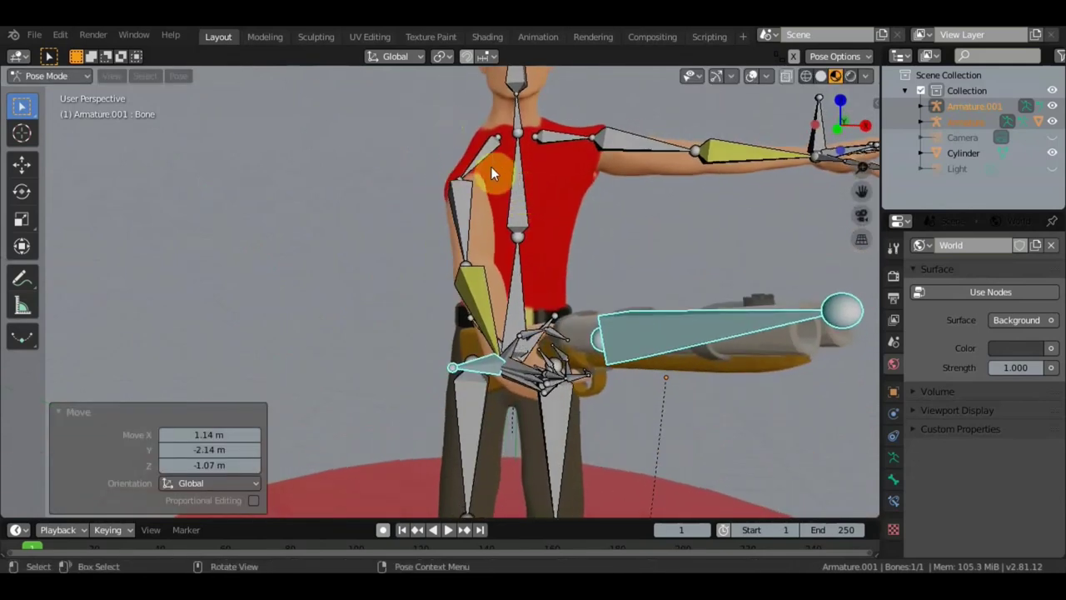
scroll(528, 186, down, 5)
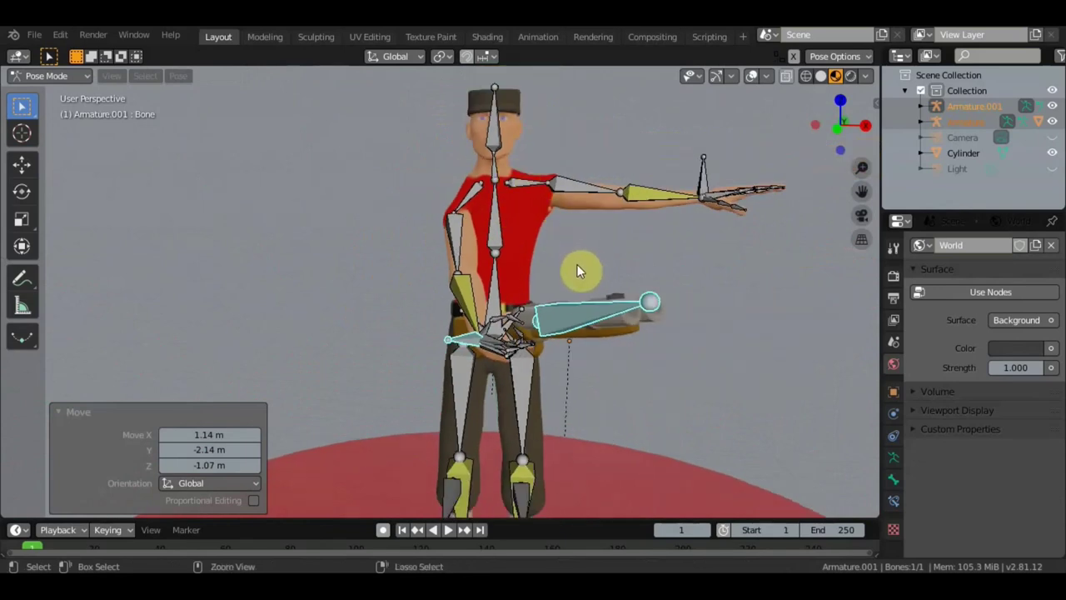
key(ctrl+z)
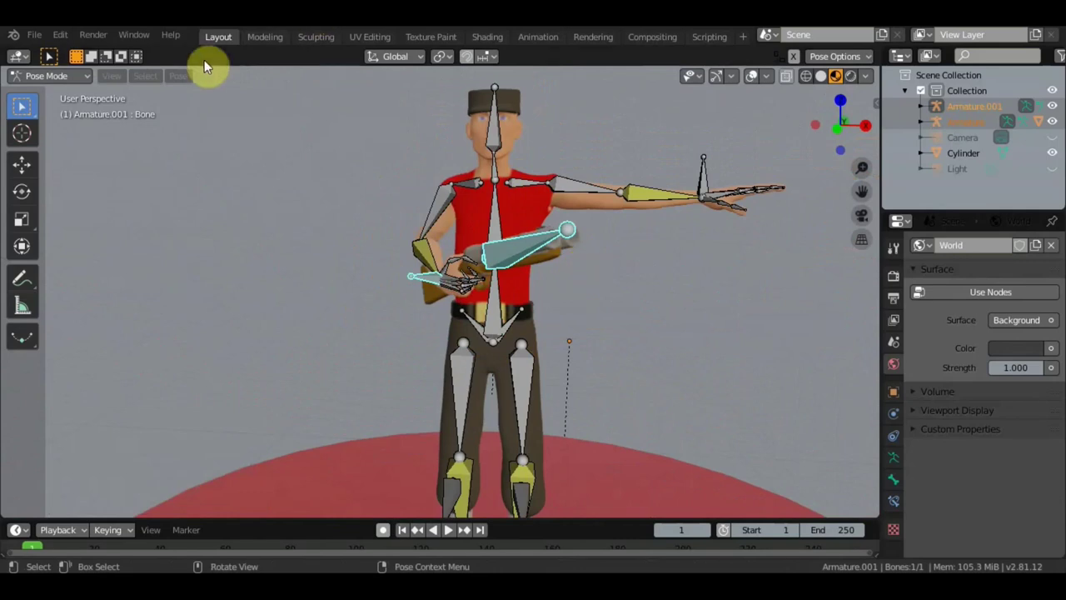
click(85, 74)
Step: In Edit Mode, select both shoulder bones, then the spine bone as active
click(73, 106)
middle_drag(437, 236, 466, 234)
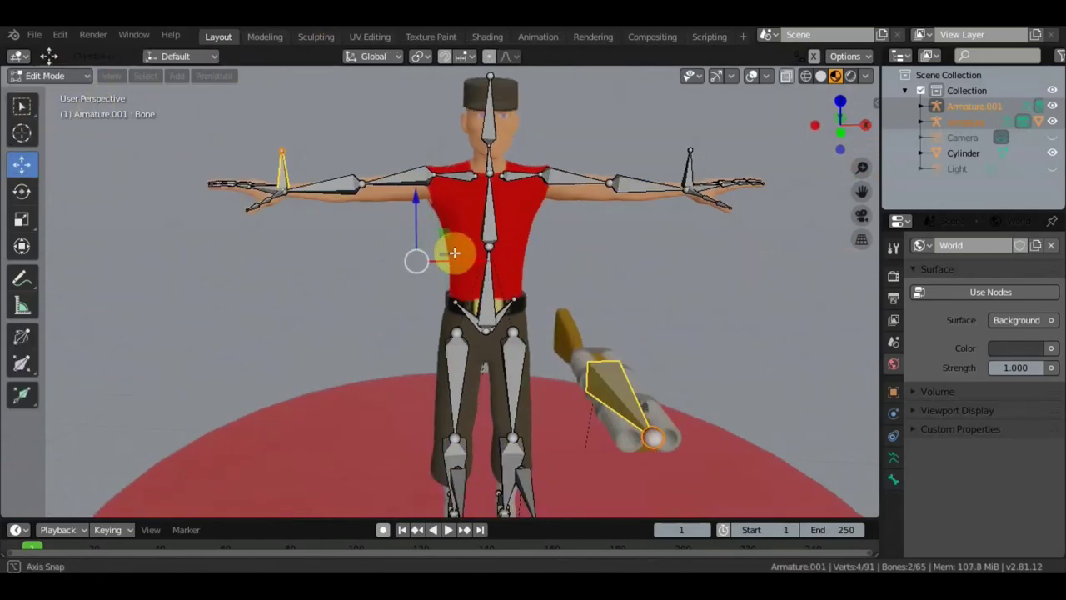
scroll(504, 199, up, 3)
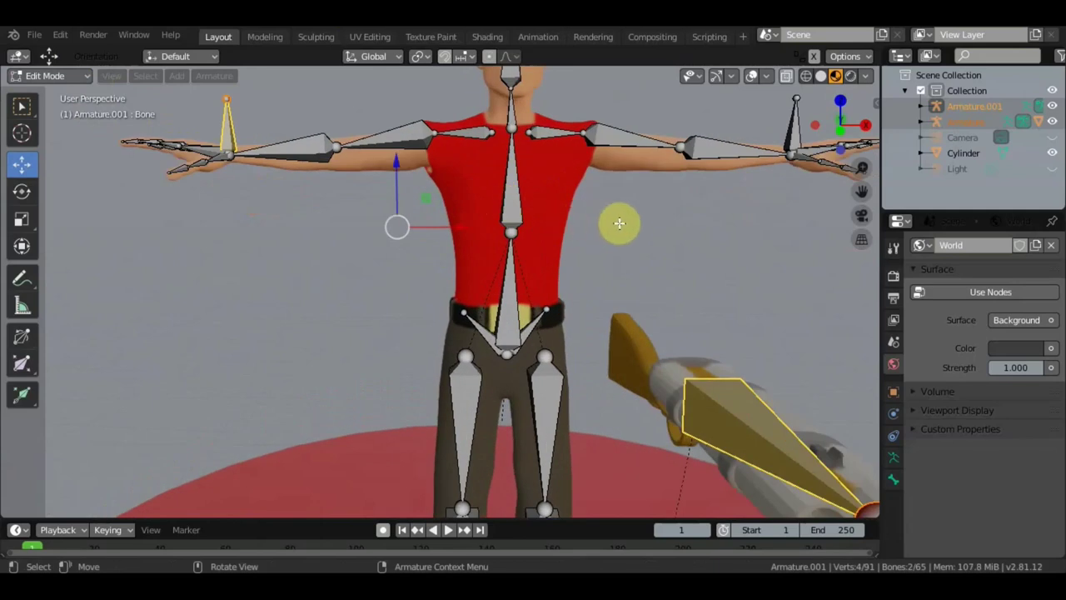
scroll(624, 219, down, 2)
scroll(583, 311, down, 2)
click(417, 248)
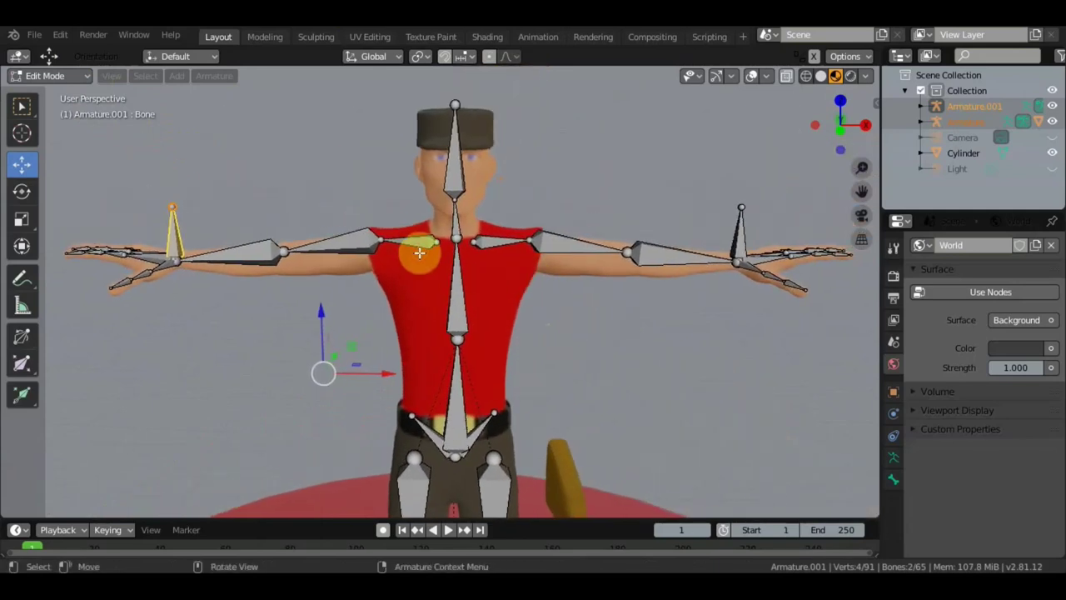
scroll(495, 147, up, 3)
shift+click(533, 180)
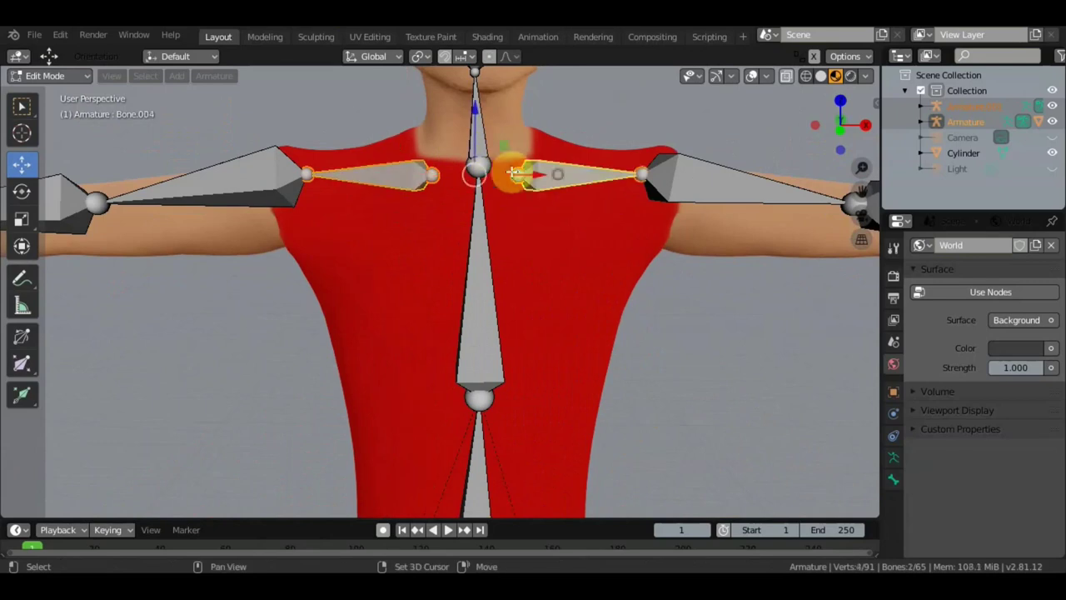
click(22, 107)
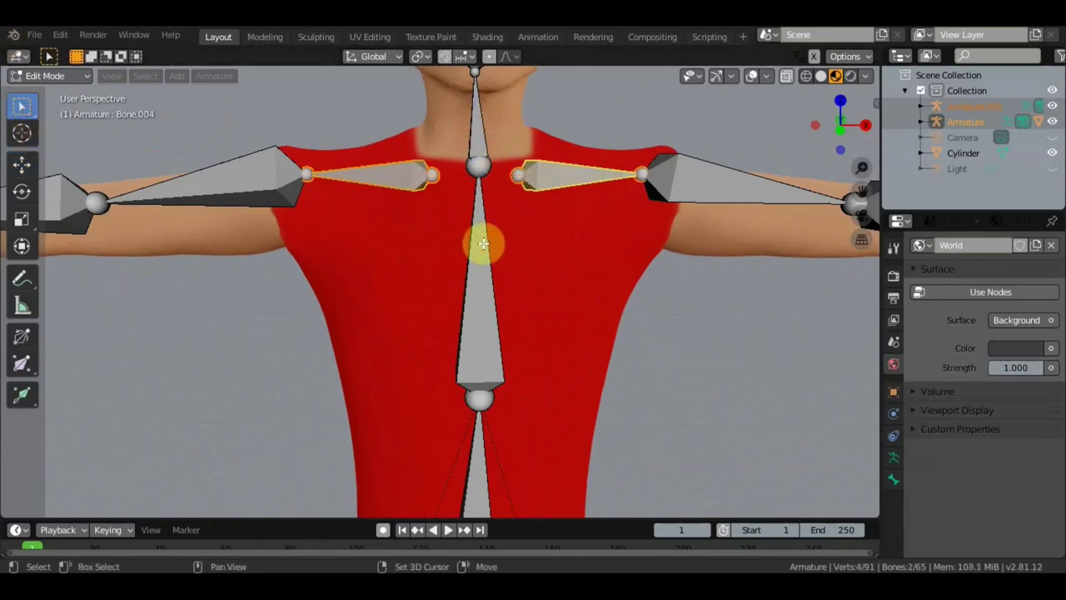
shift+click(483, 245)
Step: Parent the shoulder bones to spine Bone.001 with Keep Offset
scroll(519, 260, down, 2)
scroll(499, 262, down, 2)
scroll(475, 283, down, 2)
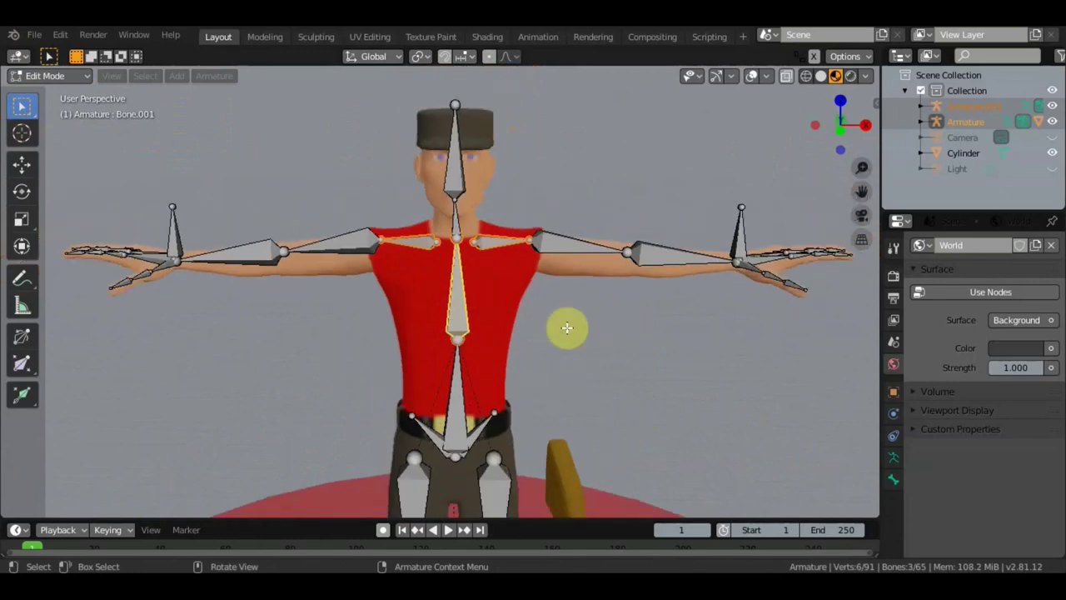
key(ctrl+p)
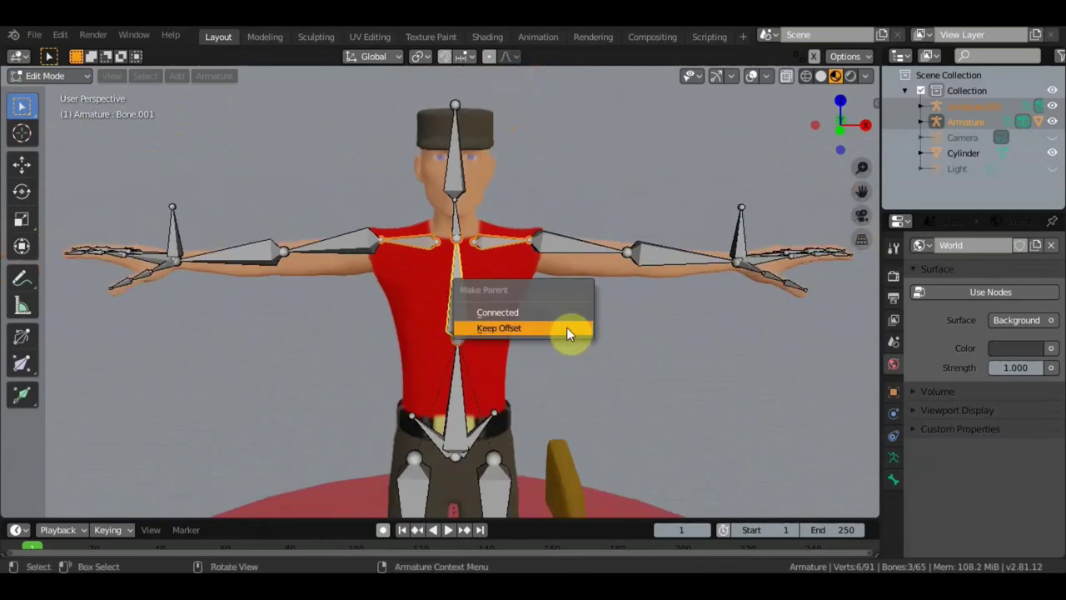
click(567, 331)
Step: Return the rig to Pose Mode and orbit to a side view of the soldier
scroll(543, 306, down, 1)
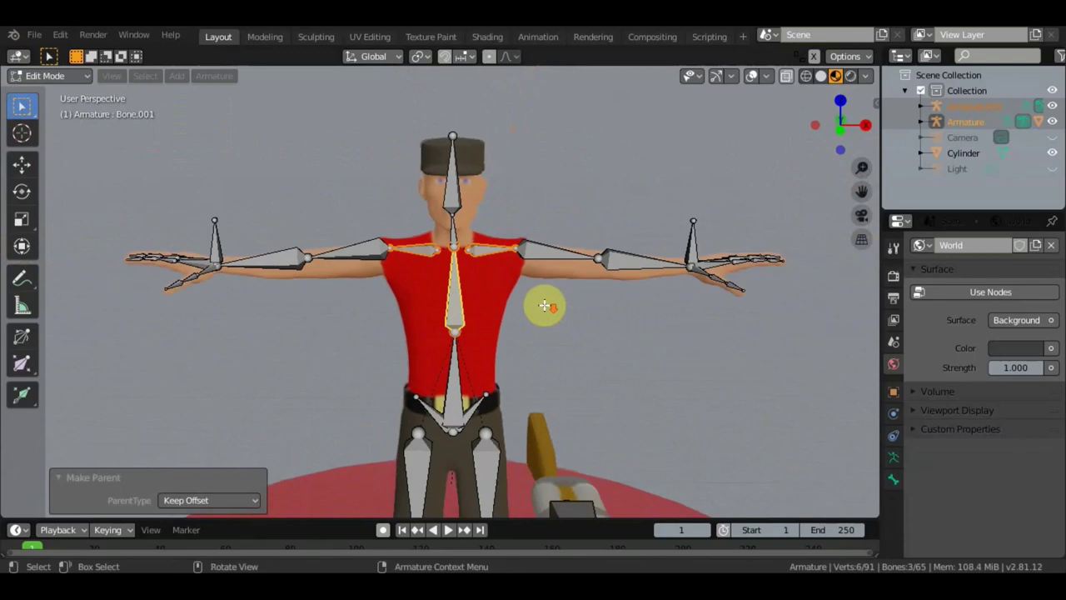
click(81, 76)
click(70, 126)
scroll(243, 215, down, 3)
mouse_move(243, 216)
middle_down()
mouse_move(366, 208)
mouse_move(439, 258)
middle_up()
scroll(416, 324, up, 2)
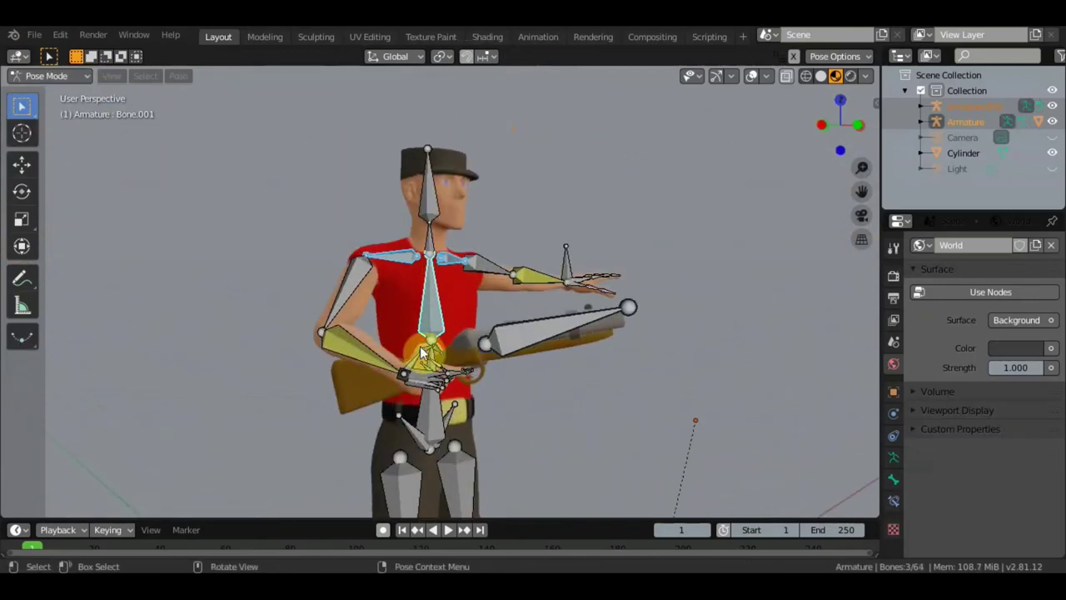
Step: Select the rifle bone and move it out to the soldier's side
shift+click(550, 327)
middle_drag(541, 327, 437, 344)
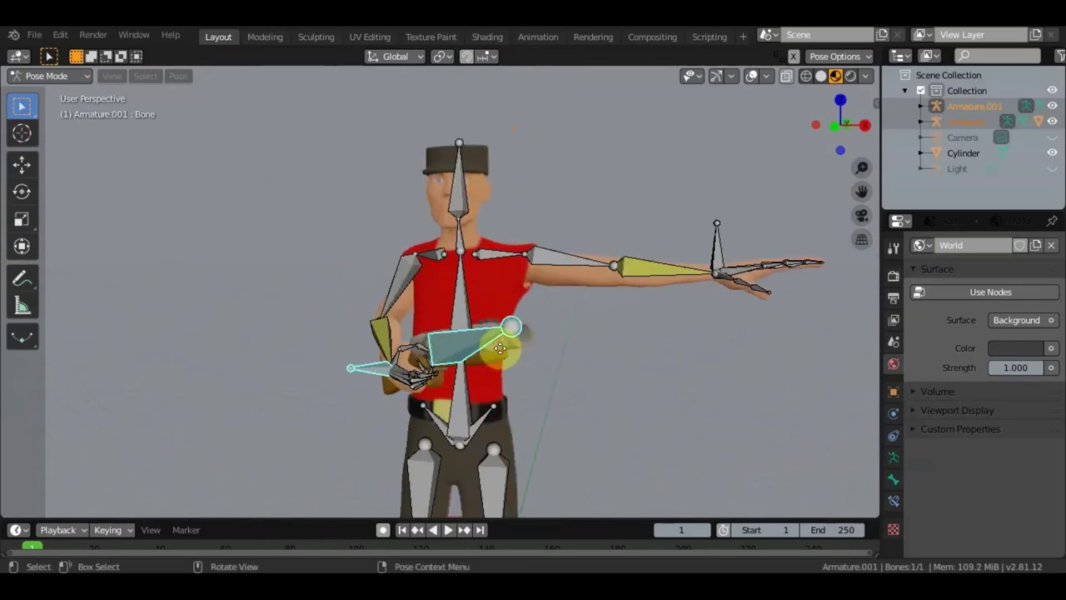
key(g)
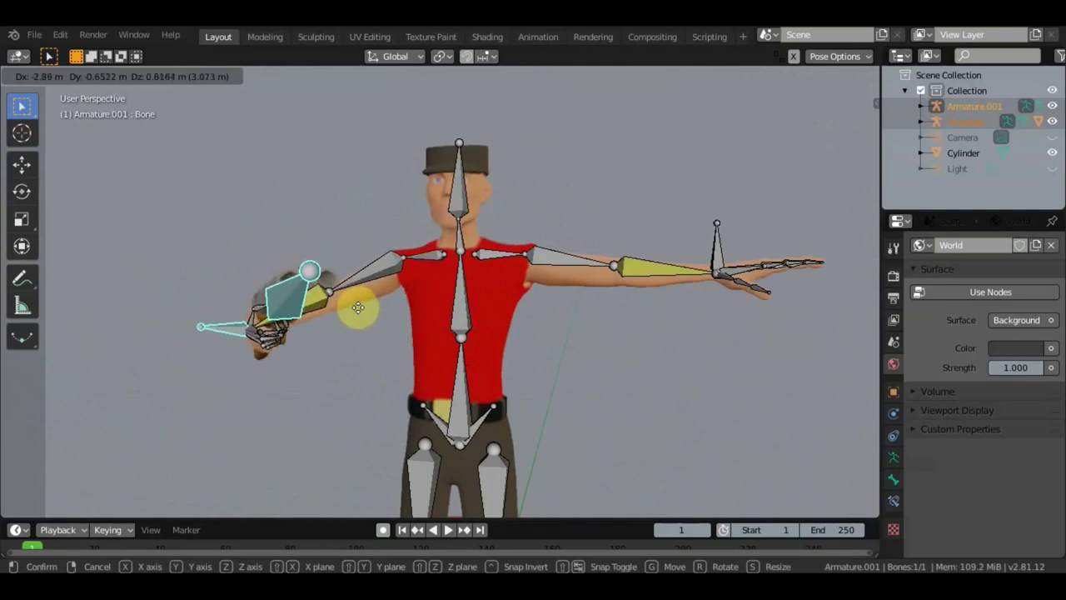
click(354, 308)
mouse_move(432, 280)
middle_down()
mouse_move(639, 349)
mouse_move(705, 428)
mouse_move(684, 423)
middle_up()
Step: Rotate and reposition the rifle bone while viewing the soldier from the side
key(r)
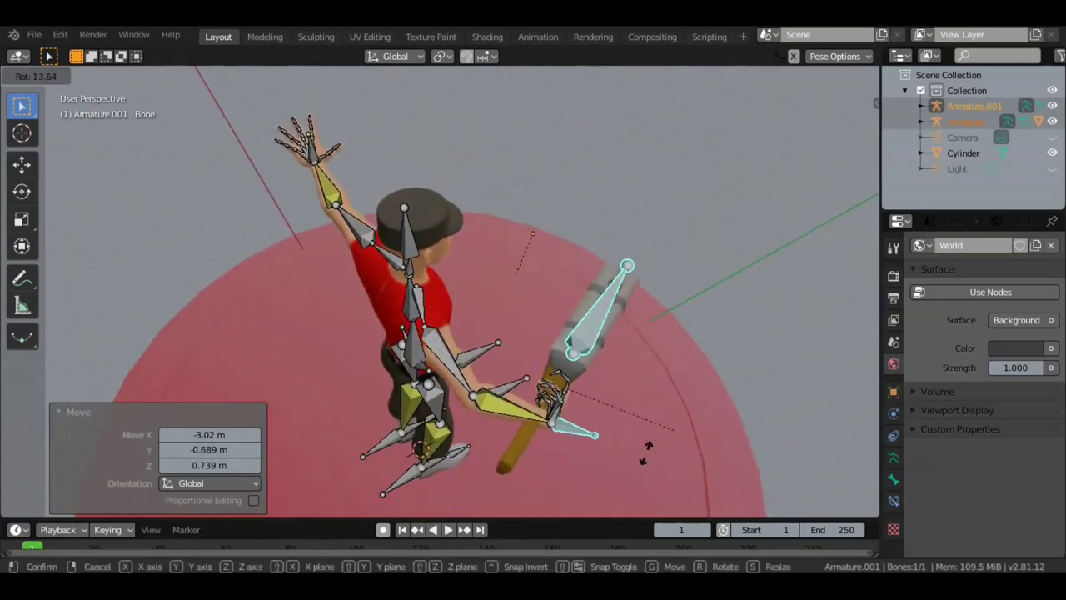
click(593, 452)
middle_drag(605, 438, 585, 381)
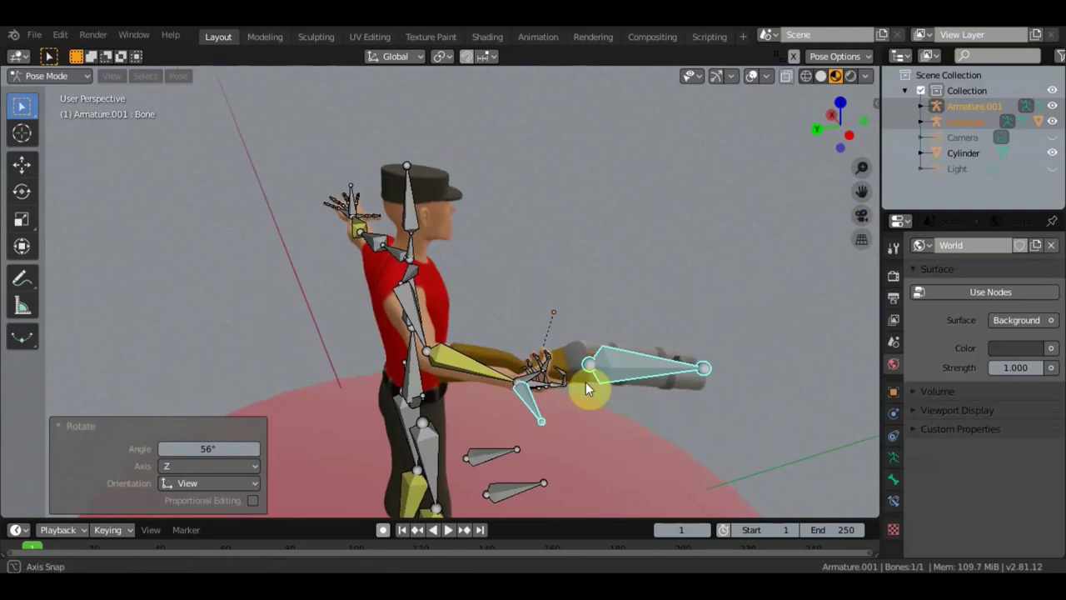
key(g)
click(689, 331)
key(r)
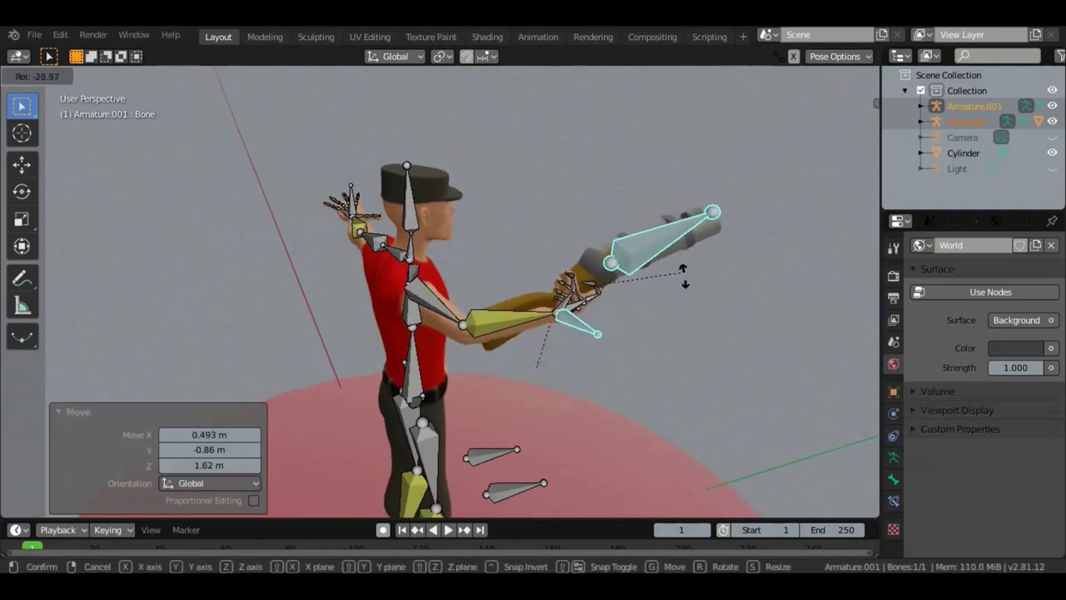
click(687, 291)
Step: From the front view, lower the rifle bone and tilt it
mouse_move(681, 298)
middle_down()
mouse_move(496, 292)
mouse_move(475, 281)
middle_up()
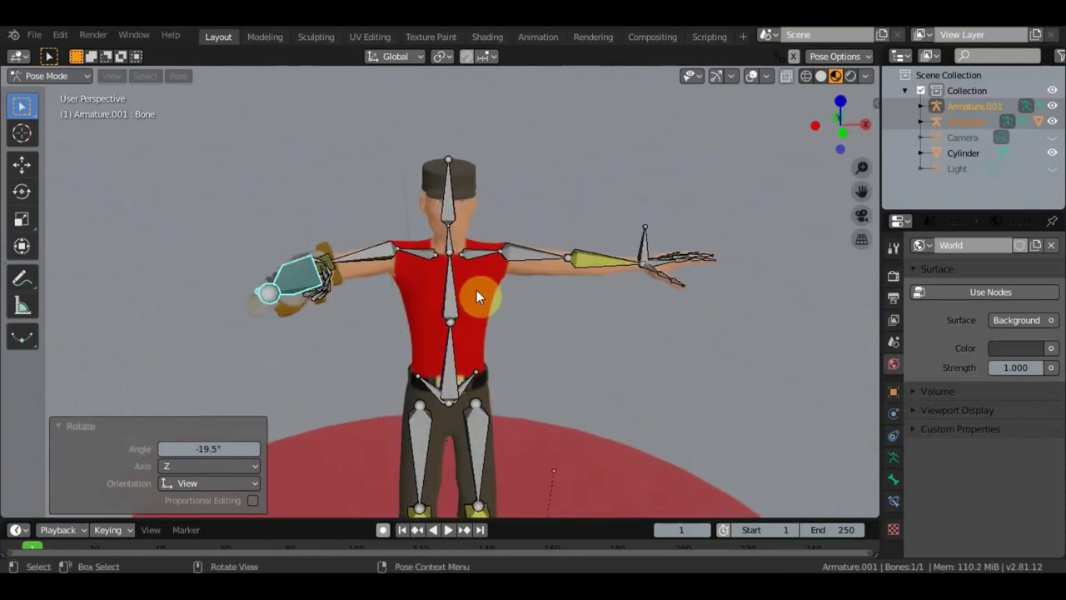
key(g)
click(510, 320)
key(r)
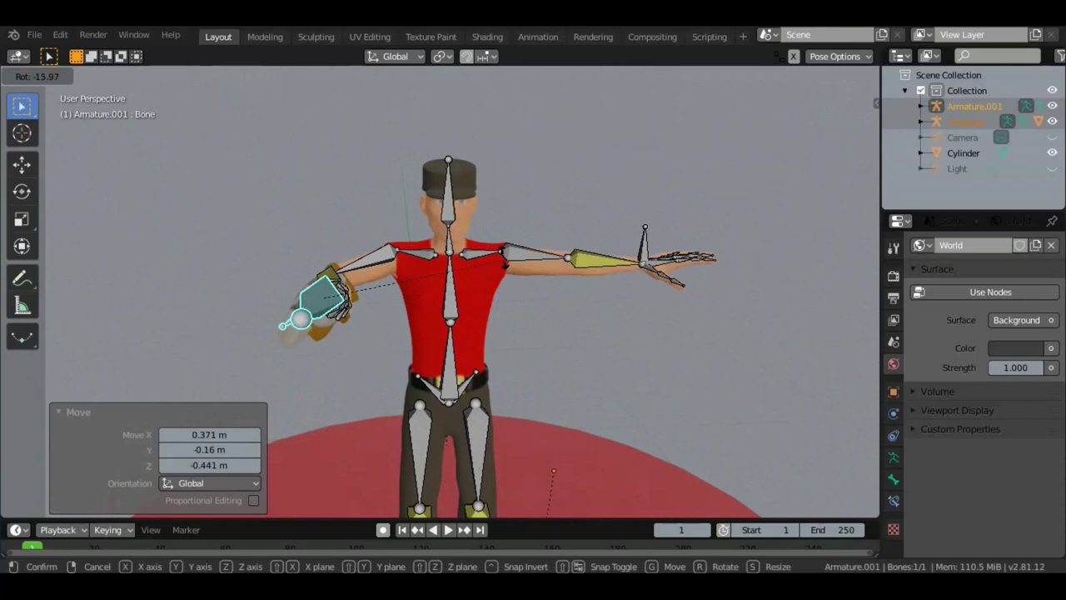
click(503, 256)
Step: Hide the bones to check the rifle, then show them and rotate the rifle further
click(748, 76)
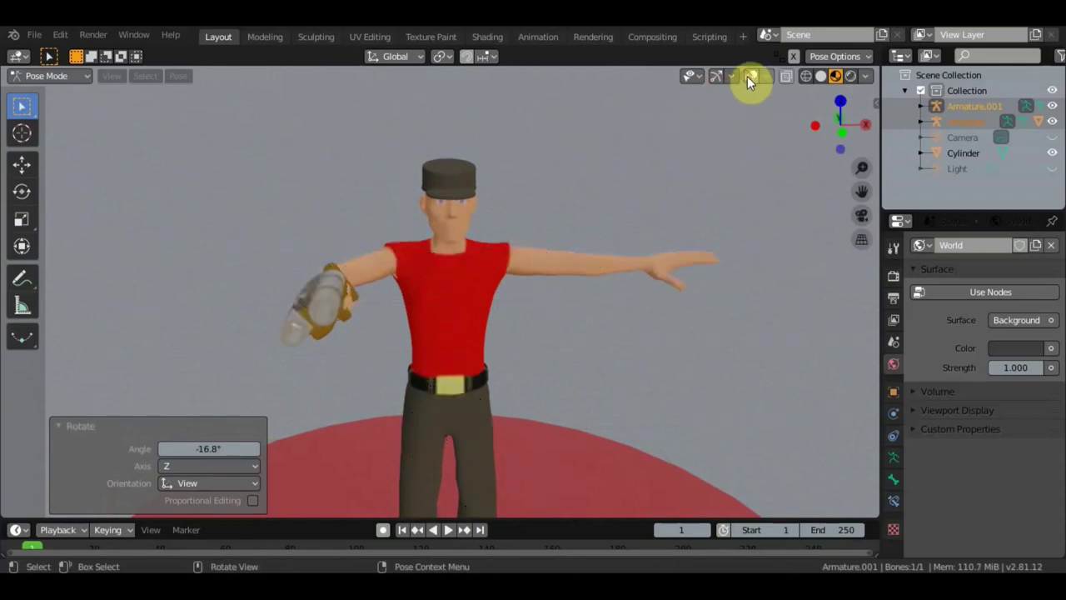
click(749, 78)
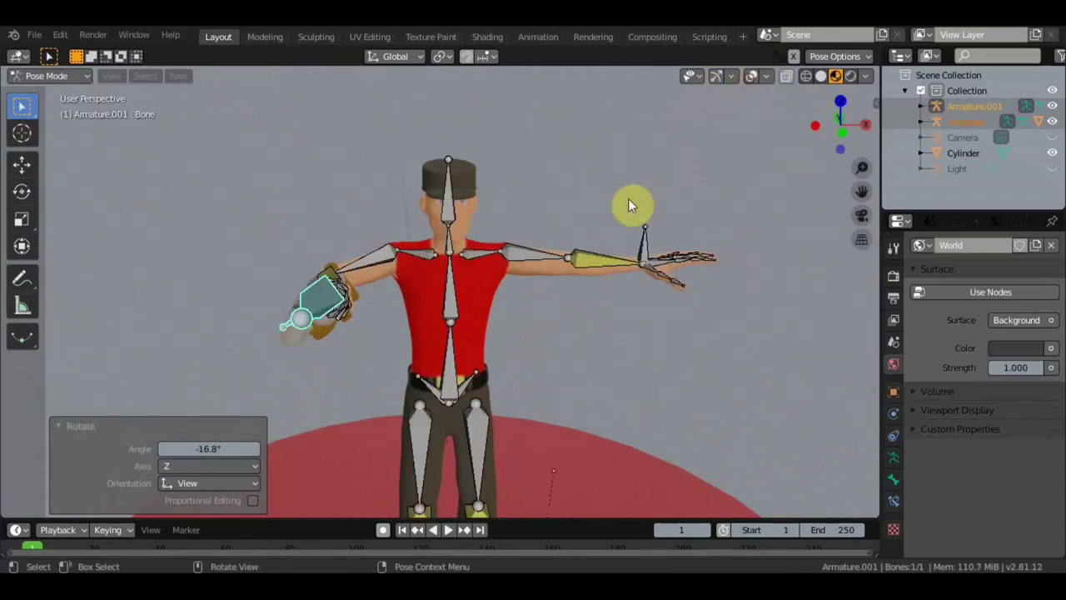
key(r)
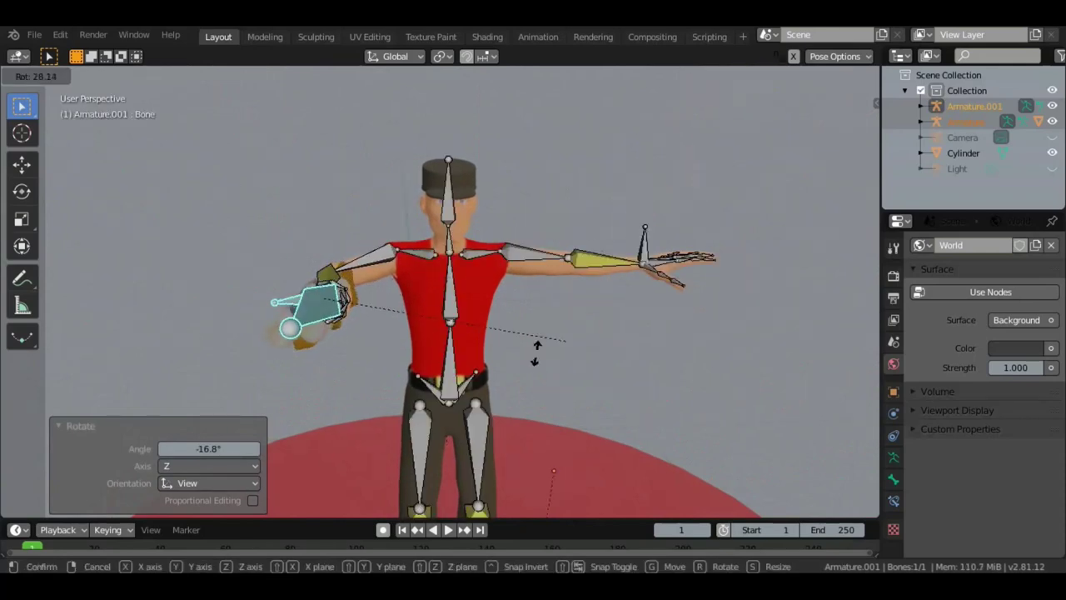
click(518, 362)
Step: Move the rifle out in front of the soldier from a top-down view
mouse_move(542, 331)
middle_down()
mouse_move(655, 364)
mouse_move(669, 384)
mouse_move(641, 413)
middle_up()
key(g)
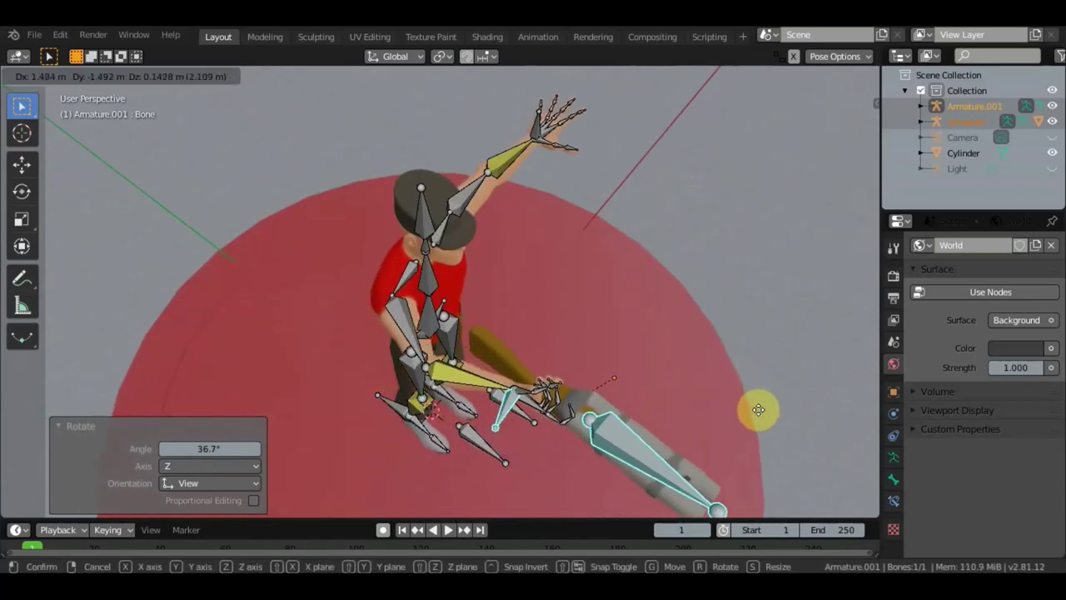
drag(732, 387, 748, 432)
click(716, 400)
middle_drag(664, 373, 606, 277)
Step: Undo that move, reposition the rifle at shoulder height, and select the empty arm's hand bone
key(ctrl+z)
key(g)
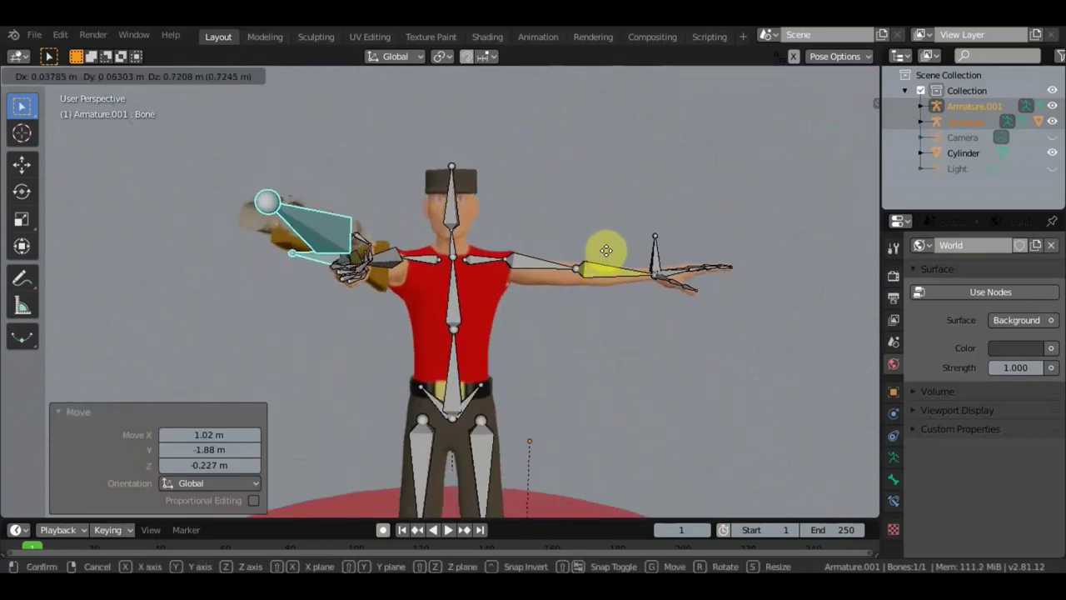
click(606, 298)
mouse_move(606, 298)
middle_down()
mouse_move(566, 307)
mouse_move(510, 256)
mouse_move(624, 244)
mouse_move(760, 289)
mouse_move(703, 343)
middle_up()
click(657, 268)
Step: Pull the empty left arm down to the side and rotate its hand 96.7° to hang down
key(g)
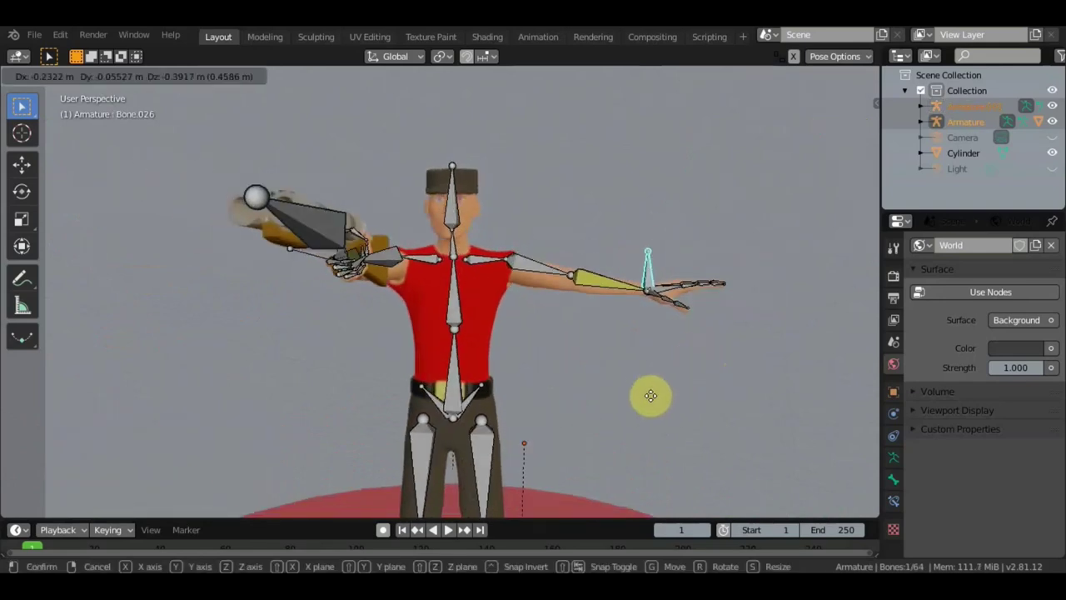
click(595, 458)
middle_drag(595, 456, 578, 352)
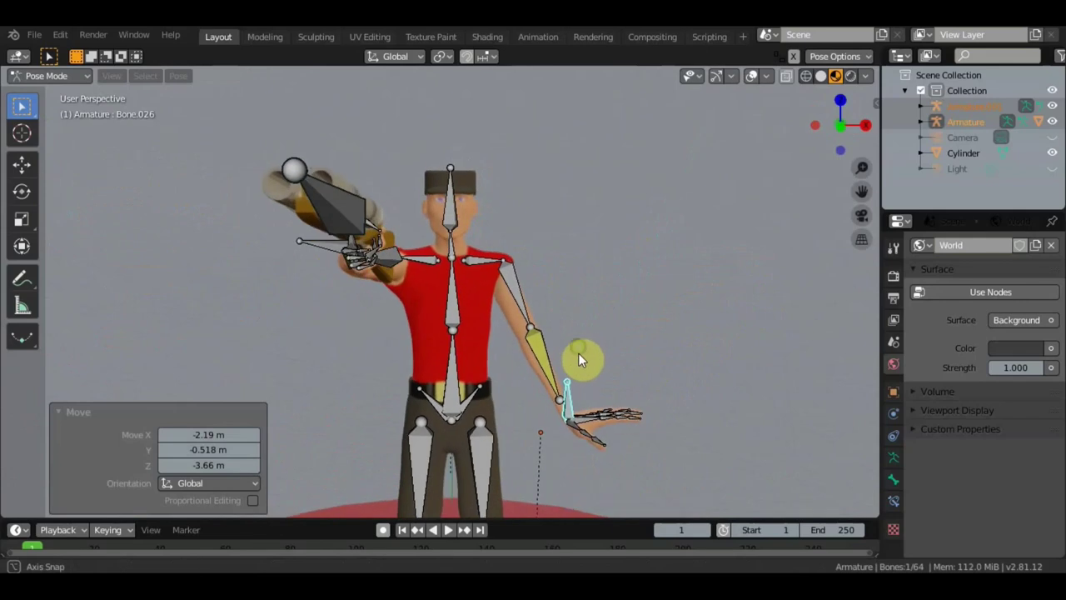
key(r)
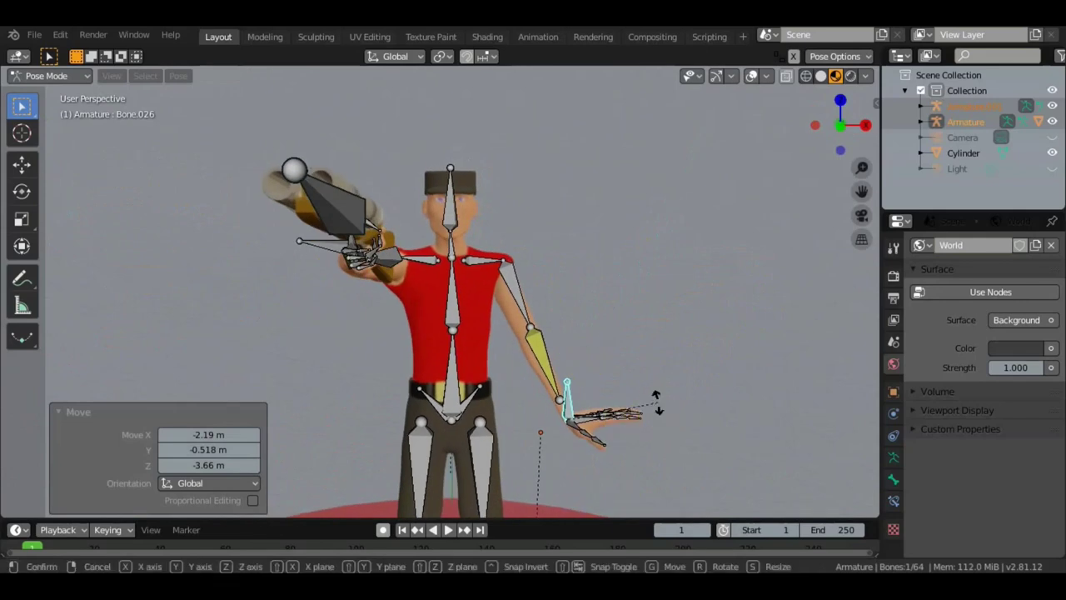
click(575, 502)
mouse_move(606, 459)
middle_down()
mouse_move(468, 398)
mouse_move(668, 414)
mouse_move(622, 245)
mouse_move(562, 222)
mouse_move(647, 302)
mouse_move(562, 264)
mouse_move(575, 279)
middle_up()
scroll(566, 236, up, 3)
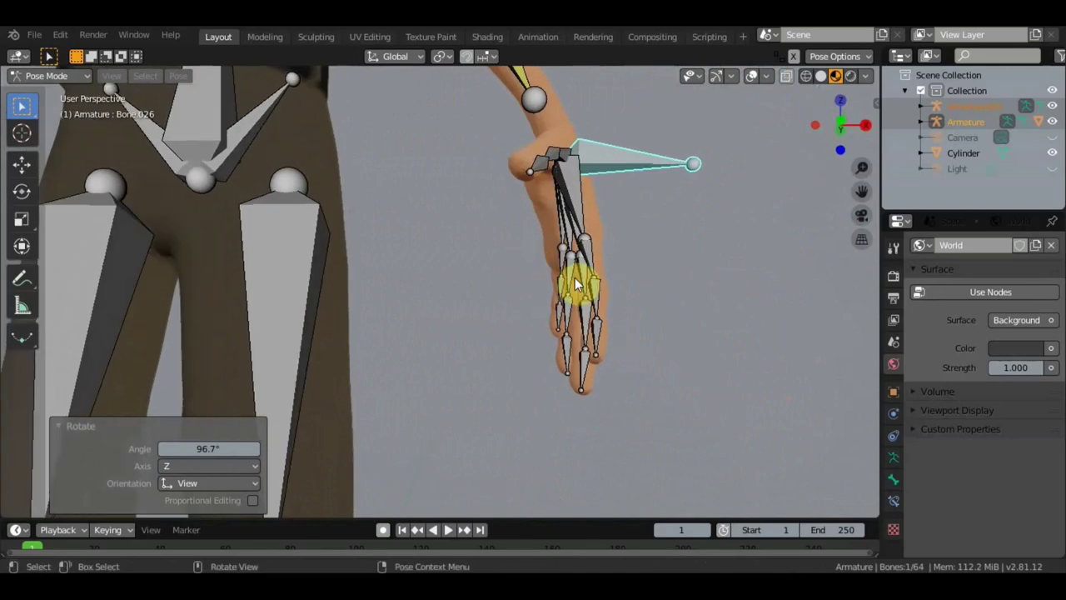
Step: Select two finger bones of the lowered hand and rotate them to curl inward
click(605, 299)
middle_drag(621, 306, 623, 312)
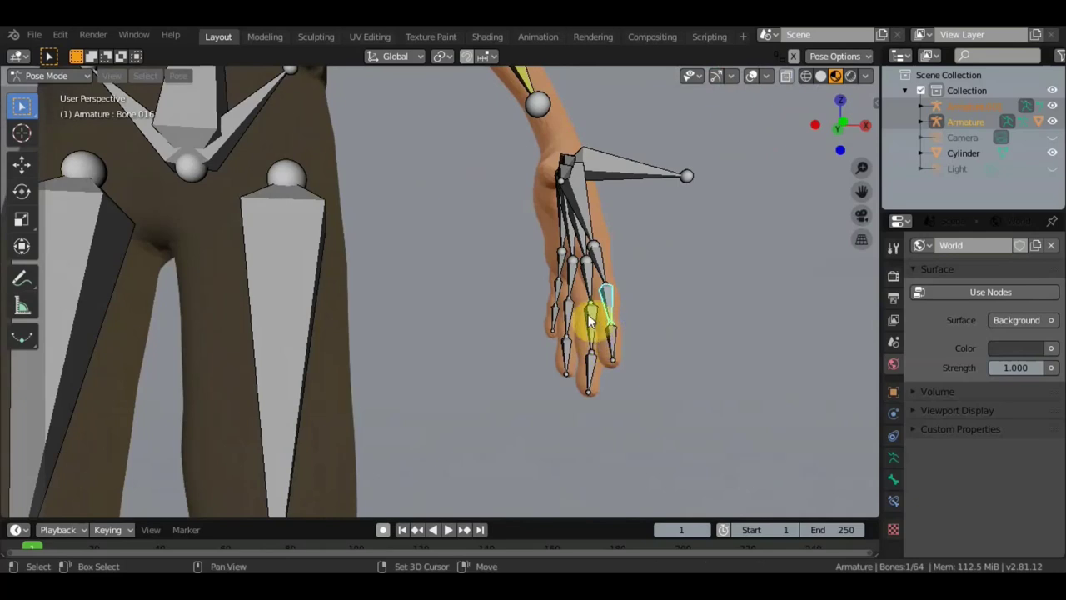
shift+click(557, 289)
mouse_move(557, 289)
middle_down()
mouse_move(515, 308)
mouse_move(605, 331)
middle_up()
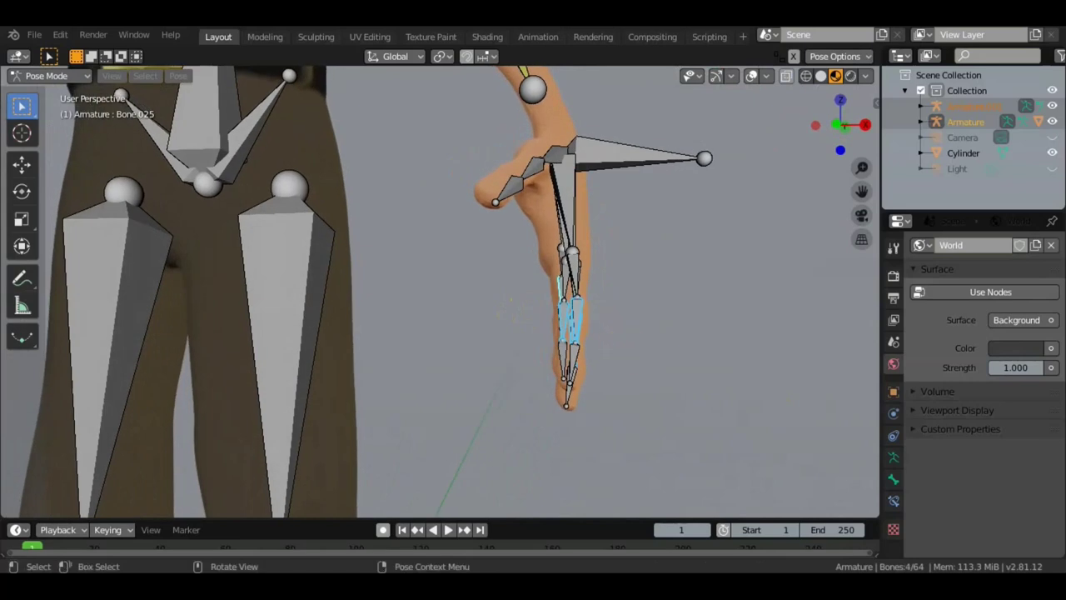
key(r)
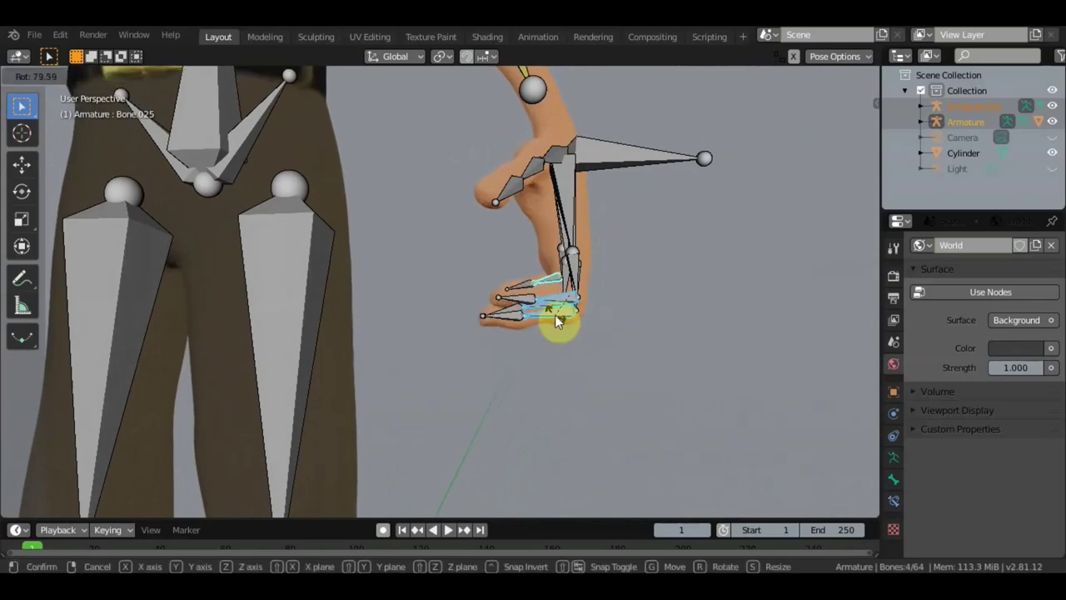
click(556, 319)
mouse_move(602, 324)
middle_down()
mouse_move(707, 279)
mouse_move(714, 289)
mouse_move(705, 286)
middle_up()
scroll(702, 294, up, 3)
mouse_move(680, 332)
middle_down()
mouse_move(655, 267)
mouse_move(712, 244)
mouse_move(664, 265)
mouse_move(678, 224)
middle_up()
Step: Select a single finger bone and bend it with two rotations
click(744, 260)
key(r)
click(662, 156)
mouse_move(662, 157)
middle_down()
mouse_move(609, 190)
mouse_move(571, 245)
mouse_move(454, 247)
middle_up()
key(r)
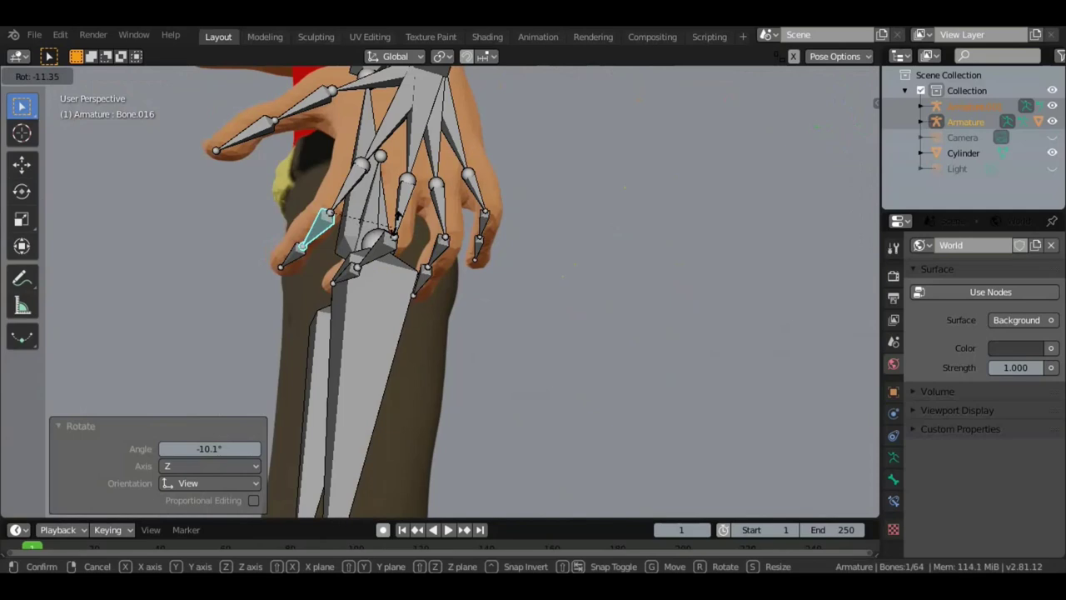
click(398, 224)
Step: Rotate the next finger bone and the middle finger bone inward
click(355, 189)
key(r)
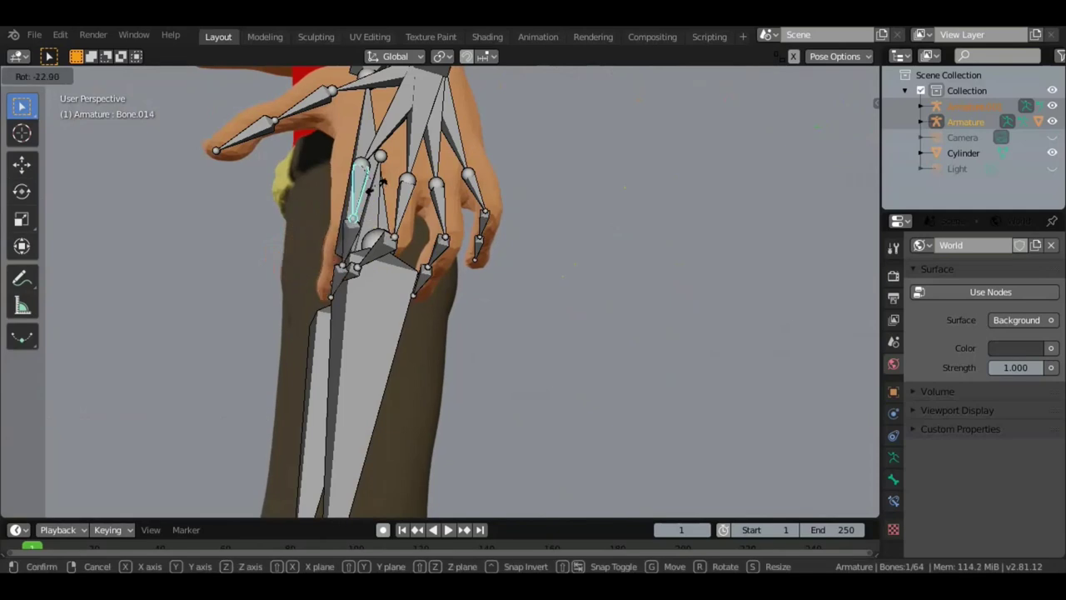
click(360, 190)
click(404, 202)
key(r)
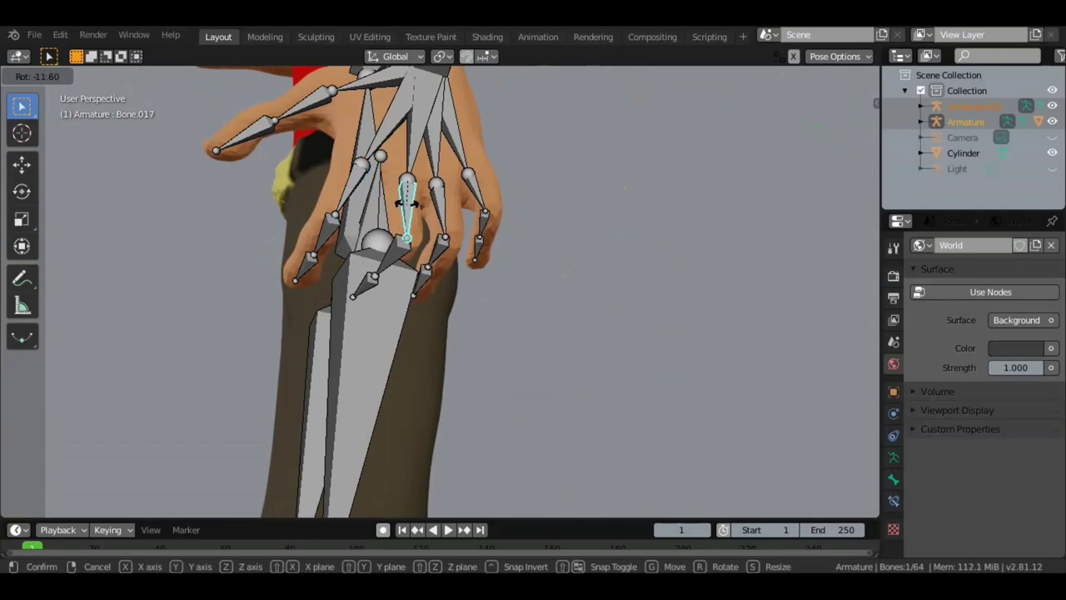
click(405, 225)
Step: Rotate two more finger bones individually to bend them toward the palm
mouse_move(395, 249)
middle_down()
mouse_move(392, 167)
mouse_move(383, 229)
mouse_move(419, 186)
middle_up()
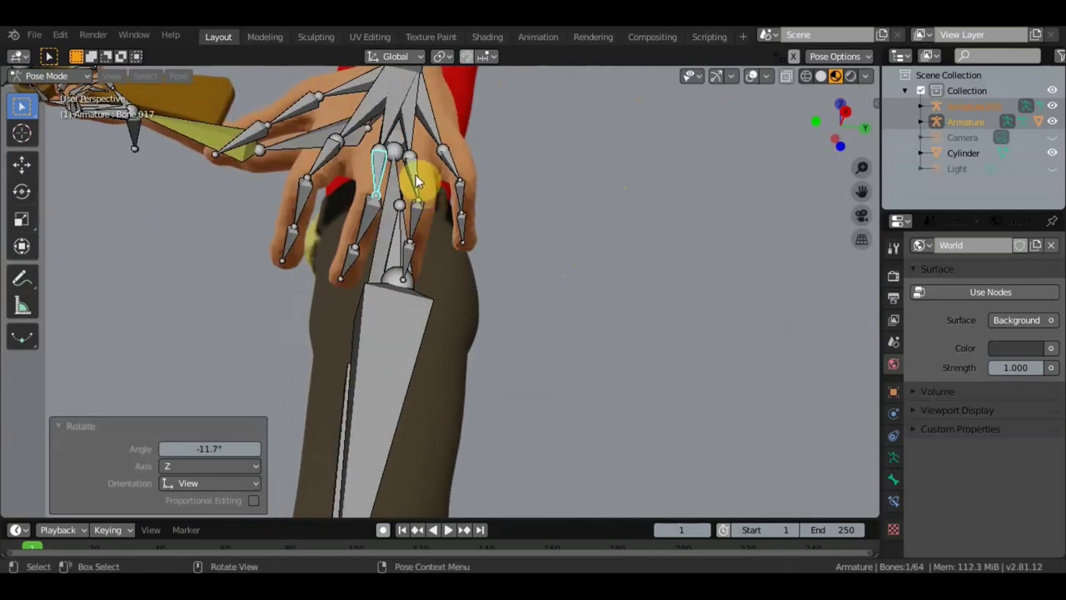
click(416, 182)
key(r)
click(454, 160)
click(453, 162)
key(r)
click(456, 177)
Step: Select the pinky and three other fingertip bones, curl them together, then hide the bones
mouse_move(463, 192)
middle_down()
mouse_move(721, 263)
mouse_move(713, 248)
mouse_move(673, 376)
mouse_move(649, 309)
mouse_move(649, 349)
middle_up()
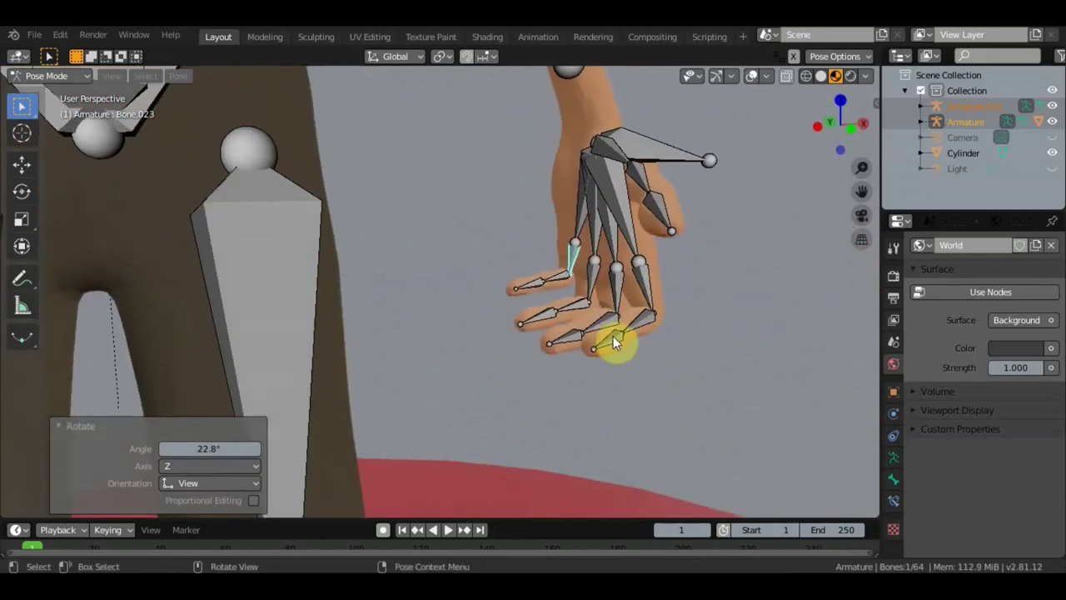
click(613, 337)
middle_drag(637, 332, 629, 340)
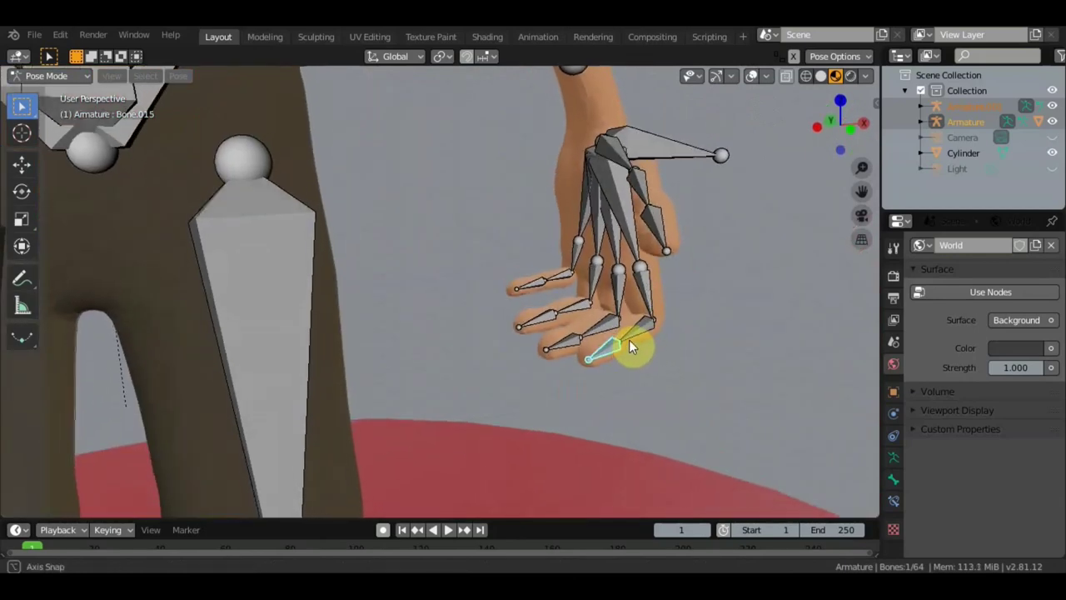
shift+click(567, 338)
shift+click(545, 317)
shift+click(535, 290)
middle_drag(565, 289, 509, 262)
middle_drag(677, 348, 663, 346)
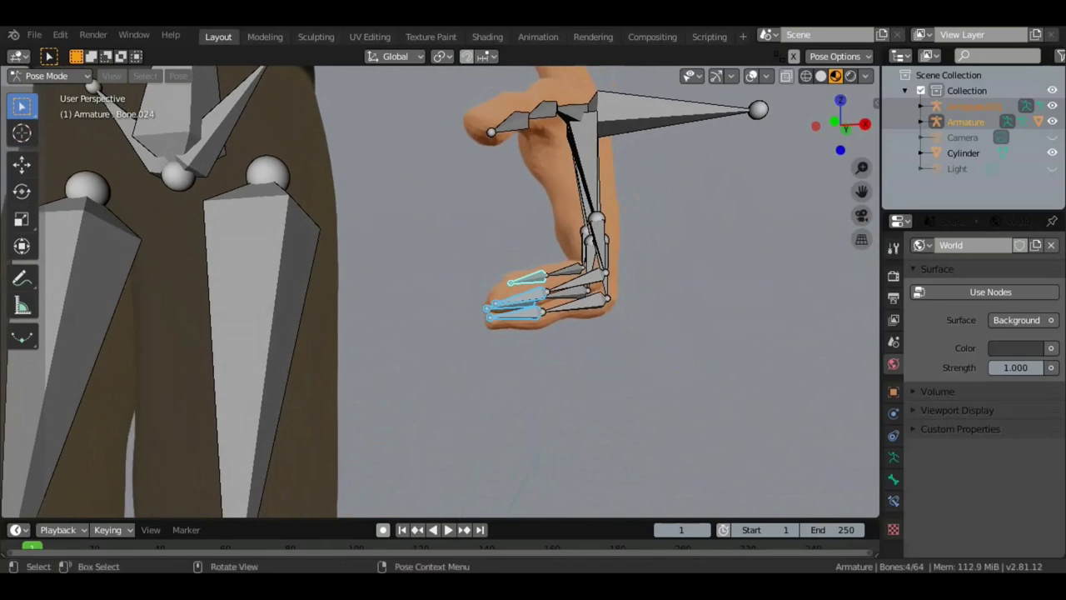
key(r)
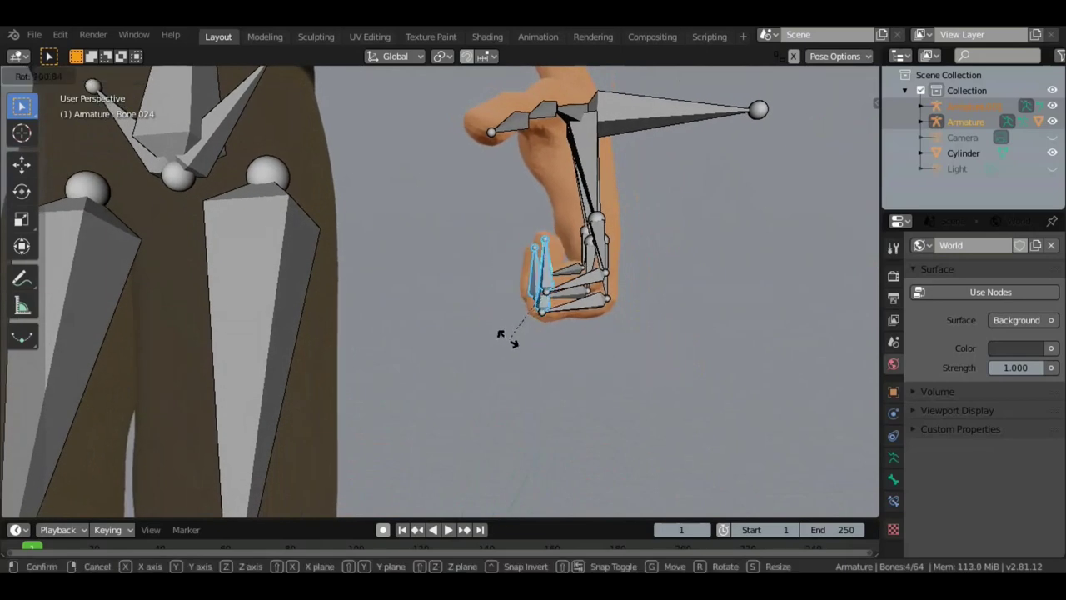
click(507, 338)
mouse_move(601, 317)
middle_down()
mouse_move(724, 352)
mouse_move(727, 367)
mouse_move(649, 384)
mouse_move(612, 362)
mouse_move(611, 350)
mouse_move(593, 348)
mouse_move(611, 354)
mouse_move(671, 255)
middle_up()
click(751, 76)
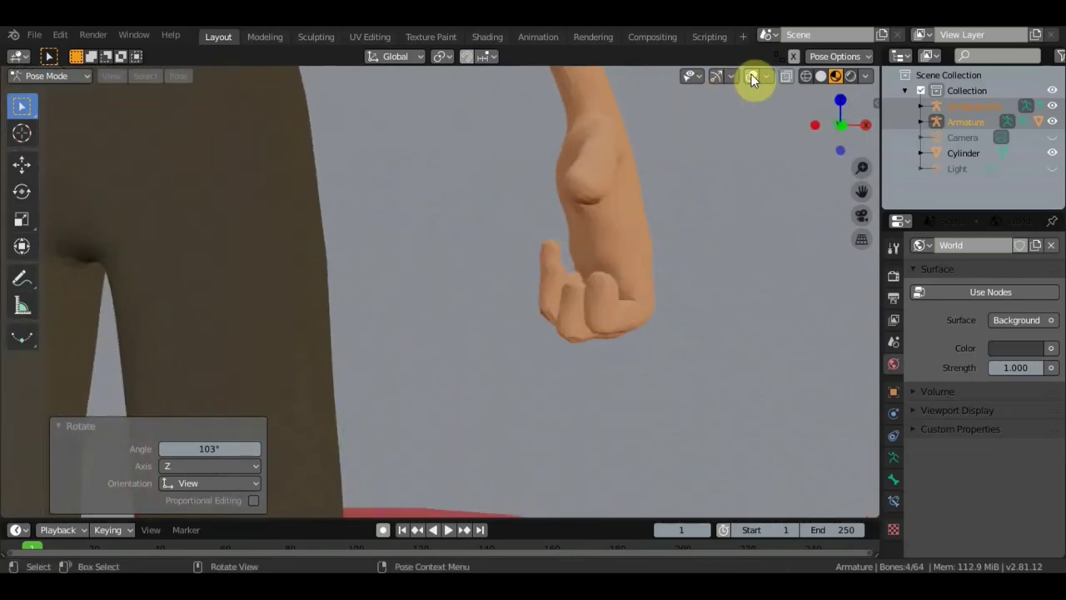
Step: Show the bones again and curl four selected finger bones 23.5°
mouse_move(709, 203)
middle_down()
mouse_move(786, 286)
mouse_move(703, 220)
middle_up()
click(751, 76)
middle_drag(750, 87, 673, 240)
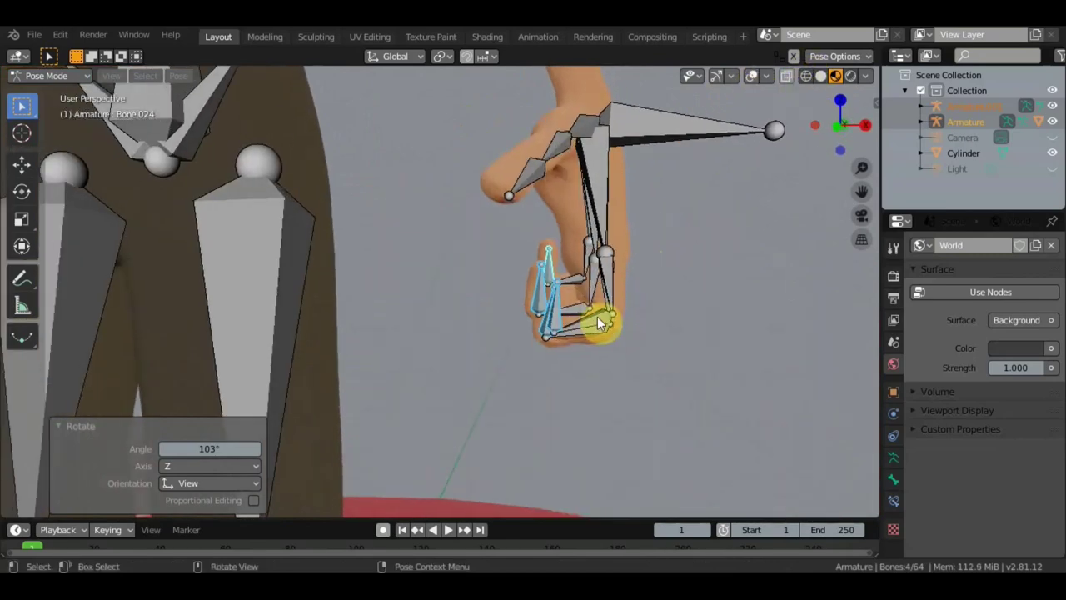
click(599, 318)
mouse_move(599, 318)
middle_down()
mouse_move(605, 365)
mouse_move(594, 365)
middle_up()
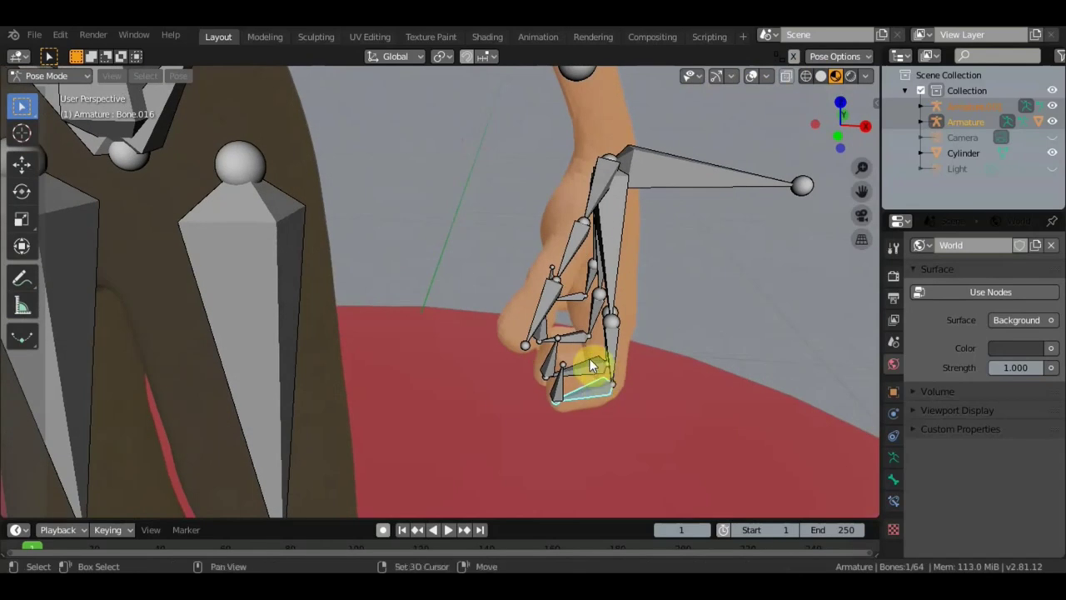
shift+click(587, 360)
shift+click(573, 330)
mouse_move(563, 300)
middle_down()
mouse_move(563, 269)
mouse_move(598, 276)
middle_up()
shift+click(573, 304)
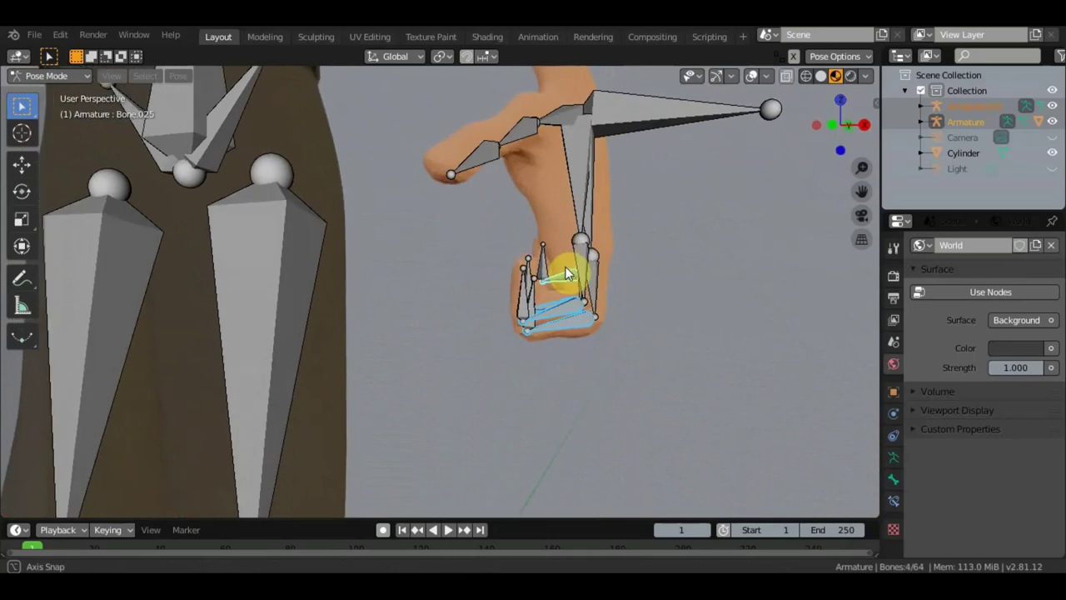
key(r)
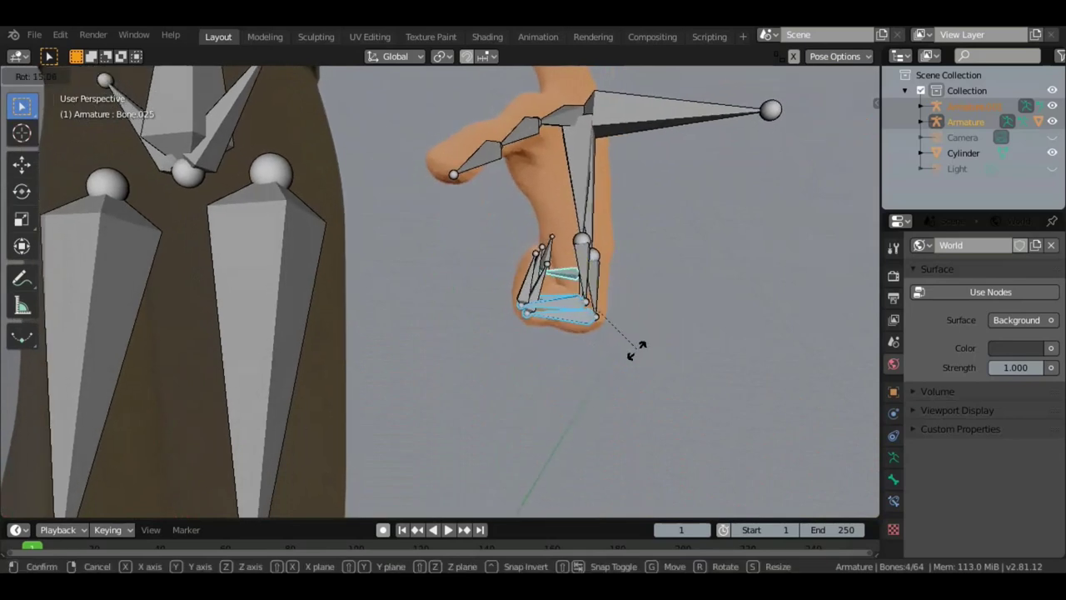
click(625, 351)
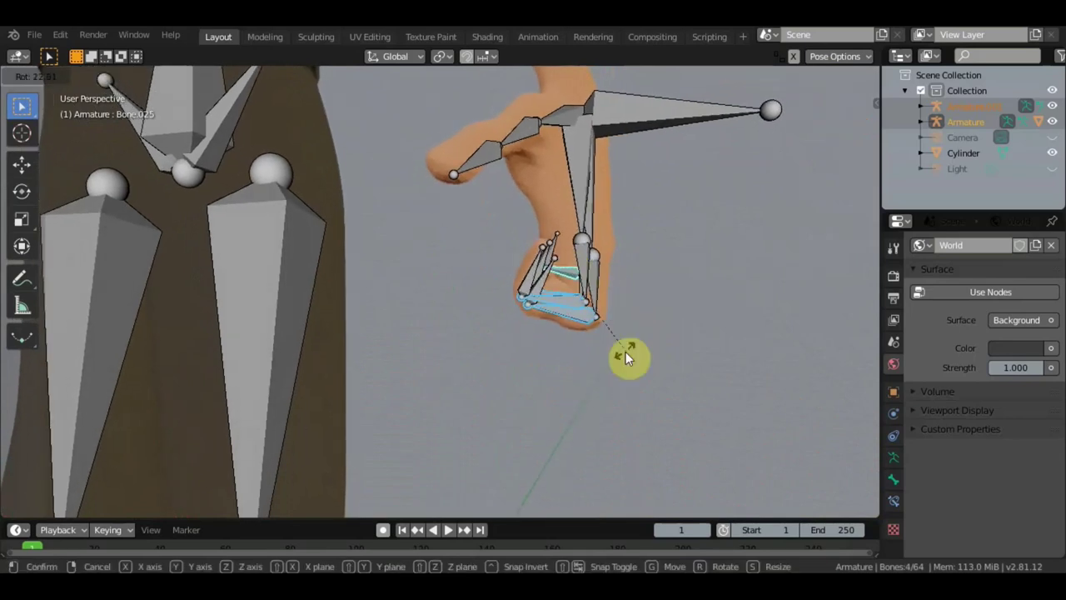
Step: Select a finger bone plus the middle and pinky bones and curl them 47.8°
click(596, 277)
middle_drag(598, 277, 500, 305)
shift+click(481, 307)
shift+click(525, 276)
middle_drag(533, 278, 638, 266)
scroll(641, 266, up, 2)
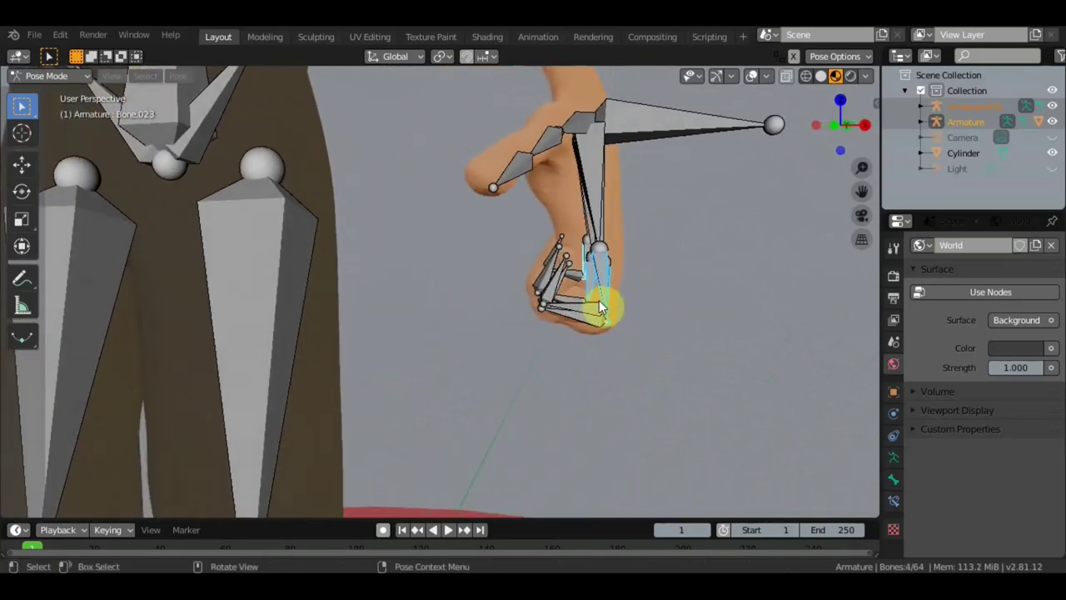
key(r)
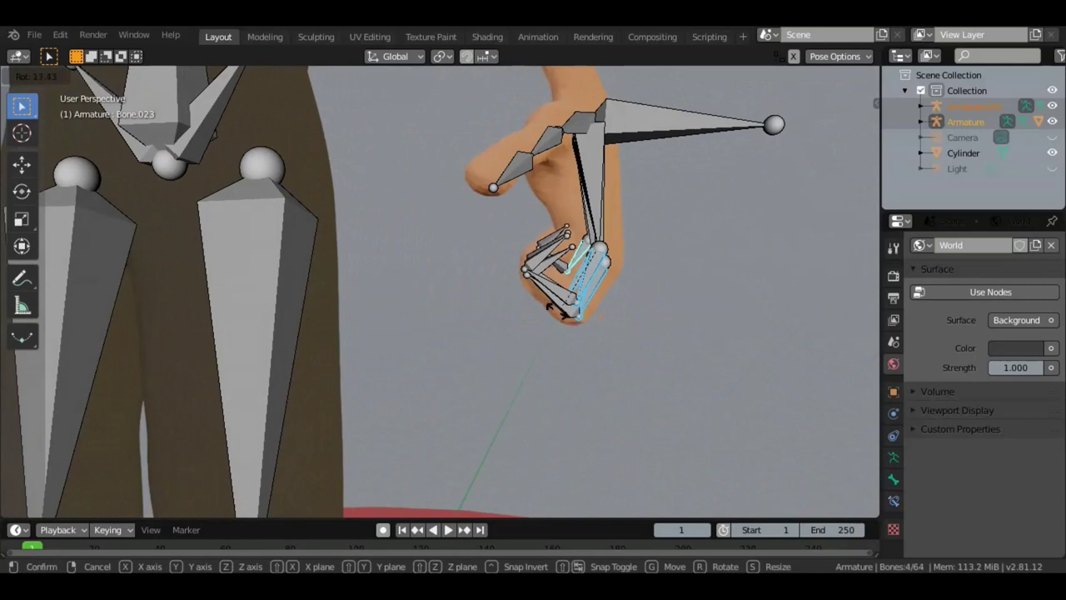
click(531, 303)
mouse_move(532, 303)
middle_down()
mouse_move(683, 303)
mouse_move(678, 311)
mouse_move(708, 333)
mouse_move(718, 299)
middle_up()
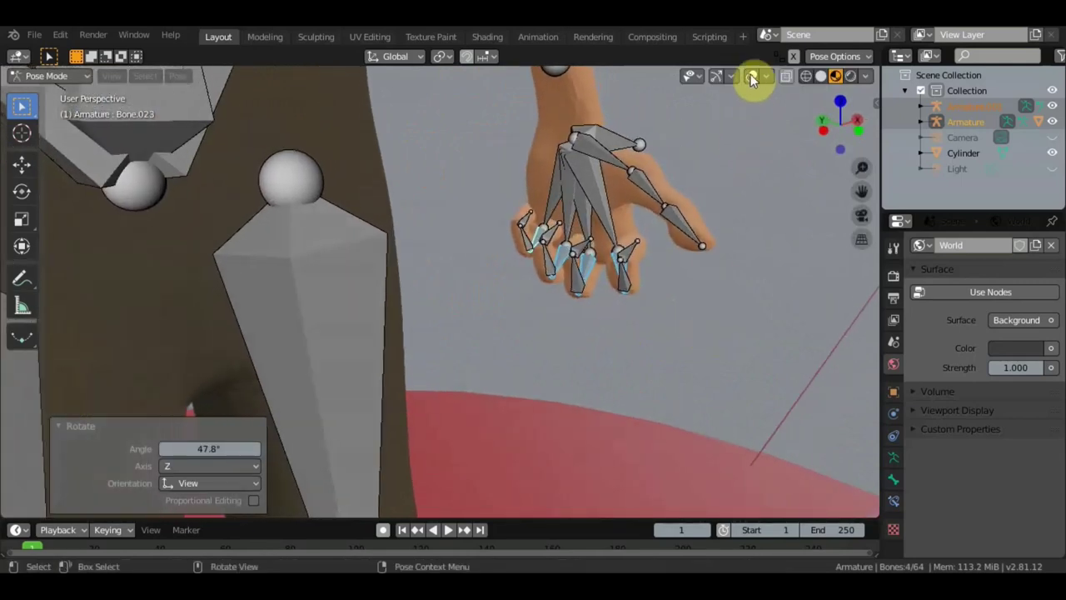
Step: Hide the bones to inspect the fist, then show them again
click(750, 74)
mouse_move(701, 232)
middle_down()
mouse_move(661, 245)
mouse_move(632, 208)
mouse_move(617, 200)
mouse_move(600, 209)
mouse_move(728, 230)
mouse_move(606, 197)
middle_up()
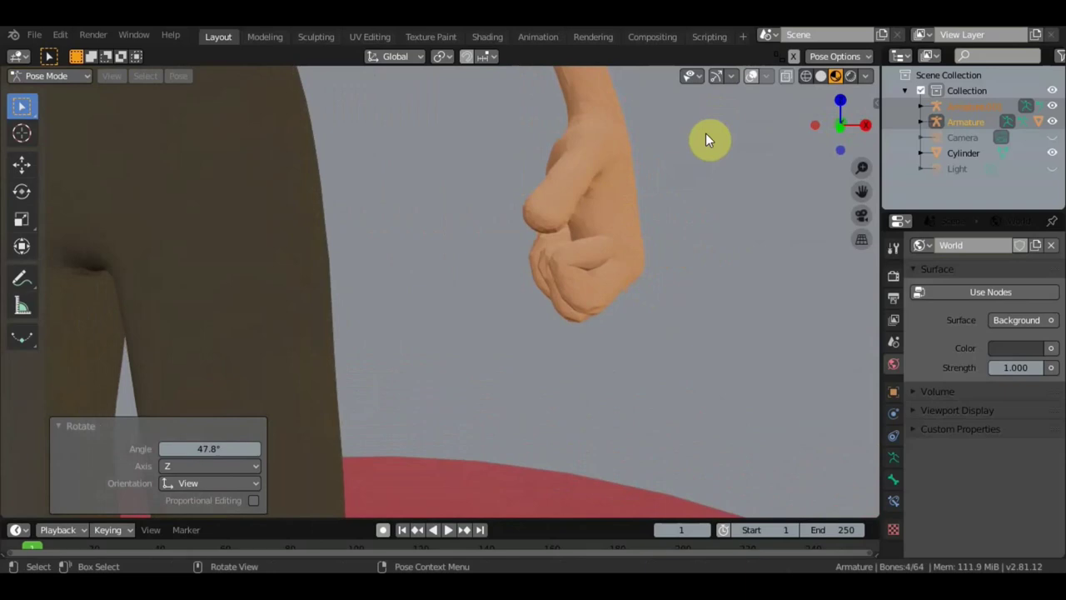
middle_drag(705, 133, 692, 157)
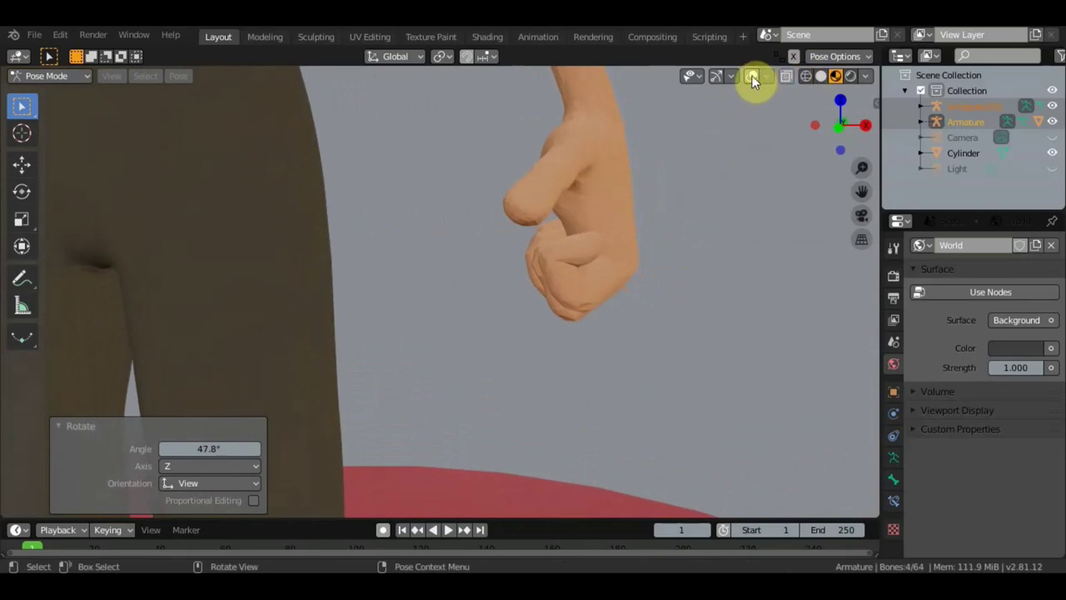
click(752, 78)
mouse_move(705, 172)
middle_down()
mouse_move(770, 191)
mouse_move(718, 189)
middle_up()
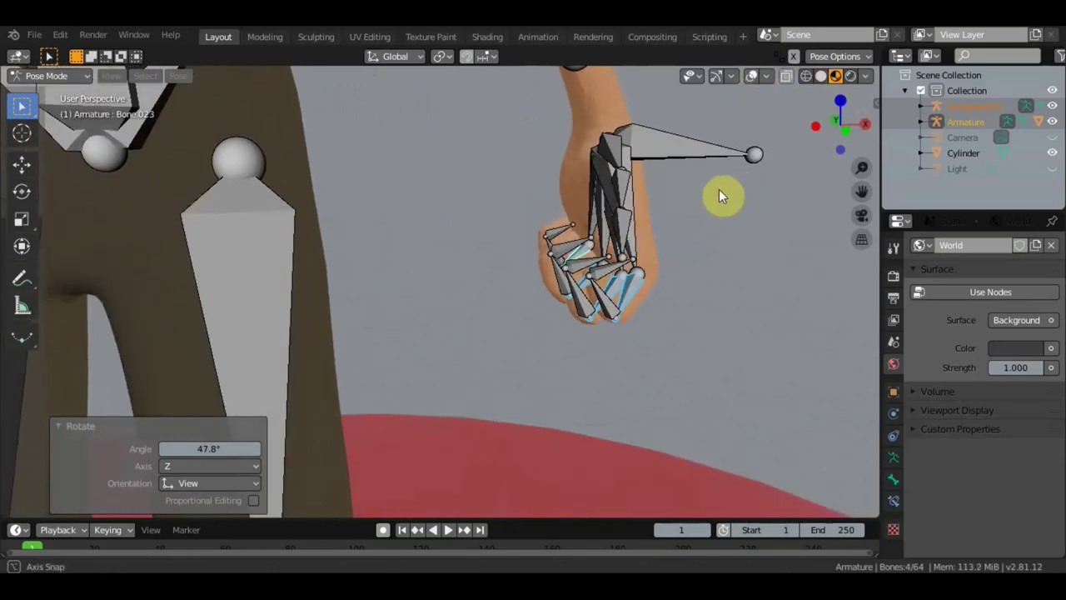
mouse_move(648, 217)
middle_down()
mouse_move(637, 197)
mouse_move(613, 219)
mouse_move(518, 245)
middle_up()
Step: Rotate four knuckle finger bones a further 13.3° about Z, then hide the bones to check the curl
click(615, 224)
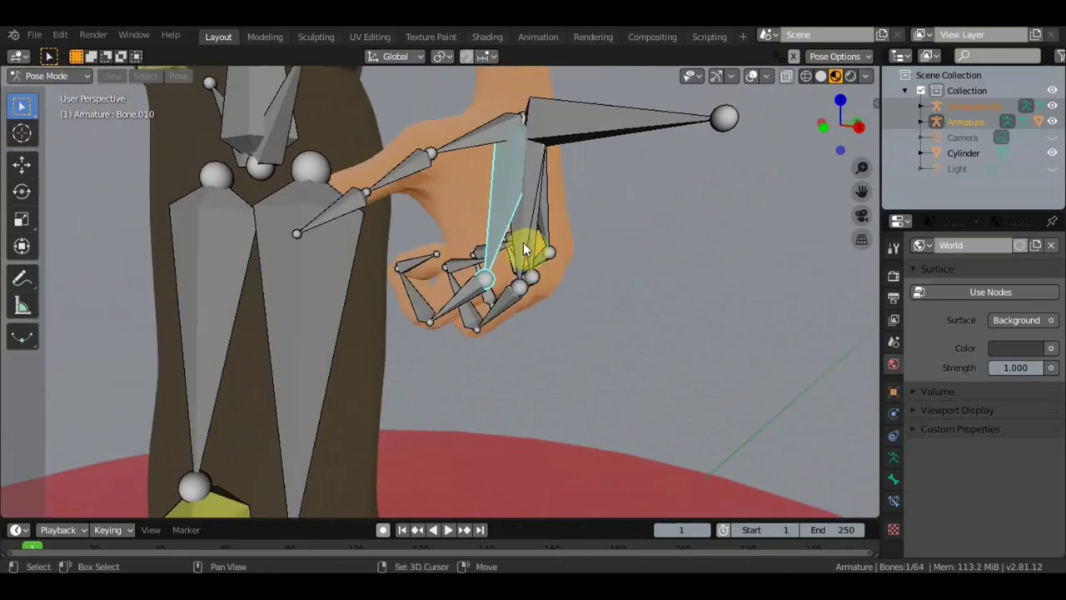
shift+click(524, 241)
shift+click(533, 242)
shift+click(546, 225)
mouse_move(534, 227)
middle_down()
mouse_move(571, 238)
mouse_move(614, 224)
mouse_move(634, 233)
middle_up()
key(r)
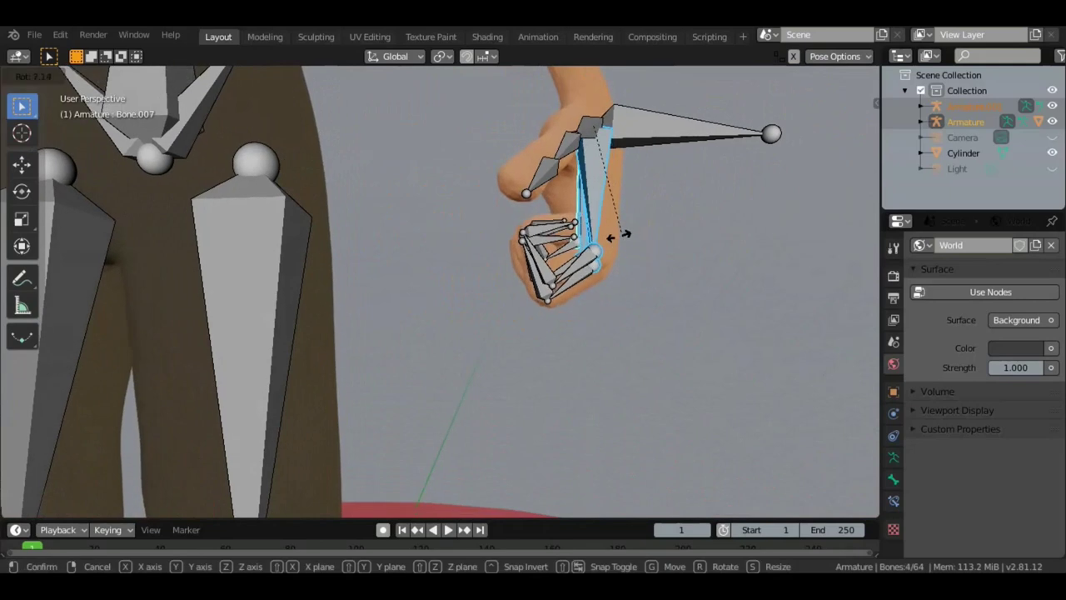
click(614, 232)
mouse_move(614, 233)
middle_down()
mouse_move(723, 252)
mouse_move(662, 274)
mouse_move(739, 175)
middle_up()
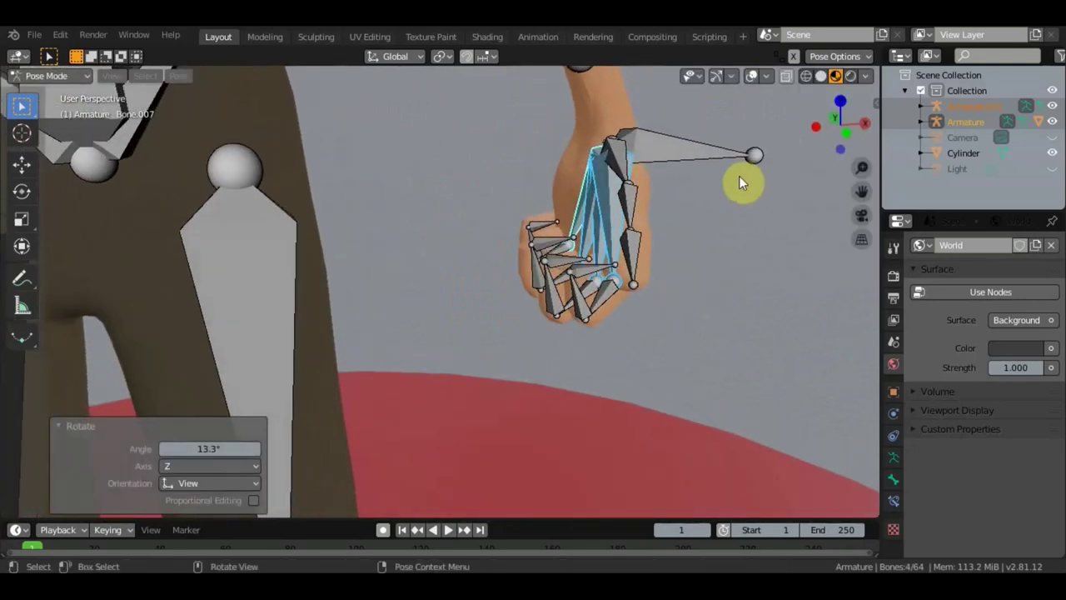
click(753, 76)
mouse_move(708, 211)
middle_down()
mouse_move(774, 283)
mouse_move(782, 214)
middle_up()
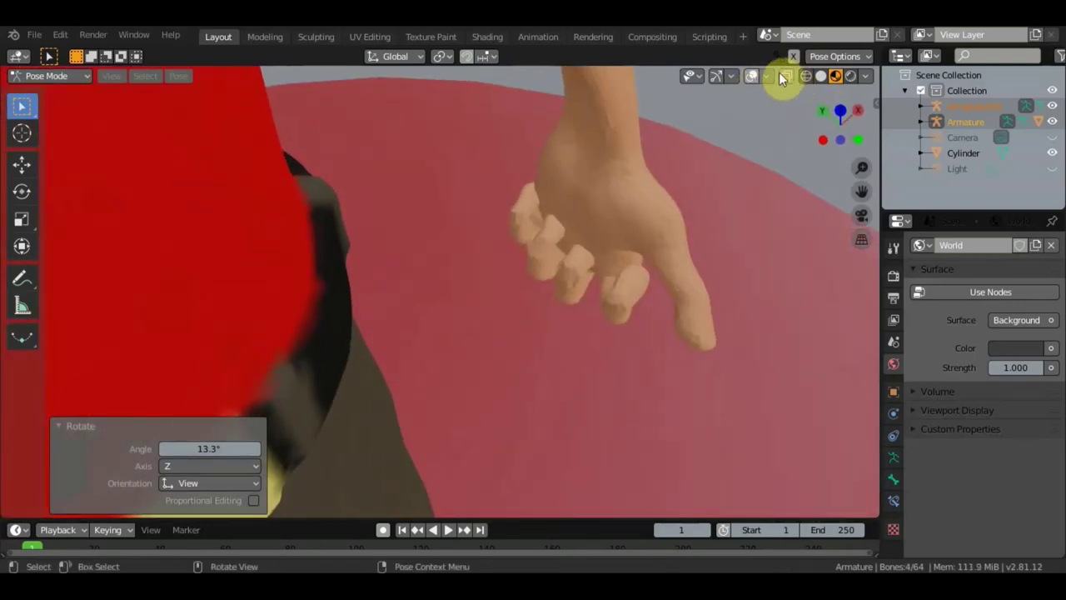
Step: Show the bones and rotate finger bones Bone.015 and Bone.014 inward
click(751, 77)
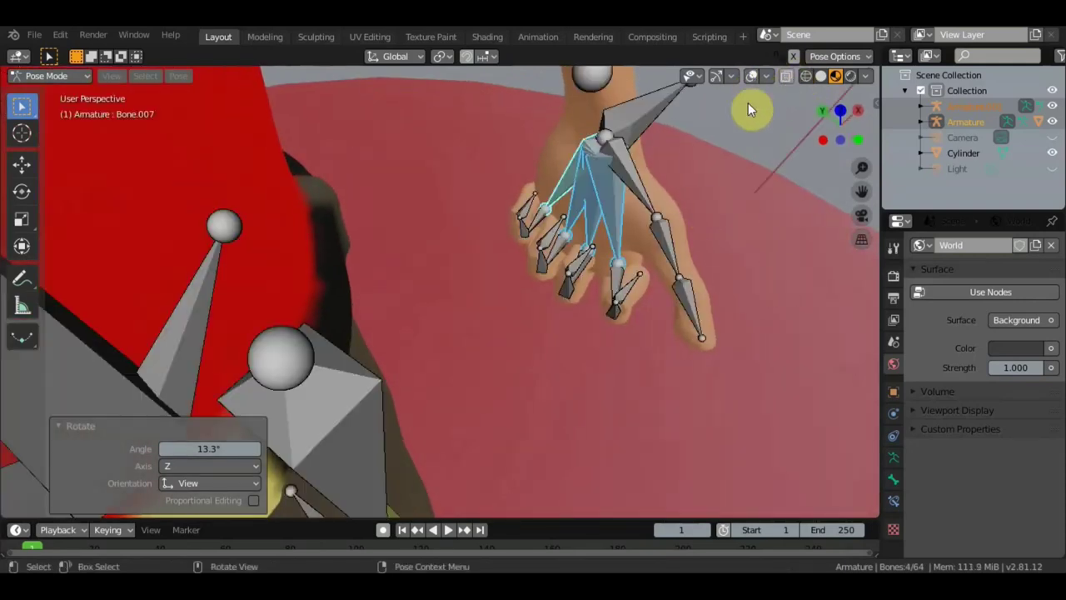
click(625, 293)
key(r)
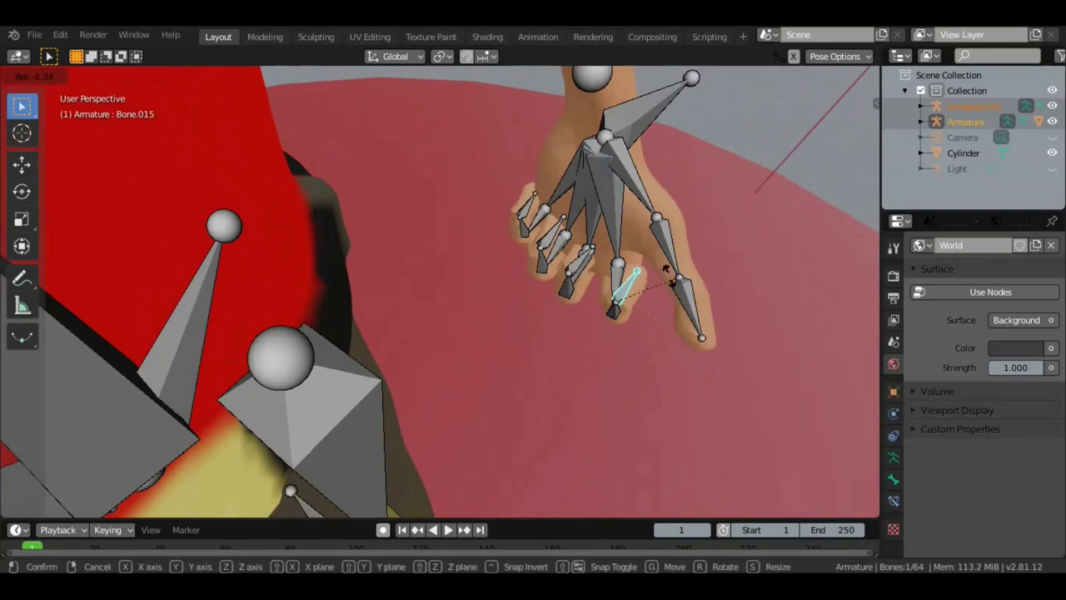
click(646, 298)
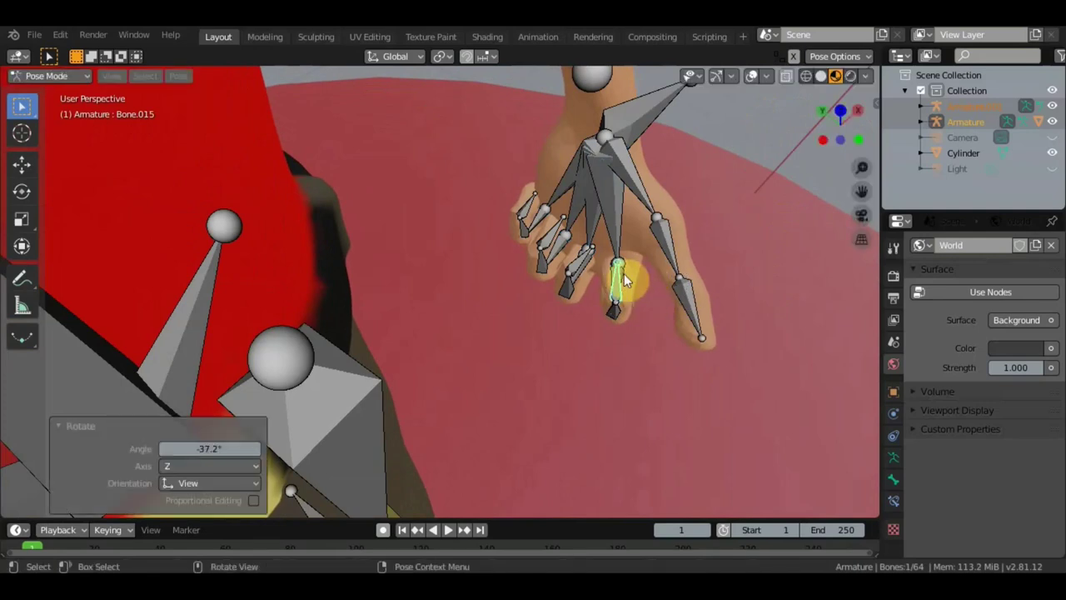
click(629, 285)
key(r)
click(613, 282)
Step: Curl Bone.021 by 53° and rotate fingertip bone Bone.024
mouse_move(614, 282)
middle_down()
mouse_move(632, 283)
mouse_move(588, 213)
mouse_move(559, 215)
mouse_move(569, 244)
middle_up()
click(558, 234)
key(r)
click(548, 236)
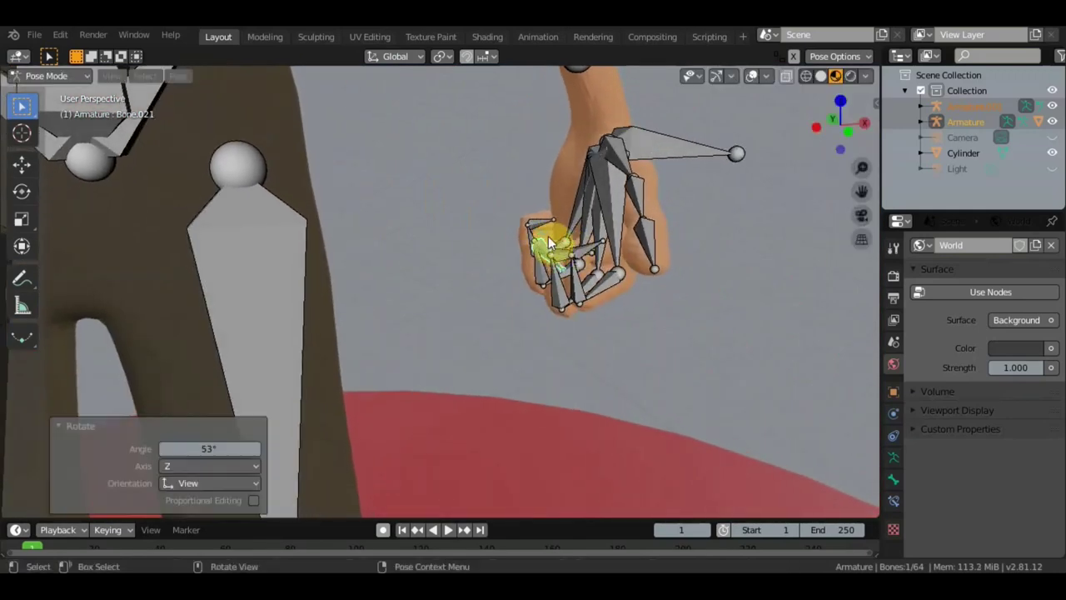
click(542, 222)
key(r)
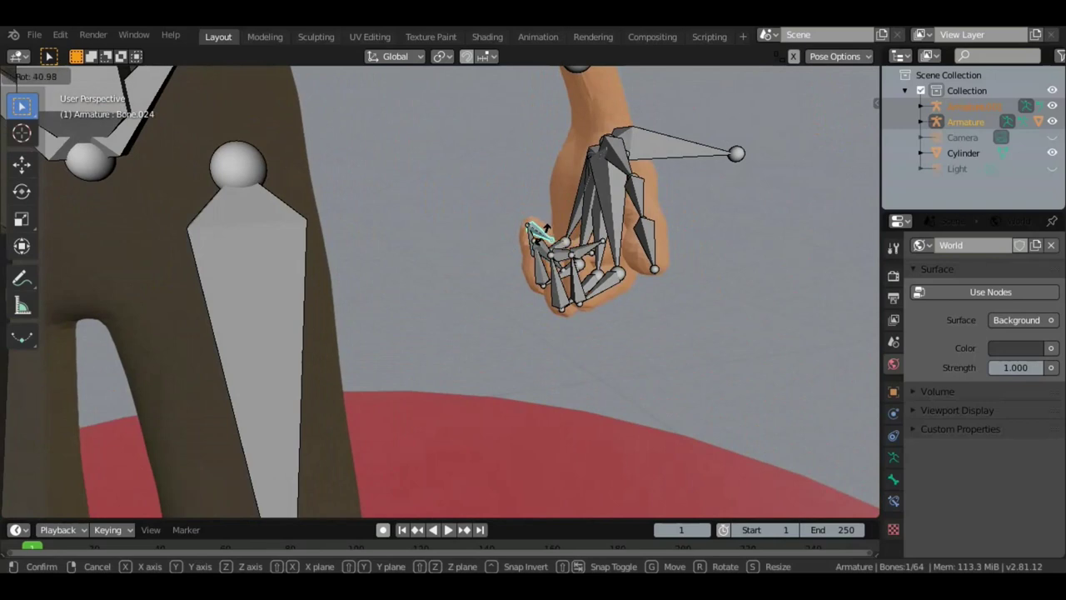
click(546, 229)
Step: Rotate Bone.018 by 25.9° and Bone.015 by 52.3°, then hide the bones
mouse_move(573, 253)
middle_down()
mouse_move(560, 279)
mouse_move(597, 256)
mouse_move(577, 267)
middle_up()
click(562, 273)
key(r)
click(581, 265)
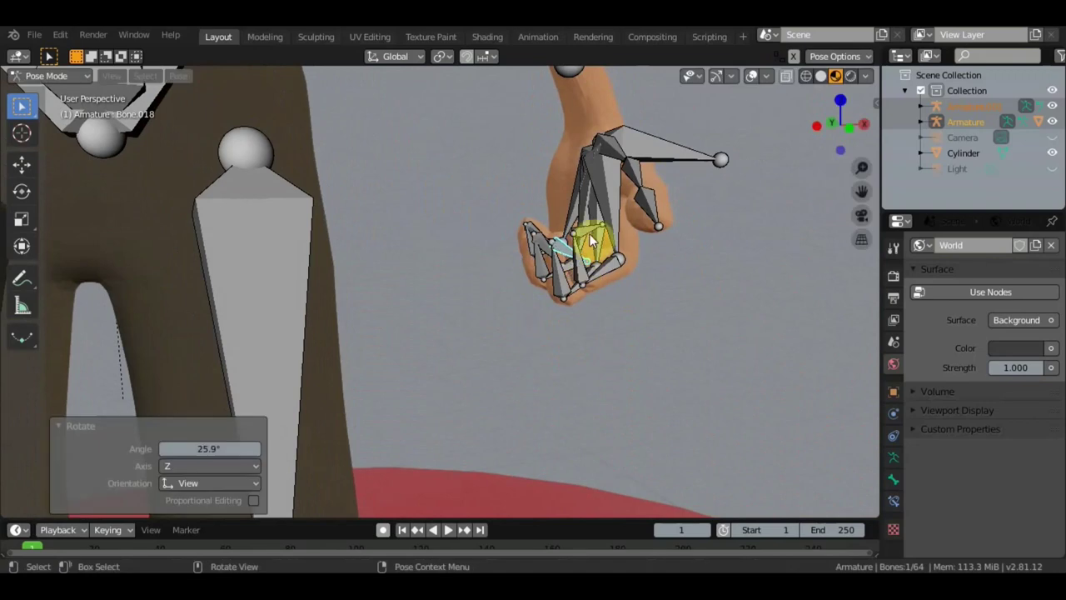
click(591, 242)
key(r)
click(595, 238)
mouse_move(595, 238)
middle_down()
mouse_move(738, 78)
mouse_move(701, 112)
mouse_move(767, 150)
mouse_move(751, 162)
mouse_move(682, 113)
mouse_move(692, 95)
mouse_move(719, 138)
mouse_move(752, 150)
mouse_move(833, 109)
middle_up()
click(752, 79)
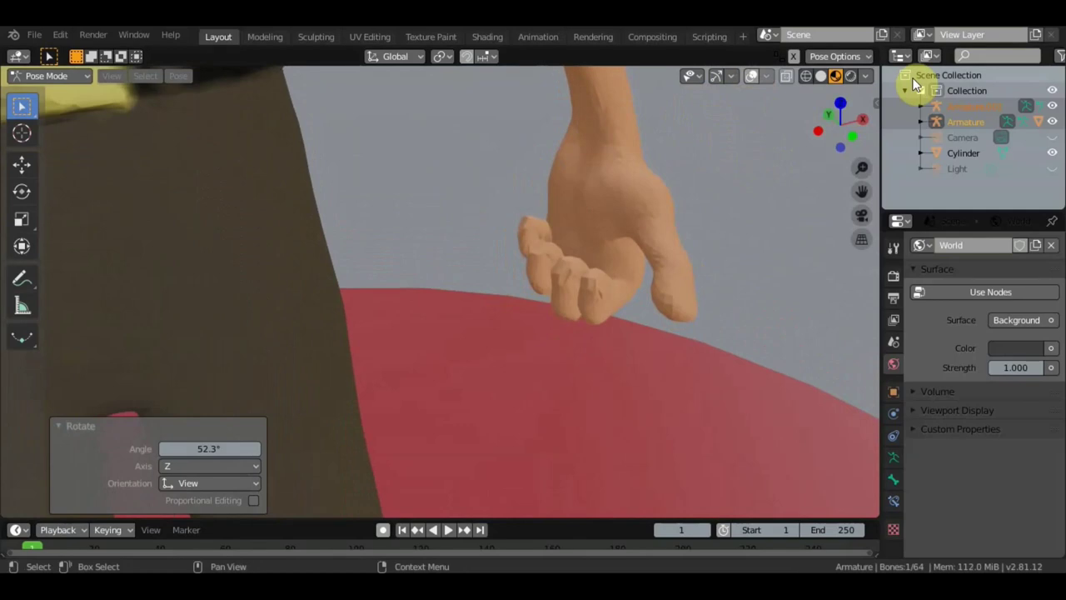
Step: With bones shown again, rotate finger Bone.015 by -36.7° to curl it
mouse_move(714, 250)
middle_down()
mouse_move(666, 246)
mouse_move(764, 104)
middle_up()
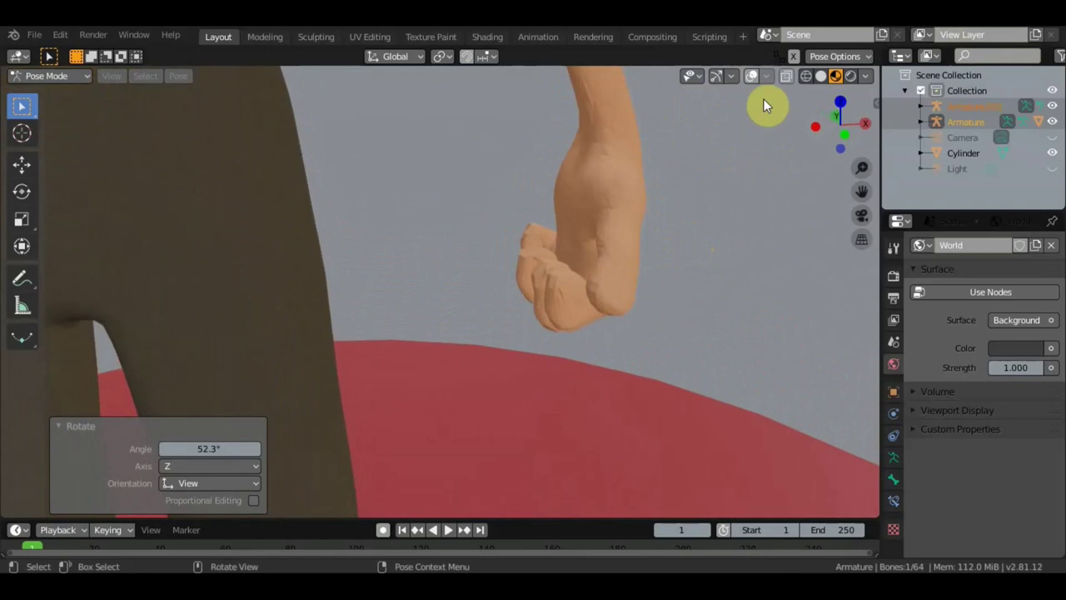
click(751, 77)
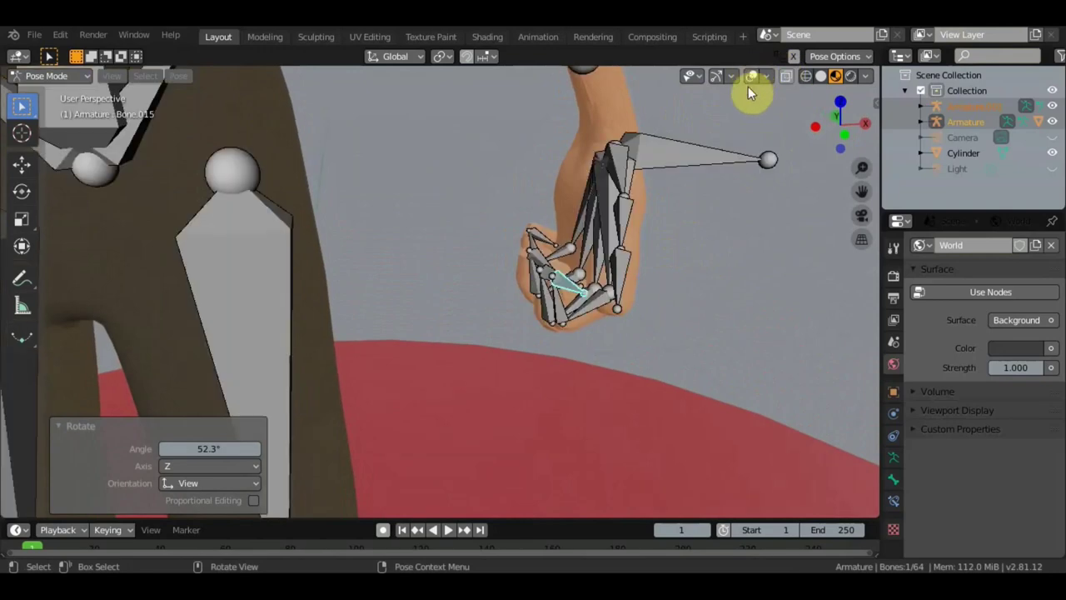
click(569, 281)
key(r)
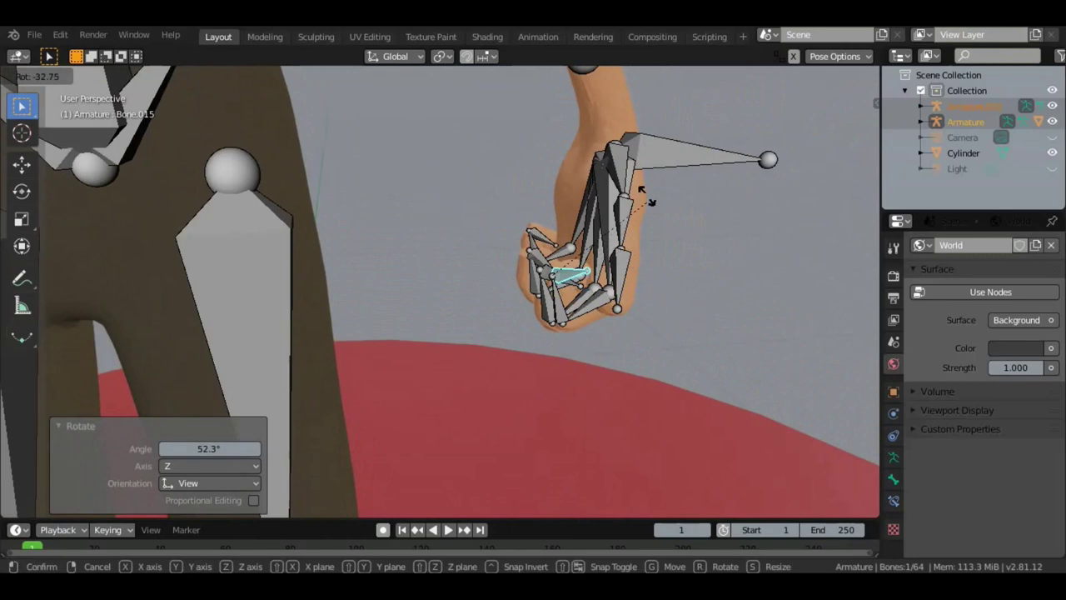
click(649, 192)
Step: Curl finger bones Bone.018 by -42.1° and Bone.021 by -39°
middle_drag(660, 218, 662, 234)
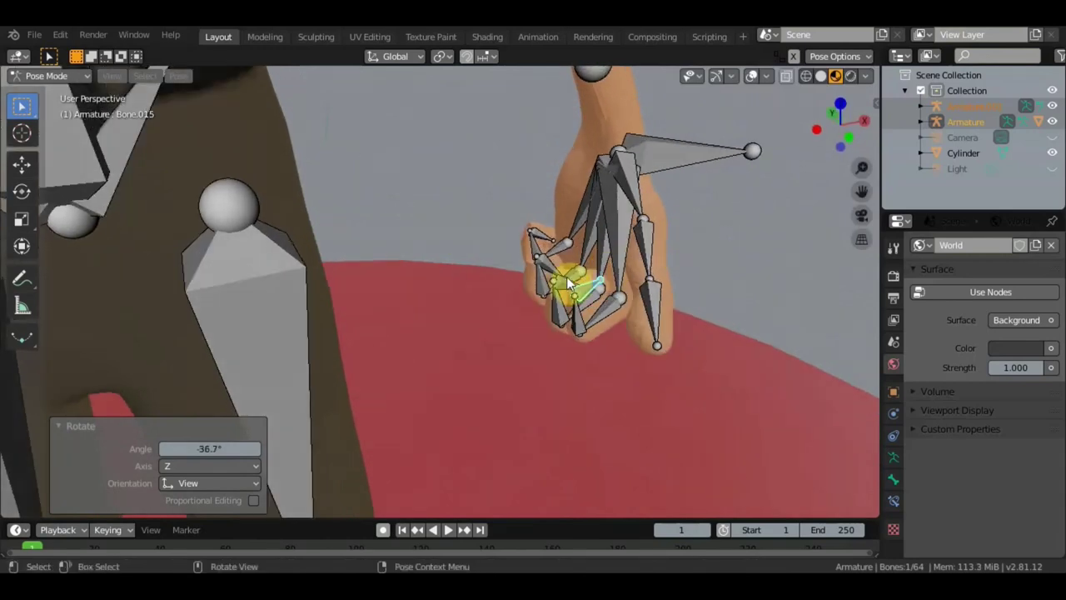
click(609, 283)
key(r)
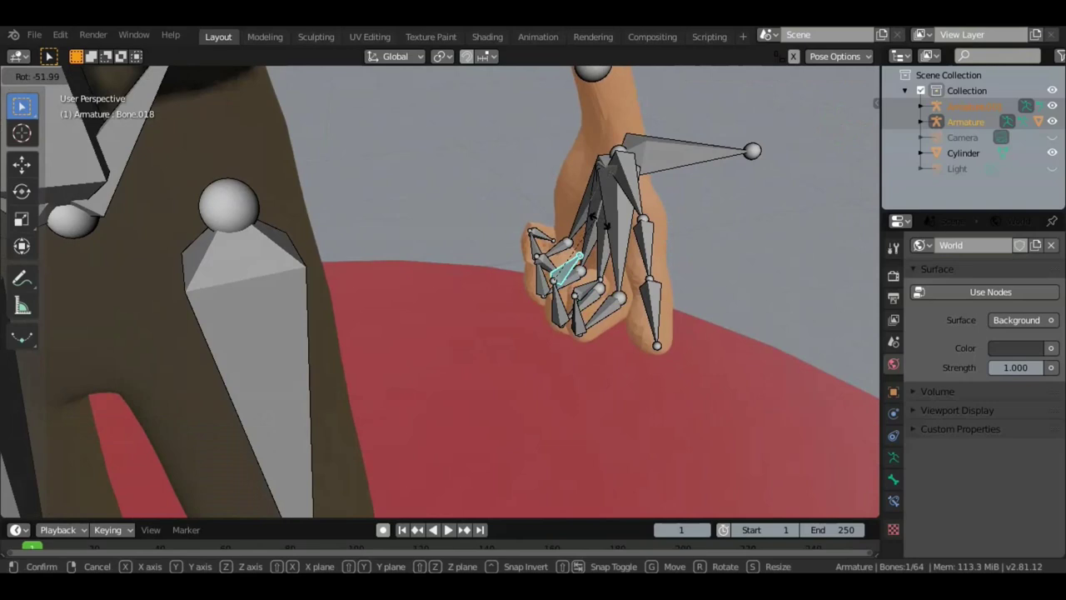
click(551, 265)
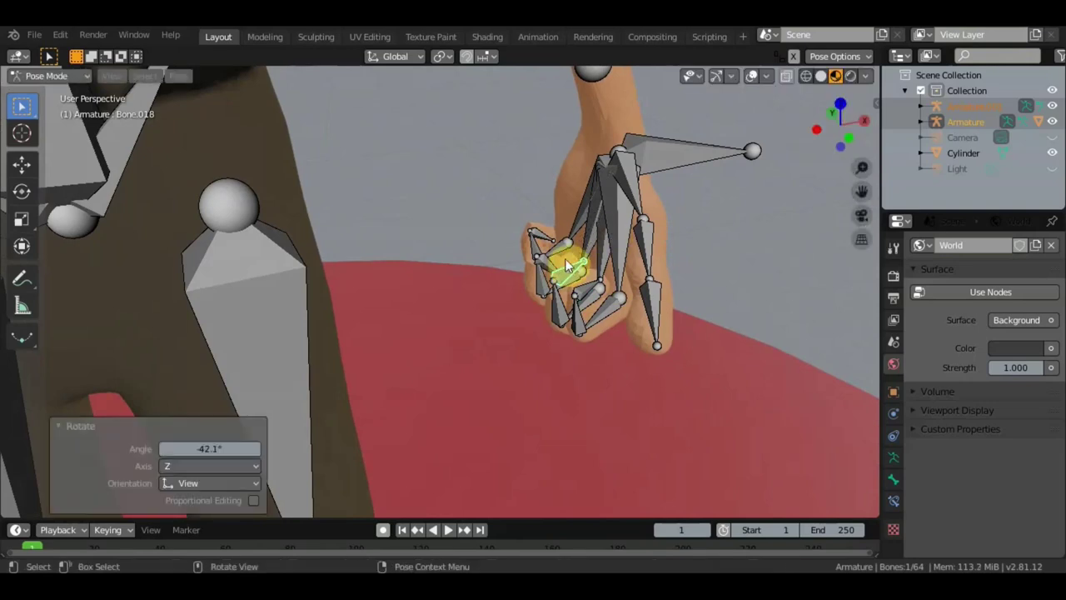
click(560, 235)
mouse_move(560, 236)
middle_down()
mouse_move(526, 247)
mouse_move(561, 243)
middle_up()
key(r)
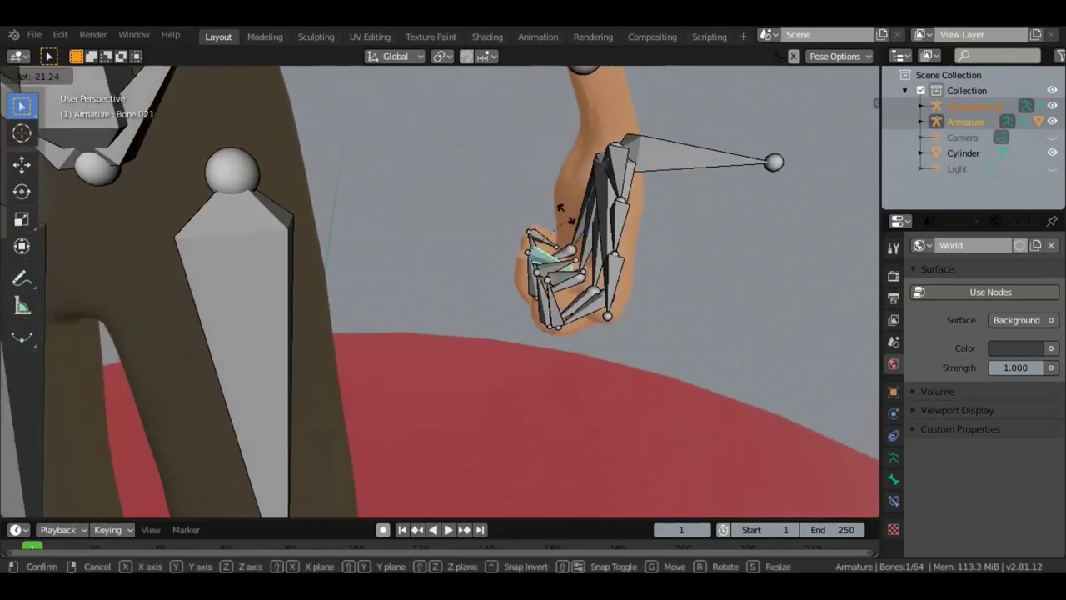
click(544, 236)
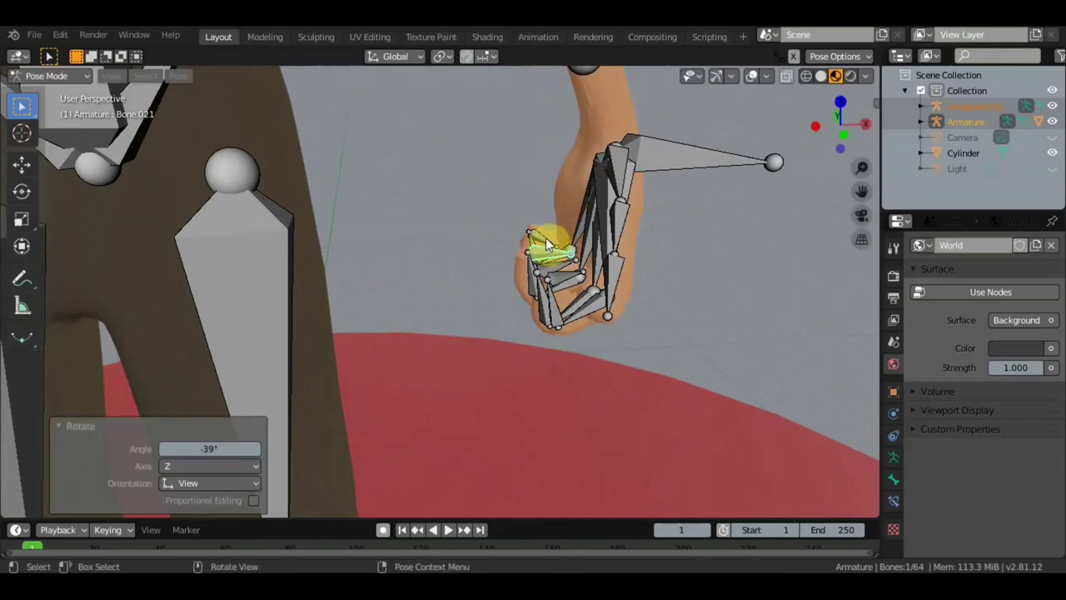
Step: Turn fingertip Bone.024 -23.7° about Z, then hide bones and view the fist from below
click(546, 238)
key(r)
click(550, 230)
mouse_move(551, 229)
middle_down()
mouse_move(573, 245)
mouse_move(641, 171)
middle_up()
click(749, 75)
mouse_move(716, 162)
middle_down()
mouse_move(702, 195)
mouse_move(673, 174)
mouse_move(677, 157)
mouse_move(714, 156)
mouse_move(757, 137)
mouse_move(666, 124)
mouse_move(673, 193)
mouse_move(708, 223)
mouse_move(783, 249)
mouse_move(616, 212)
mouse_move(654, 217)
mouse_move(757, 195)
mouse_move(726, 218)
mouse_move(524, 176)
mouse_move(502, 186)
mouse_move(391, 129)
middle_up()
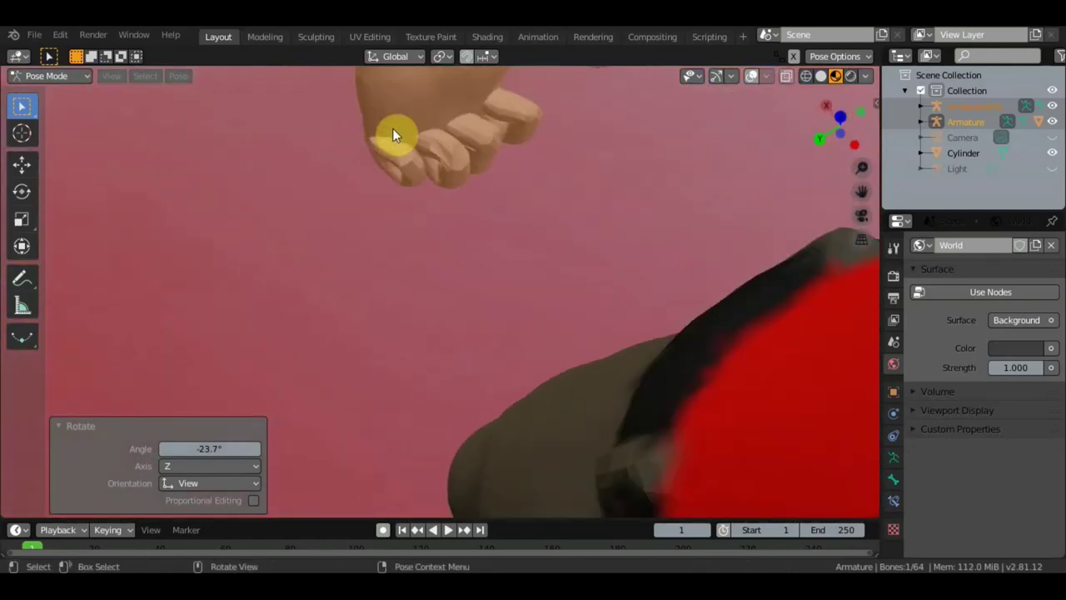
Step: With bones visible, bend Bone.023 19.7° and fingertip Bone.024 22.9°, then re-rotate Bone.023
click(751, 77)
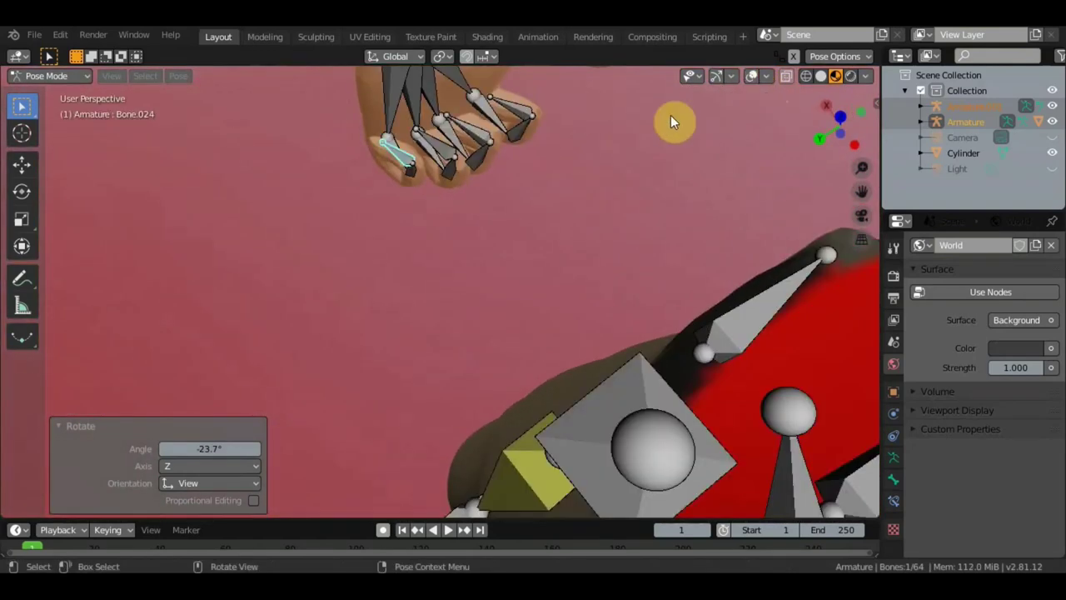
click(422, 160)
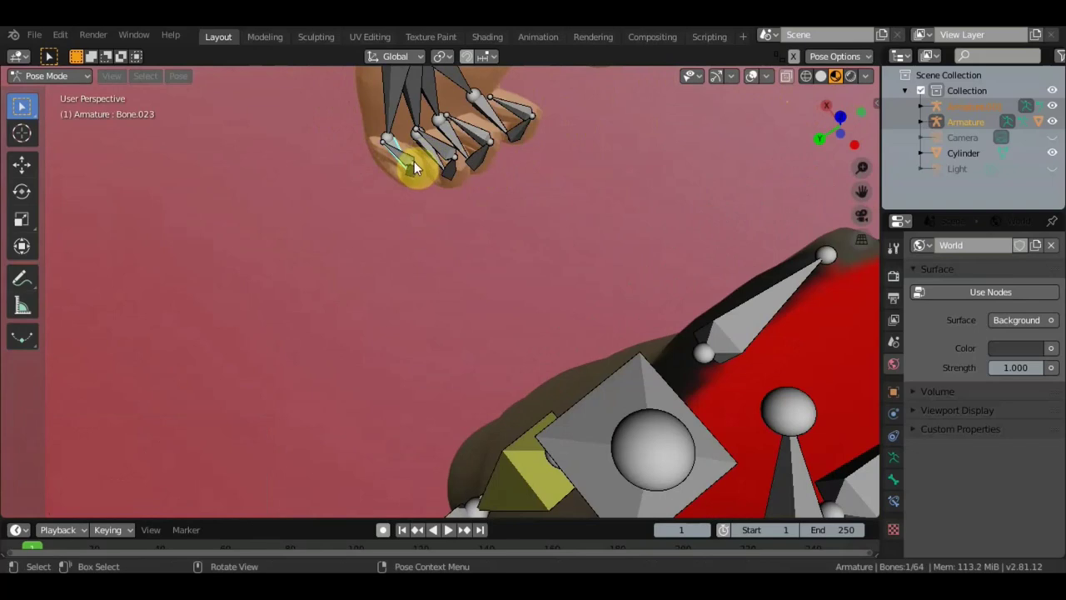
key(r)
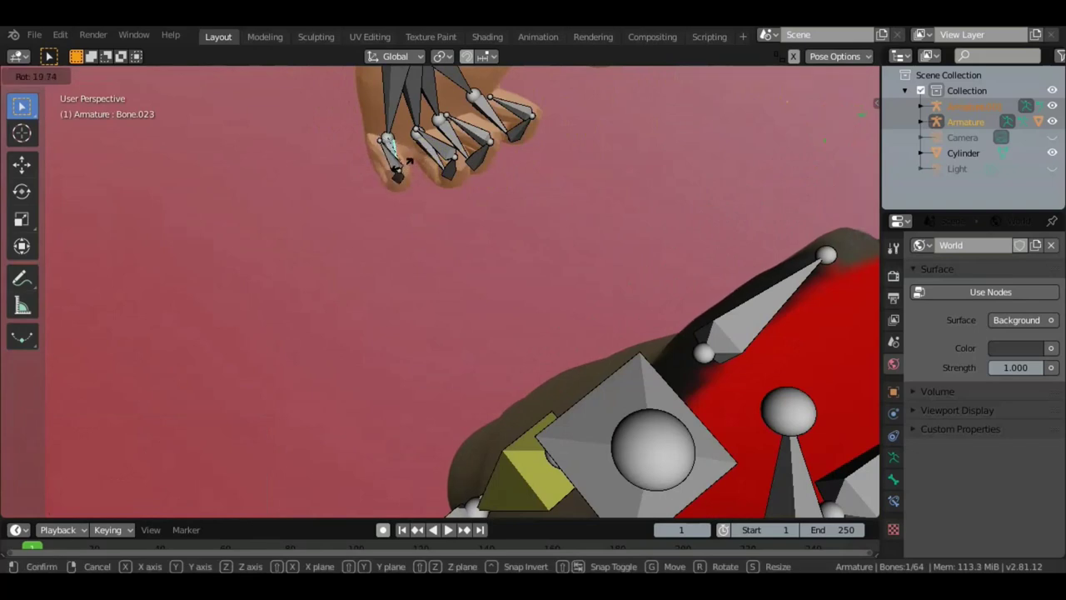
click(402, 172)
click(394, 162)
key(r)
click(398, 161)
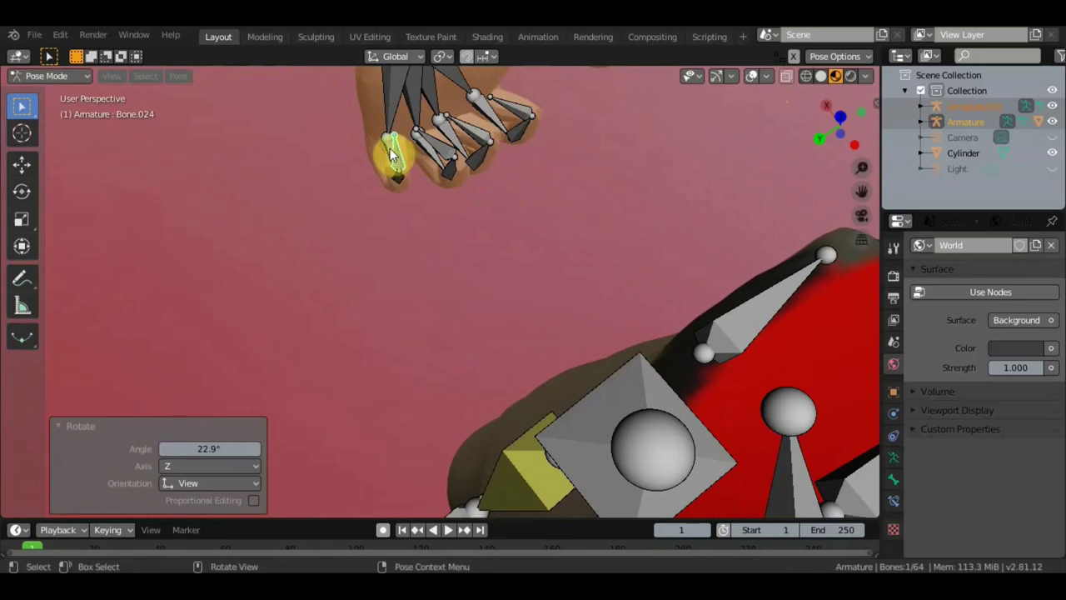
click(387, 153)
key(r)
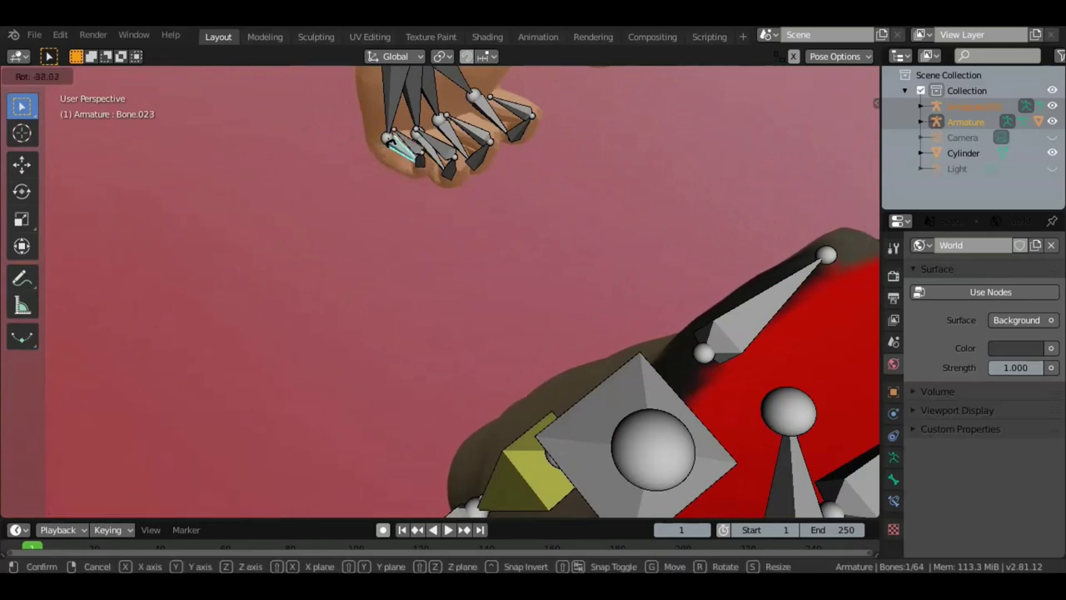
Step: Bend the finger bones Bone.021, Bone.018 and Bone.015 inward toward the palm
click(392, 148)
mouse_move(393, 146)
middle_down()
mouse_move(419, 157)
mouse_move(454, 146)
middle_up()
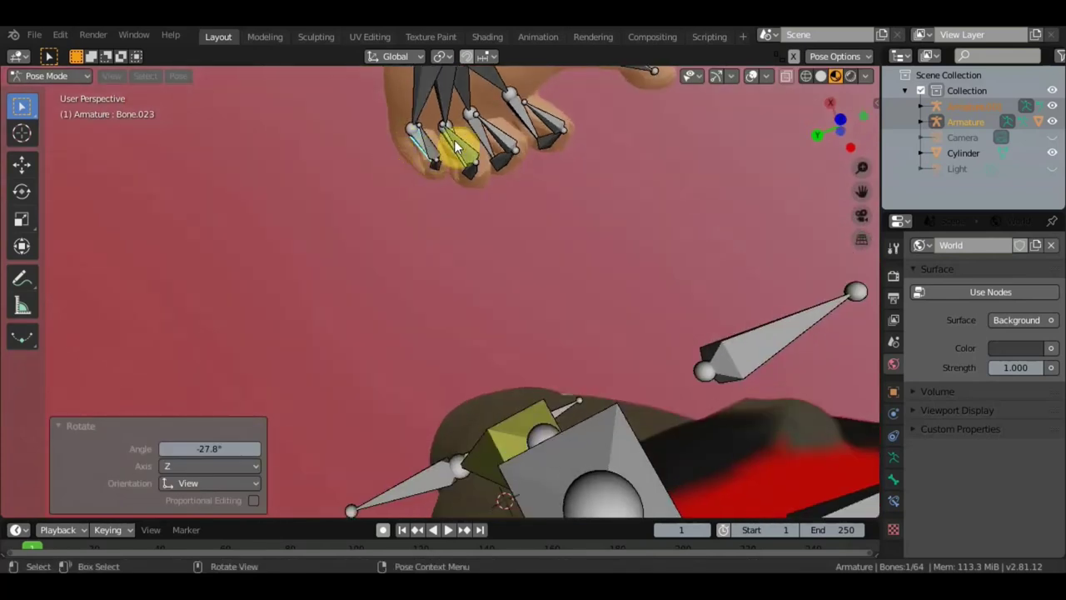
click(453, 145)
key(r)
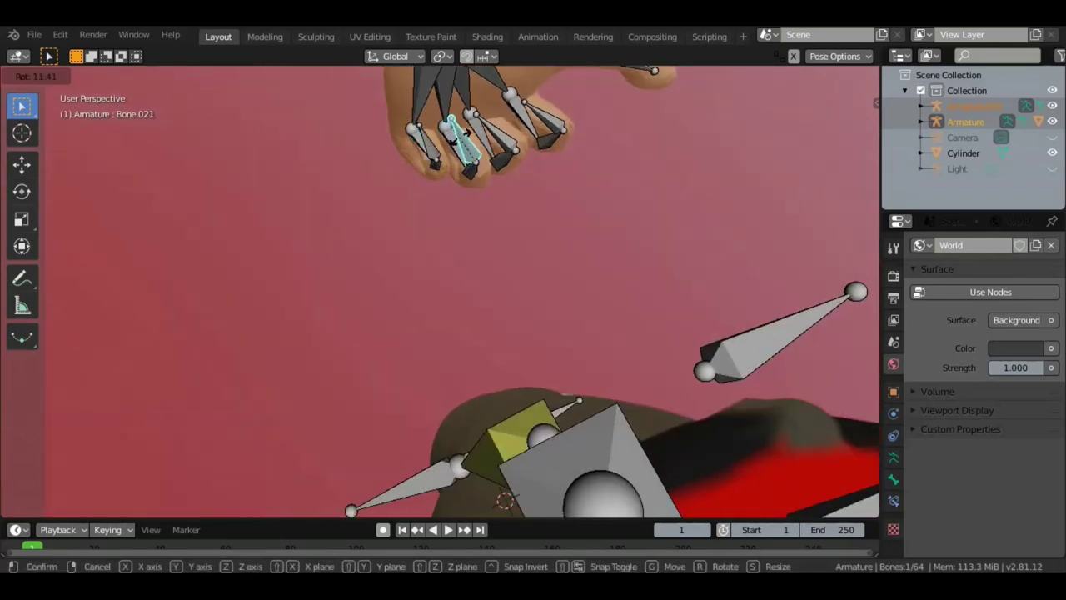
click(464, 141)
click(498, 125)
key(r)
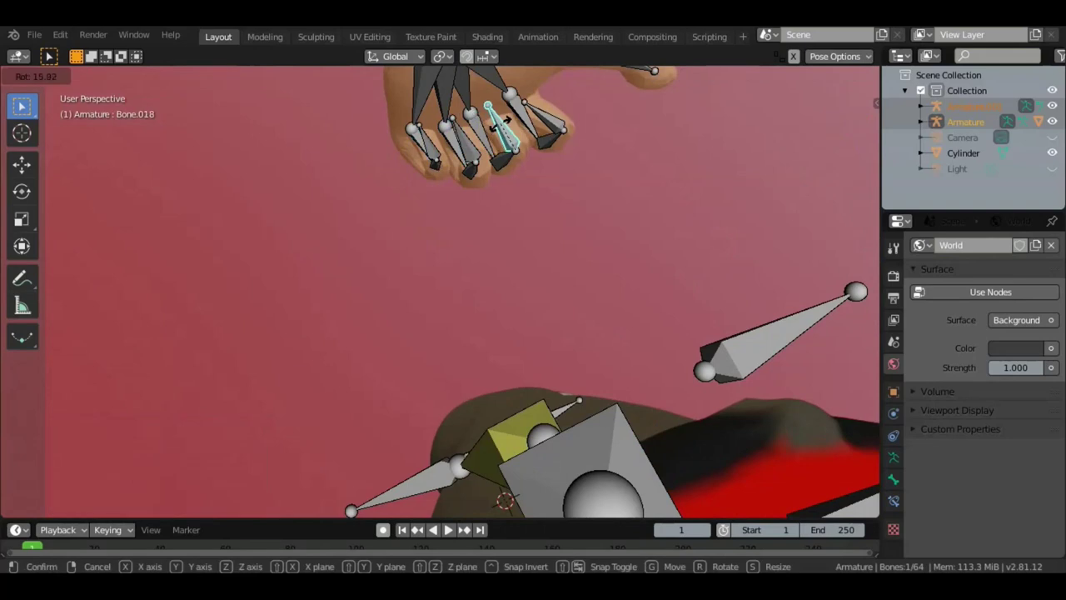
click(499, 129)
click(537, 121)
key(r)
click(542, 112)
Step: Curl the little finger by rotating Bone.012
mouse_move(542, 112)
middle_down()
mouse_move(506, 91)
mouse_move(473, 481)
mouse_move(586, 550)
middle_up()
scroll(473, 482, down, 5)
scroll(642, 465, up, 2)
middle_drag(641, 464, 589, 462)
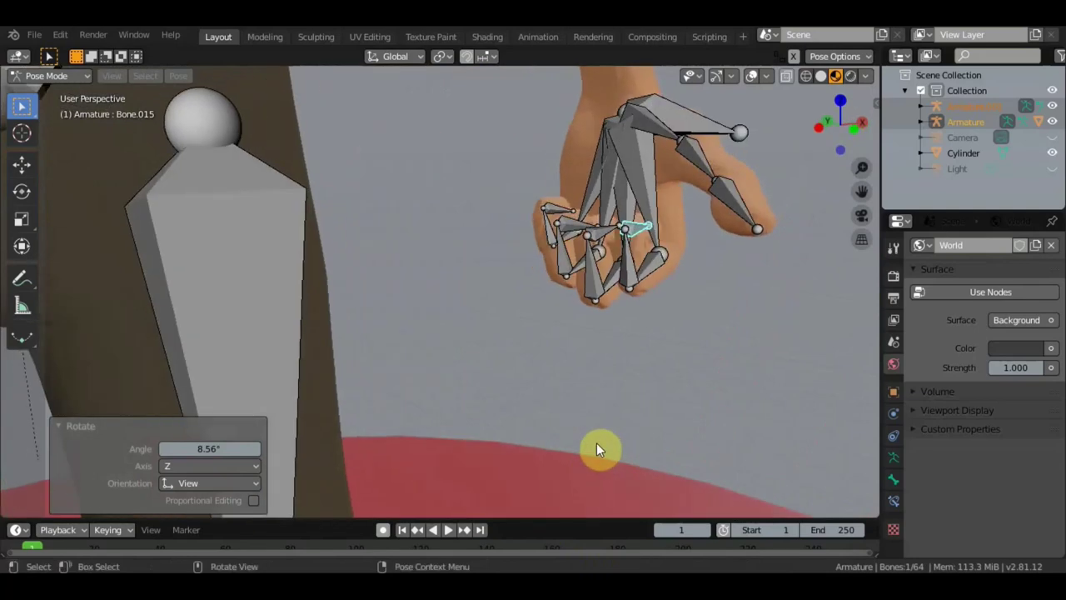
middle_drag(693, 279, 684, 346)
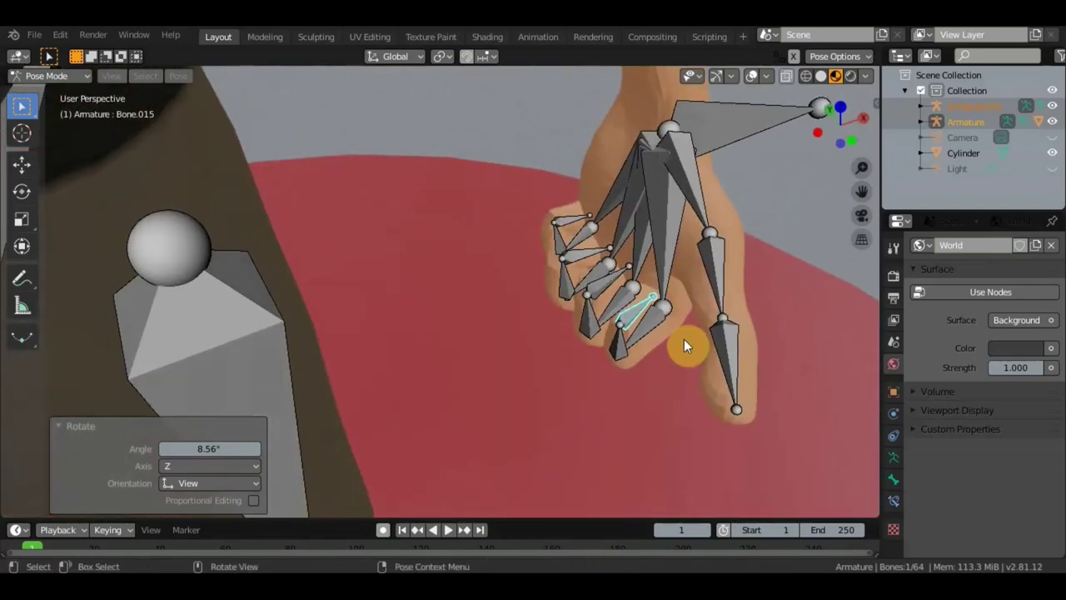
click(720, 268)
key(r)
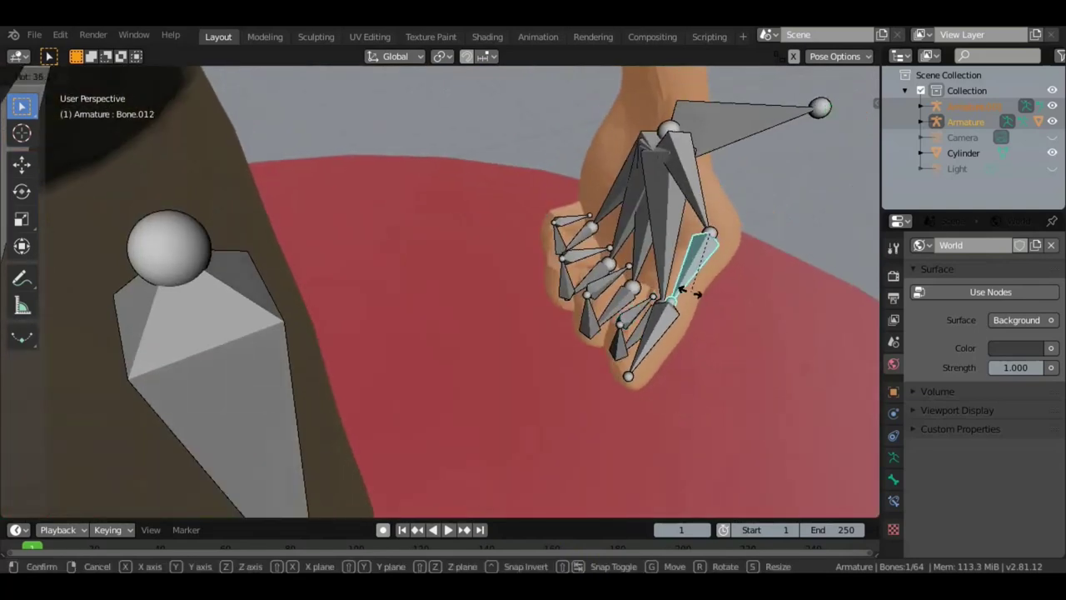
click(698, 287)
Step: Rotate the finger bone further and bend the fingertip bone Bone.013
middle_drag(698, 287, 758, 212)
key(r)
click(752, 175)
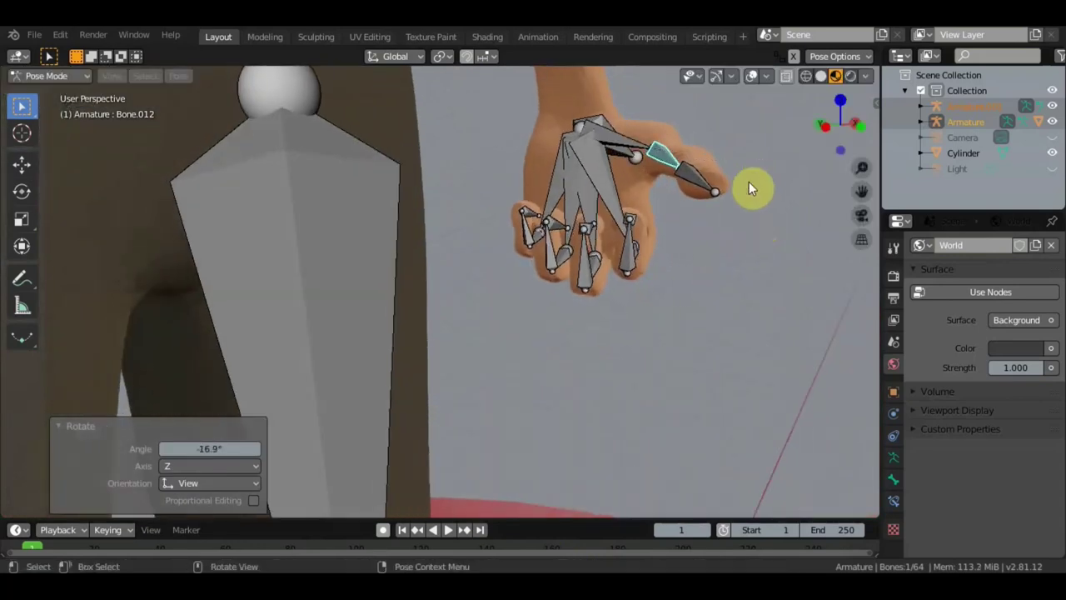
click(706, 196)
key(r)
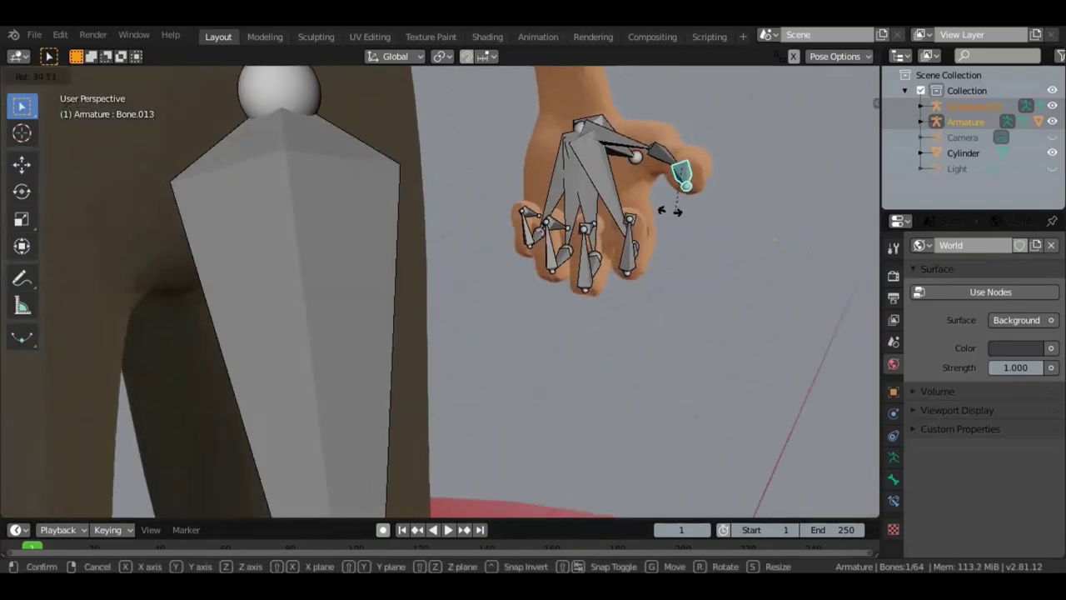
click(667, 215)
Step: Rotate the thumb bones Bone.011 and Bone.012 toward the fingers
middle_drag(715, 216, 710, 272)
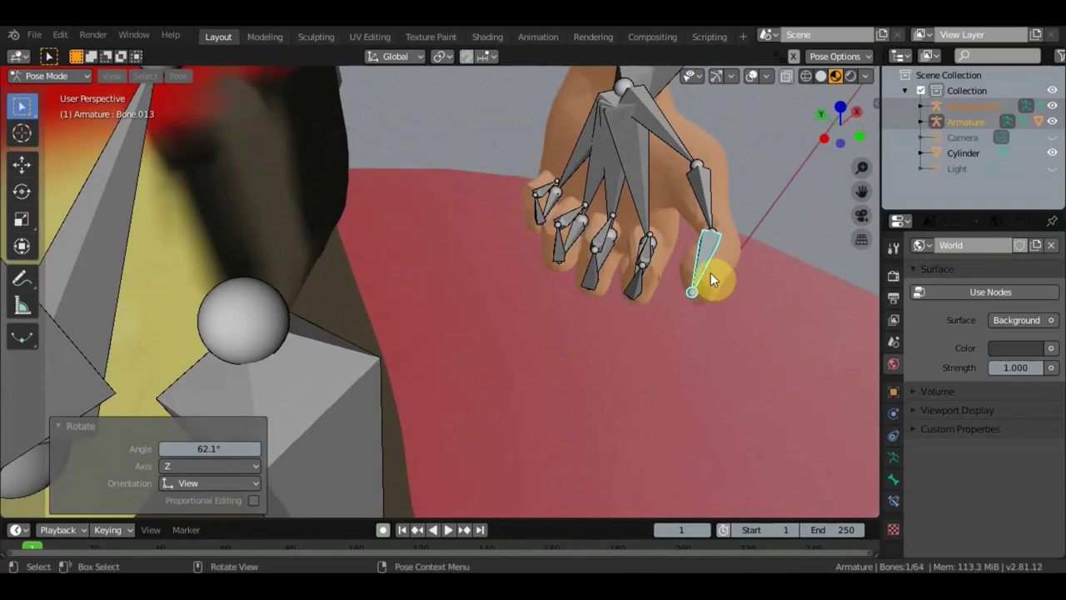
click(685, 160)
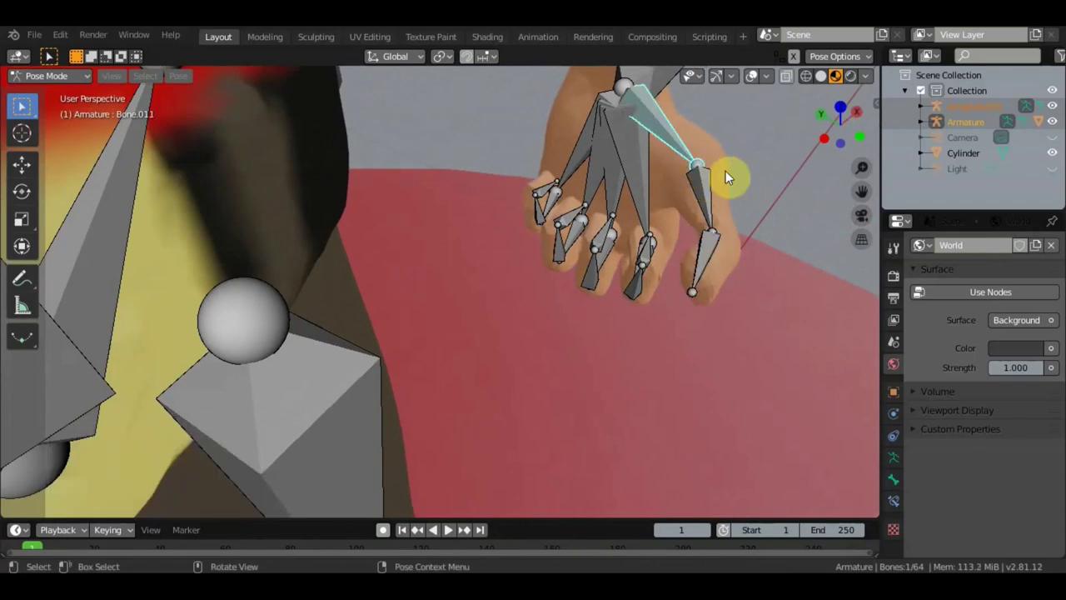
key(r)
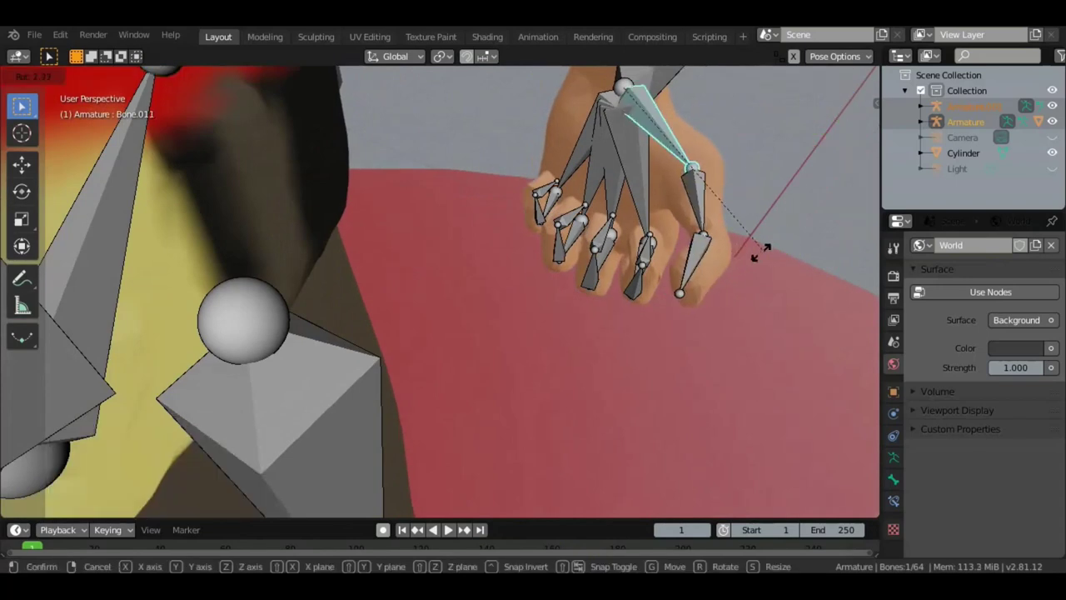
click(745, 253)
click(694, 214)
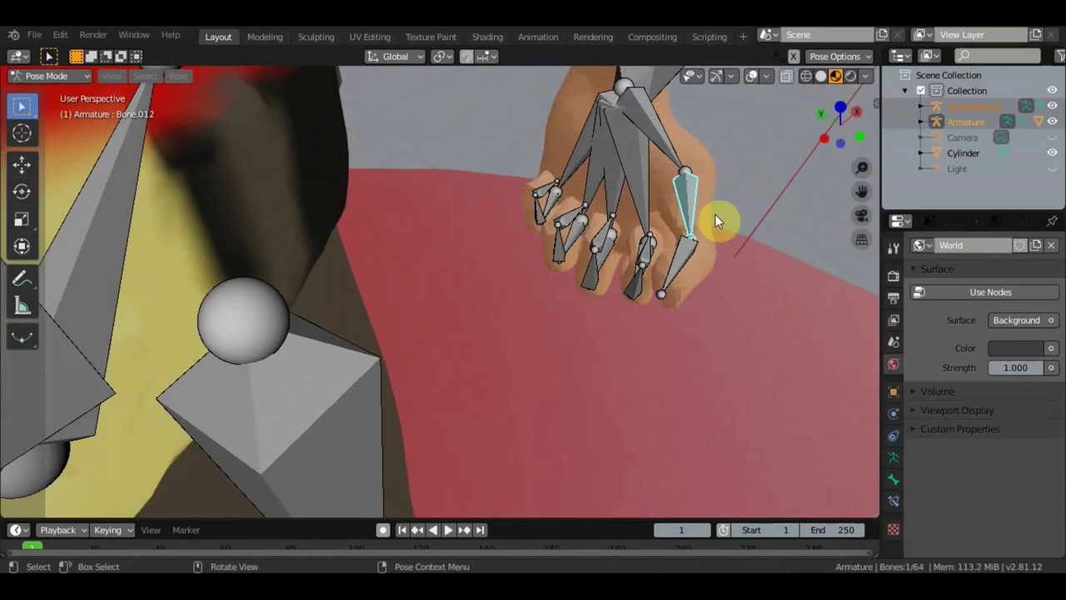
key(r)
click(681, 229)
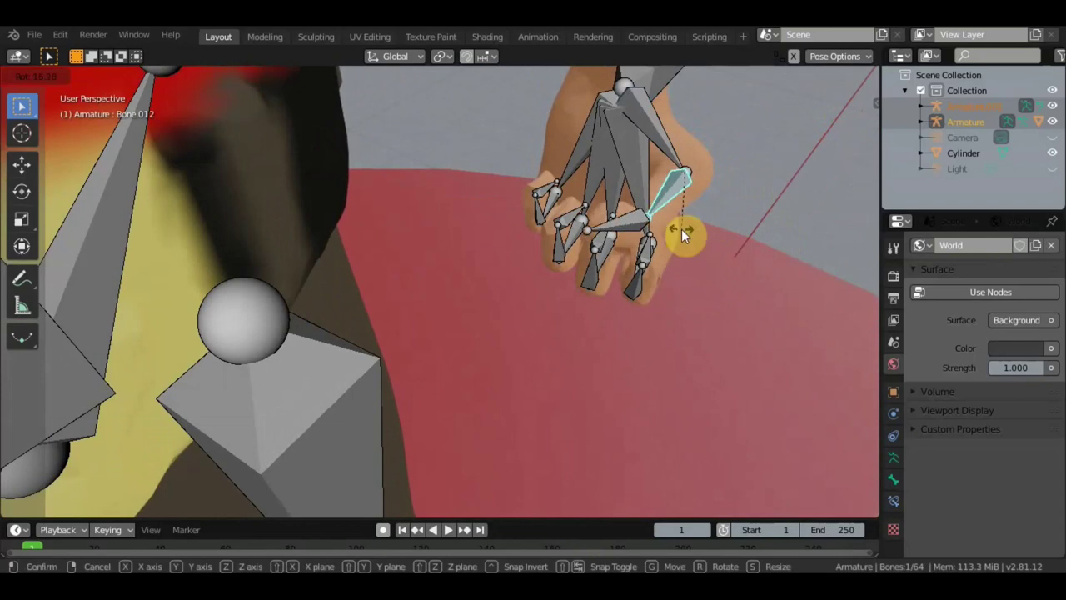
Step: Inspect the hand mesh with bones hidden, then turn the thumb bone down-left
click(747, 76)
mouse_move(724, 146)
middle_down()
mouse_move(669, 98)
mouse_move(632, 87)
mouse_move(754, 55)
middle_up()
click(751, 76)
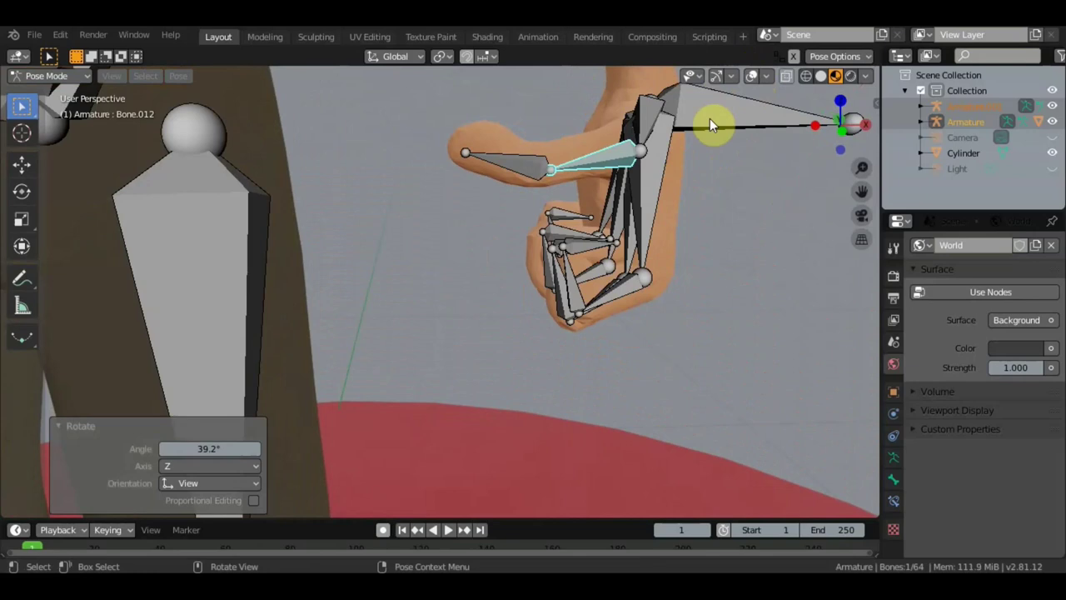
key(r)
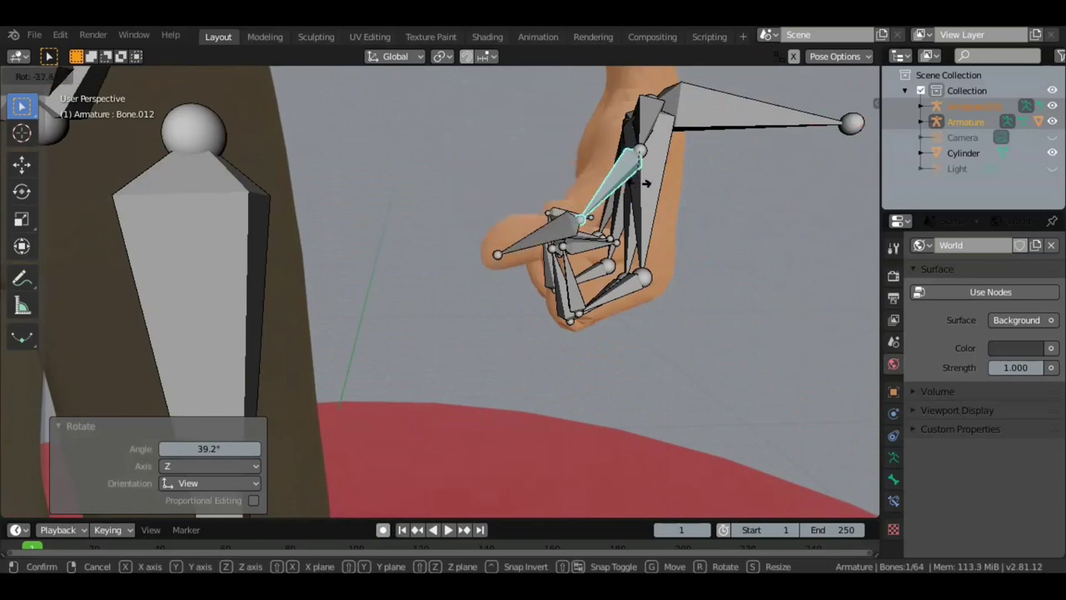
click(640, 181)
key(r)
click(575, 213)
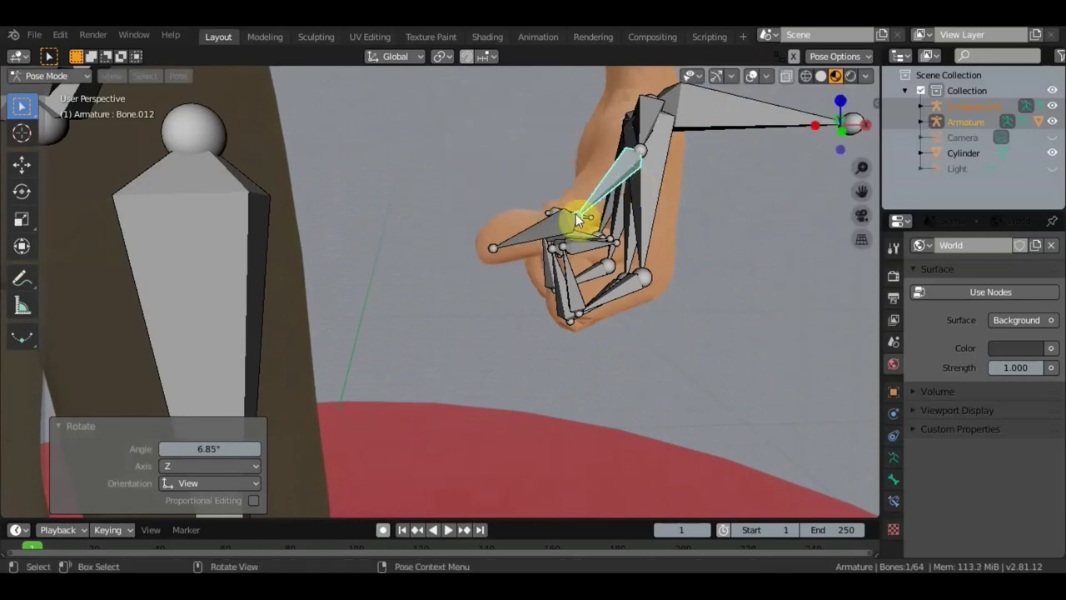
Step: Bend the thumb tip bone Bone.013 by 93.9° and hide bones to check the mesh
click(563, 227)
middle_drag(563, 227, 583, 304)
key(r)
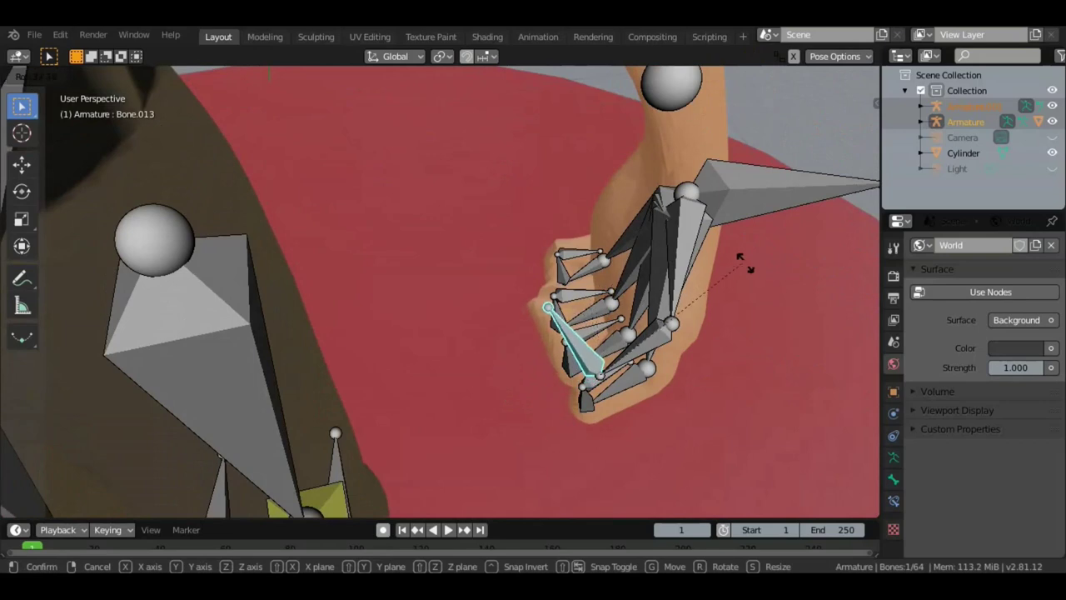
click(92, 301)
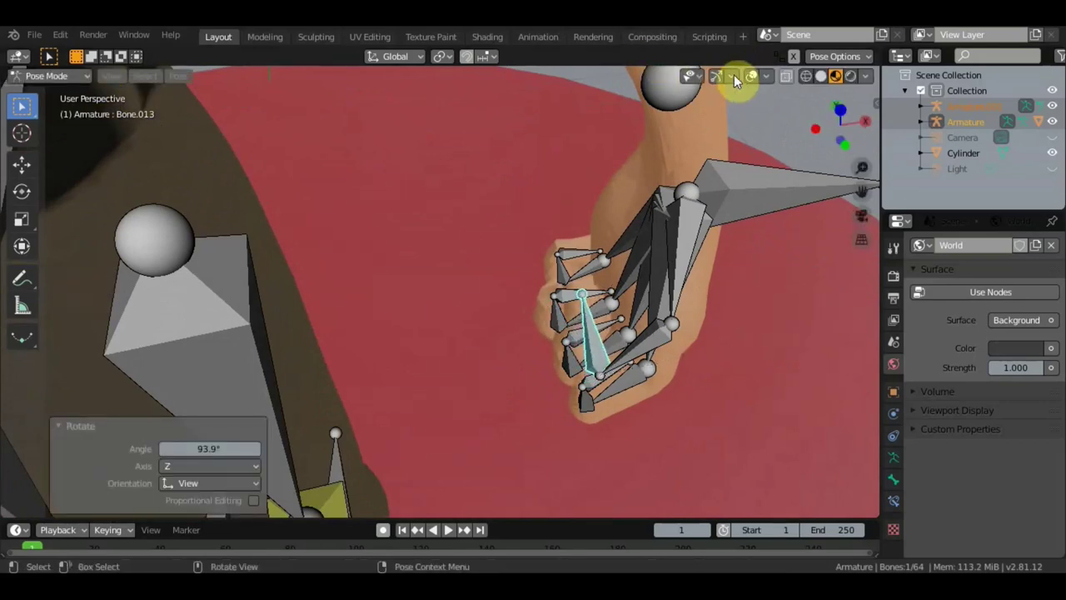
click(752, 76)
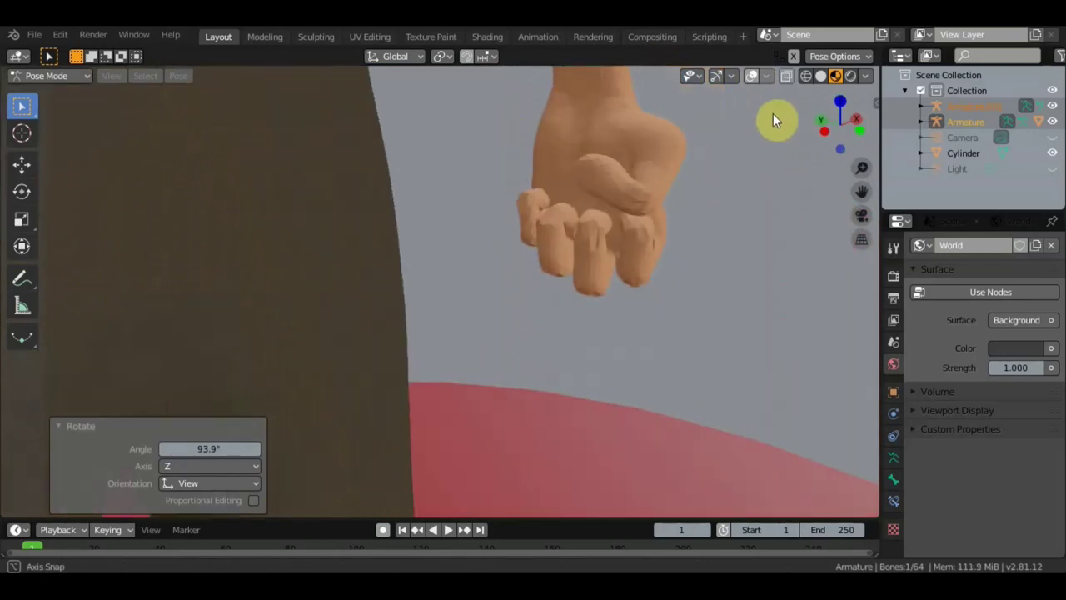
Step: Rotate thumb bone Bone.013 by -36° to tuck it across the fingers
middle_drag(694, 181, 781, 110)
click(751, 76)
click(631, 198)
key(r)
click(685, 166)
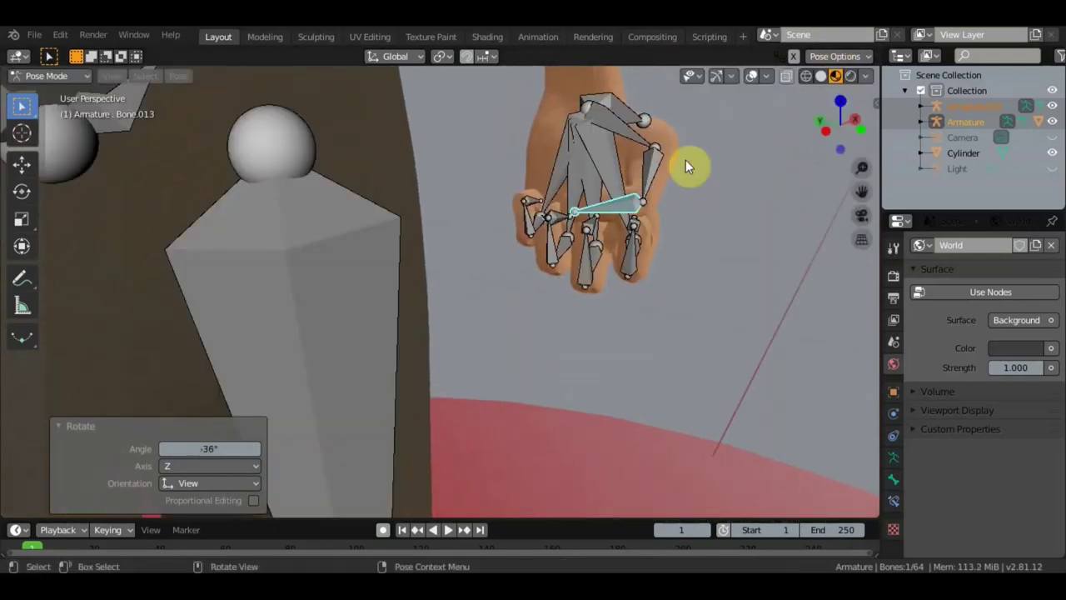
Step: Zoom out and orbit so the whole character and head are in view
mouse_move(753, 101)
middle_down()
mouse_move(726, 152)
mouse_move(657, 158)
mouse_move(619, 133)
middle_up()
scroll(619, 133, down, 3)
scroll(597, 187, down, 2)
scroll(538, 209, down, 2)
mouse_move(522, 225)
middle_down()
mouse_move(601, 237)
mouse_move(539, 235)
mouse_move(562, 289)
middle_up()
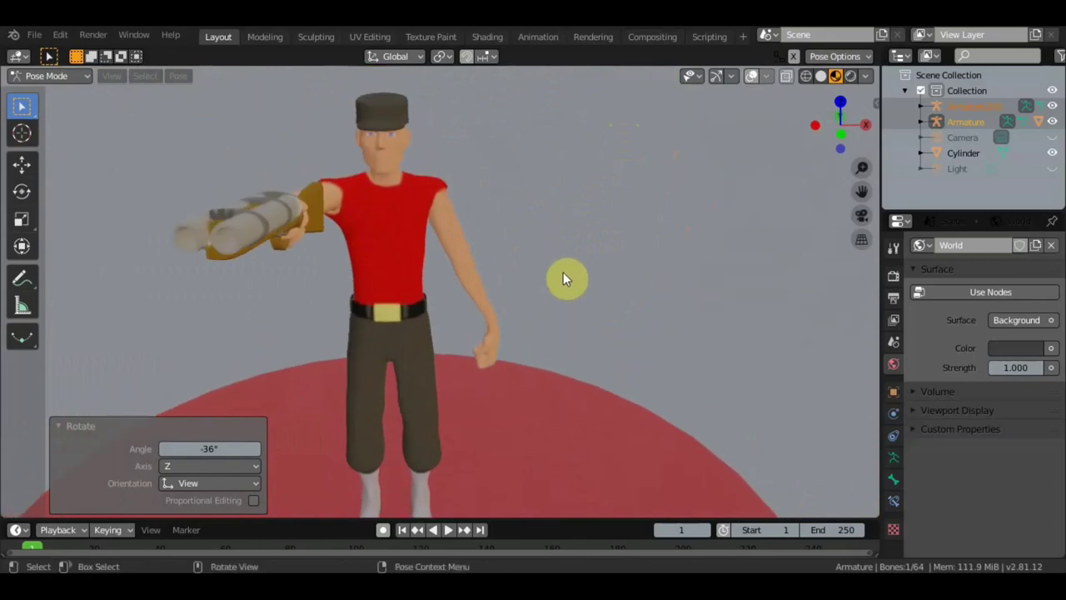
middle_drag(567, 249, 617, 162)
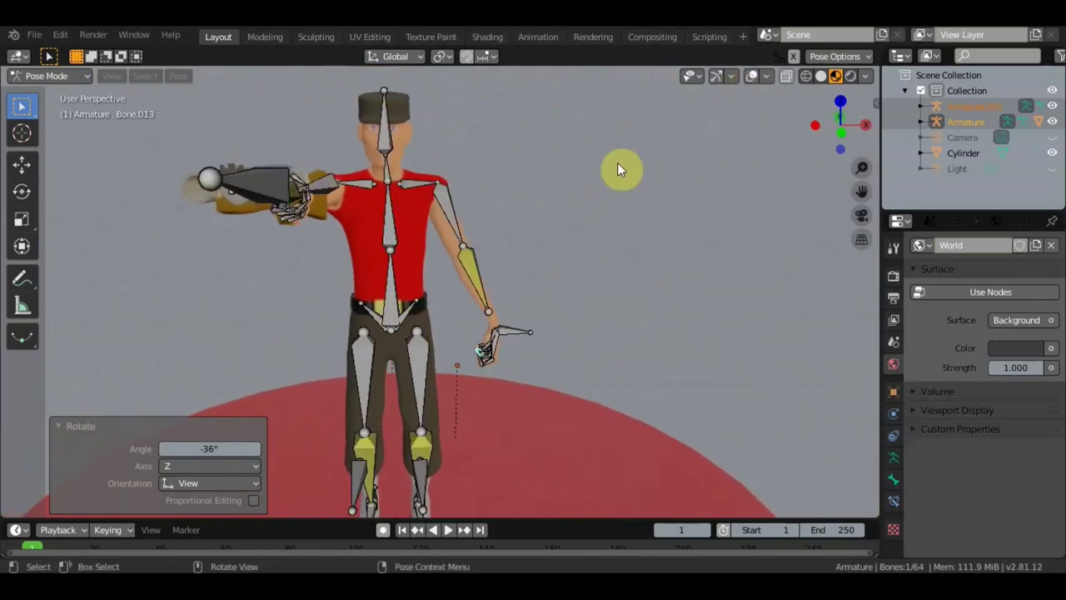
Step: Move the hip root bone slightly to adjust the stance
click(408, 305)
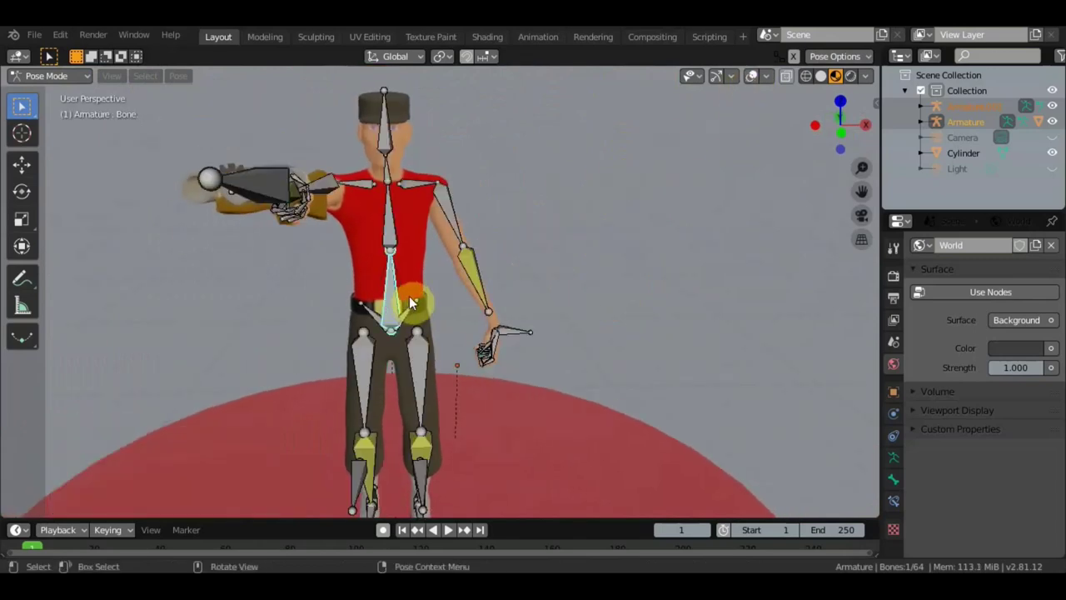
key(g)
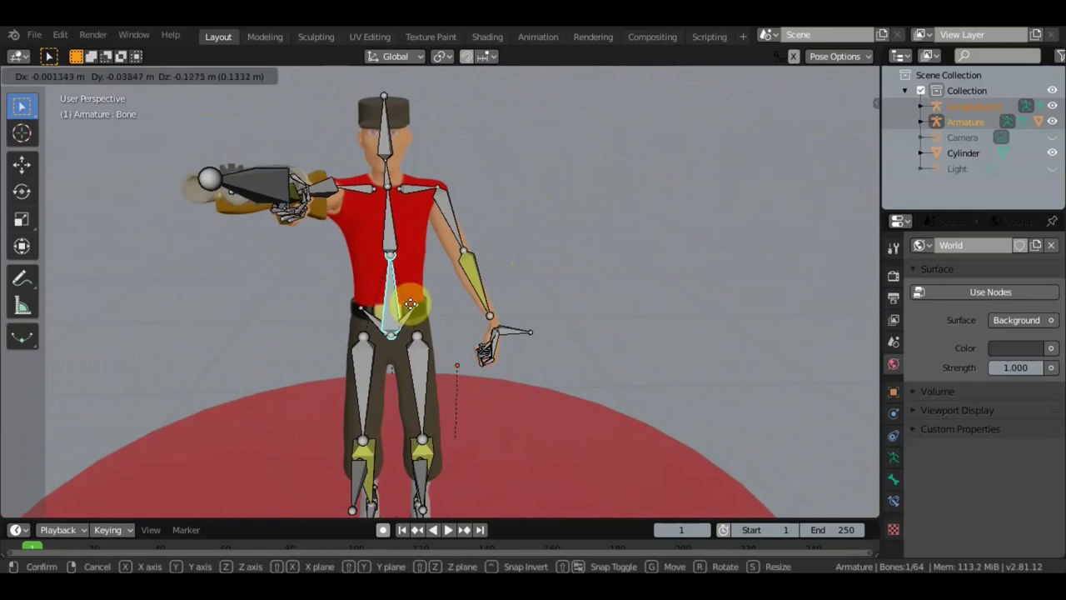
click(414, 311)
scroll(421, 353, down, 3)
mouse_move(422, 354)
middle_down()
mouse_move(626, 384)
mouse_move(588, 380)
mouse_move(542, 409)
mouse_move(494, 464)
middle_up()
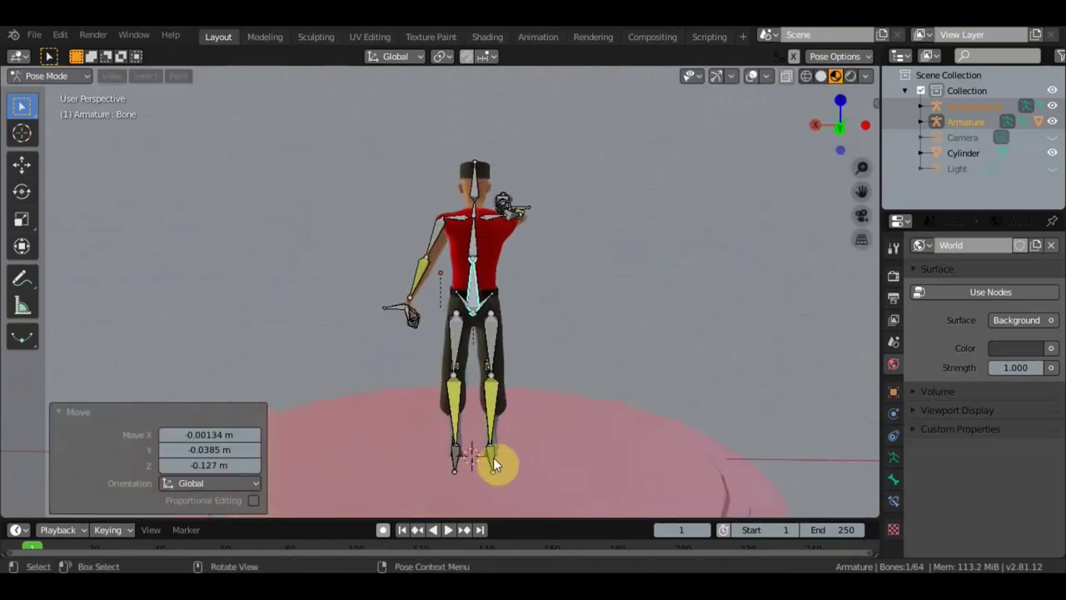
Step: Reposition foot bones Bone.060 outward and Bone.031 so one leg steps forward
click(491, 460)
key(g)
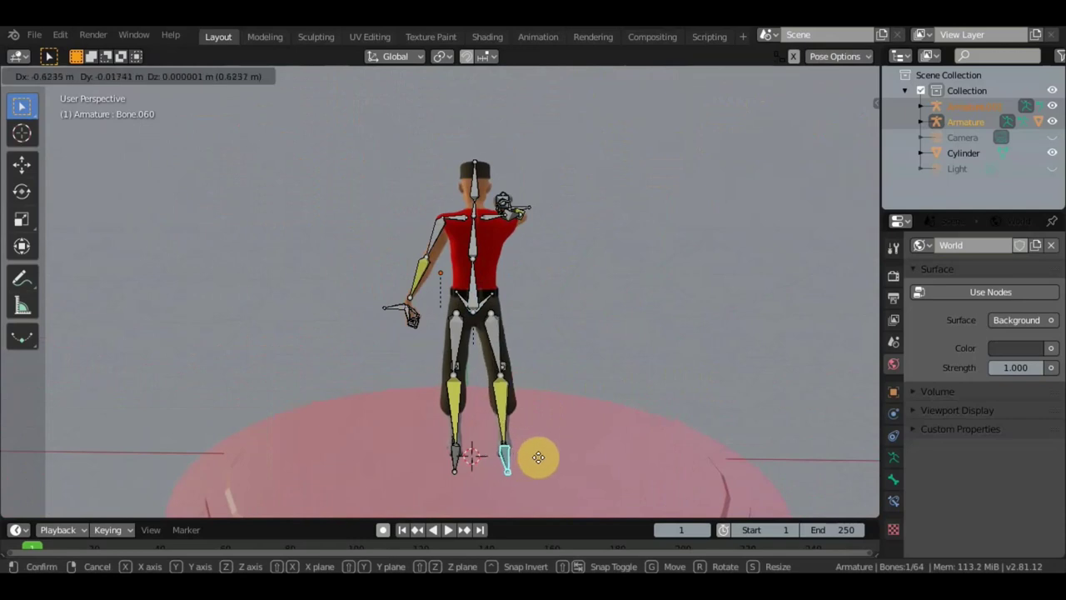
click(539, 458)
click(457, 454)
key(g)
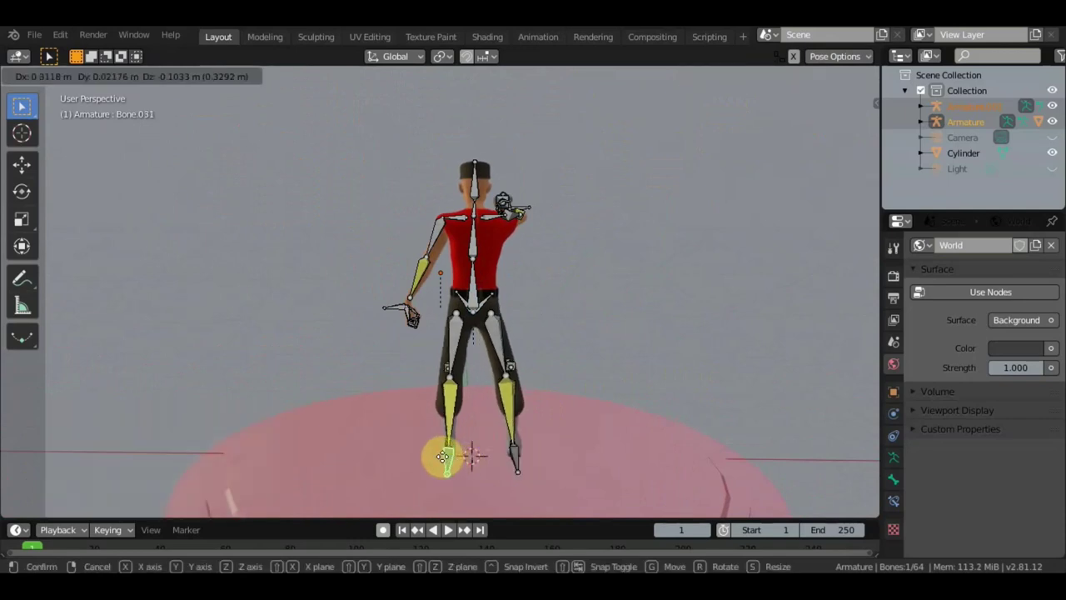
click(450, 454)
mouse_move(520, 420)
middle_down()
mouse_move(172, 396)
mouse_move(200, 368)
middle_up()
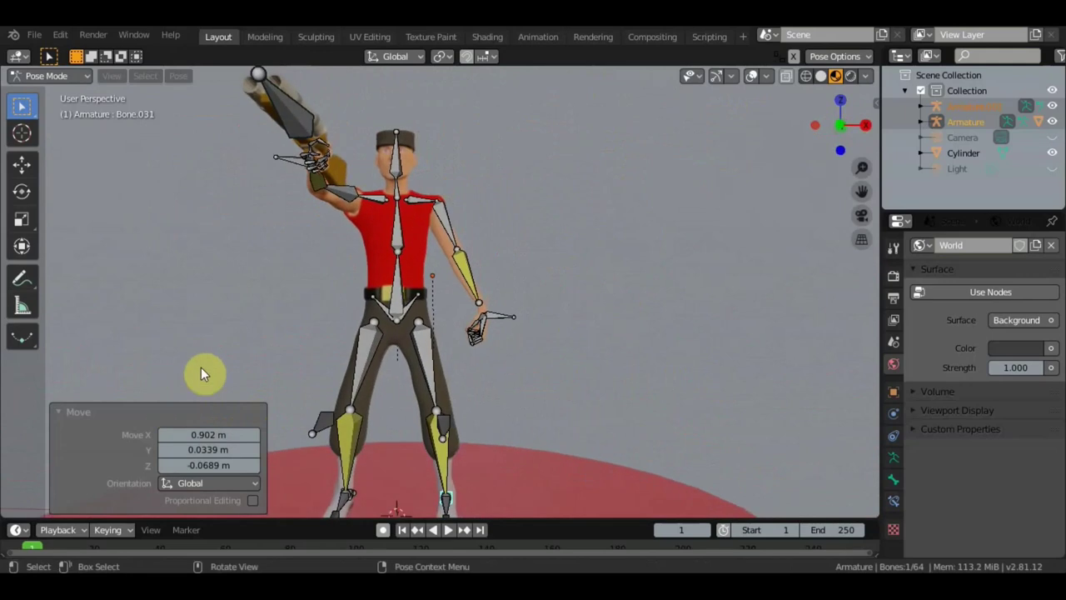
Step: Lower the hips by moving the hip bone down
click(401, 283)
key(g)
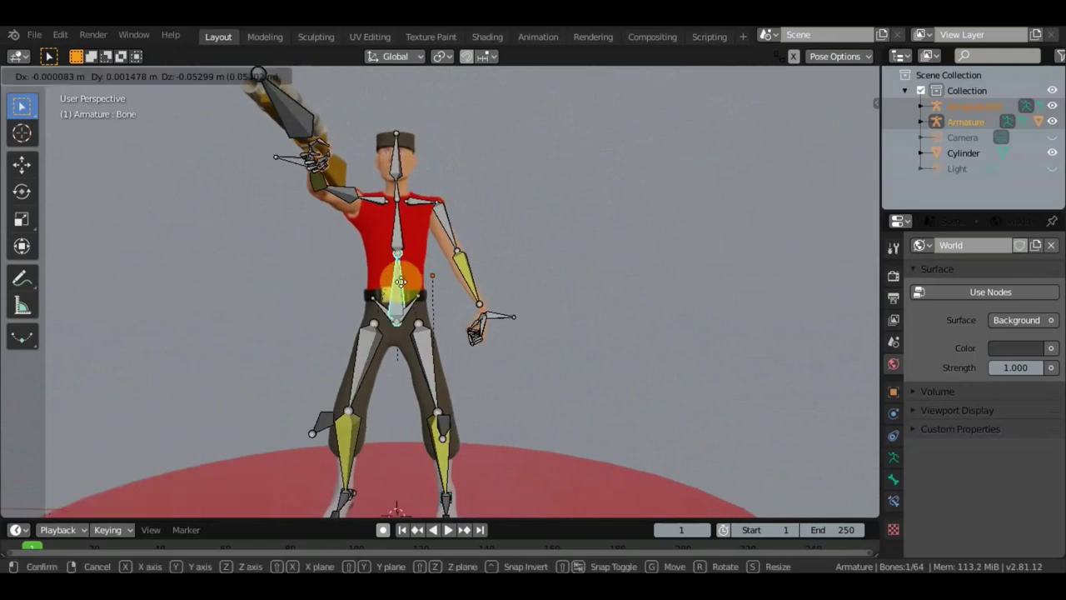
click(404, 293)
key(g)
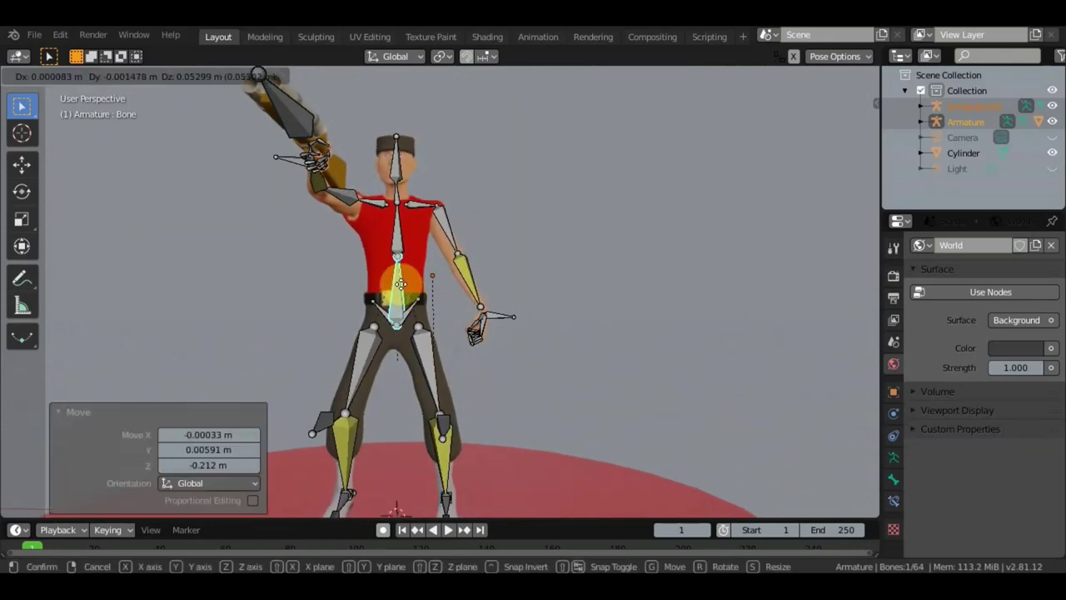
click(401, 285)
mouse_move(401, 287)
middle_down()
mouse_move(375, 310)
mouse_move(447, 342)
middle_up()
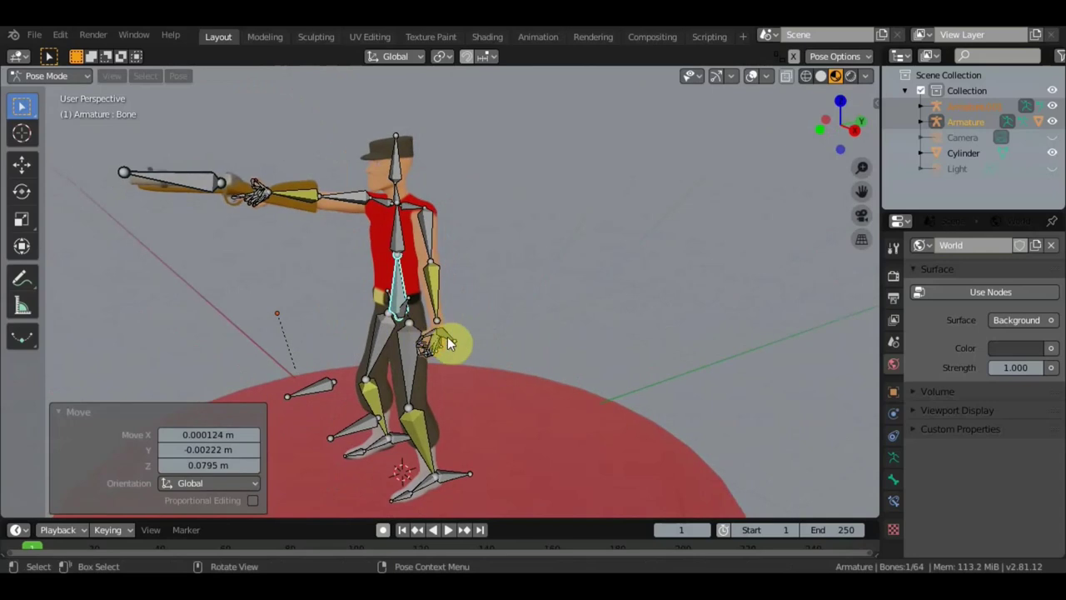
Step: Rotate the free hand bone Bone.026 by -26.2° and begin moving it toward the belt
click(447, 339)
key(r)
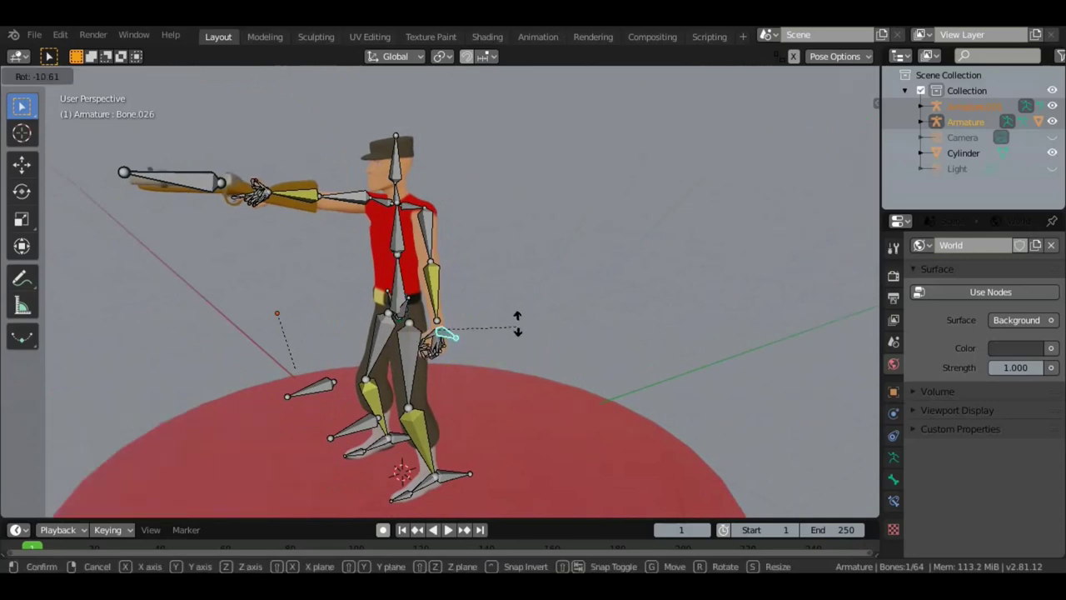
click(517, 304)
key(g)
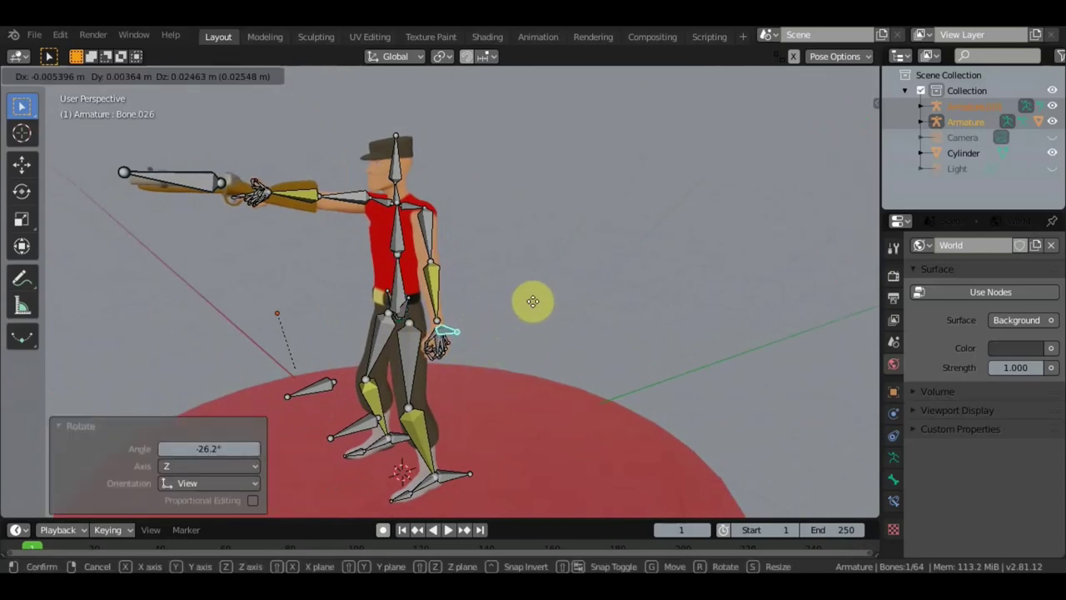
Step: Place the free hand beside the belt and fine-tune its position
click(500, 290)
mouse_move(500, 290)
middle_down()
mouse_move(552, 309)
mouse_move(635, 307)
middle_up()
key(g)
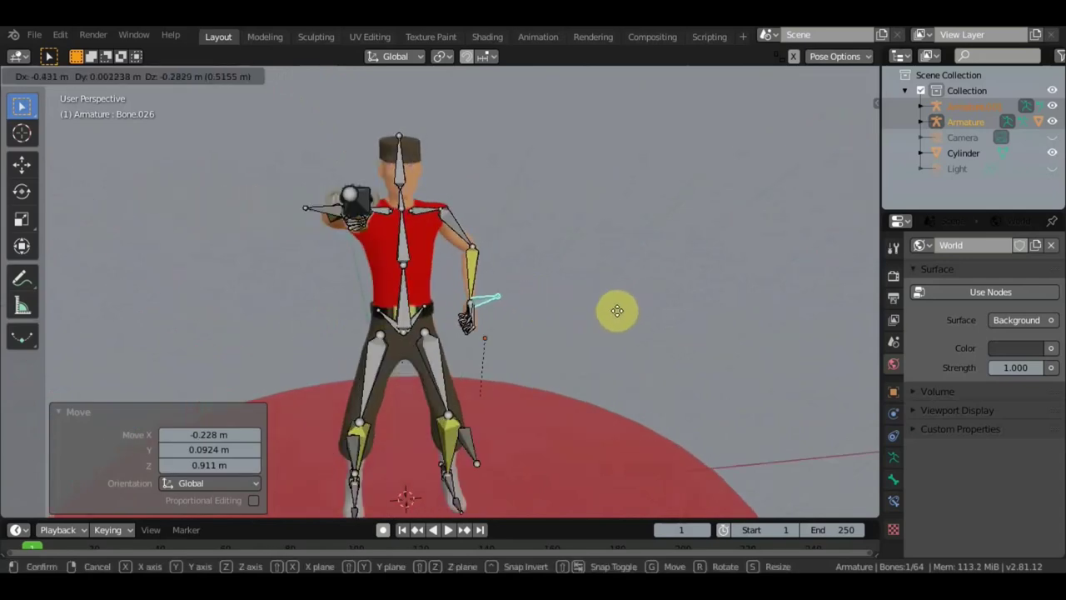
click(617, 310)
Step: Shift the root hip bone and twist the body -14.3° about Z to face forward
mouse_move(557, 299)
middle_down()
mouse_move(549, 322)
mouse_move(498, 265)
mouse_move(515, 286)
mouse_move(413, 226)
middle_up()
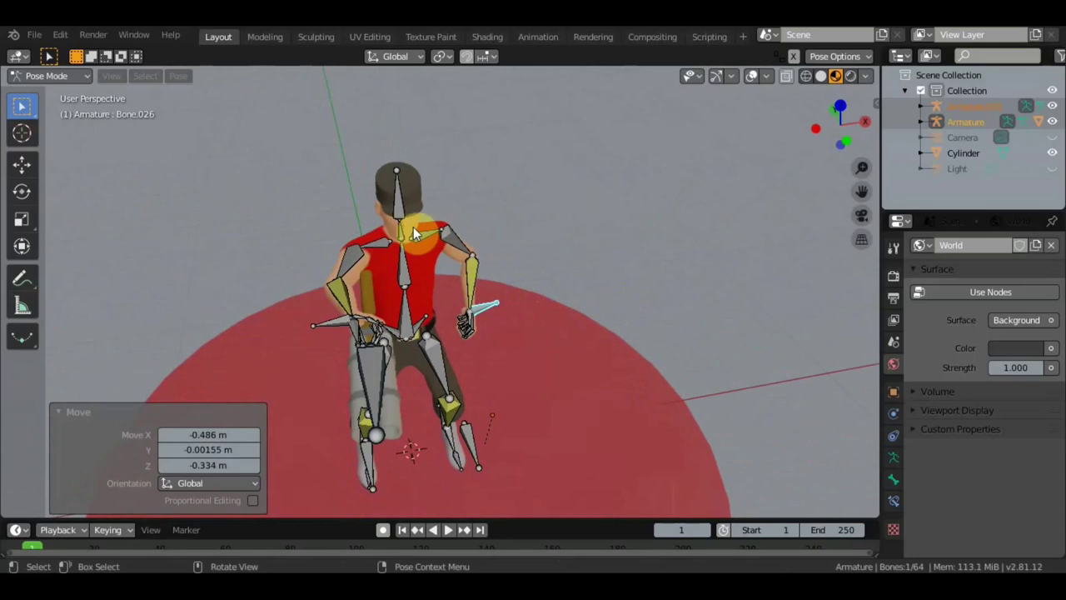
click(406, 314)
middle_drag(421, 308, 521, 305)
key(g)
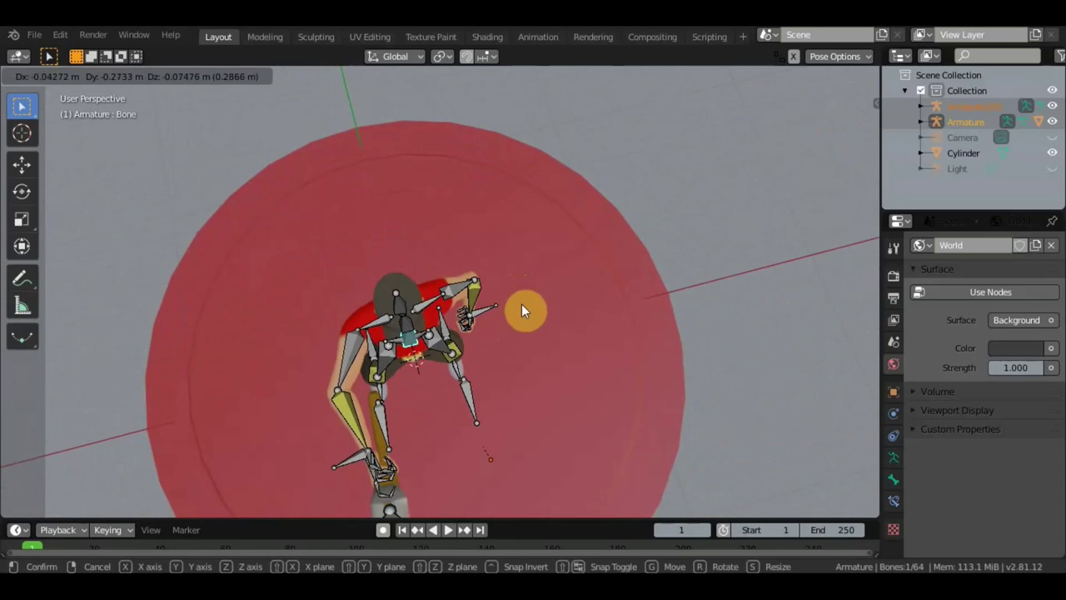
click(521, 304)
key(r)
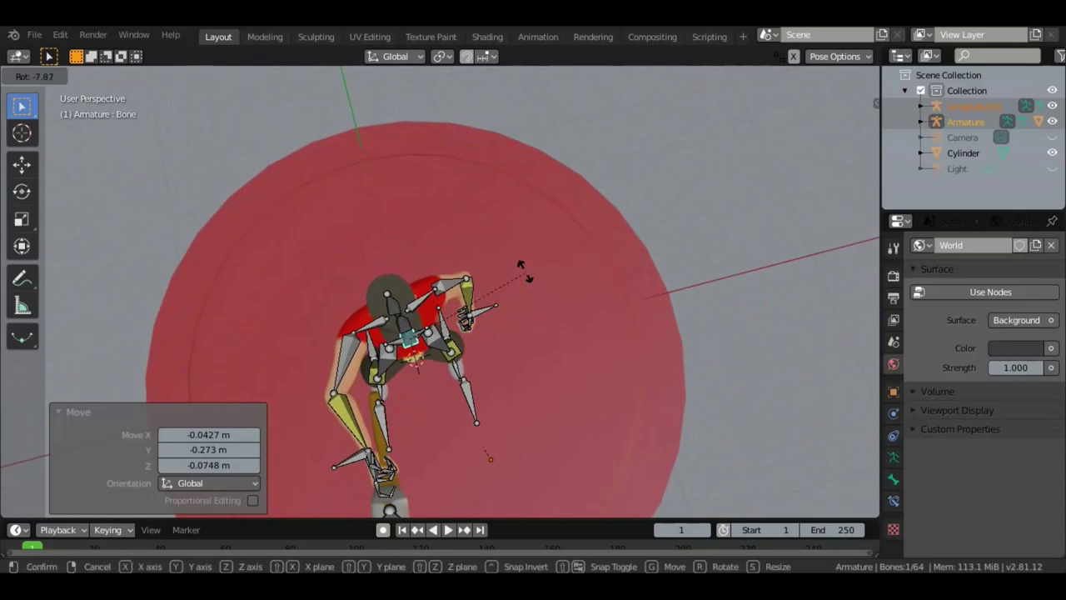
click(498, 259)
middle_drag(498, 260, 466, 175)
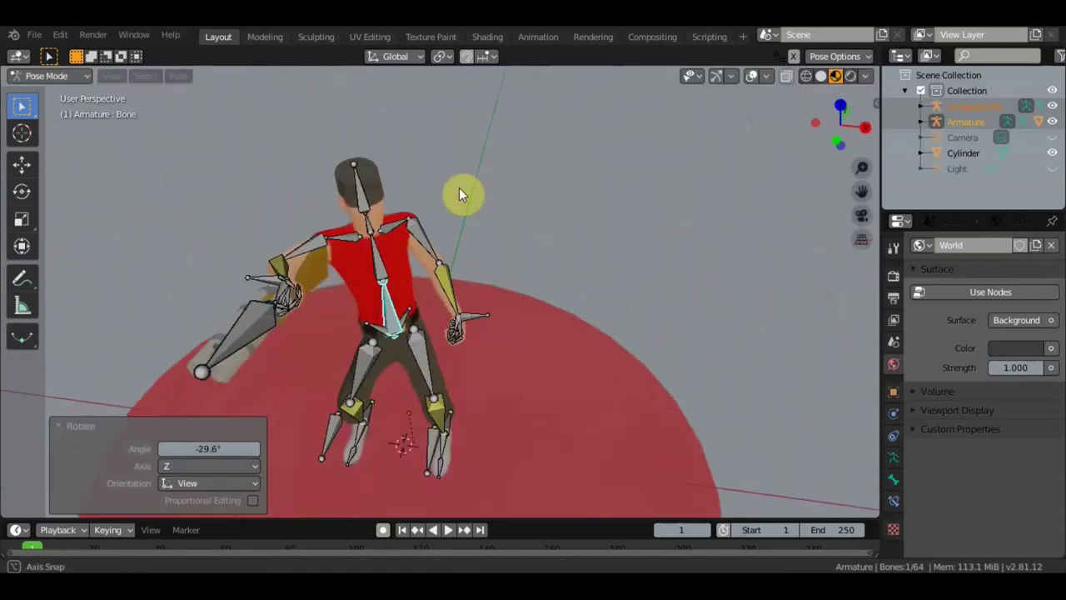
key(r)
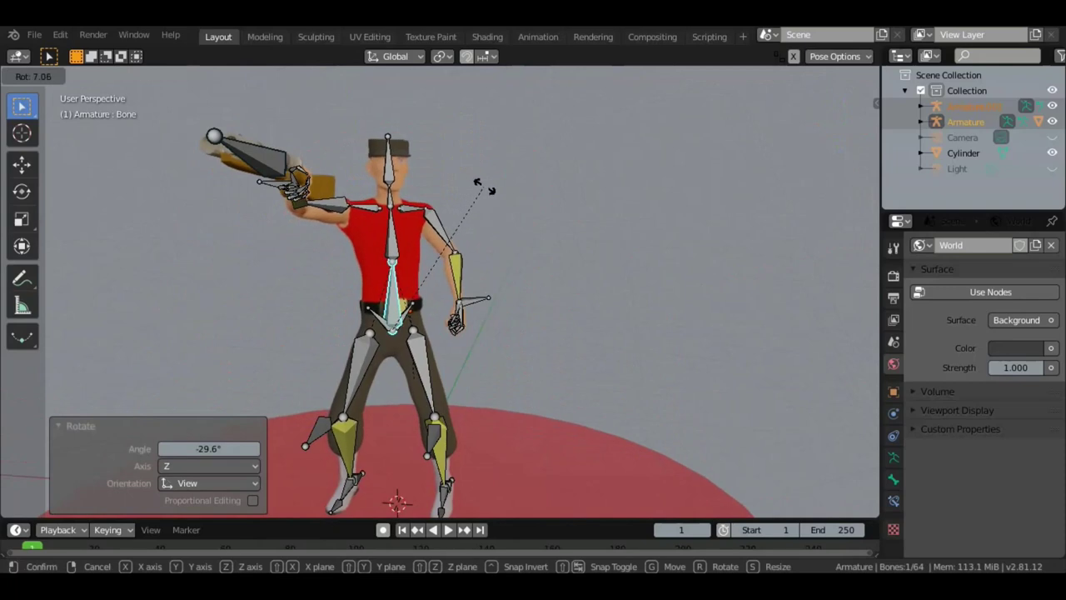
click(484, 189)
middle_drag(485, 191, 388, 254)
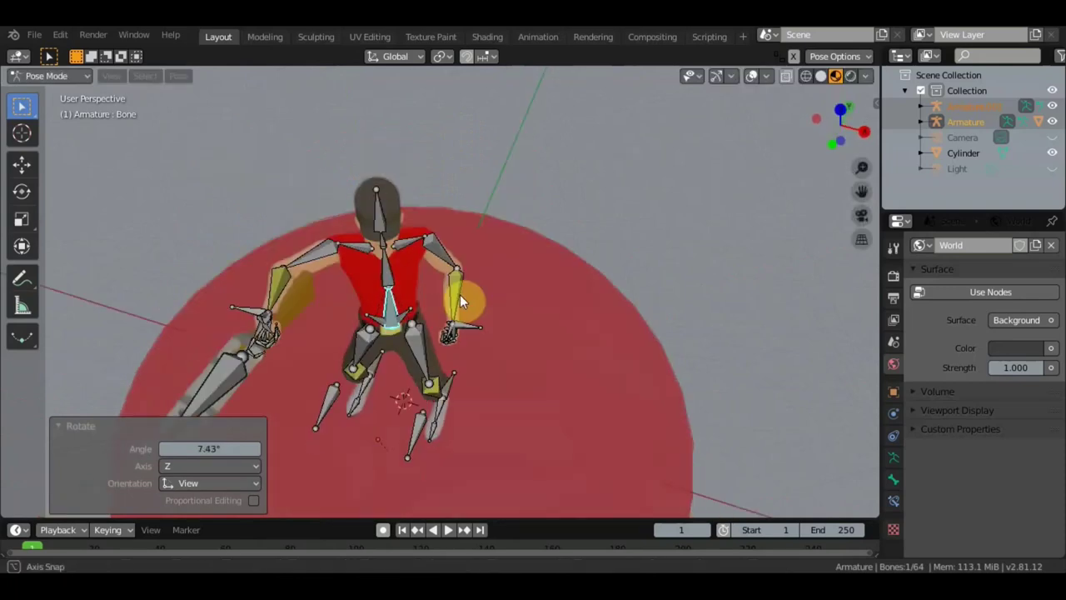
Step: Turn the head bone in two rotations so the character looks forward
click(382, 237)
middle_drag(416, 301, 452, 328)
key(r)
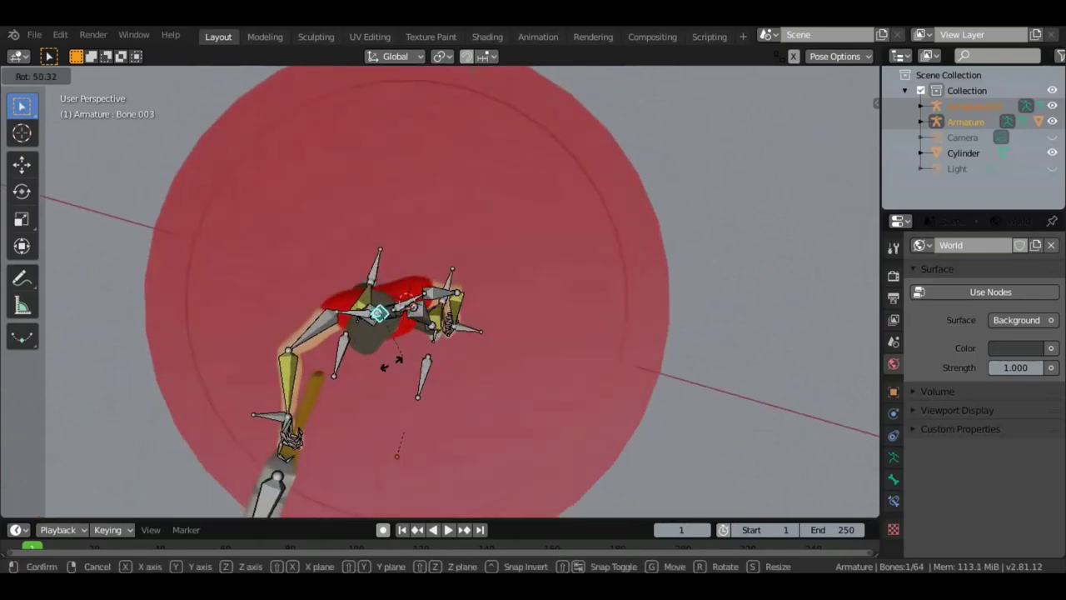
click(420, 341)
mouse_move(421, 341)
middle_down()
mouse_move(421, 189)
mouse_move(504, 155)
middle_up()
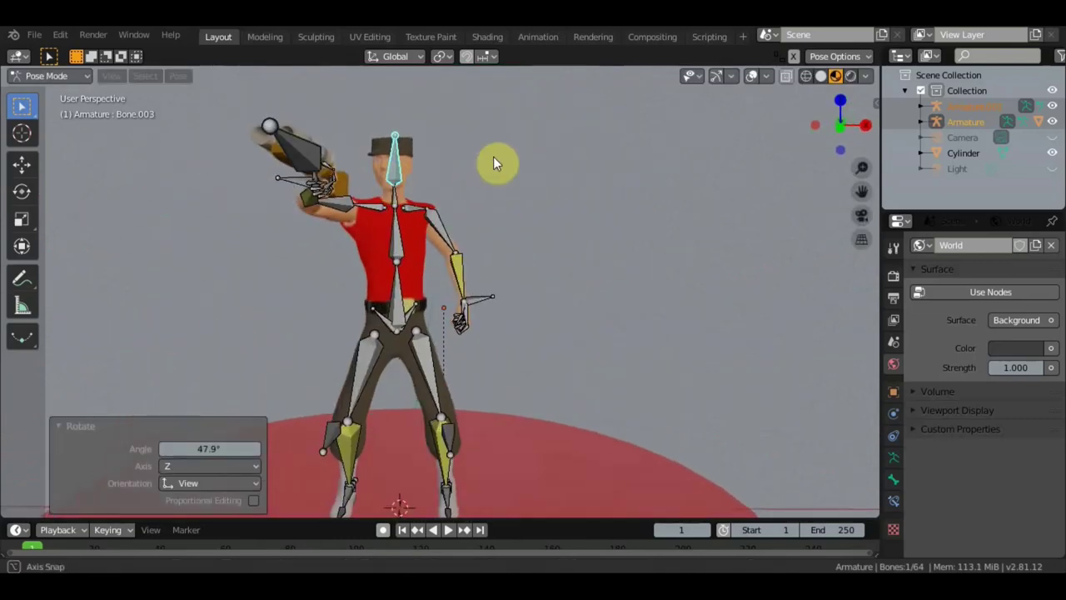
key(r)
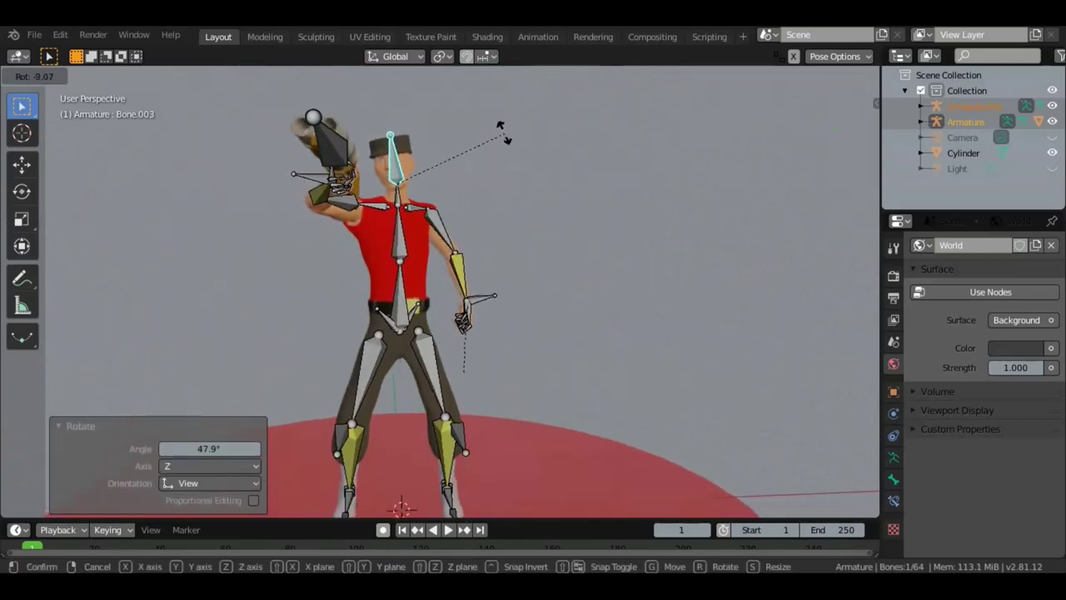
click(495, 132)
scroll(487, 287, down, 2)
scroll(500, 283, down, 1)
Step: Hide the bones to inspect the posed mesh from several angles, then show them again
click(753, 76)
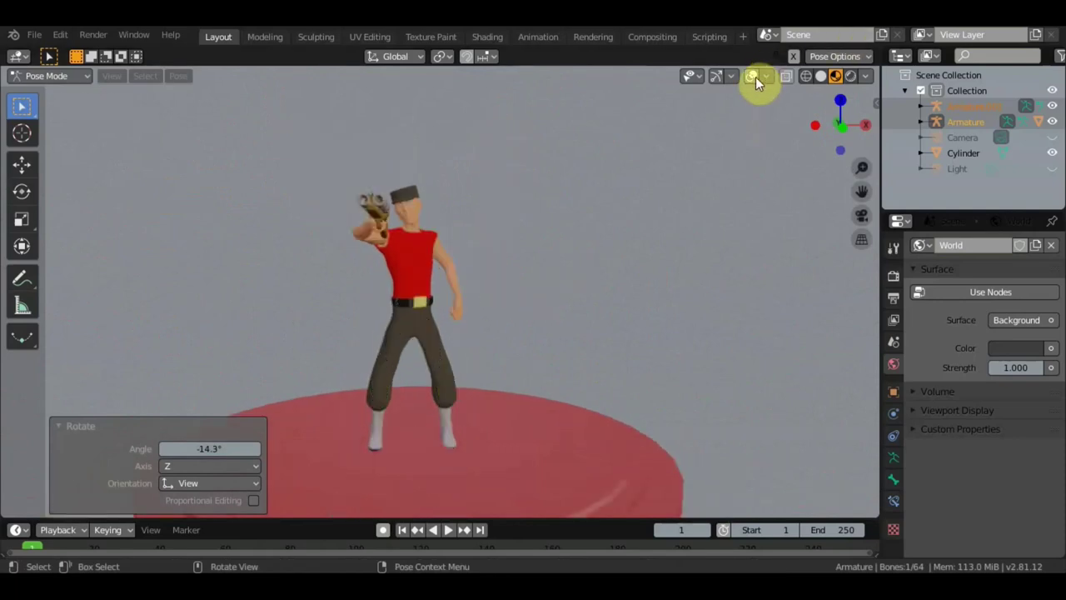
mouse_move(613, 235)
middle_down()
mouse_move(714, 244)
mouse_move(614, 323)
mouse_move(543, 301)
middle_up()
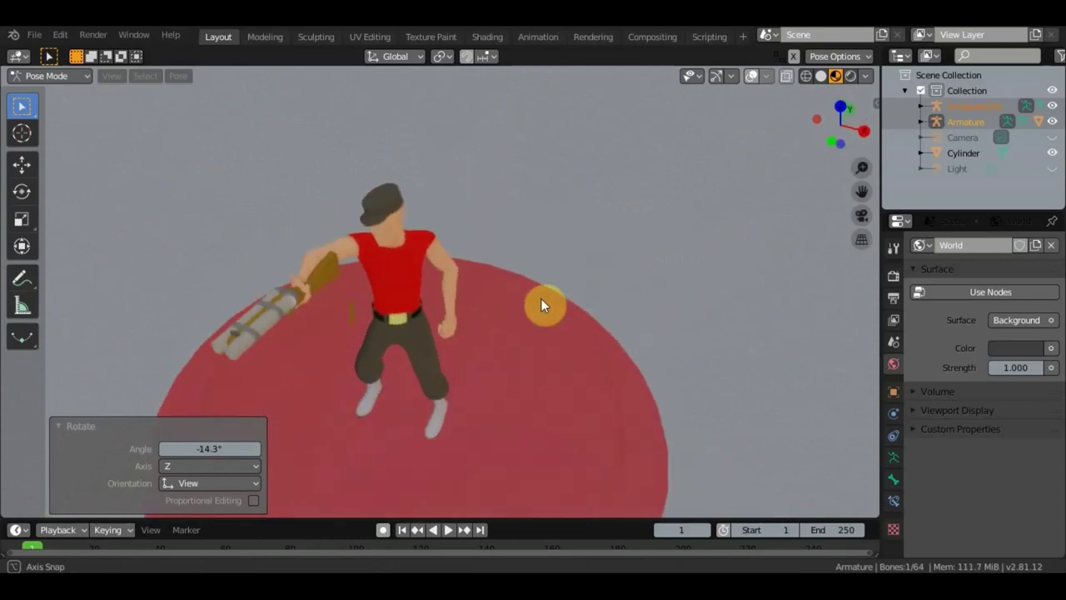
mouse_move(543, 301)
middle_down()
mouse_move(511, 355)
mouse_move(589, 404)
mouse_move(554, 381)
middle_up()
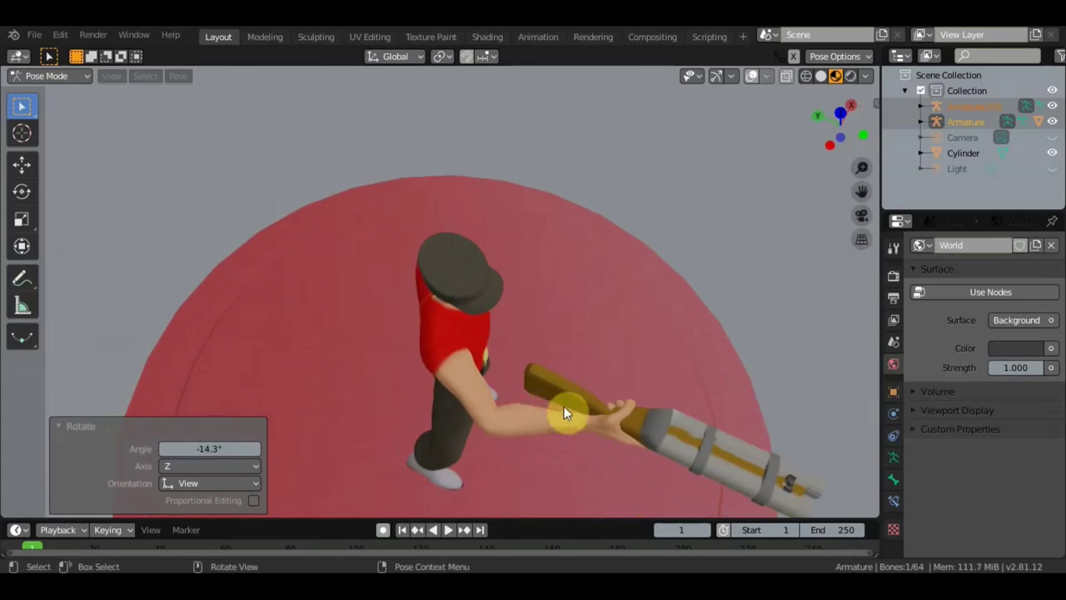
click(754, 76)
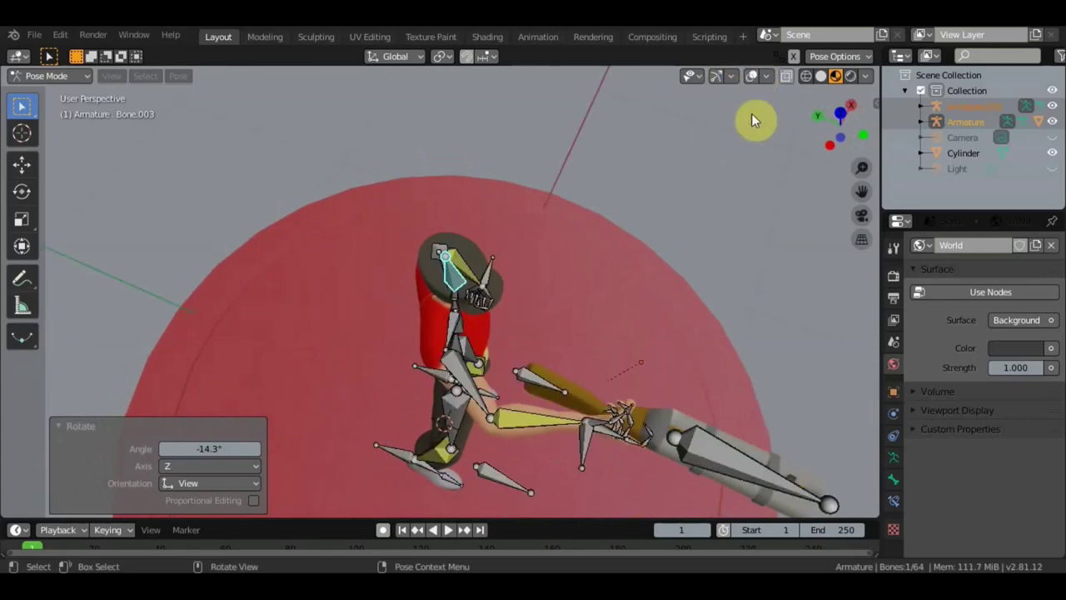
Step: Select the gun's bone and move the gun into the raised hand
click(582, 447)
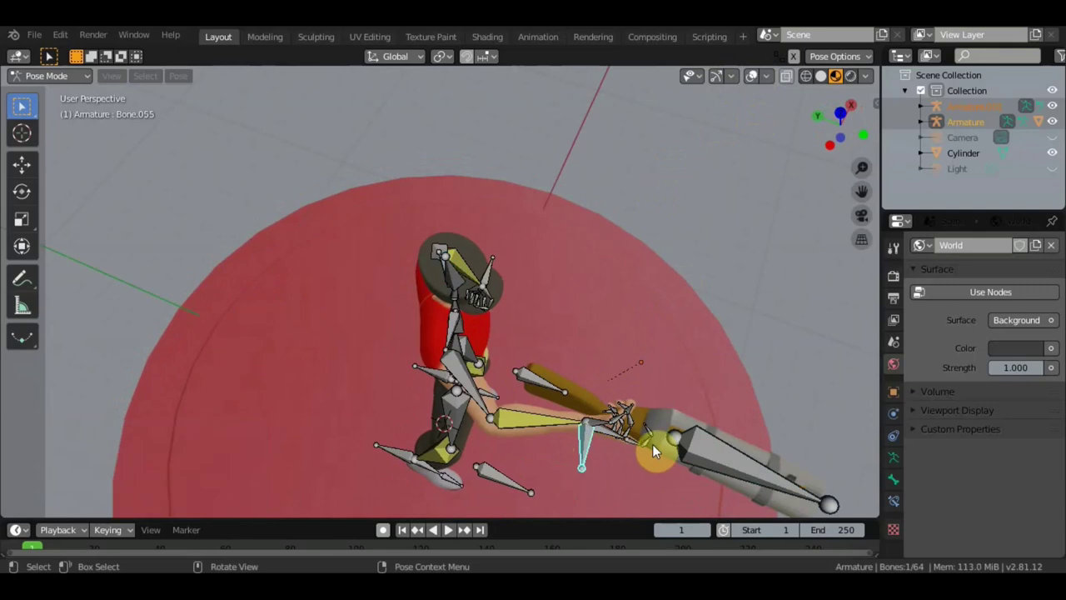
click(711, 450)
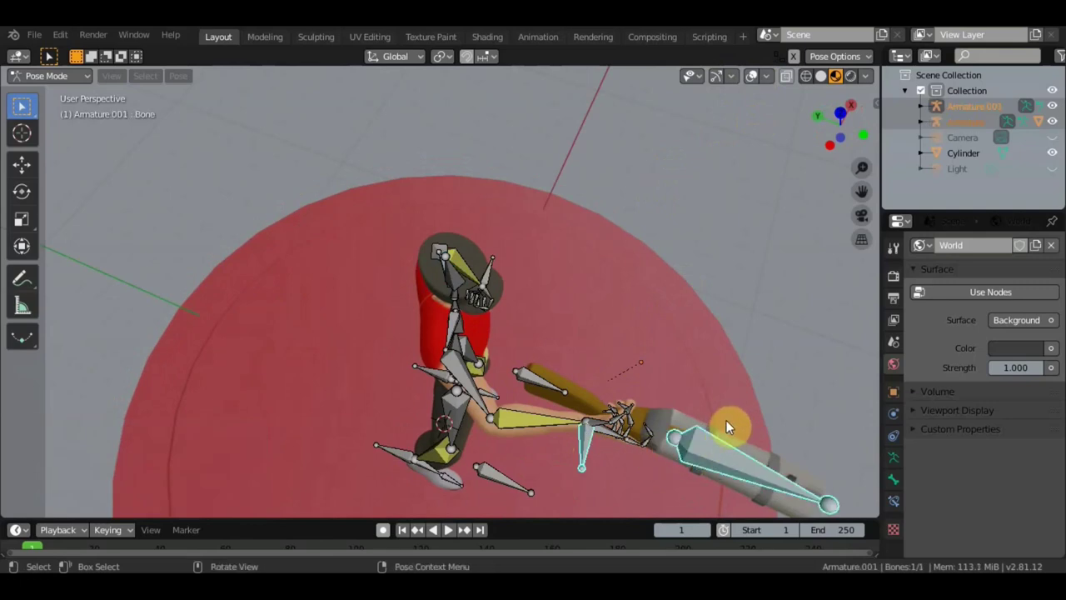
key(g)
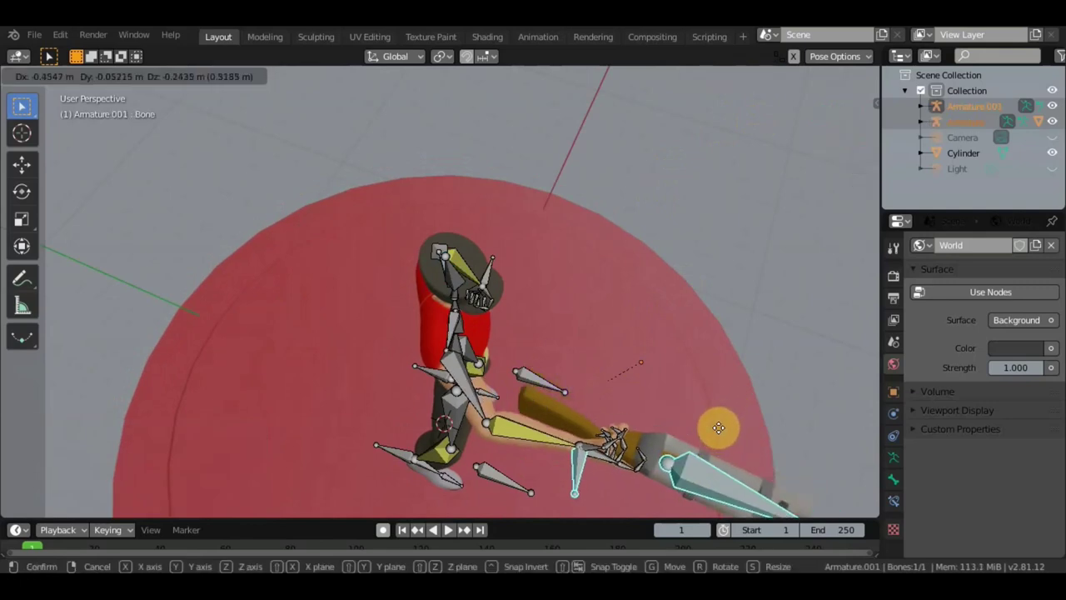
click(715, 438)
middle_drag(644, 372, 594, 330)
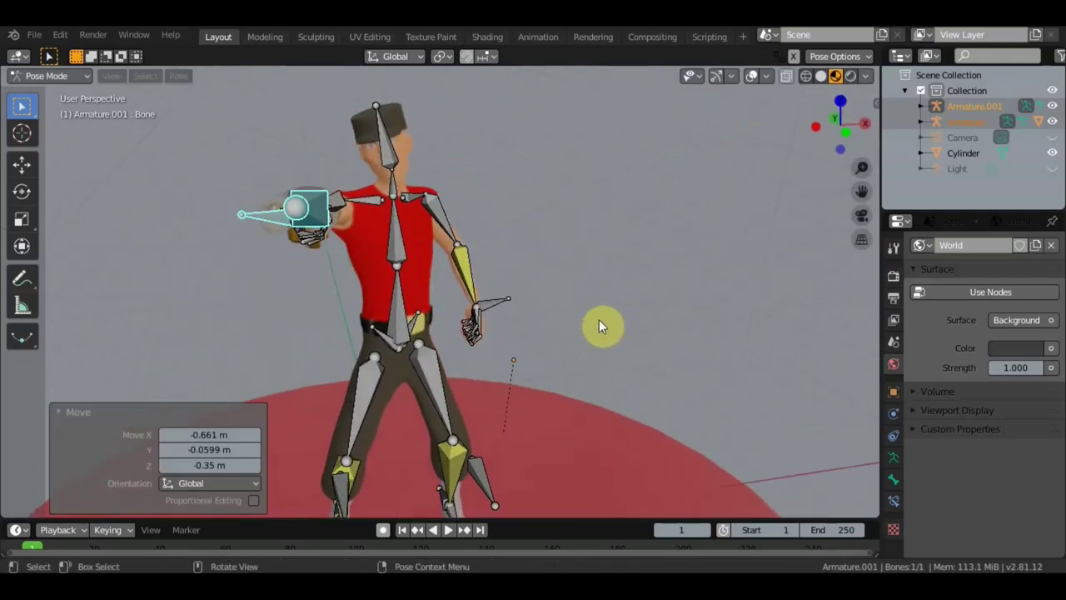
key(g)
click(611, 288)
Step: Adjust the gun's position and rotate it 12.1° about Z
middle_drag(611, 290, 599, 405)
scroll(606, 387, down, 2)
key(g)
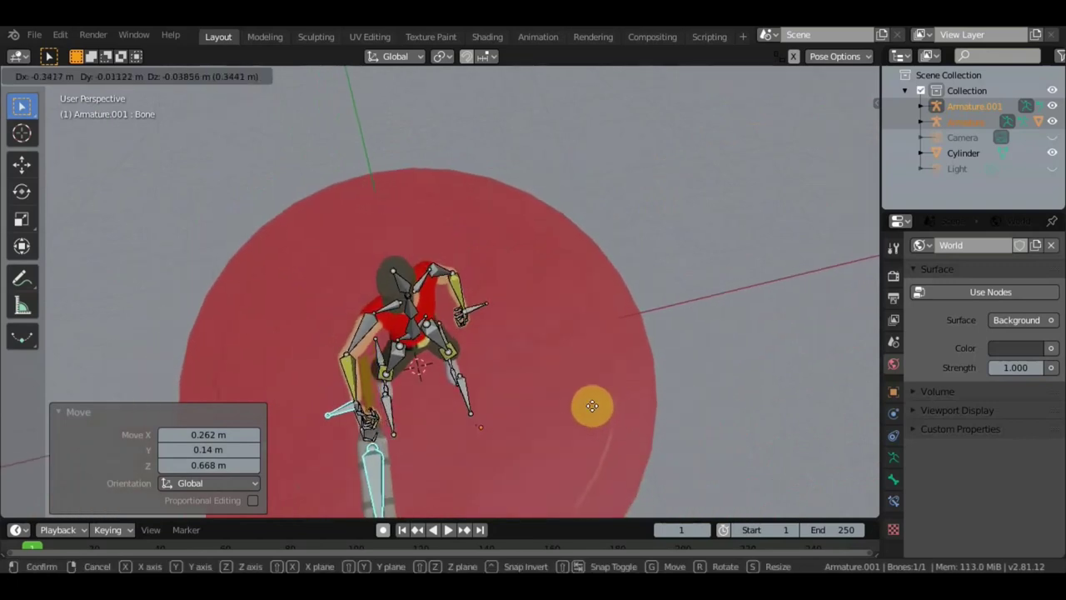
click(595, 407)
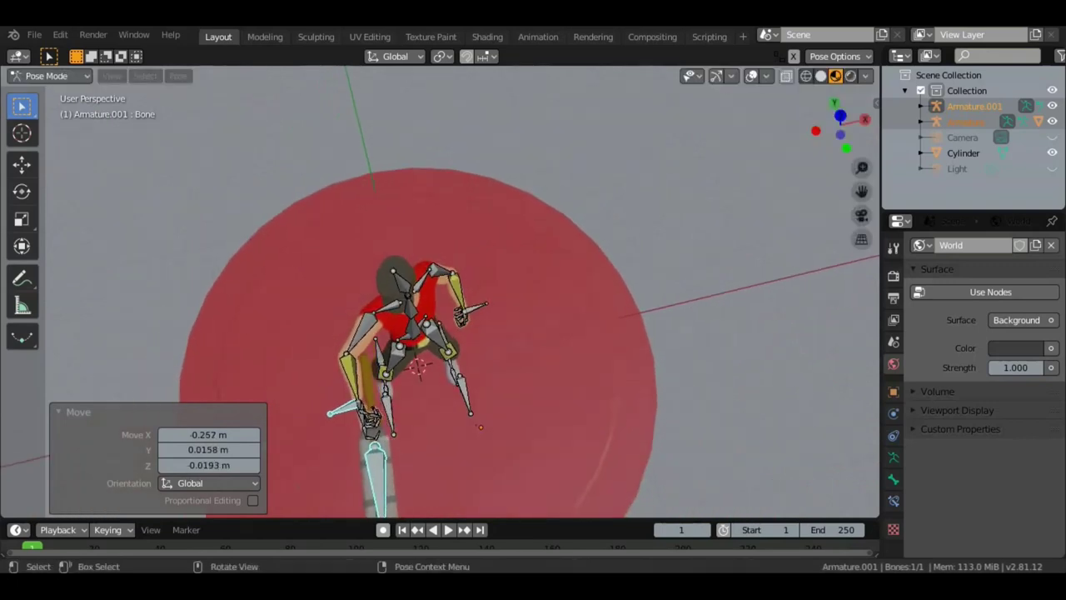
key(r)
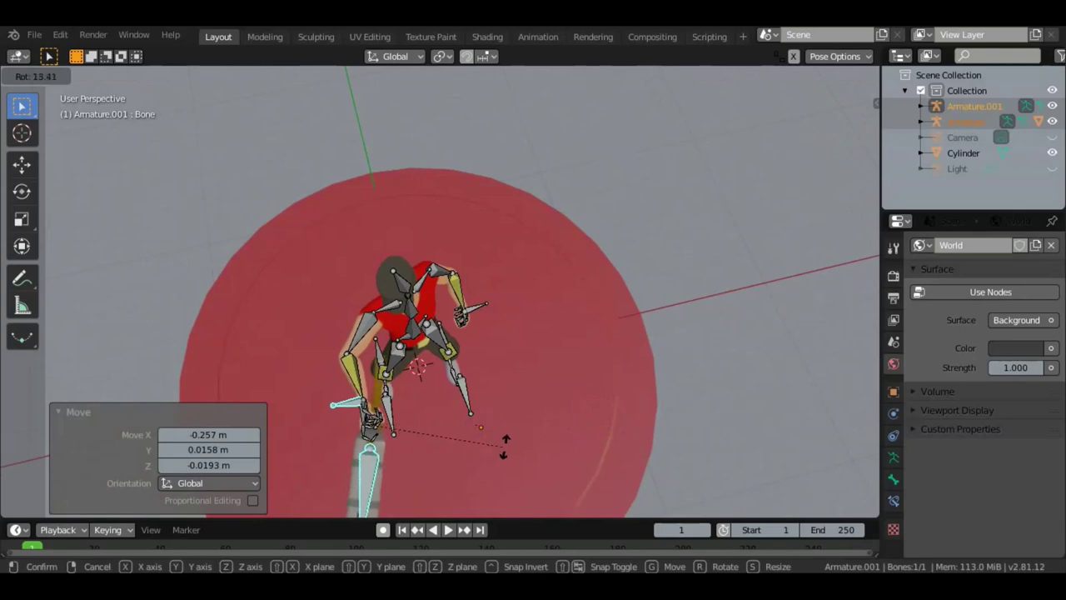
click(508, 441)
Step: Shift the gun -0.556 m in X into the hand and check it from the side
scroll(514, 433, down, 1)
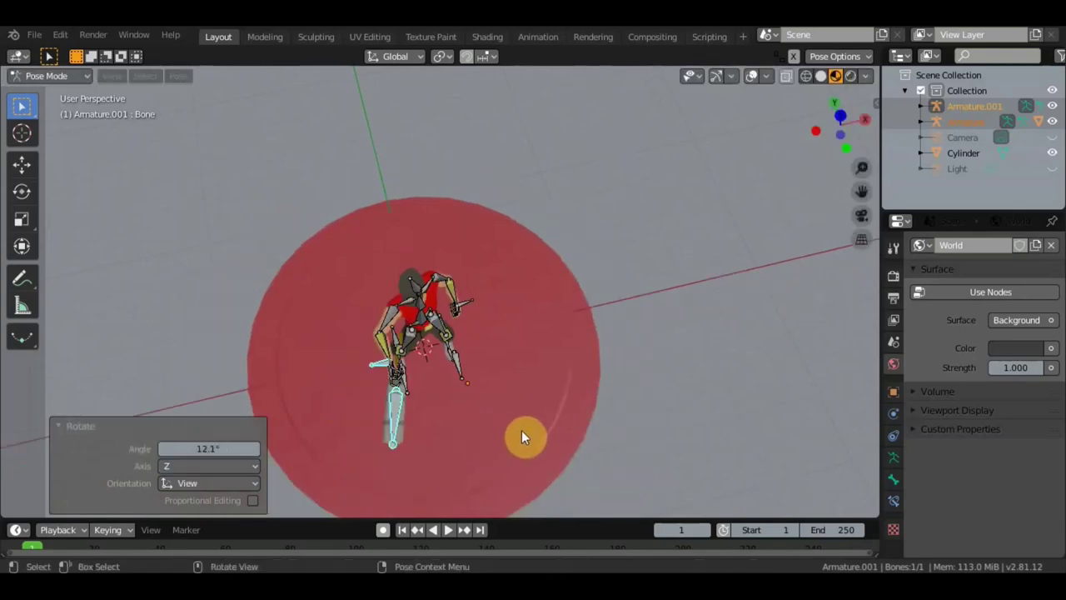
key(g)
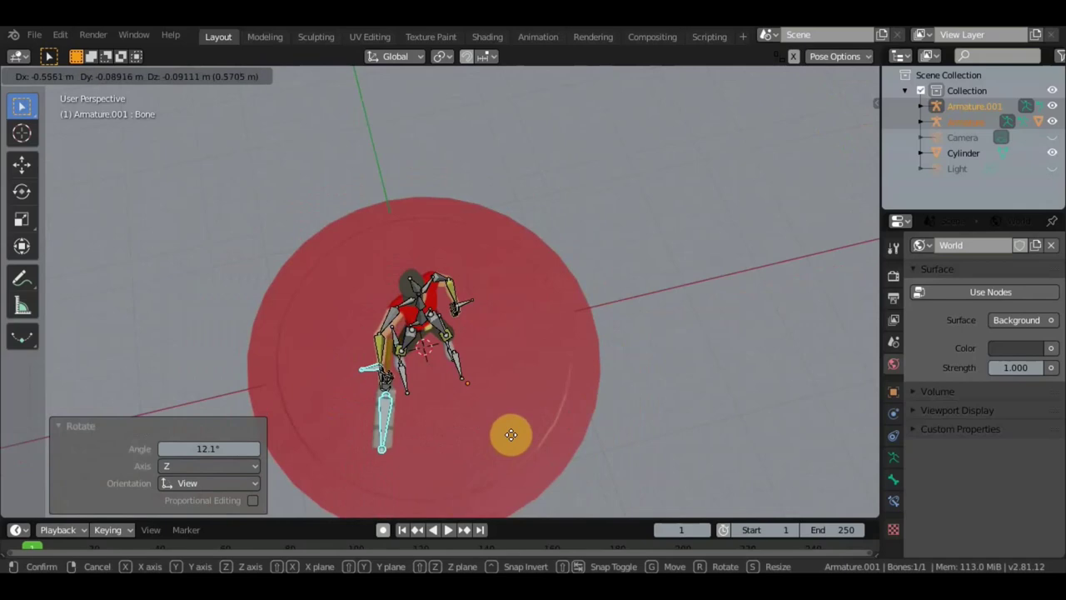
click(511, 428)
mouse_move(511, 429)
middle_down()
mouse_move(491, 332)
mouse_move(446, 307)
mouse_move(420, 305)
mouse_move(386, 270)
middle_up()
scroll(420, 305, up, 1)
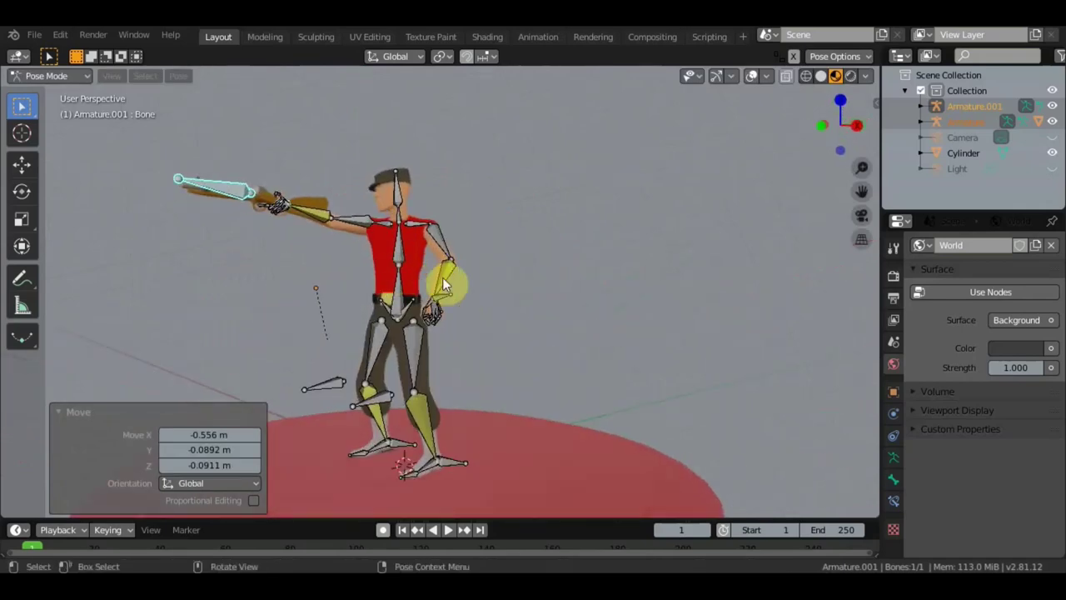
scroll(436, 303, up, 2)
scroll(436, 303, down, 2)
middle_drag(435, 303, 430, 348)
scroll(452, 463, down, 2)
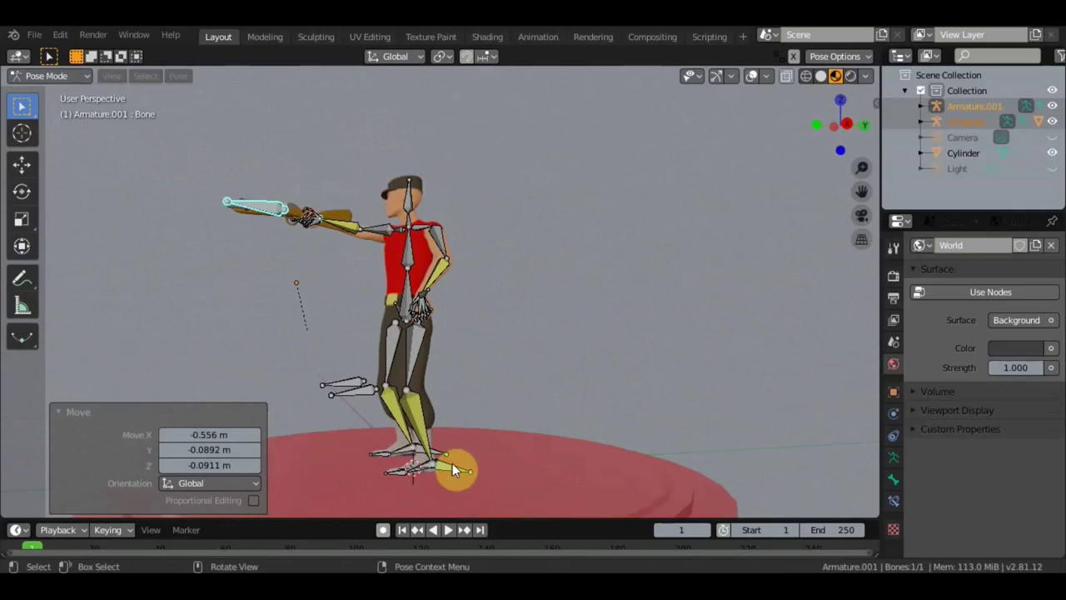
Step: Move both foot bones and the left leg bone outward into a wider stance
click(456, 471)
key(g)
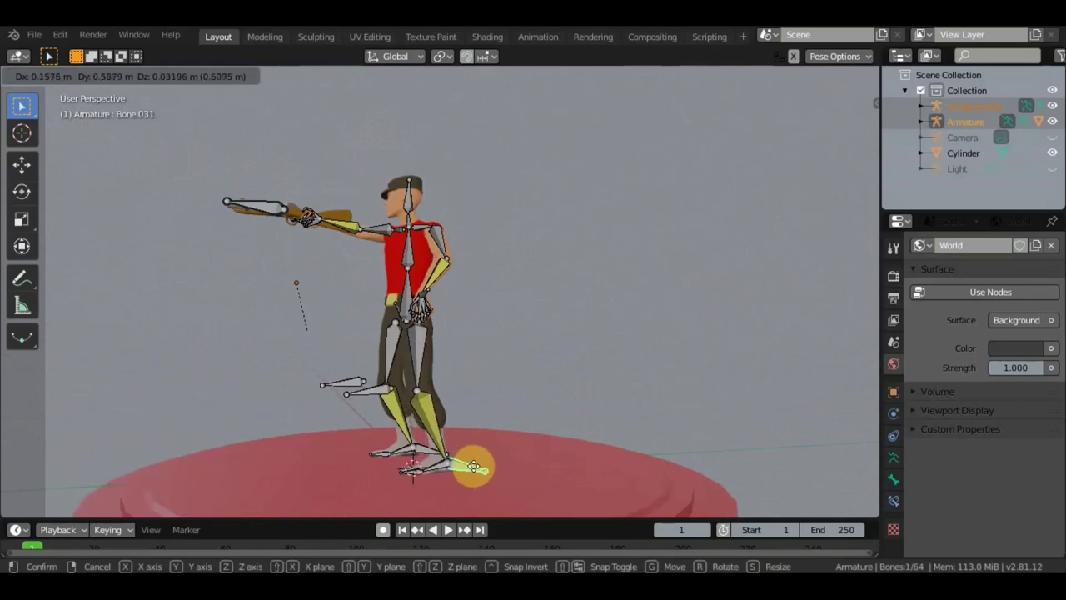
click(479, 466)
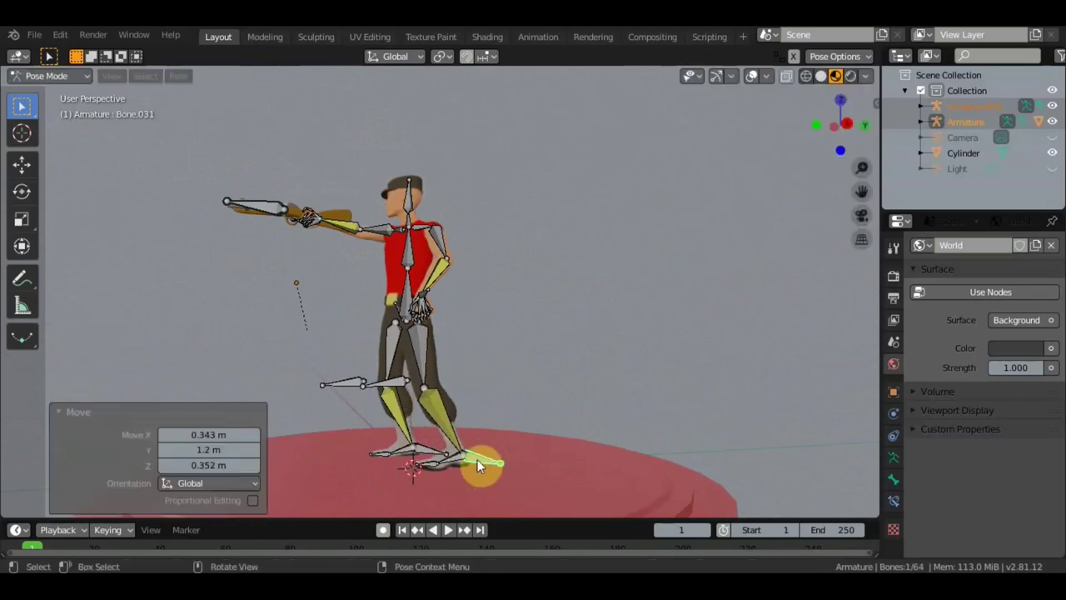
click(424, 446)
key(g)
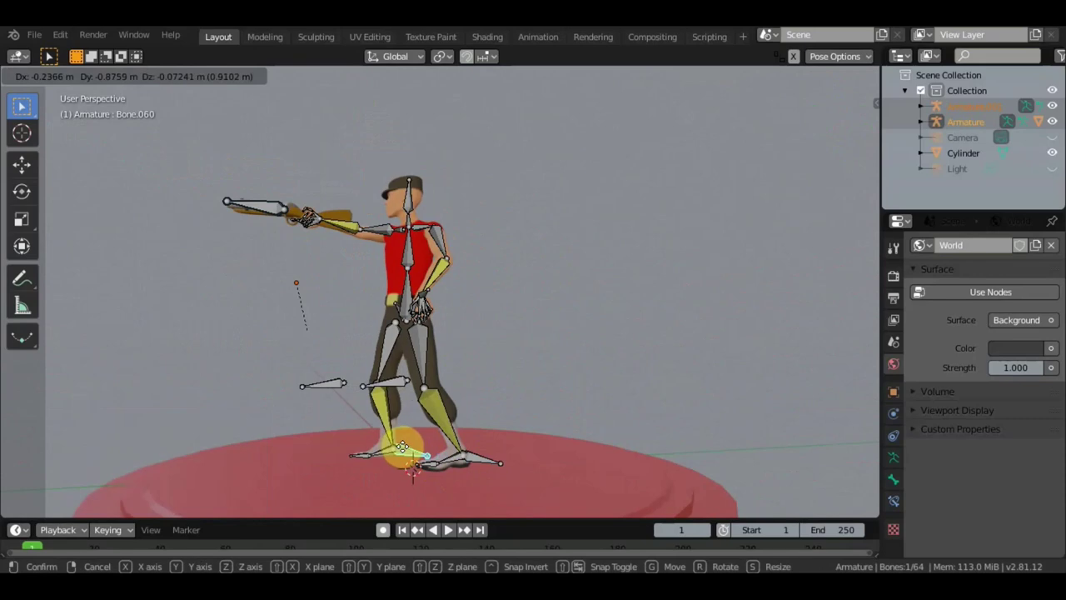
click(403, 447)
mouse_move(511, 453)
middle_down()
mouse_move(626, 460)
mouse_move(417, 467)
middle_up()
key(g)
click(472, 474)
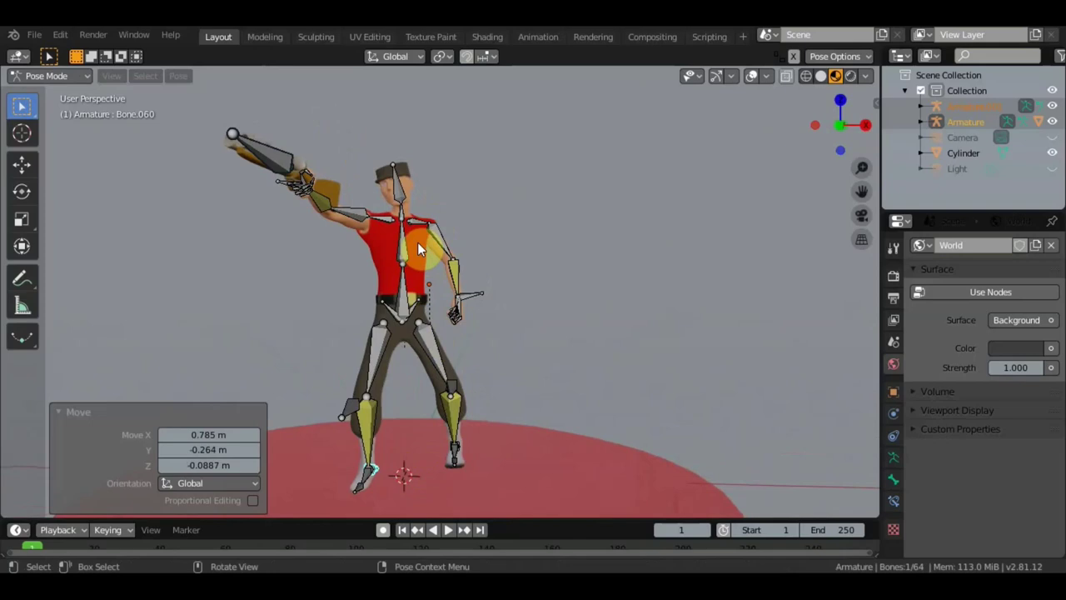
Step: Rotate the chest bone slightly, leaving the neck unchanged, and select the free hand's bone
scroll(420, 247, up, 2)
click(391, 223)
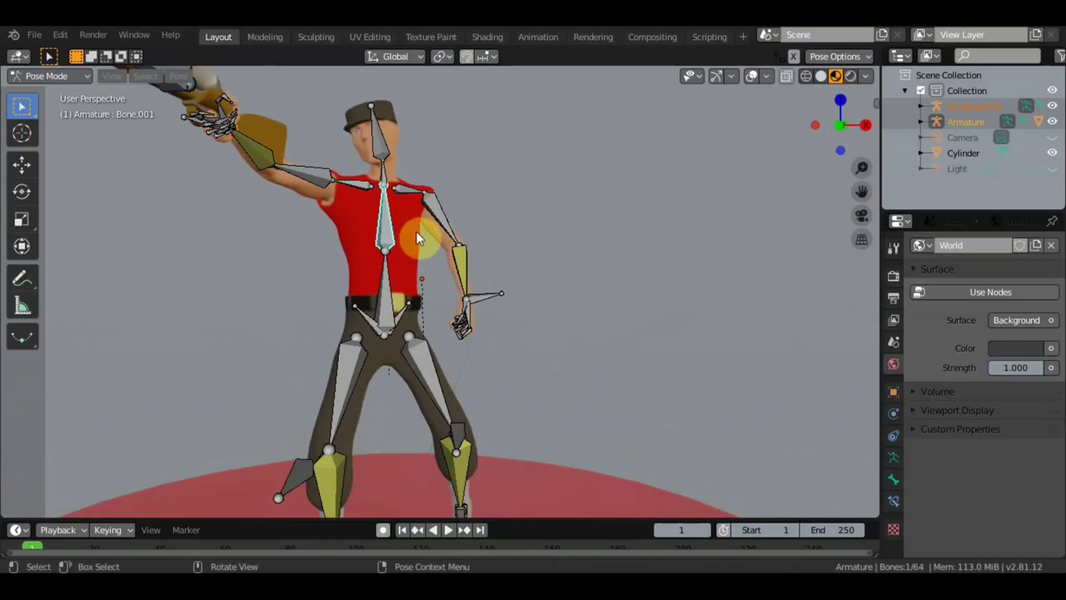
key(r)
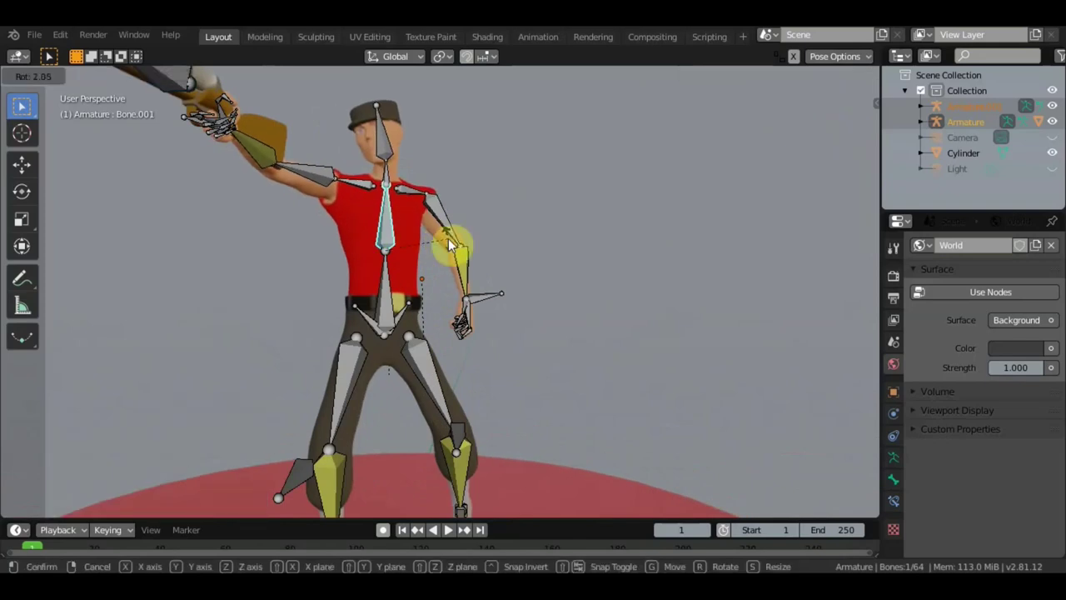
click(448, 238)
click(388, 171)
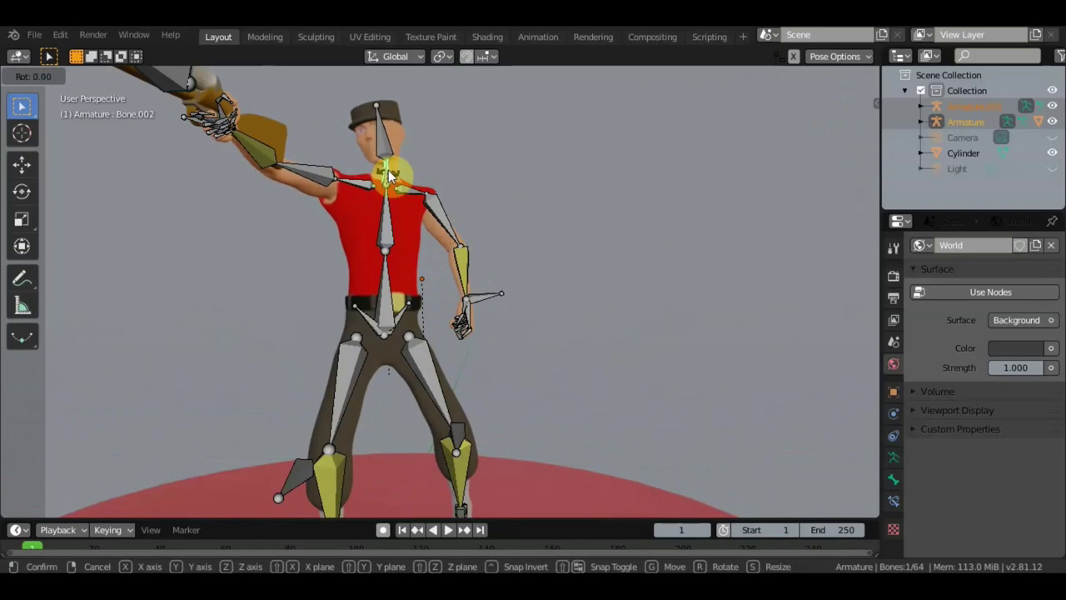
click(422, 194)
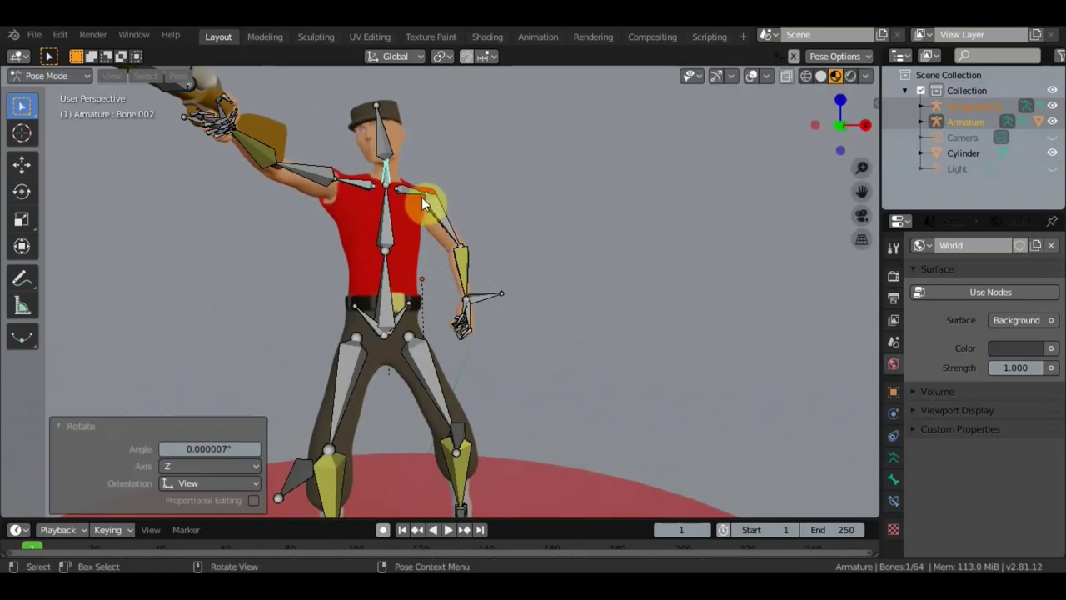
click(345, 181)
mouse_move(370, 192)
middle_down()
mouse_move(279, 200)
mouse_move(253, 217)
mouse_move(301, 232)
mouse_move(397, 230)
mouse_move(480, 255)
mouse_move(576, 219)
mouse_move(586, 220)
mouse_move(564, 238)
mouse_move(626, 246)
mouse_move(475, 220)
middle_up()
Step: Hide the bone and grid overlays, then orbit to inspect the pose from front and side
scroll(570, 238, up, 2)
click(753, 76)
mouse_move(593, 249)
middle_down()
mouse_move(763, 277)
mouse_move(541, 262)
middle_up()
scroll(533, 162, up, 3)
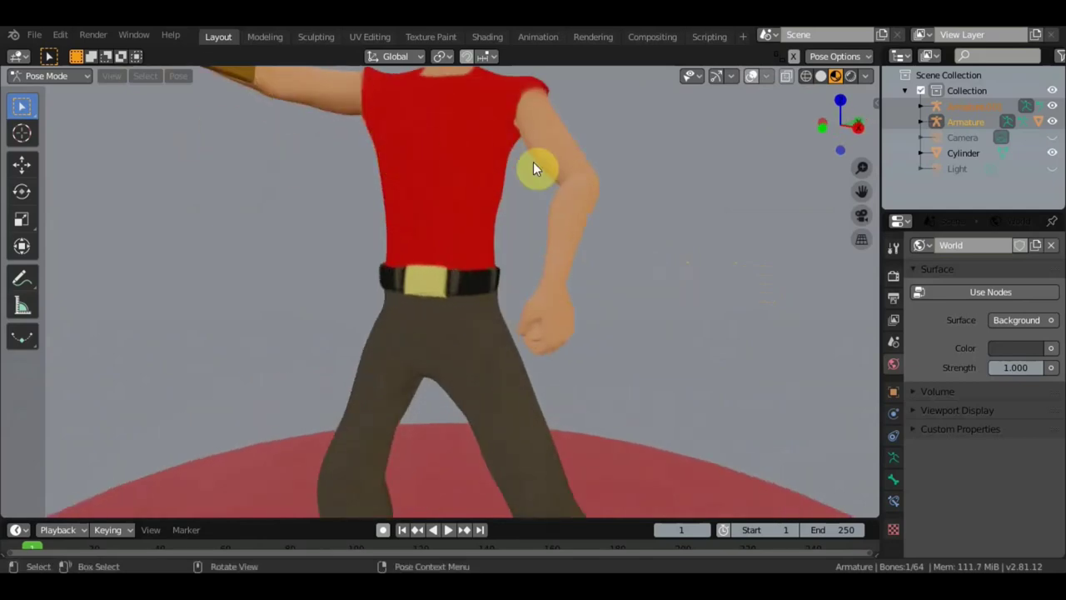
scroll(599, 164, down, 3)
mouse_move(598, 164)
middle_down()
mouse_move(638, 364)
mouse_move(645, 312)
mouse_move(725, 312)
mouse_move(563, 293)
middle_up()
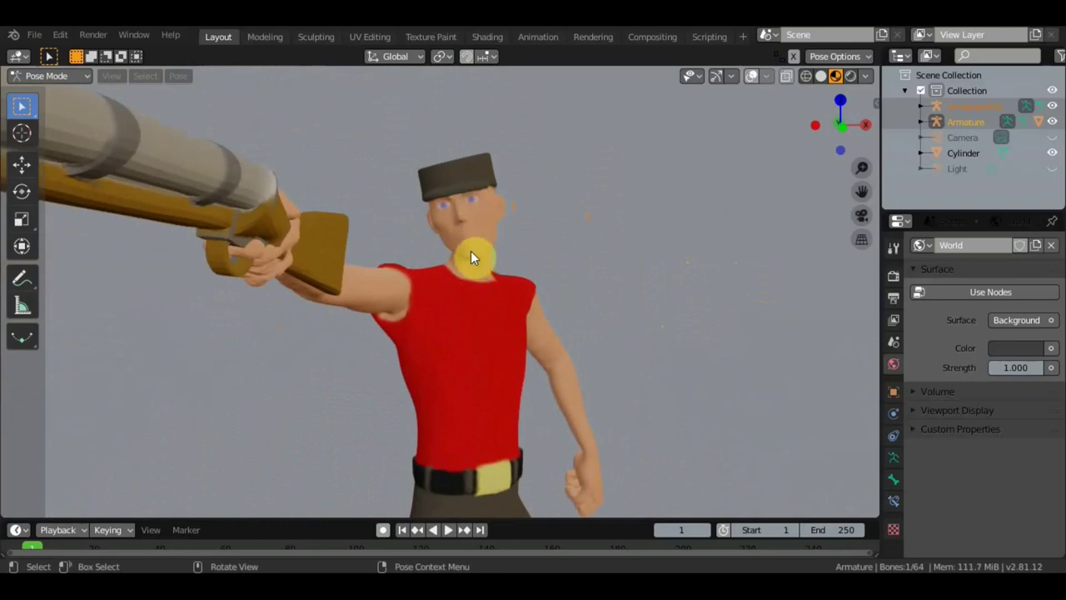
scroll(528, 218, down, 2)
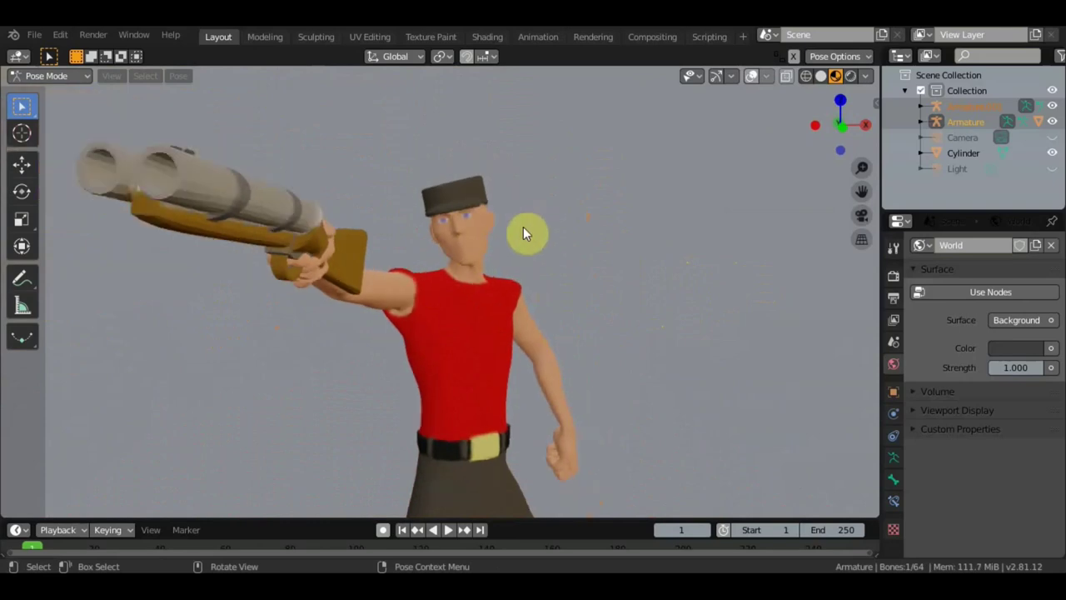
scroll(523, 226, down, 2)
scroll(504, 244, down, 2)
mouse_move(480, 263)
middle_down()
mouse_move(672, 273)
mouse_move(623, 286)
mouse_move(585, 193)
mouse_move(577, 241)
mouse_move(771, 252)
mouse_move(868, 237)
middle_up()
scroll(611, 291, up, 2)
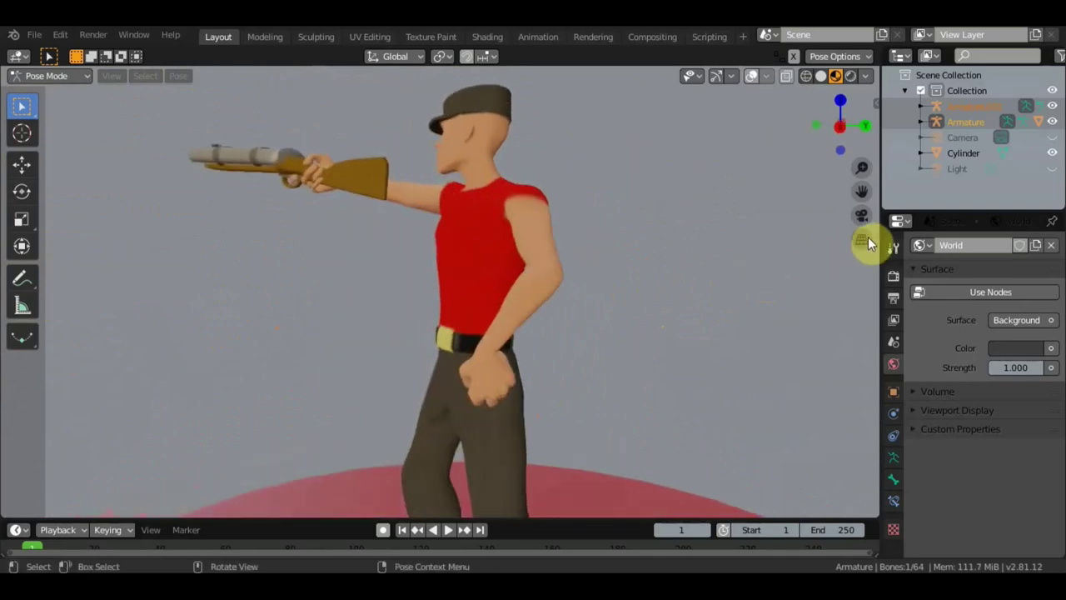
Step: With bones visible, rotate the free hand bone and move it across the torso
click(751, 76)
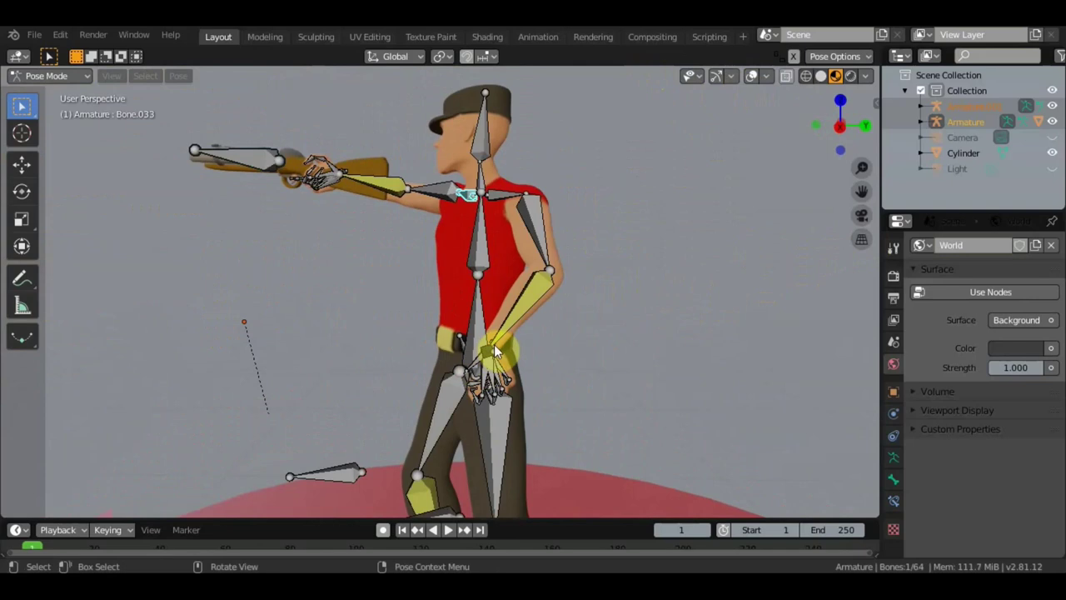
key(r)
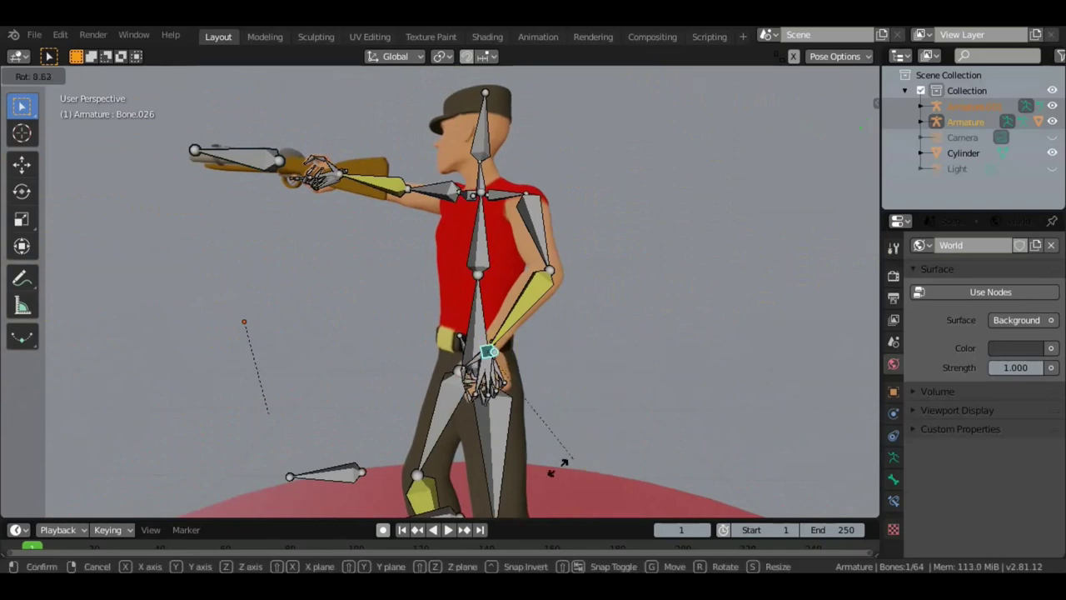
click(486, 453)
key(g)
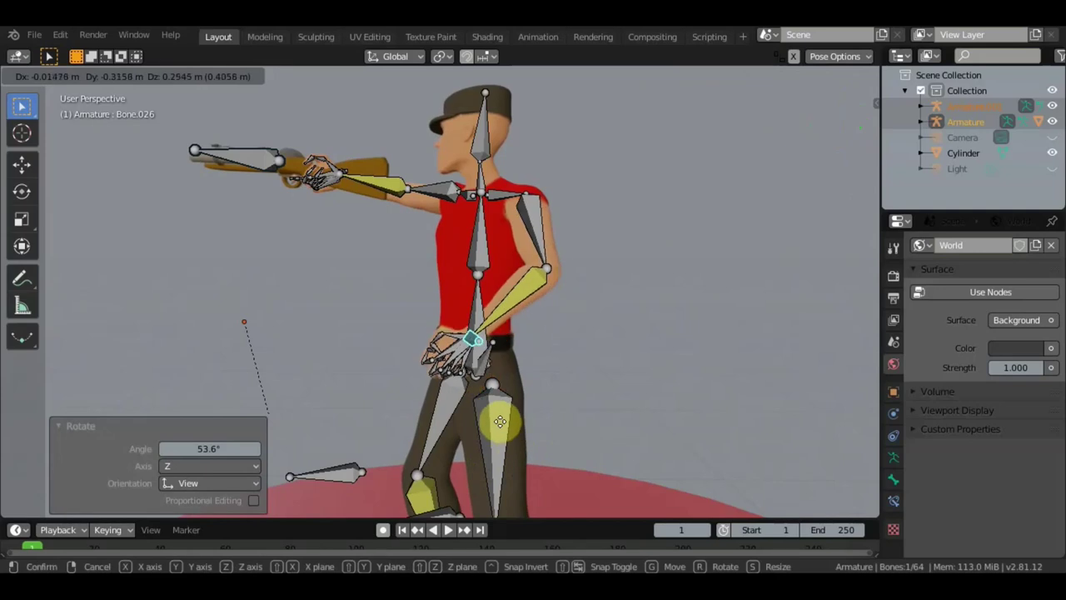
click(491, 398)
middle_drag(490, 395, 644, 457)
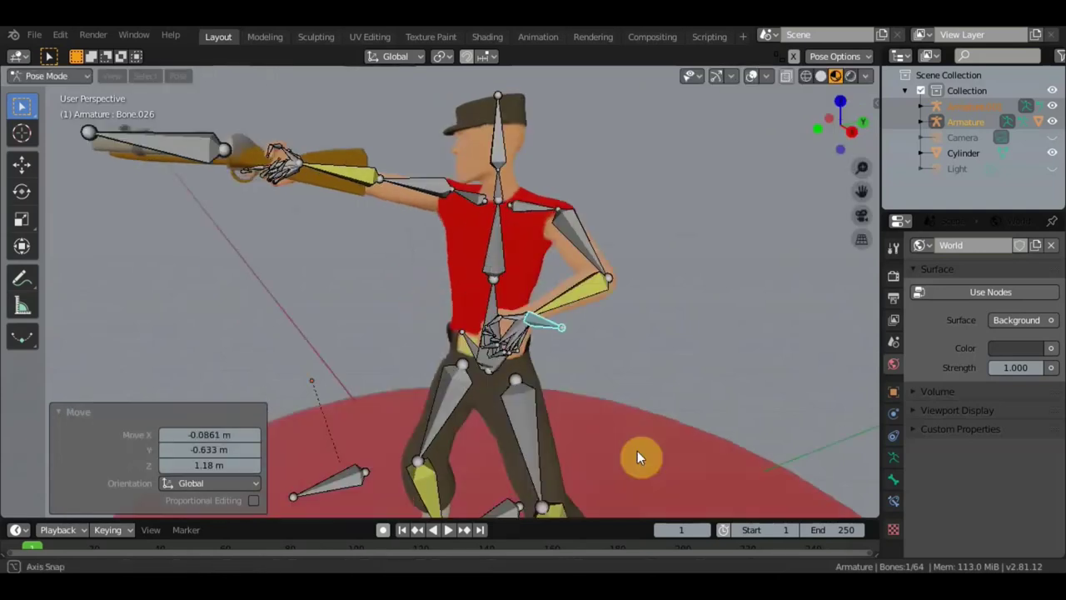
Step: Reposition the hand bone at the belt, rotate it 44.8°, and hide the bones
key(g)
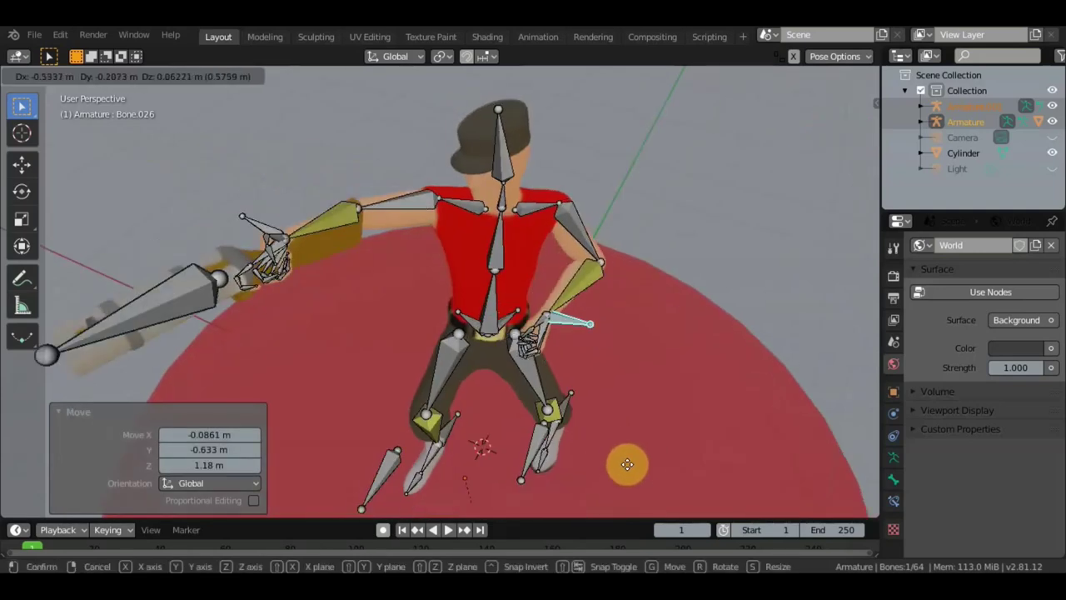
click(633, 472)
key(r)
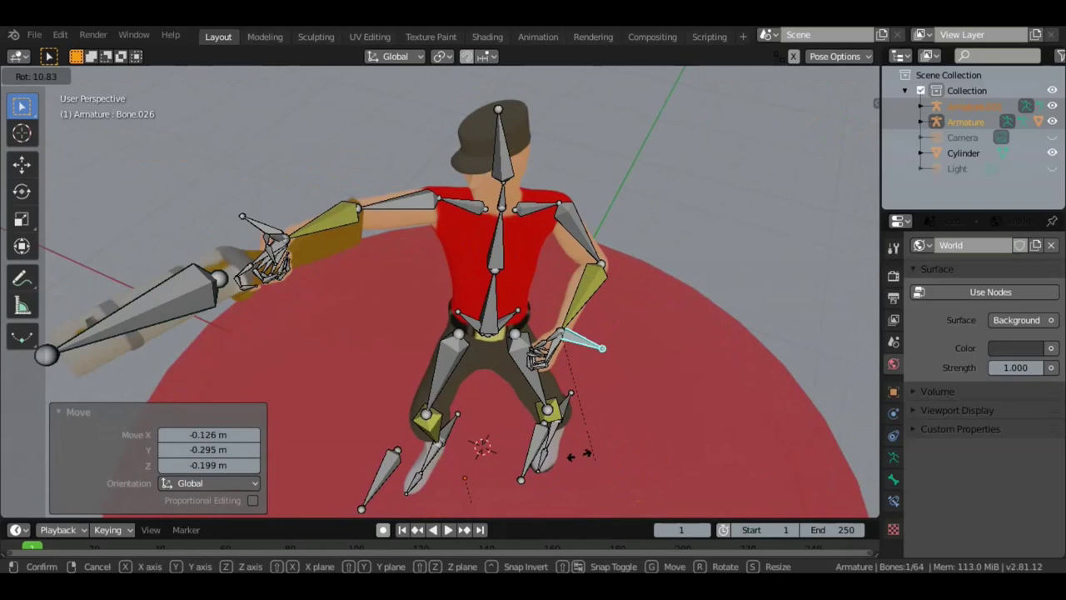
click(520, 417)
mouse_move(667, 318)
middle_down()
mouse_move(672, 275)
mouse_move(726, 217)
mouse_move(693, 231)
mouse_move(705, 240)
mouse_move(747, 231)
mouse_move(707, 264)
mouse_move(794, 260)
mouse_move(774, 241)
middle_up()
click(752, 77)
scroll(691, 200, down, 2)
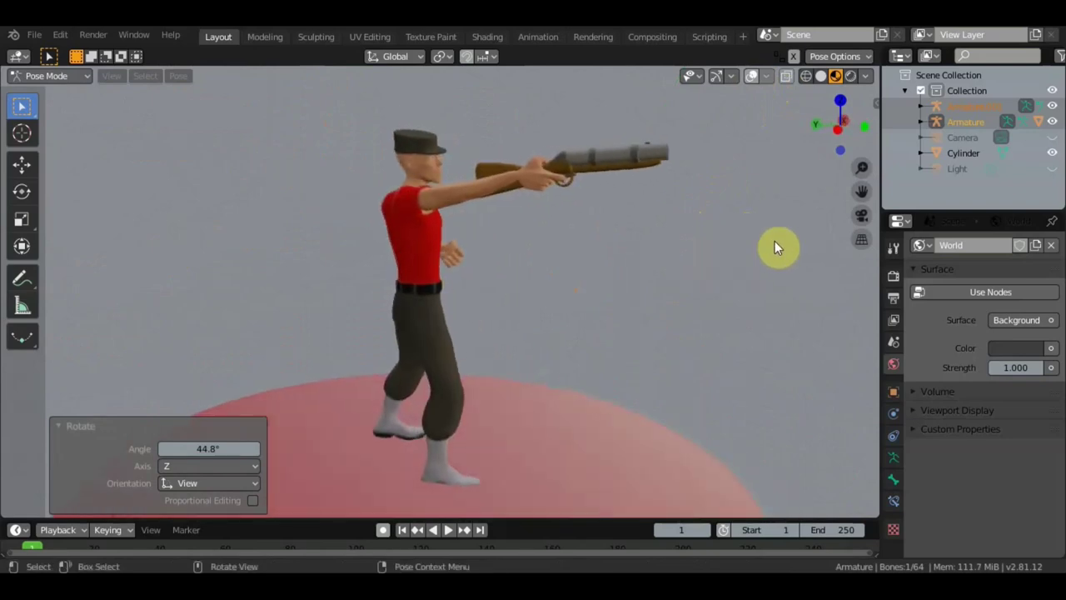
Step: Show the bones, then rotate and move the gun bone toward the aiming hand
click(752, 77)
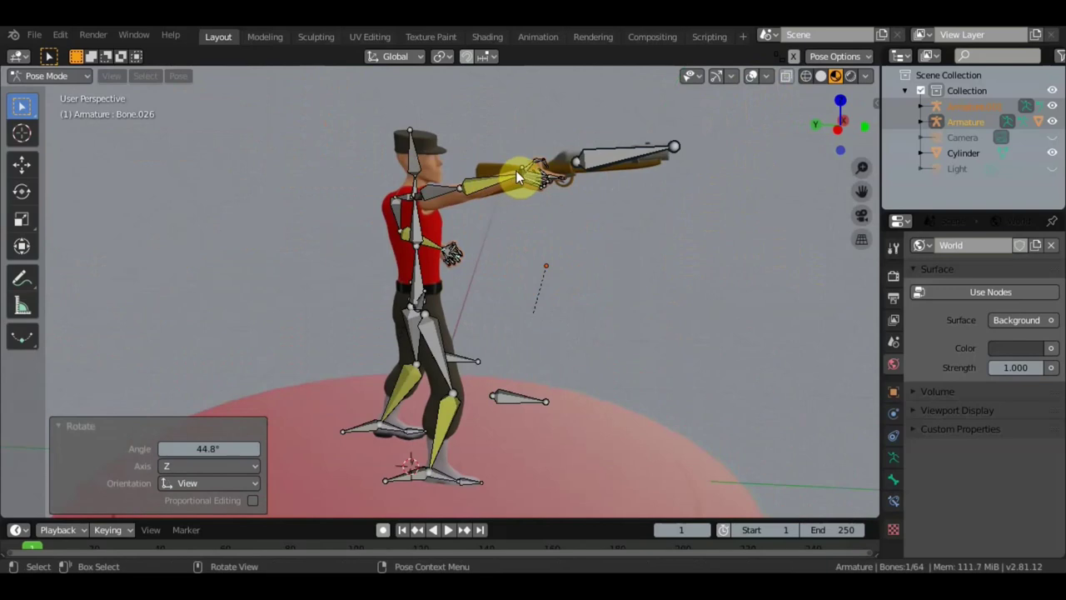
click(585, 158)
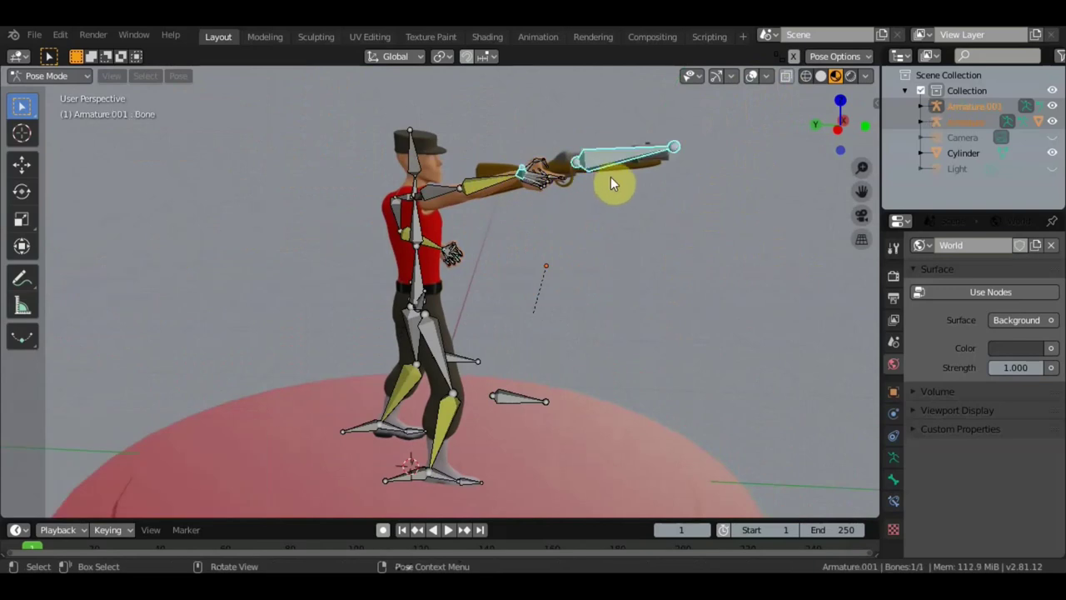
click(702, 240)
key(g)
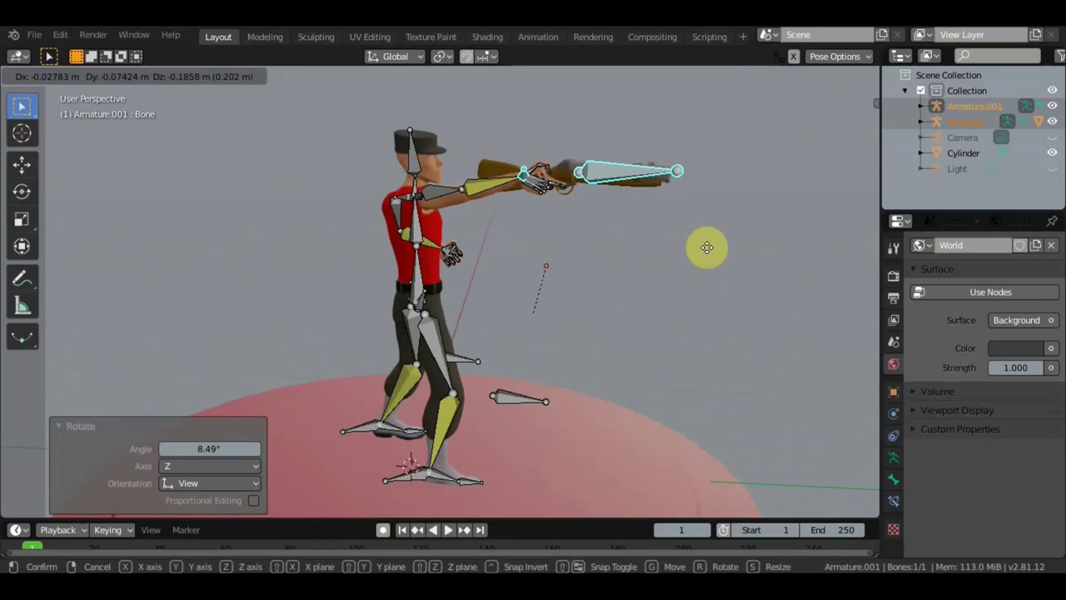
click(706, 251)
mouse_move(707, 251)
middle_down()
mouse_move(589, 254)
mouse_move(562, 261)
mouse_move(557, 289)
middle_up()
key(g)
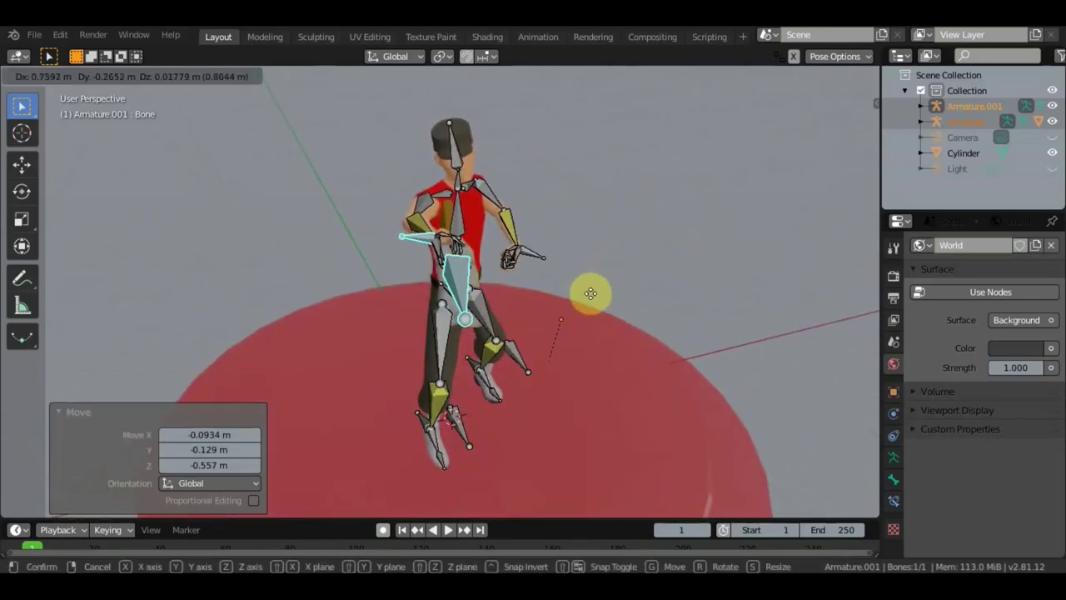
click(584, 301)
mouse_move(584, 301)
middle_down()
mouse_move(536, 244)
mouse_move(454, 220)
middle_up()
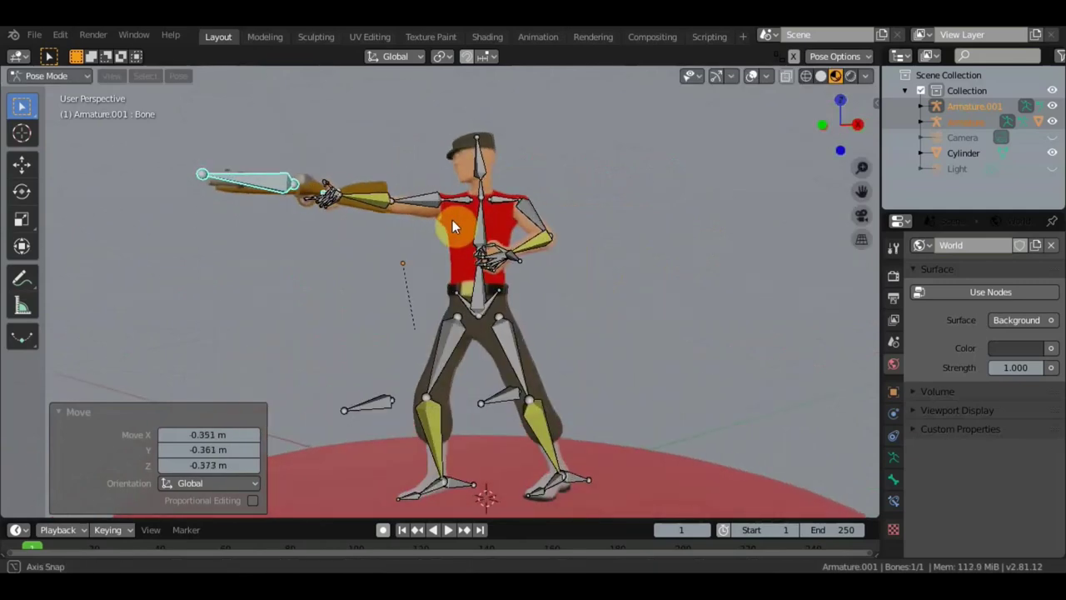
Step: Rotate the gun bone a further -9.17° to point forward, then hide the overlays
scroll(453, 223, up, 2)
scroll(439, 240, up, 3)
scroll(480, 259, down, 3)
middle_drag(480, 258, 626, 270)
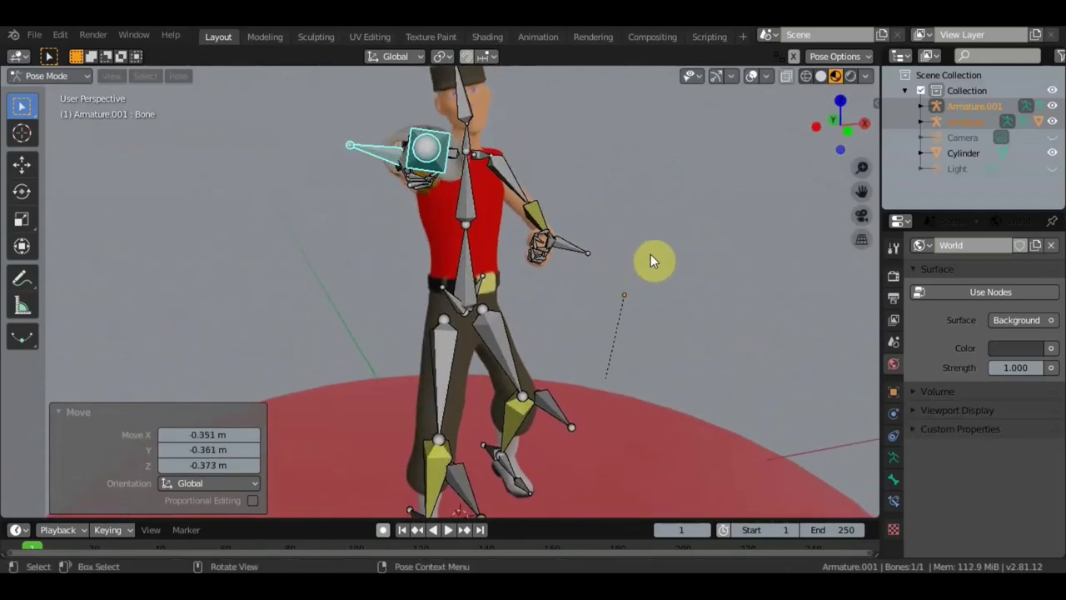
key(r)
click(641, 216)
middle_drag(635, 246, 632, 287)
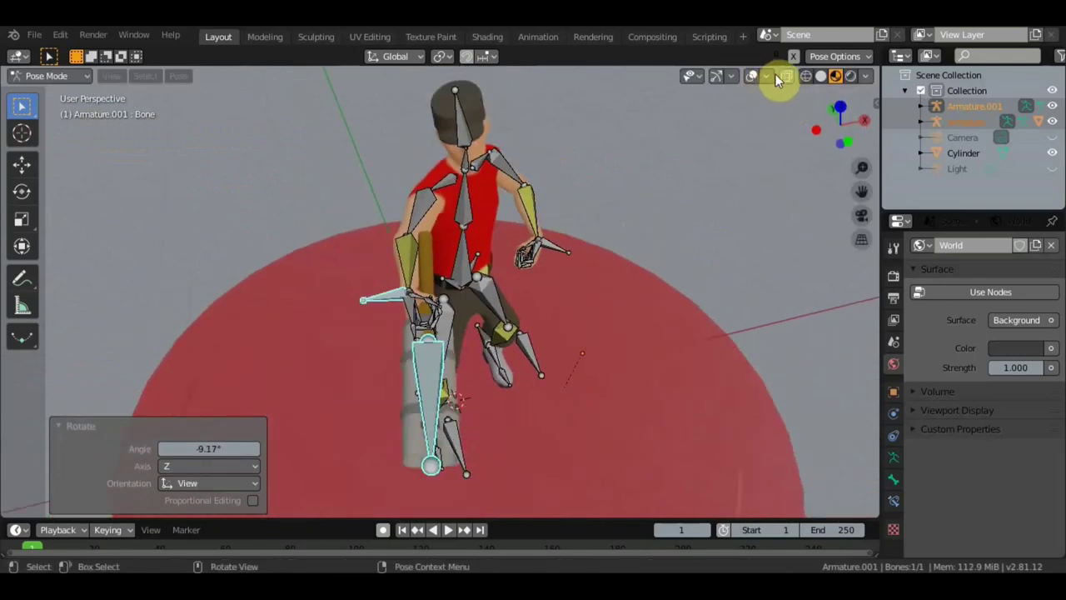
click(749, 75)
mouse_move(703, 193)
middle_down()
mouse_move(705, 164)
mouse_move(663, 301)
mouse_move(386, 322)
mouse_move(199, 320)
mouse_move(47, 296)
mouse_move(821, 302)
mouse_move(24, 302)
mouse_move(473, 295)
mouse_move(675, 305)
mouse_move(674, 291)
mouse_move(347, 266)
middle_up()
scroll(666, 280, up, 1)
Step: Turn the bone overlays back on and orbit around the character from side, rear and front
scroll(517, 228, down, 3)
scroll(523, 226, down, 2)
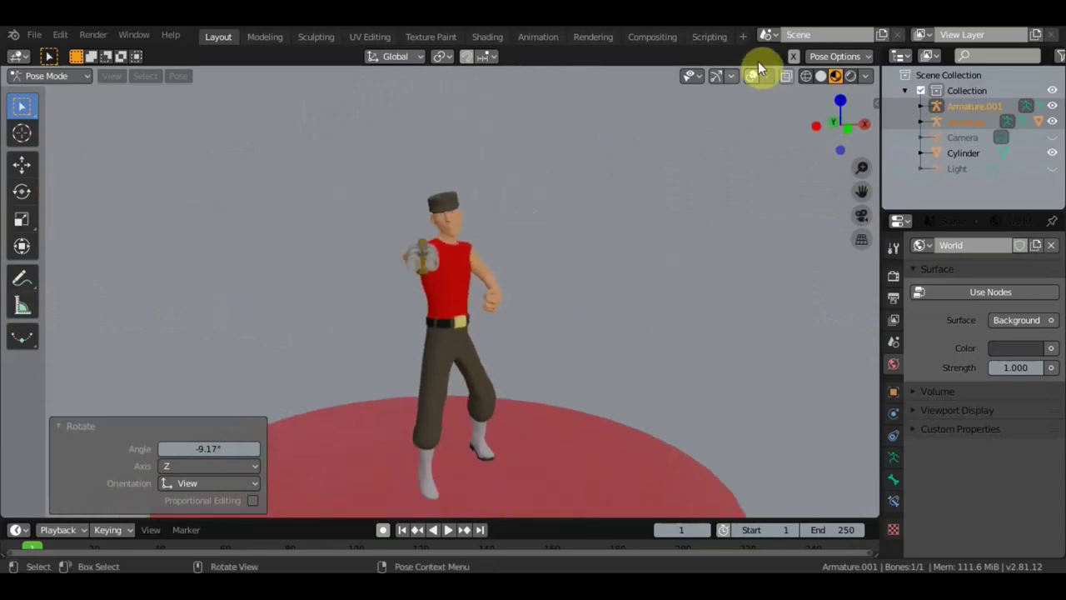
click(753, 75)
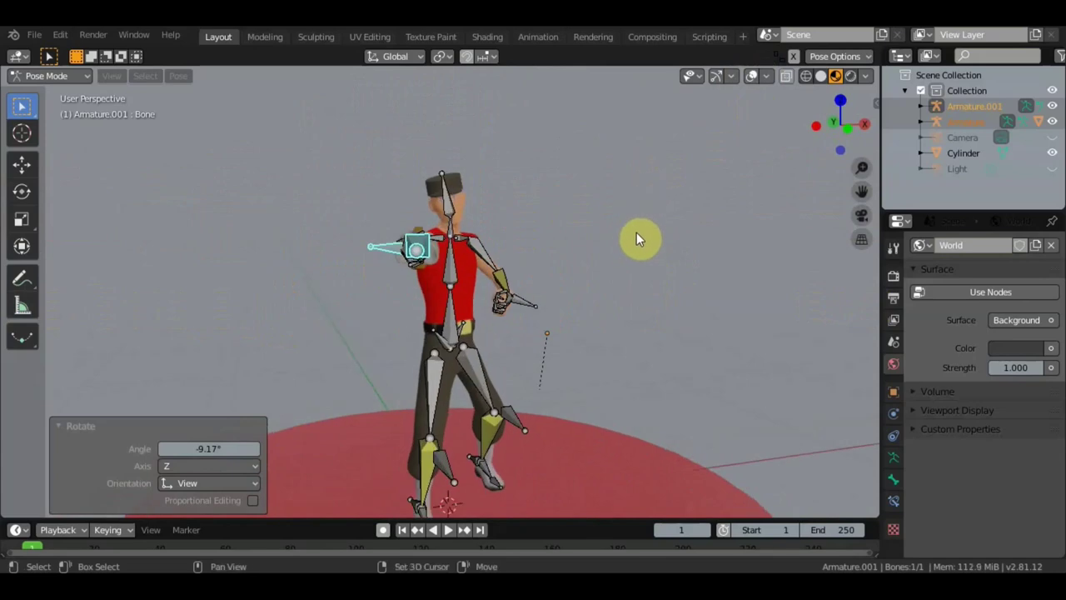
mouse_move(598, 254)
middle_down()
mouse_move(605, 199)
mouse_move(601, 225)
mouse_move(576, 211)
mouse_move(515, 239)
middle_up()
scroll(466, 238, up, 3)
scroll(453, 229, up, 3)
mouse_move(453, 229)
middle_down()
mouse_move(647, 219)
mouse_move(756, 228)
middle_up()
mouse_move(516, 226)
middle_down()
mouse_move(766, 218)
mouse_move(374, 208)
mouse_move(305, 221)
mouse_move(575, 200)
mouse_move(664, 220)
middle_up()
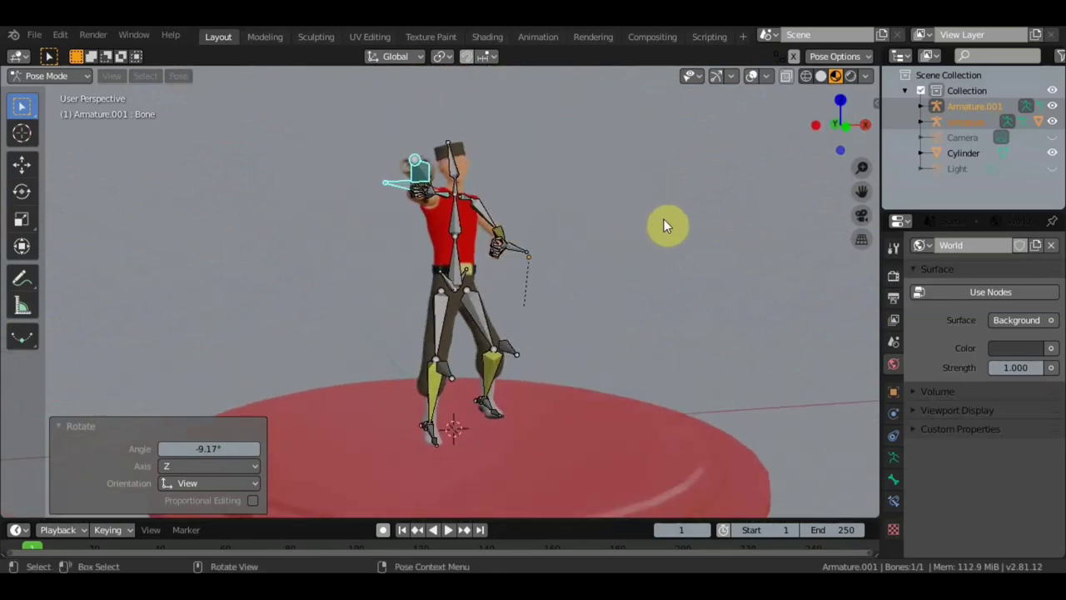
mouse_move(664, 220)
middle_down()
mouse_move(648, 220)
mouse_move(651, 234)
mouse_move(434, 235)
mouse_move(631, 226)
mouse_move(607, 231)
middle_up()
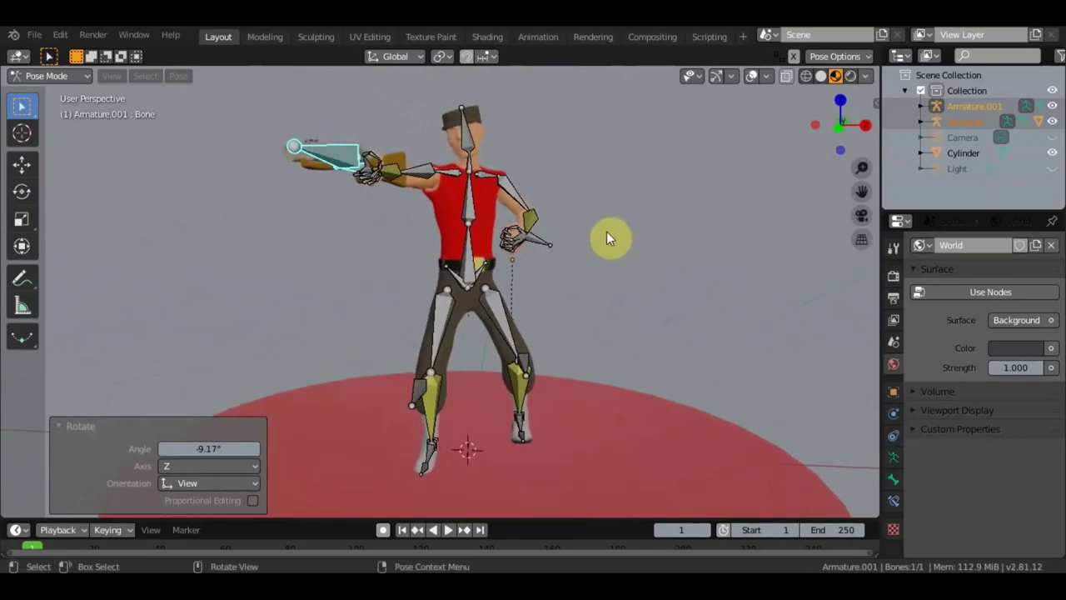